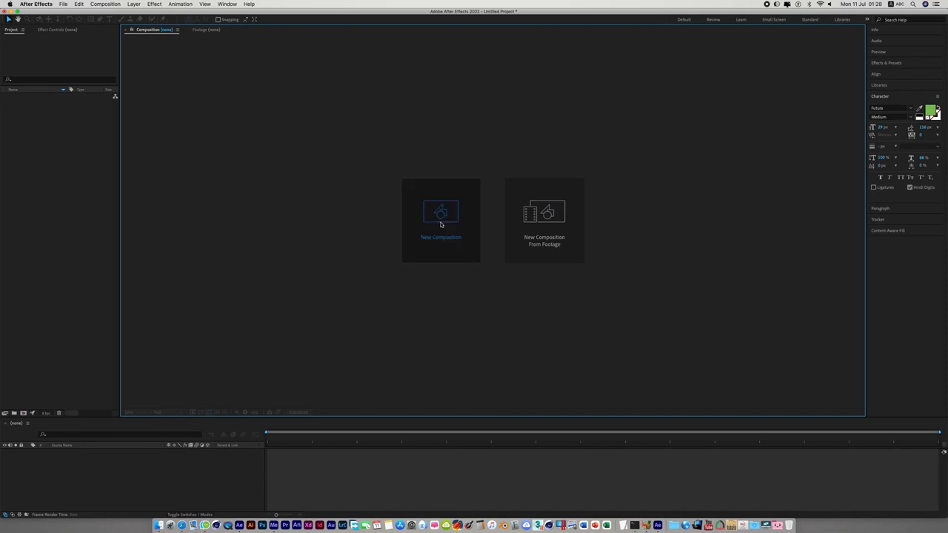
- Create a composition named 'Bar Graph' at 1920×1080 and 30 fps
left_click(441, 224)
type("Bar G")
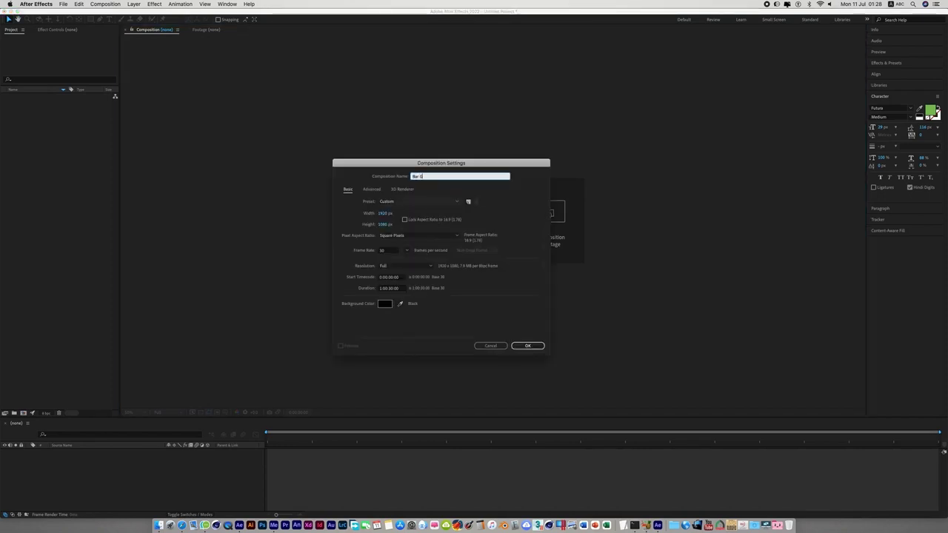
type("raph")
left_click(527, 346)
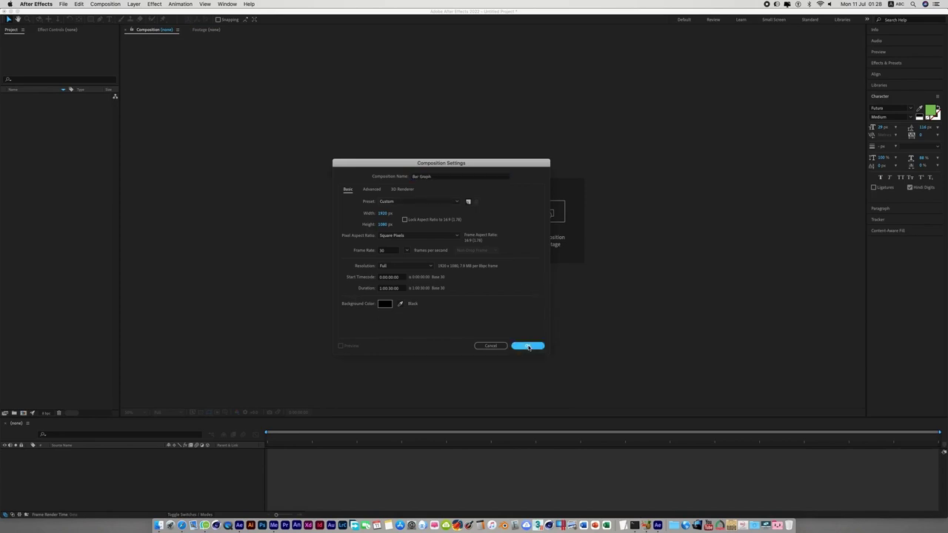
right_click(127, 462)
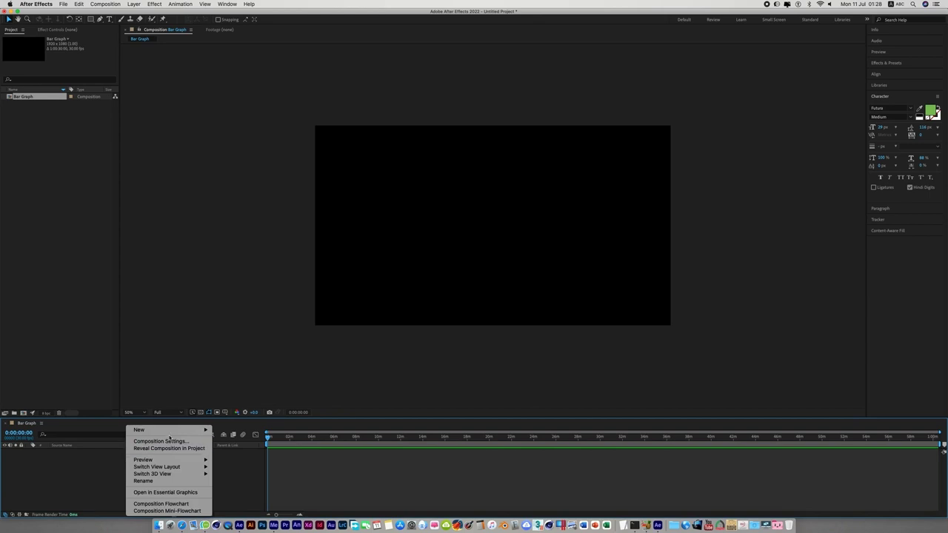
- Add a full-frame 1920×1080 light grey solid layer named 'BG'
mouse_move(178, 430)
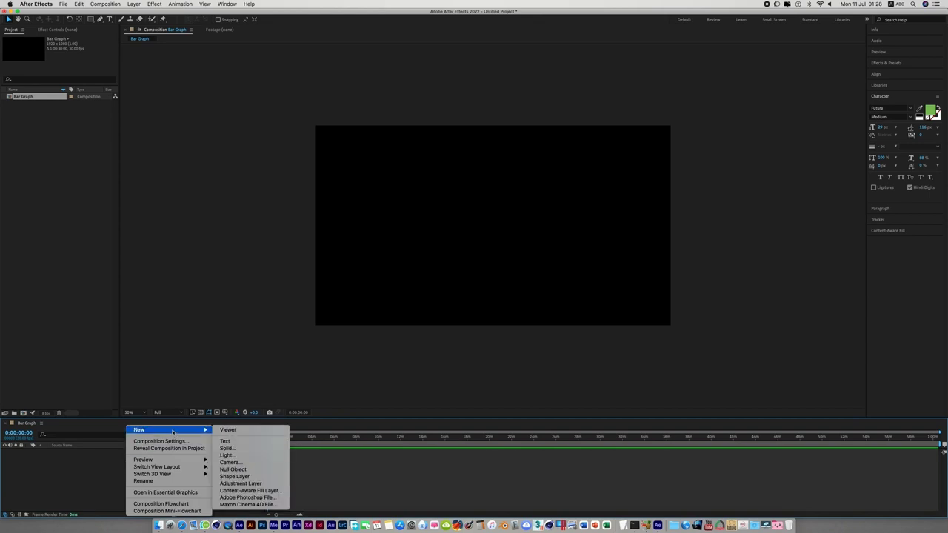
left_click(271, 453)
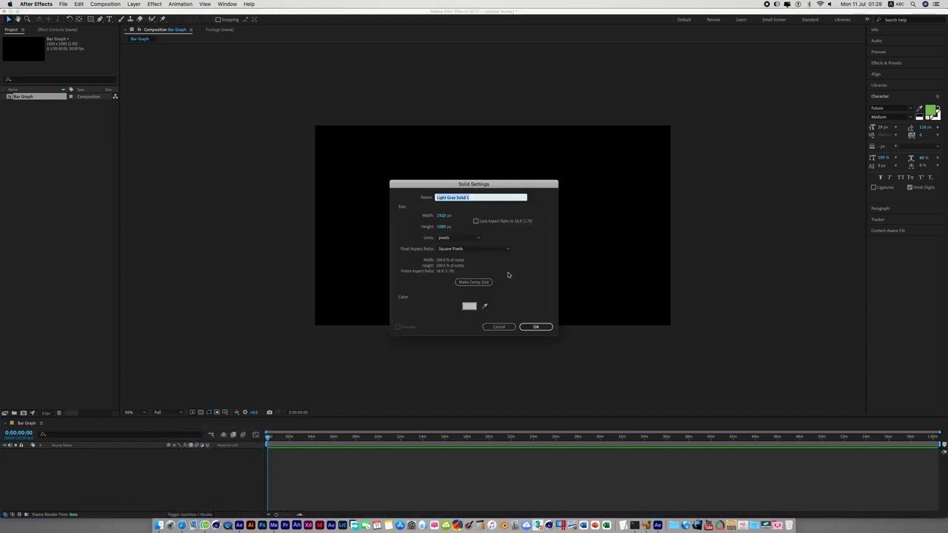
type("BG")
left_click(531, 327)
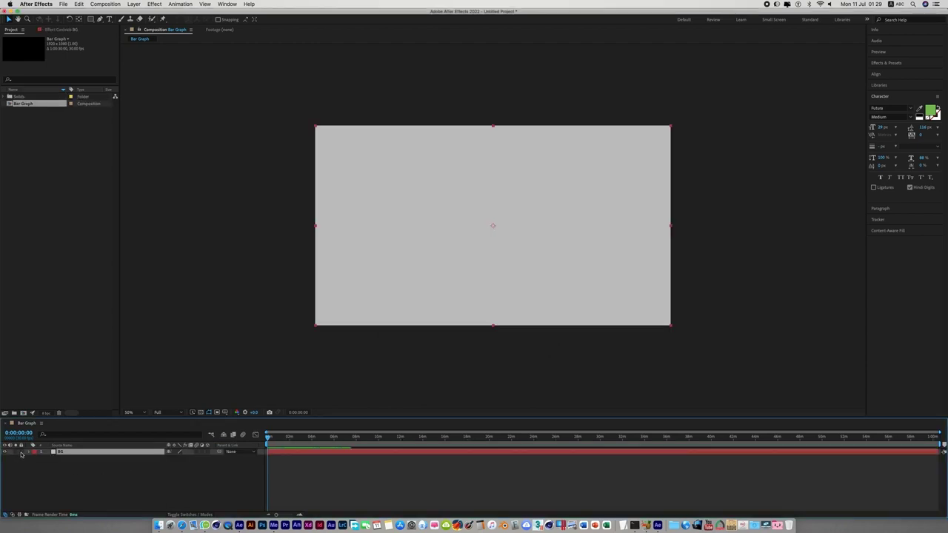
left_click(65, 483)
- Set up the Pen tool with a Tin grey stroke 1 px wide
key("q")
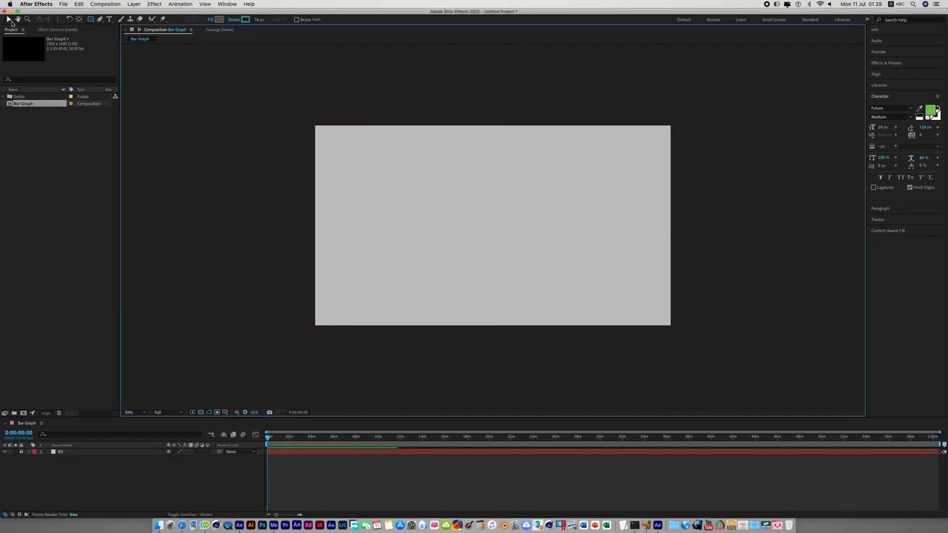
left_click(9, 19)
left_click(101, 20)
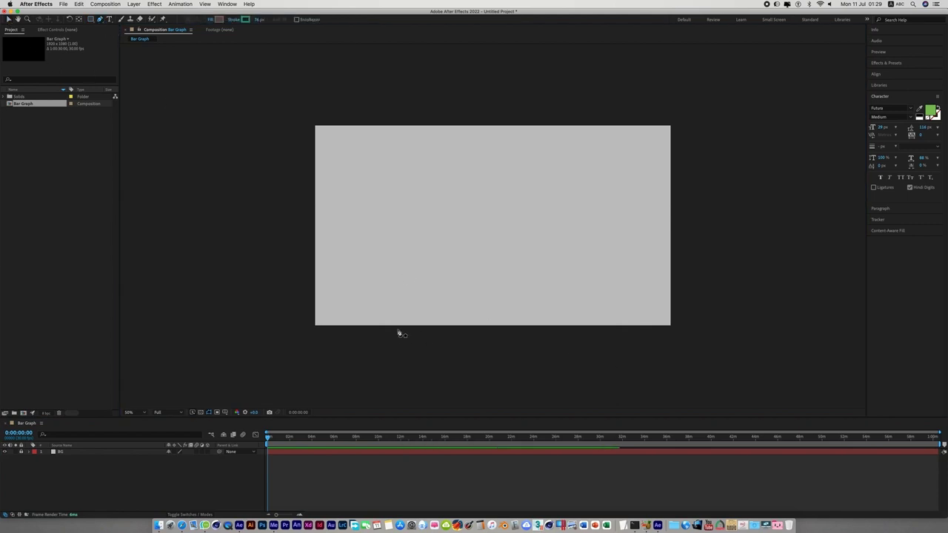
left_click(245, 19)
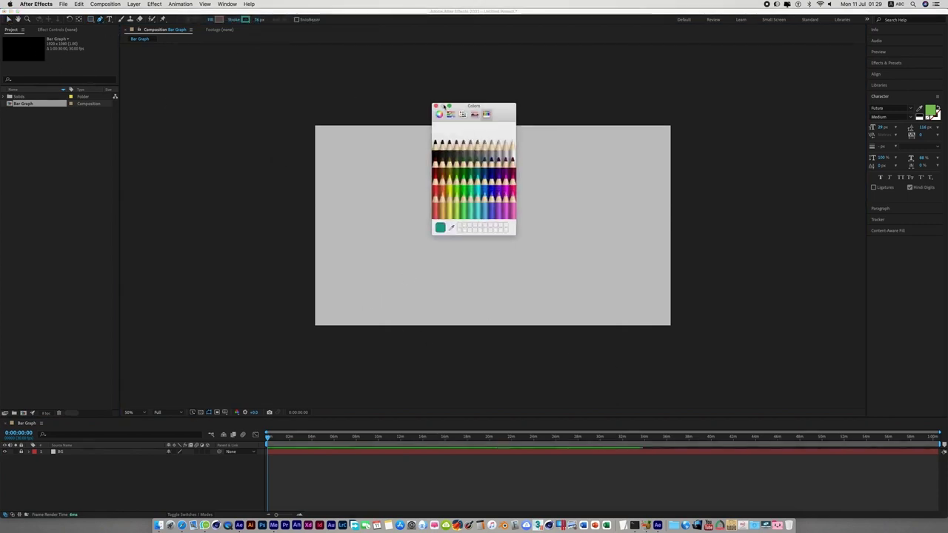
left_click(468, 145)
left_click(436, 107)
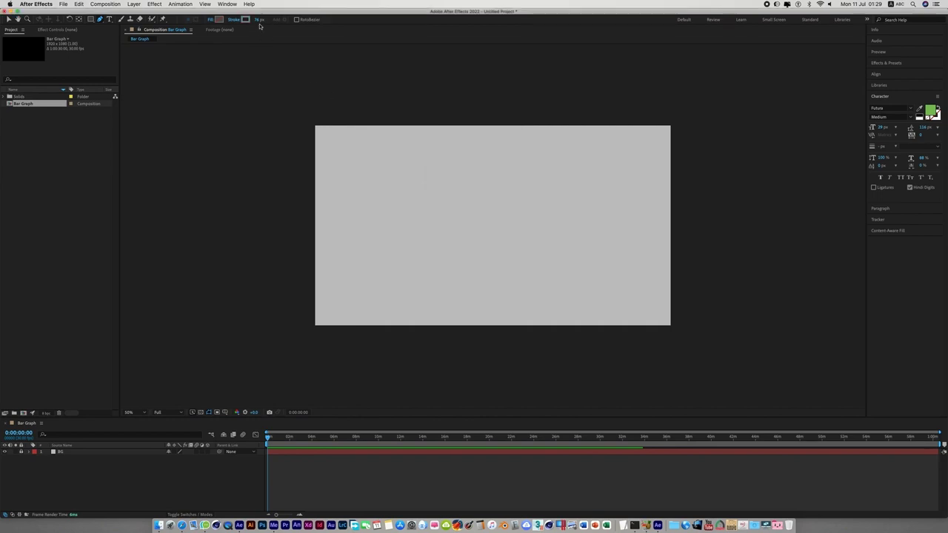
type("1")
key("Return")
- Draw a horizontal line across the lower part of the frame
left_click(340, 298)
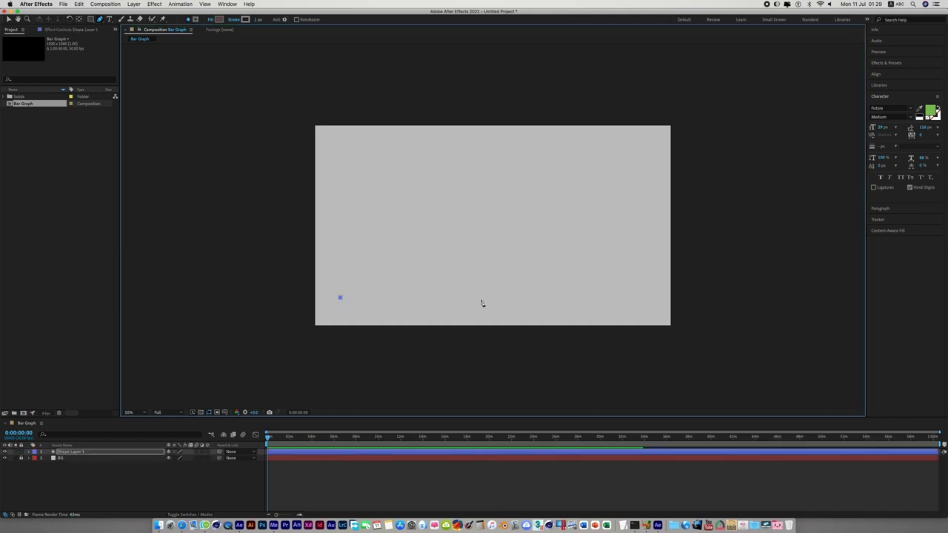
left_click(651, 306, "shift")
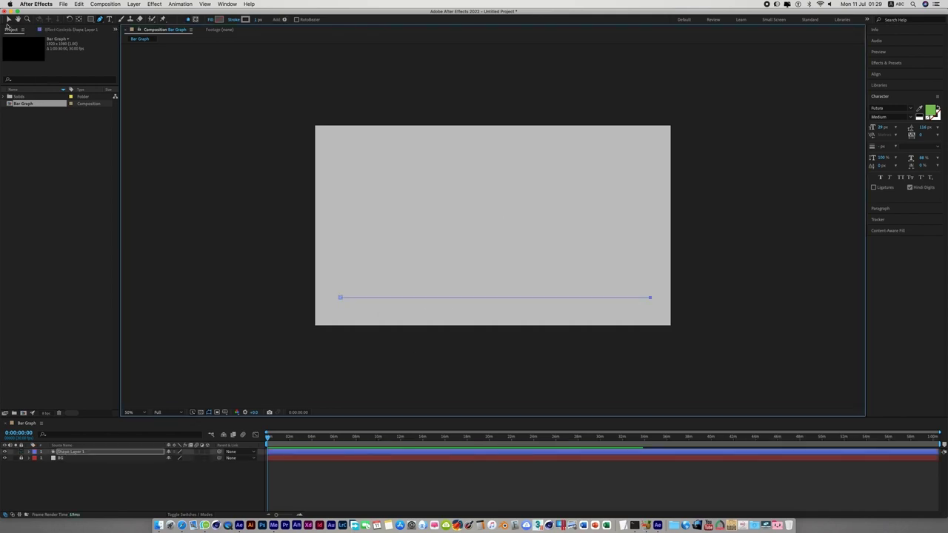
left_click(9, 20)
left_click(755, 332)
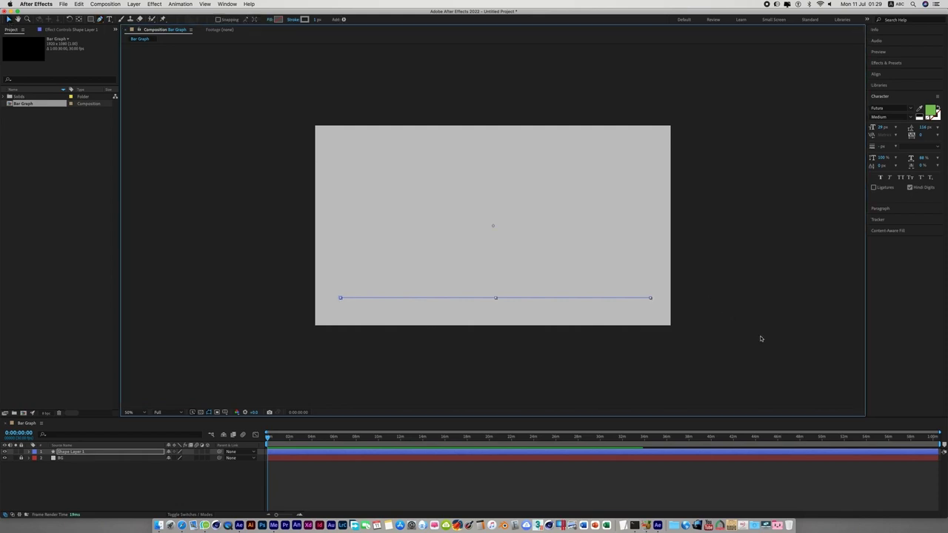
- Change the baseline's stroke width to 2 px
left_click(555, 298)
left_click(320, 19)
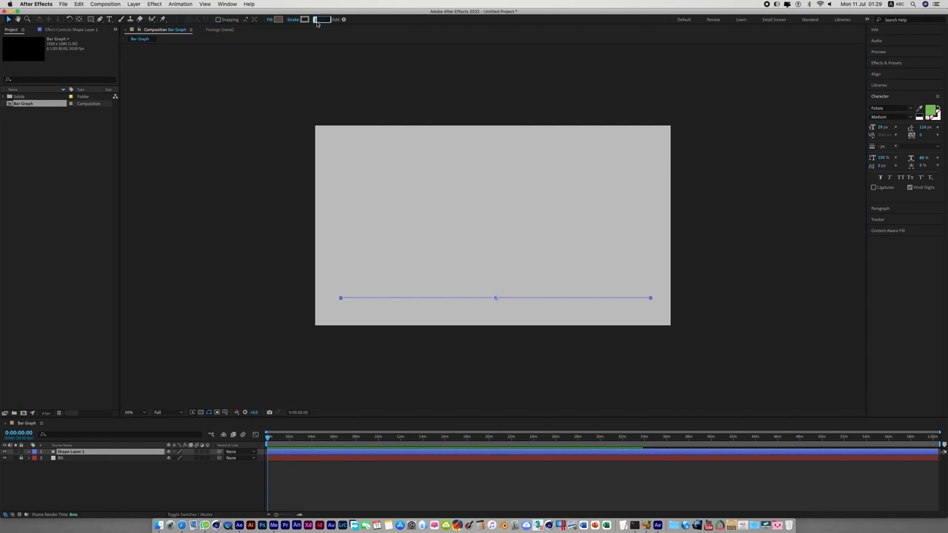
type("0")
key("Return")
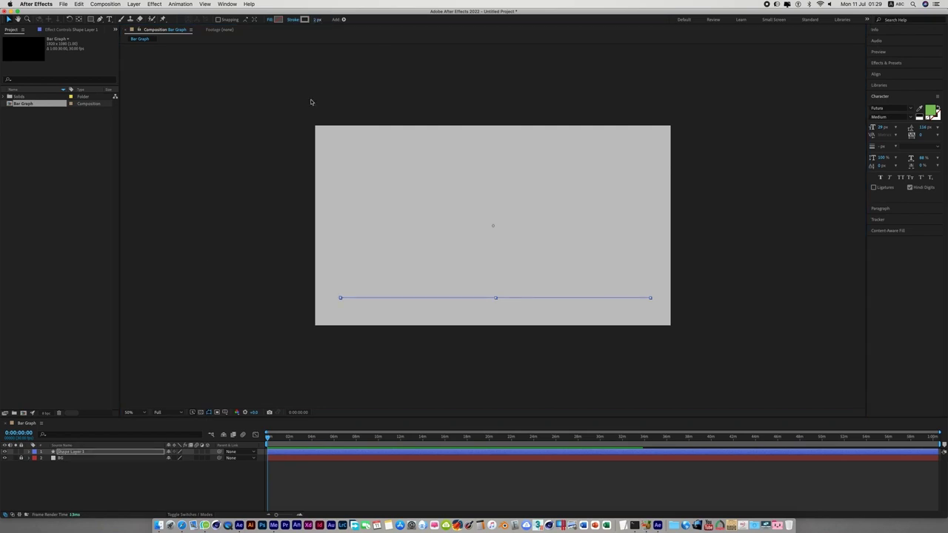
- Fit the view to the comp and centre the line horizontally with Align
left_click(141, 412)
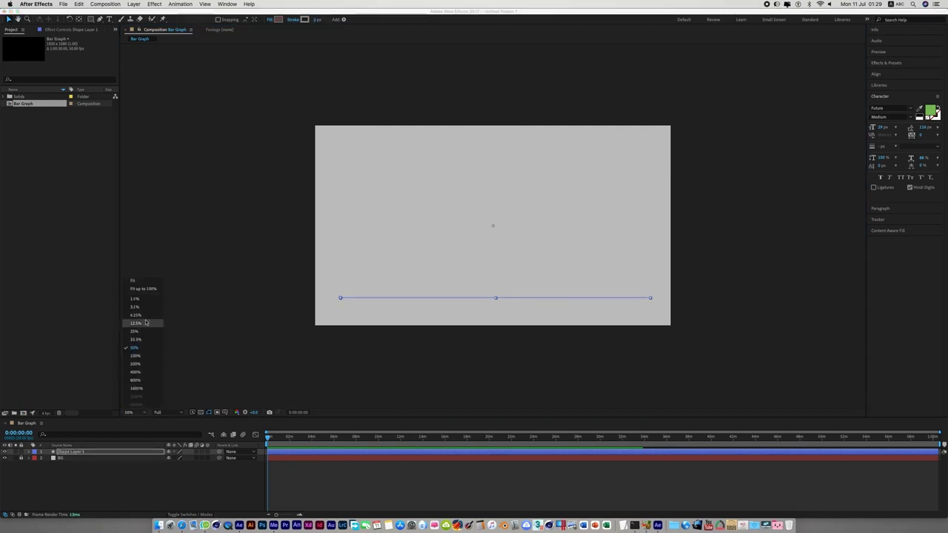
left_click(133, 280)
left_click(165, 356)
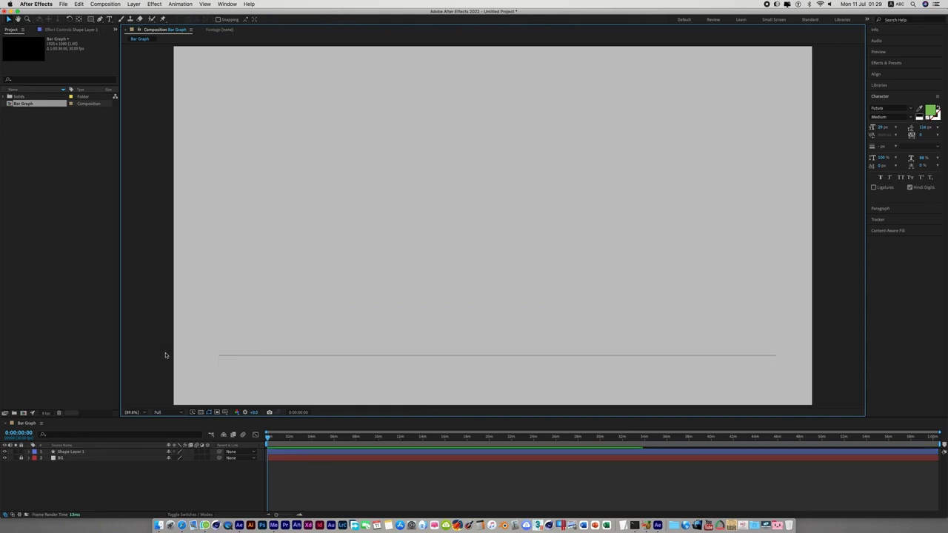
left_click(501, 355)
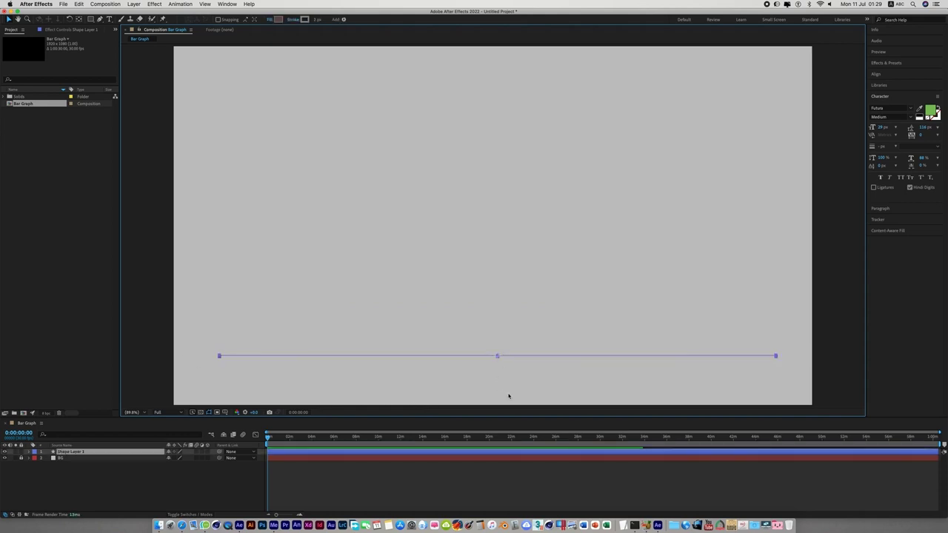
left_click(886, 75)
left_click(887, 93)
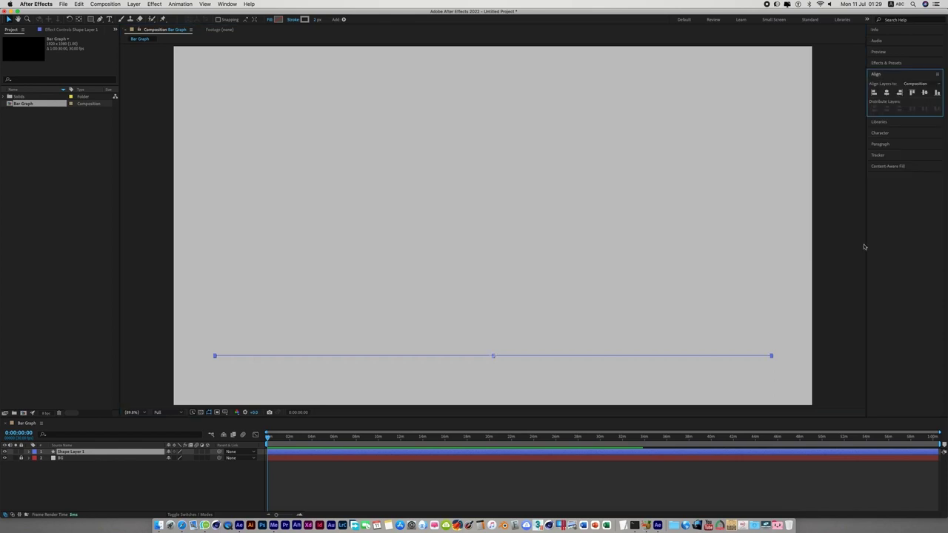
left_click(393, 408)
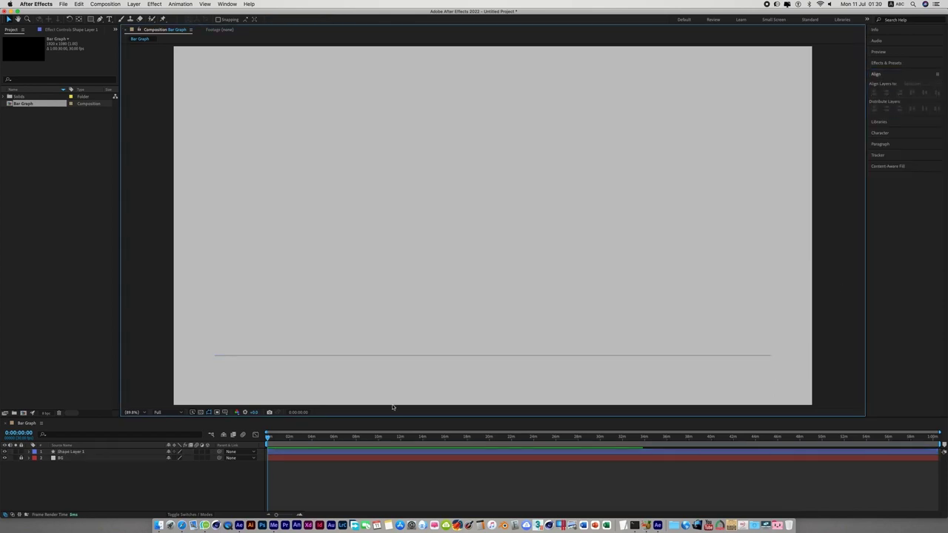
left_click(405, 357)
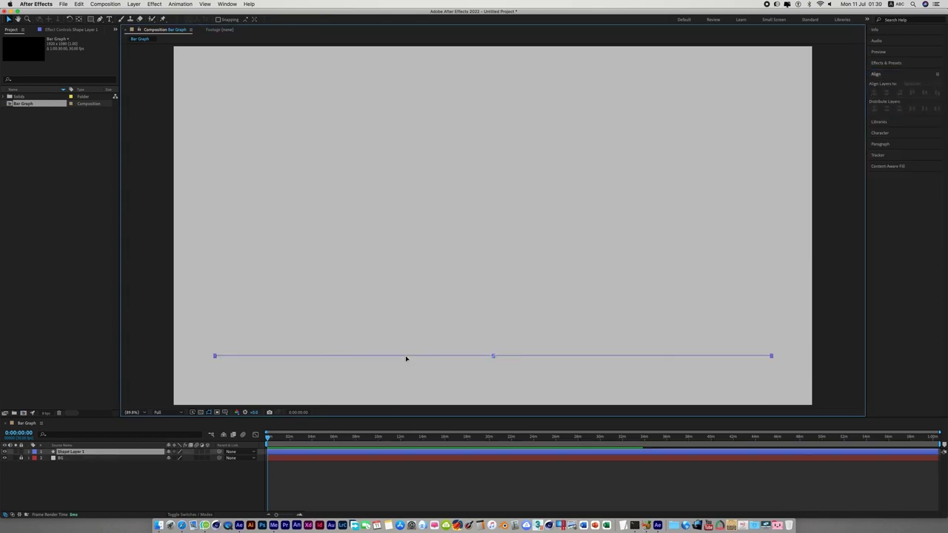
- Rename Shape Layer 1 to 'Graph' and expand its properties in the timeline
right_click(87, 453)
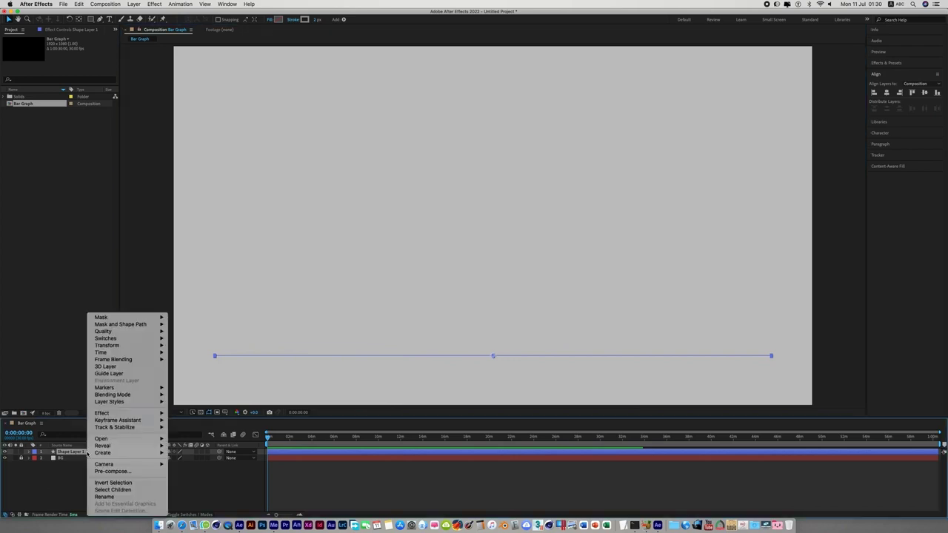
left_click(121, 496)
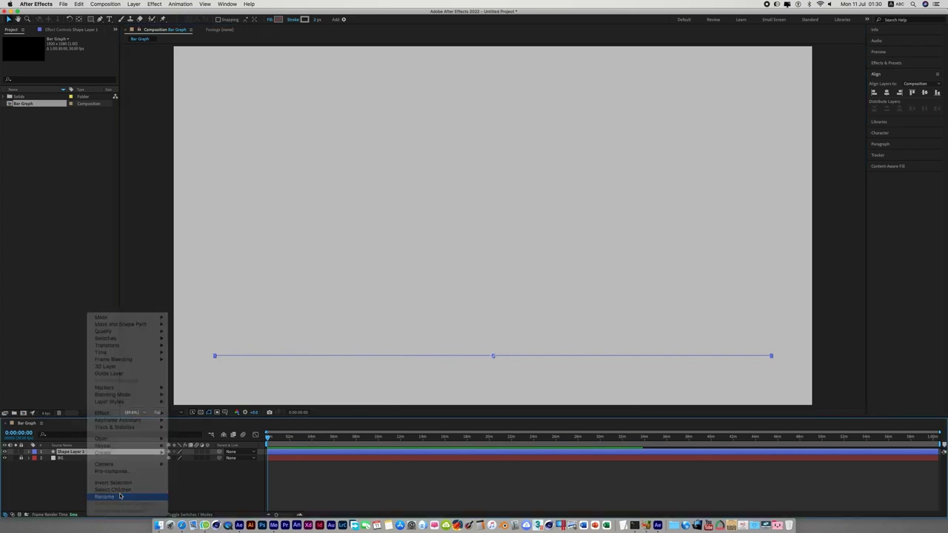
type("d")
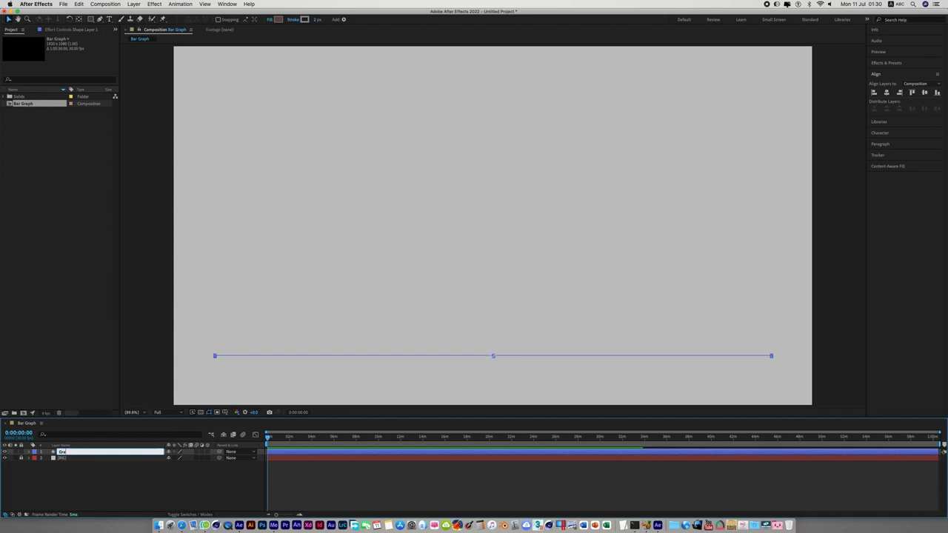
type("ph")
left_click(92, 500)
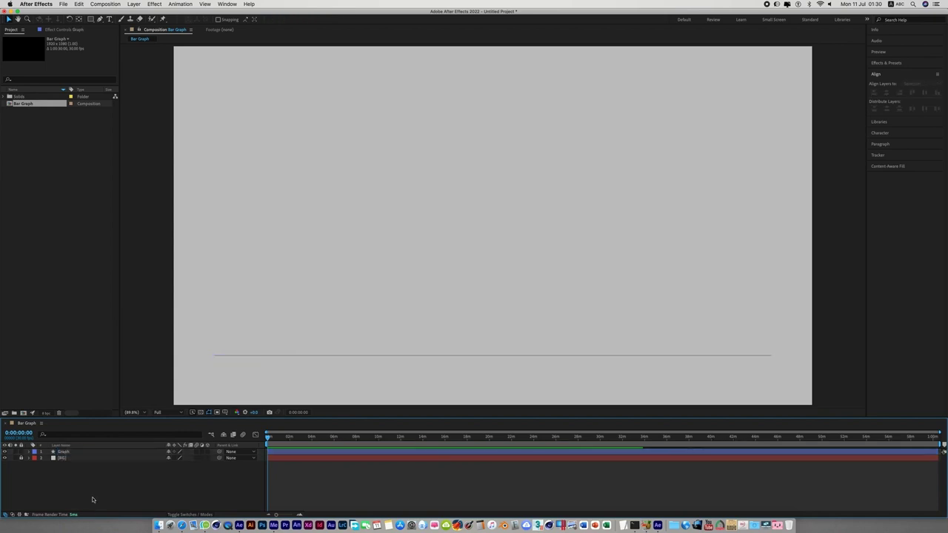
left_click(74, 451)
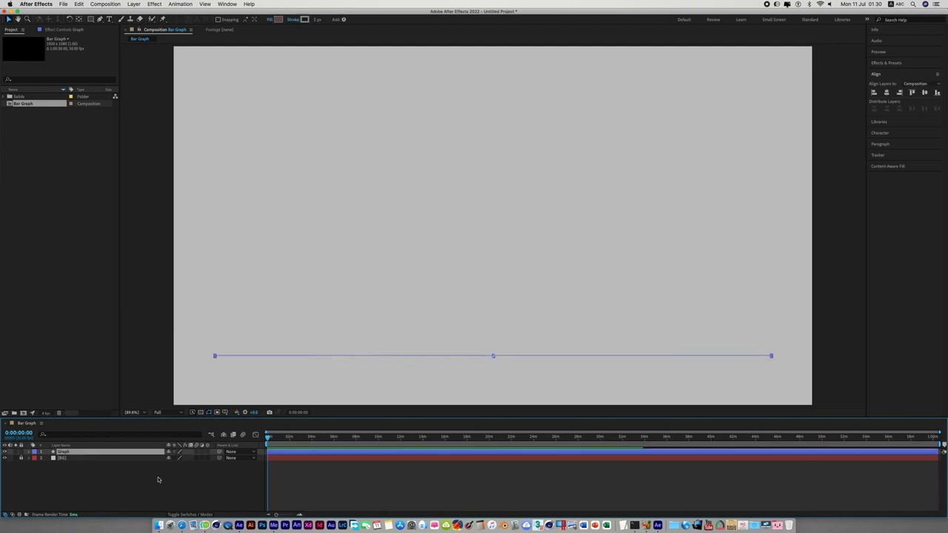
left_click(29, 452)
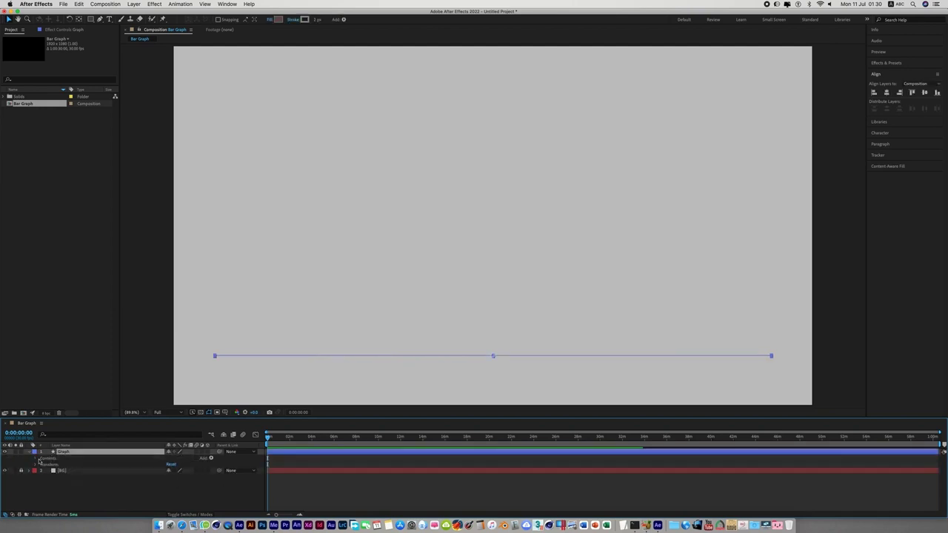
- Add a Repeater to the Graph layer with 10 copies
left_click(211, 459)
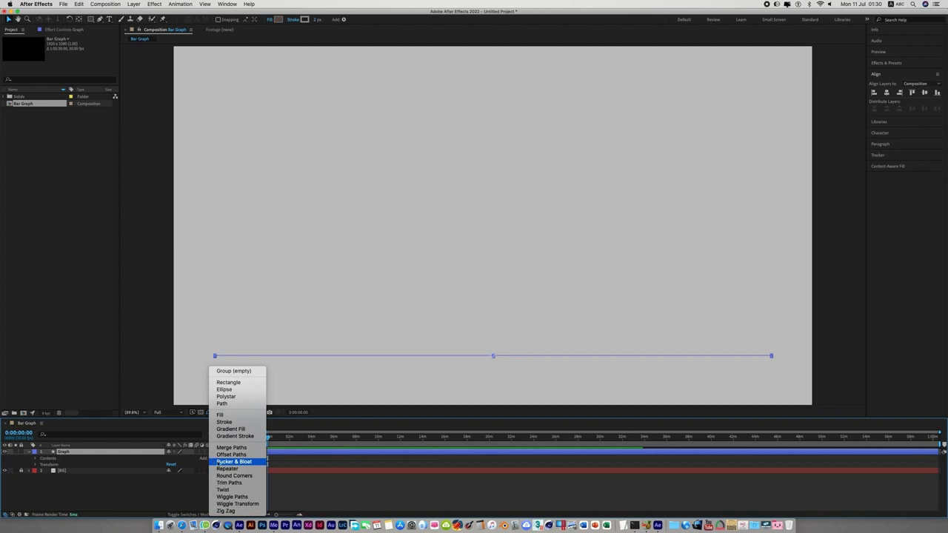
left_click(226, 470)
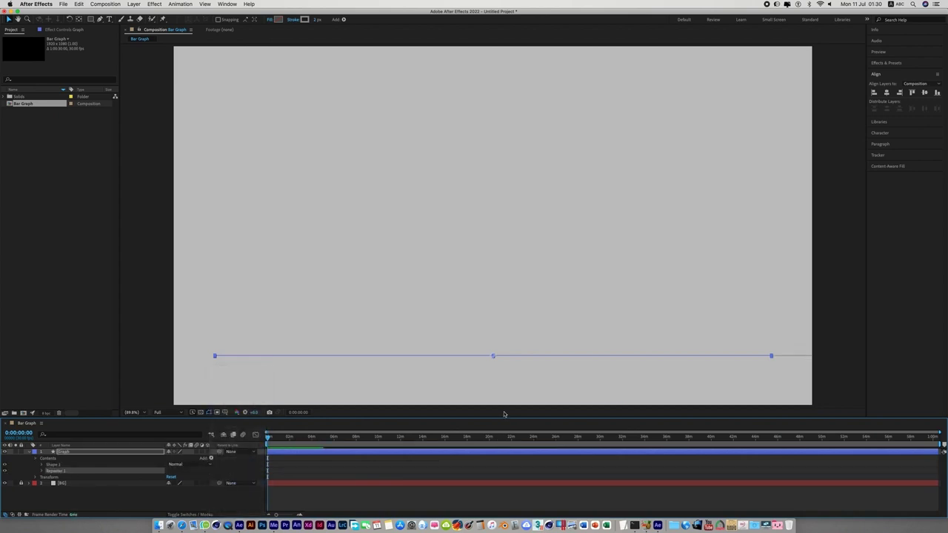
left_click_drag(504, 419, 496, 370)
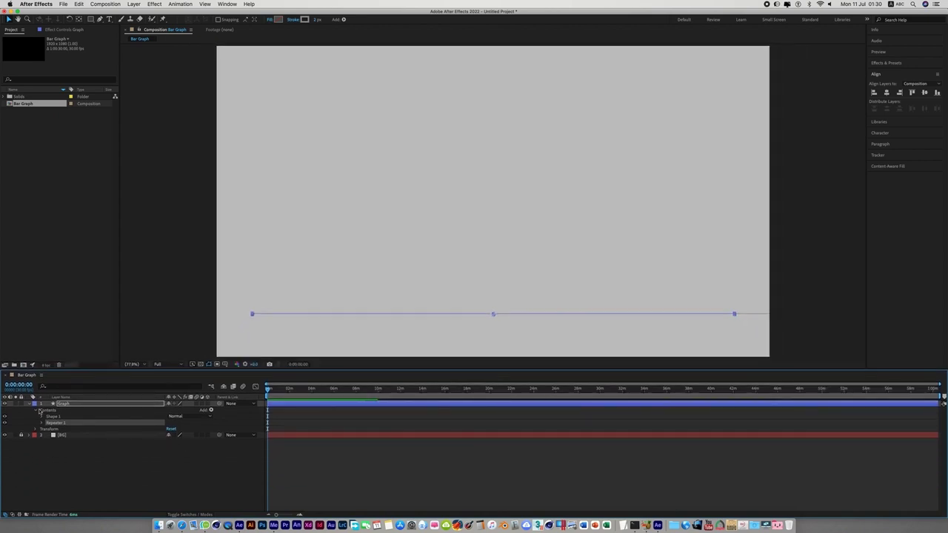
left_click(43, 423)
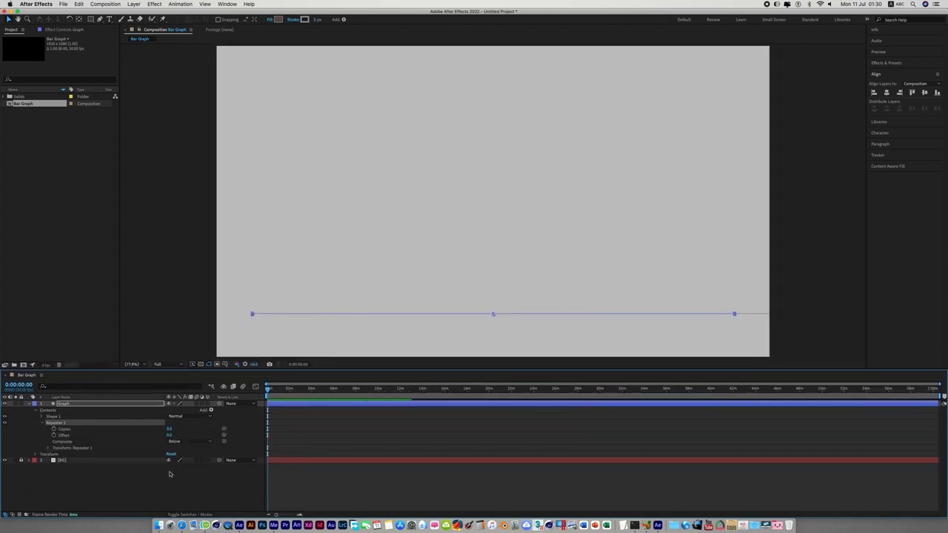
left_click(170, 429)
type("10")
key("Return")
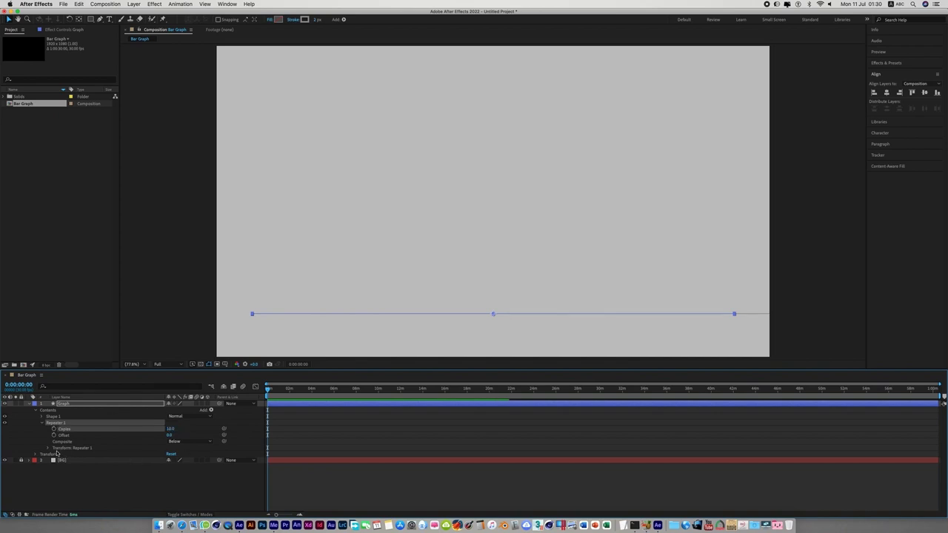
- Offset the repeater copies by 0 horizontally and -50 px vertically
left_click(48, 448)
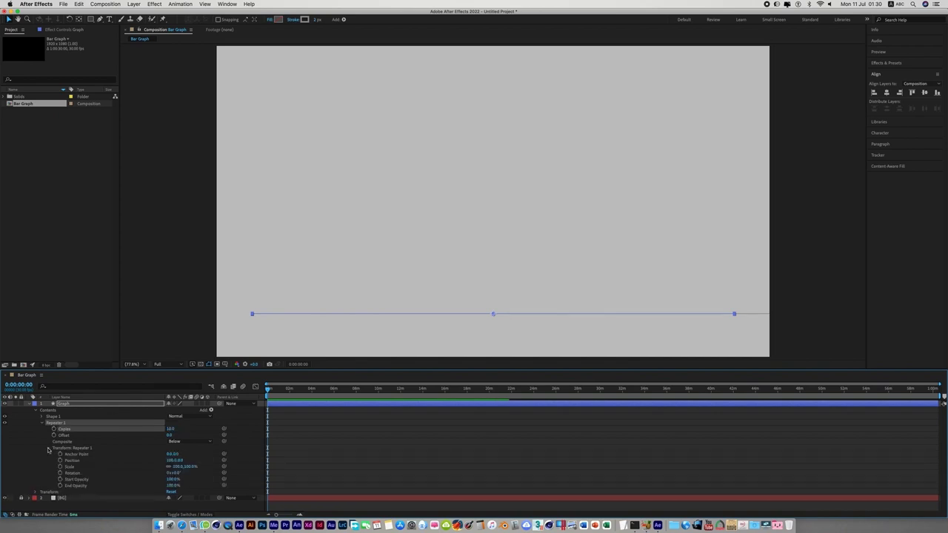
left_click(171, 460)
type("0")
key("Return")
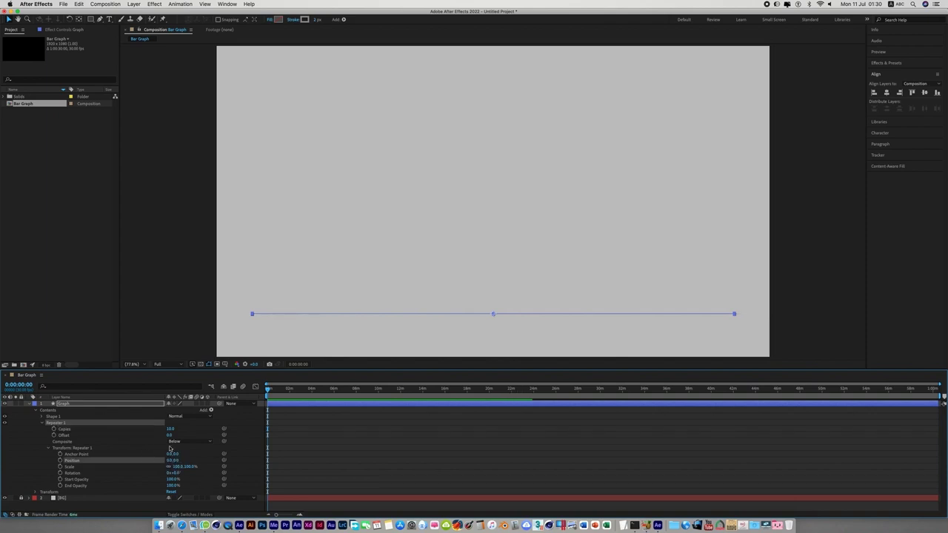
left_click_drag(176, 460, 152, 463)
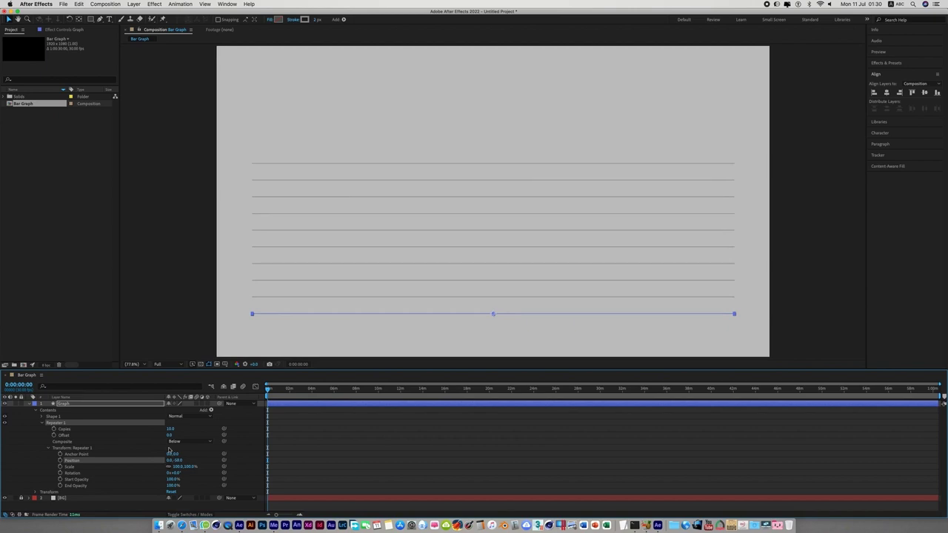
left_click(180, 300)
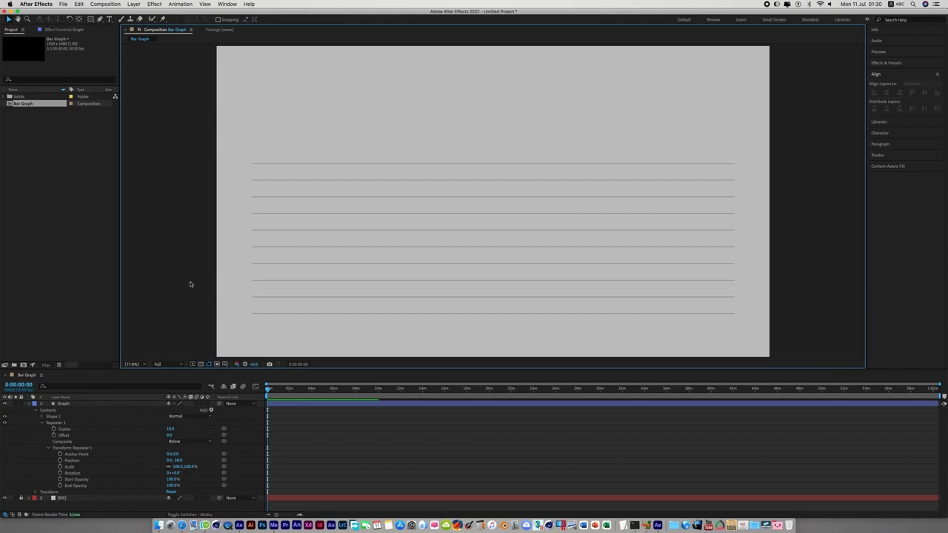
- Collapse the Graph layer and start a Pen path on the bottom grid line
left_click(15, 410)
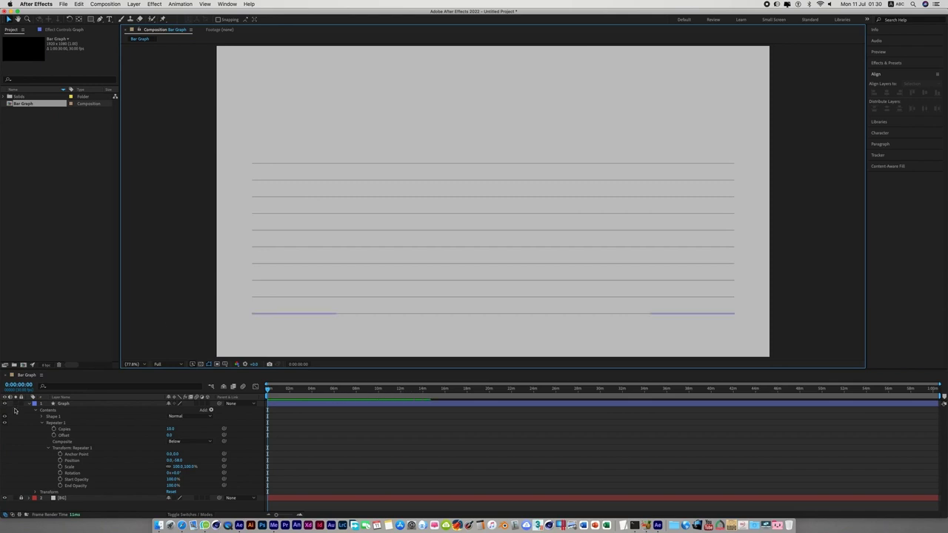
left_click(311, 403)
left_click(21, 405)
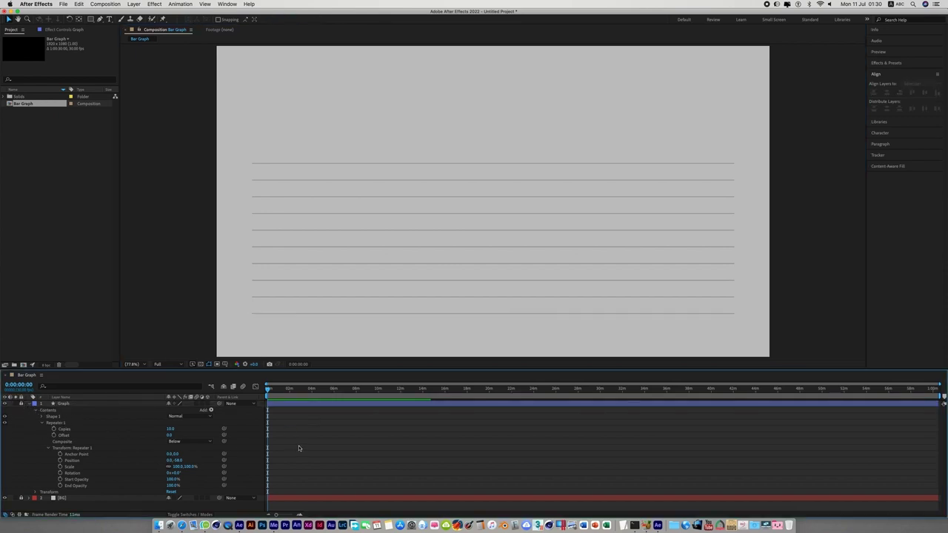
left_click(29, 405)
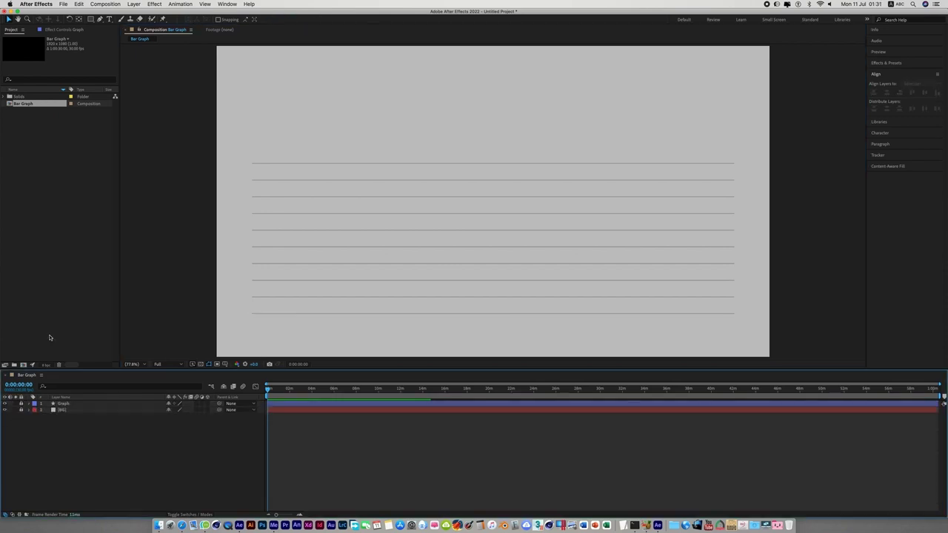
left_click(49, 334)
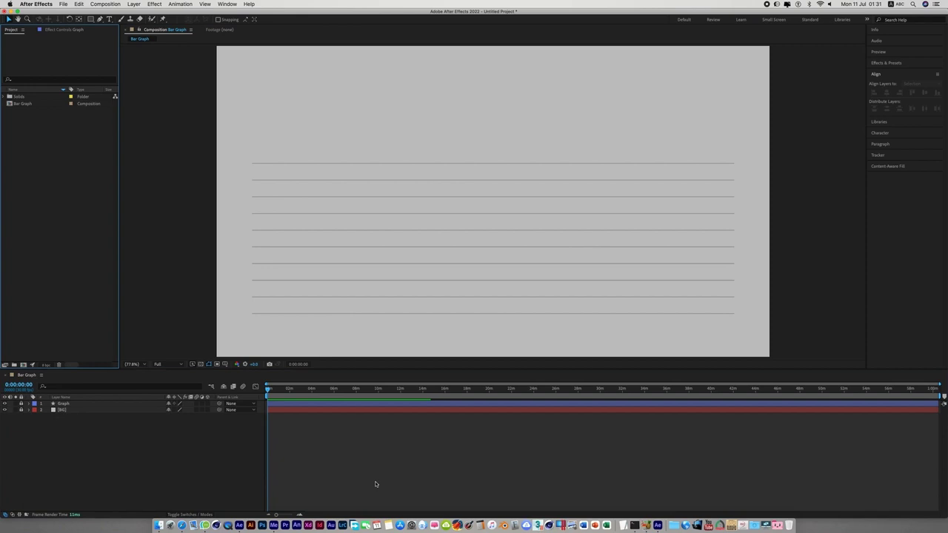
left_click(99, 21)
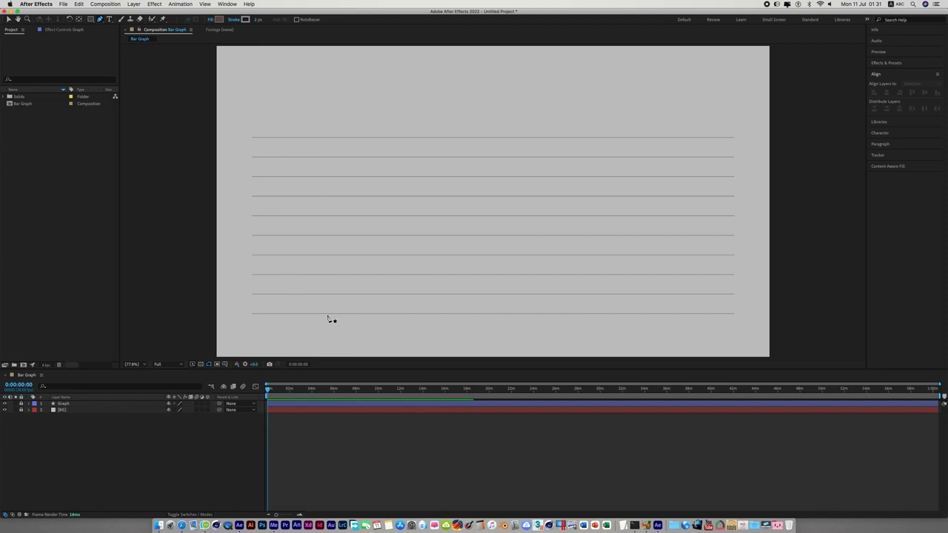
left_click(327, 314)
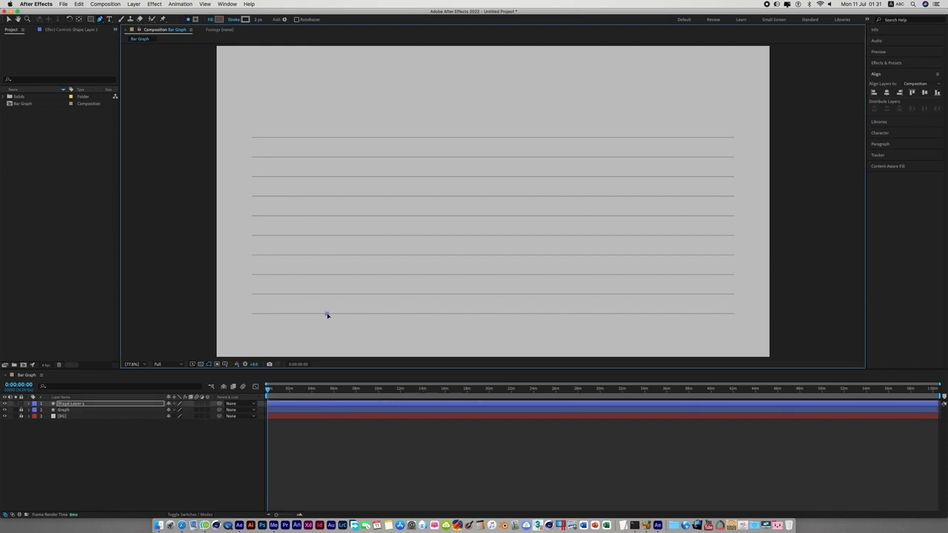
- End the path at the top grid line, stroking it about 103 px wide in Ocean blue
left_click(326, 137)
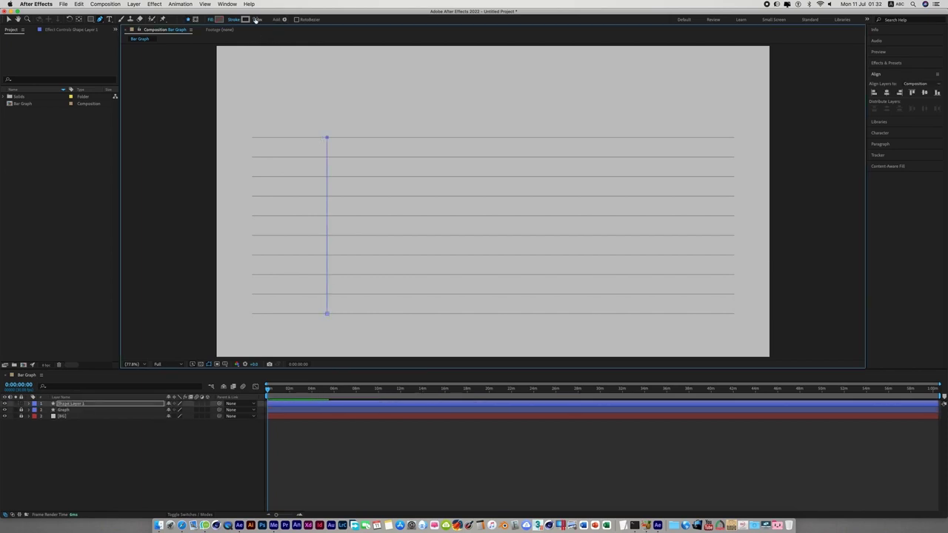
left_click_drag(258, 19, 288, 26)
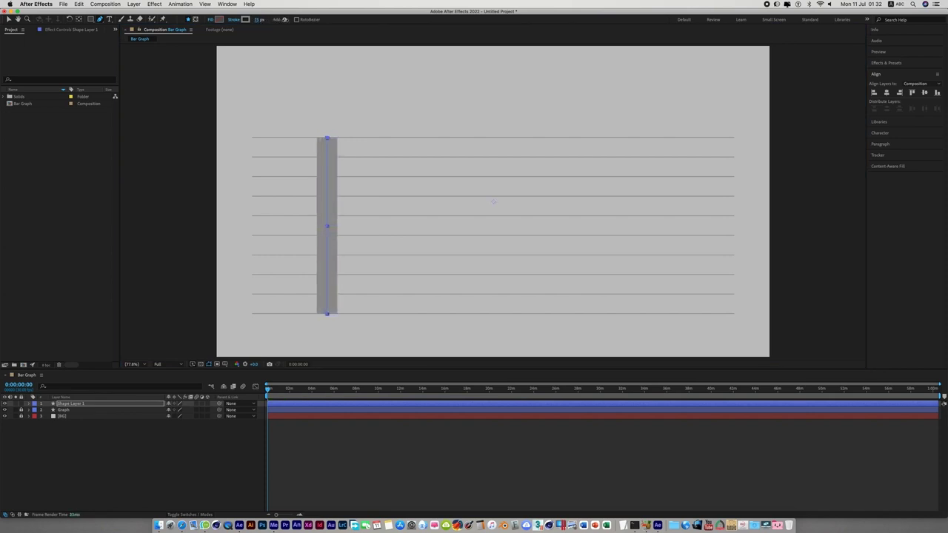
left_click(246, 19)
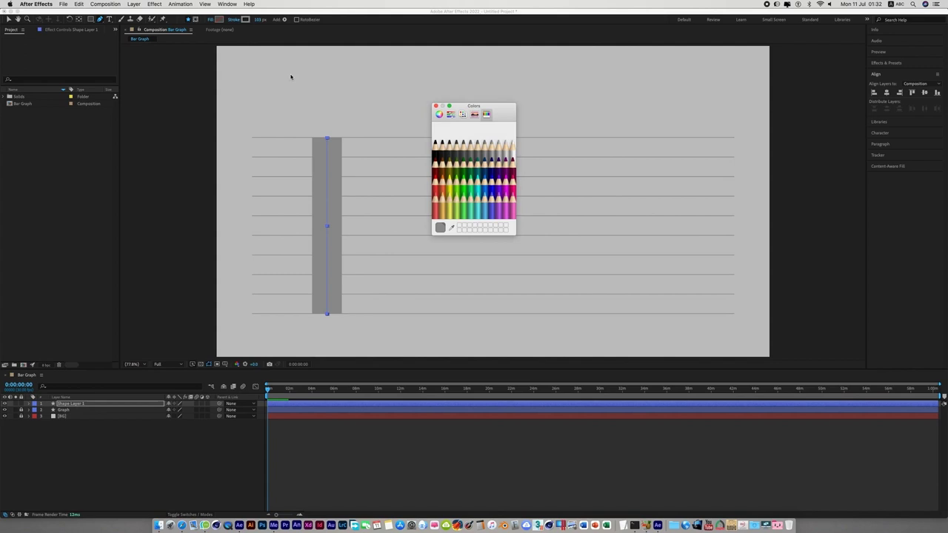
left_click(483, 159)
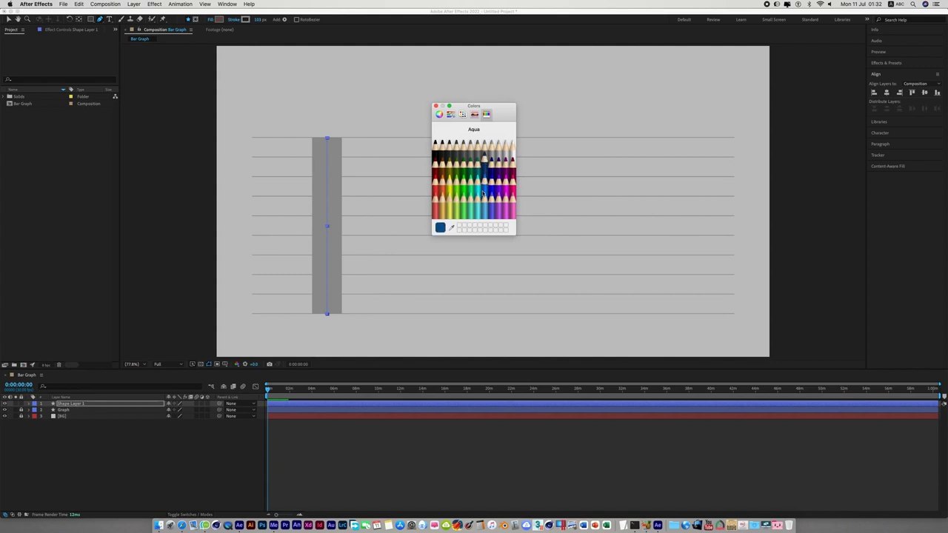
left_click(435, 108)
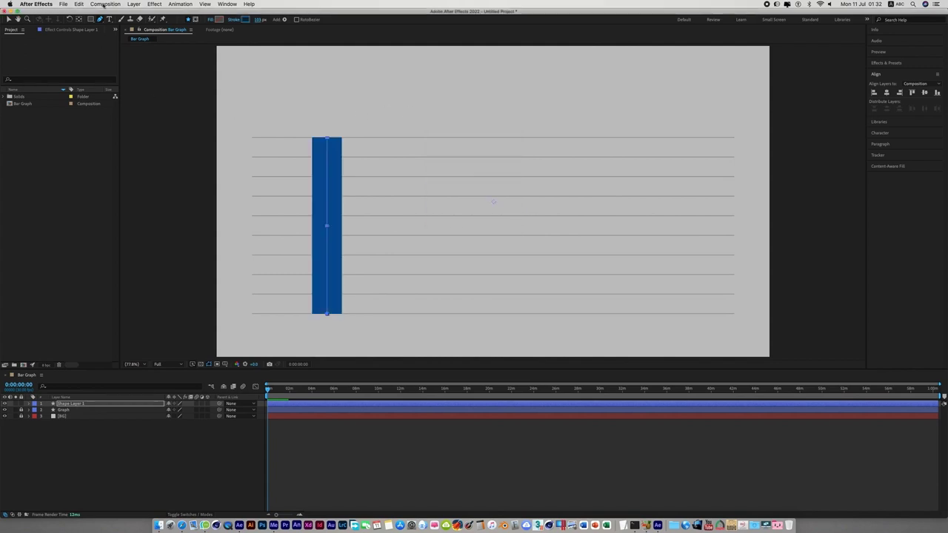
key("v")
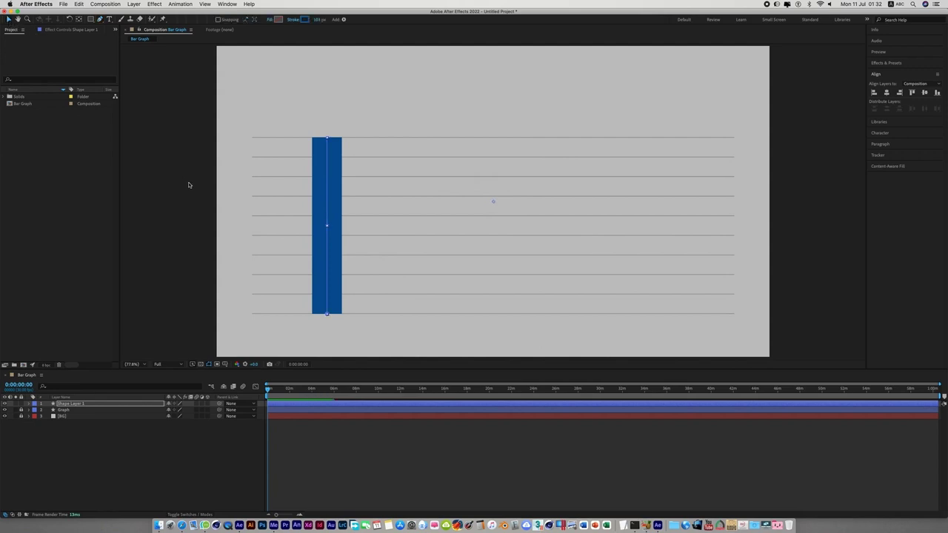
left_click(388, 491)
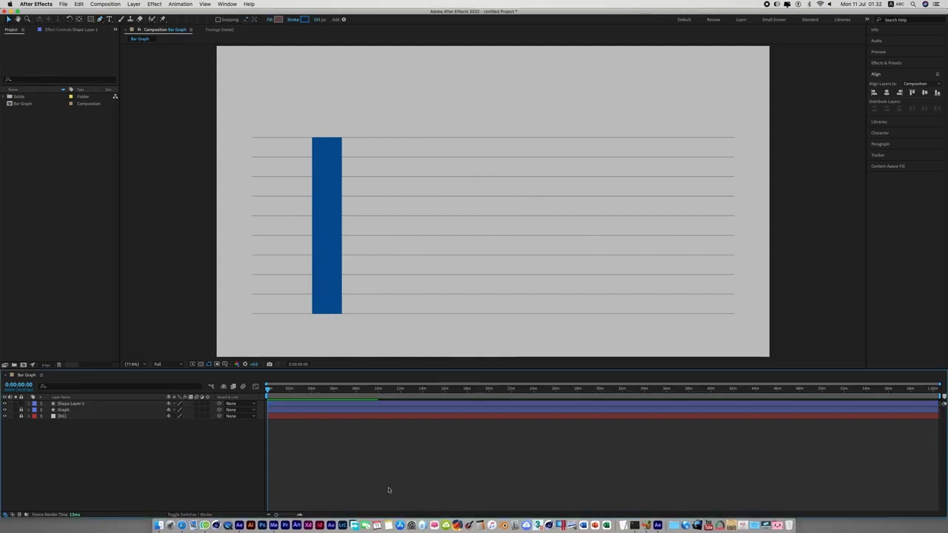
left_click(308, 402)
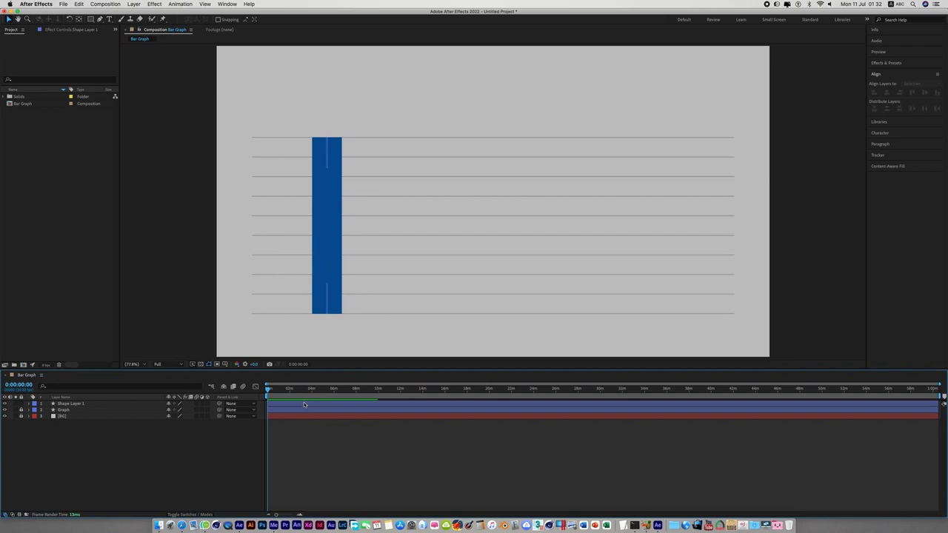
- Add Trim Paths to the bar and keyframe End at 0% at 0 s
left_click(29, 404)
left_click(210, 410)
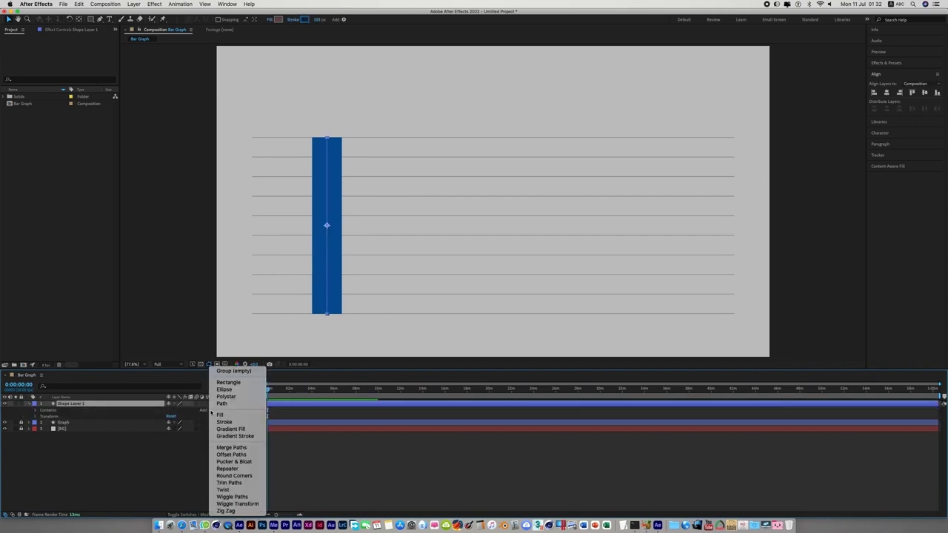
left_click(236, 482)
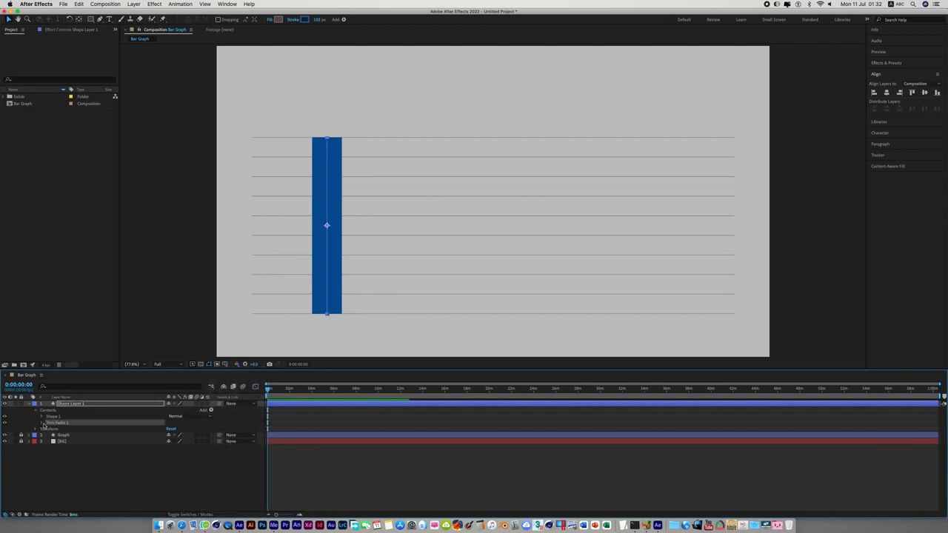
left_click(42, 423)
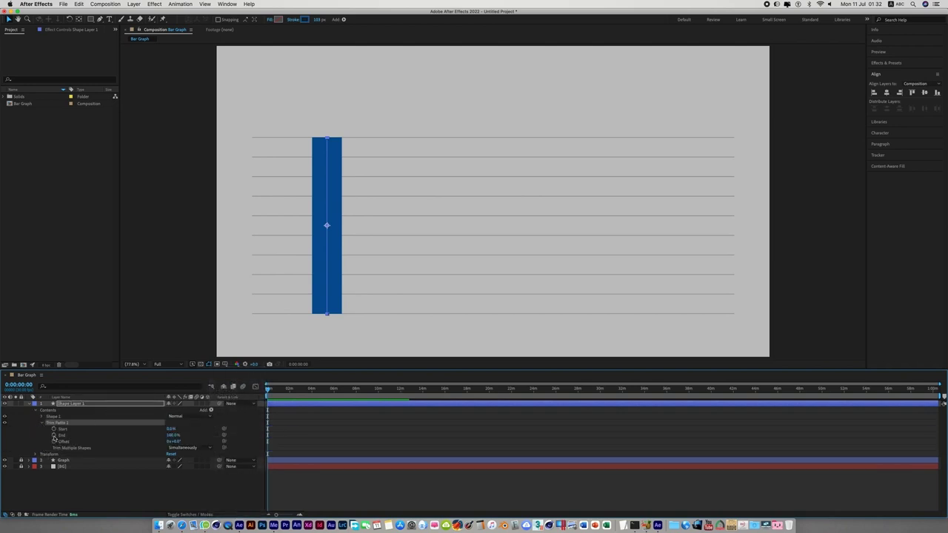
left_click(54, 436)
left_click_drag(172, 435, 126, 441)
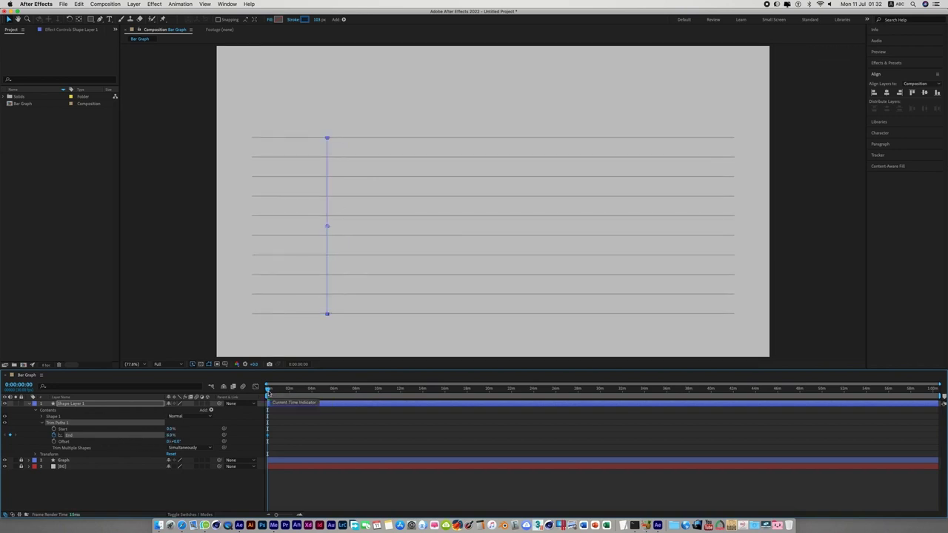
left_click(279, 392)
left_click_drag(278, 392, 265, 393)
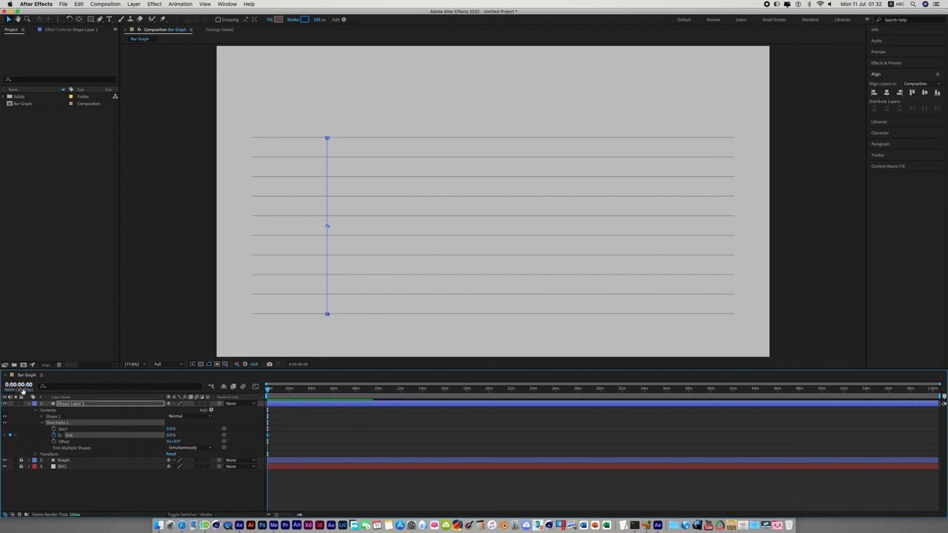
- At the 5-second mark, set Trim Paths End to 100%
key("alt+shift+j")
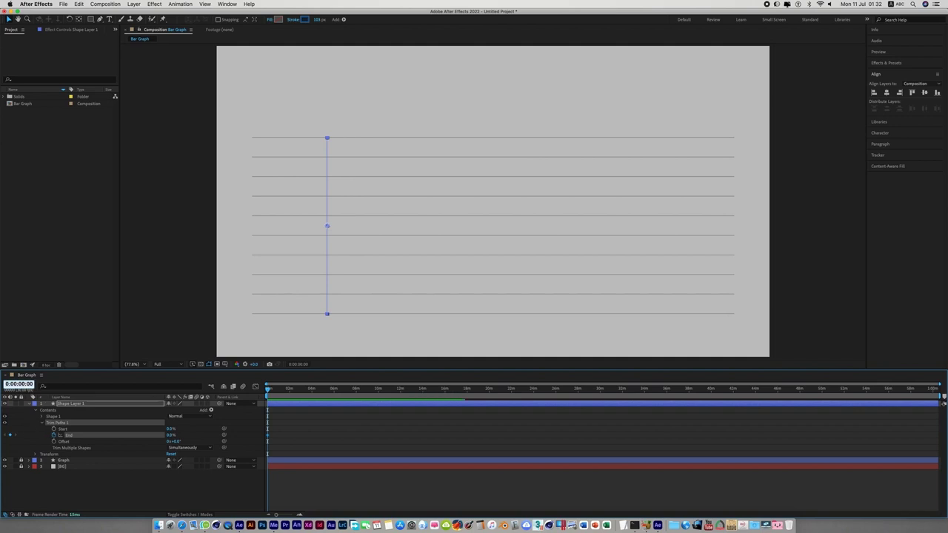
key("Return")
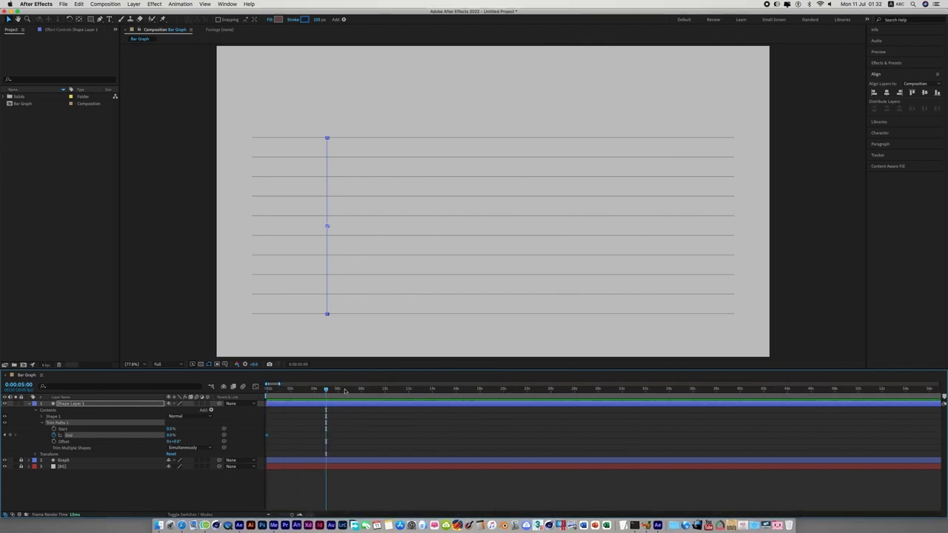
left_click(171, 436)
type("100")
key("Return")
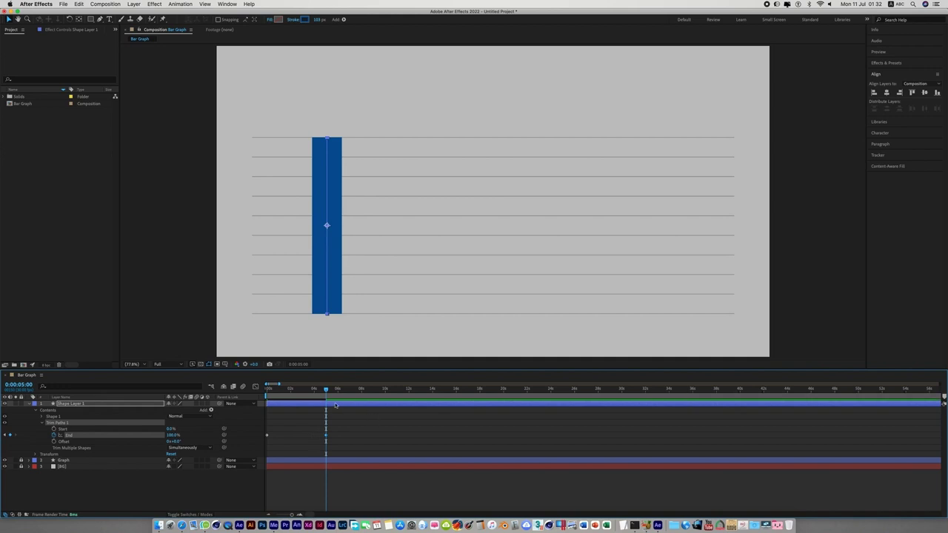
- Preview the bar growing from the start of the timeline
left_click_drag(328, 396, 244, 406)
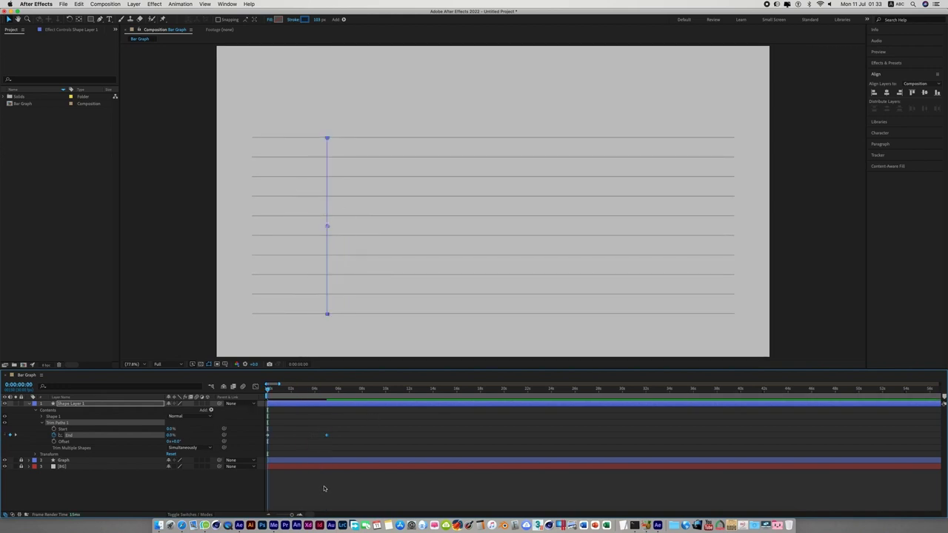
key("space")
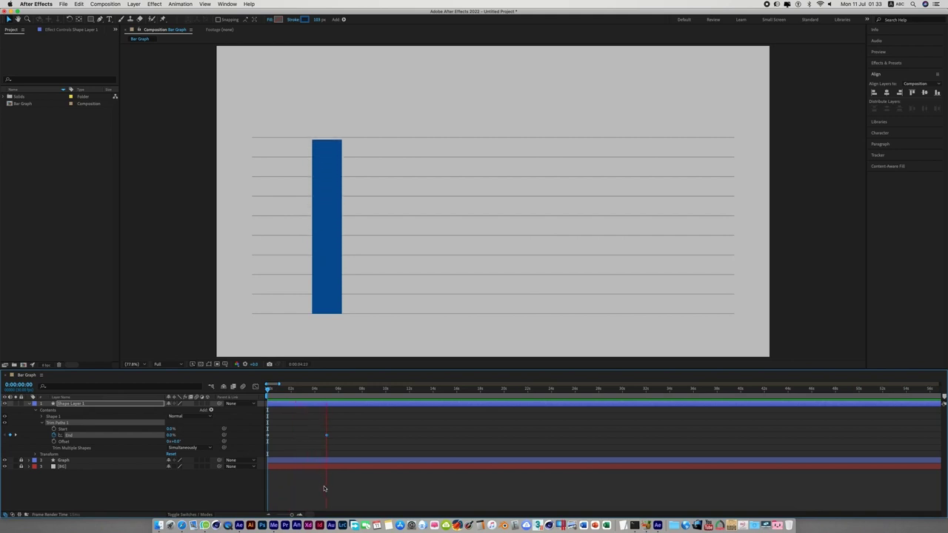
key("space")
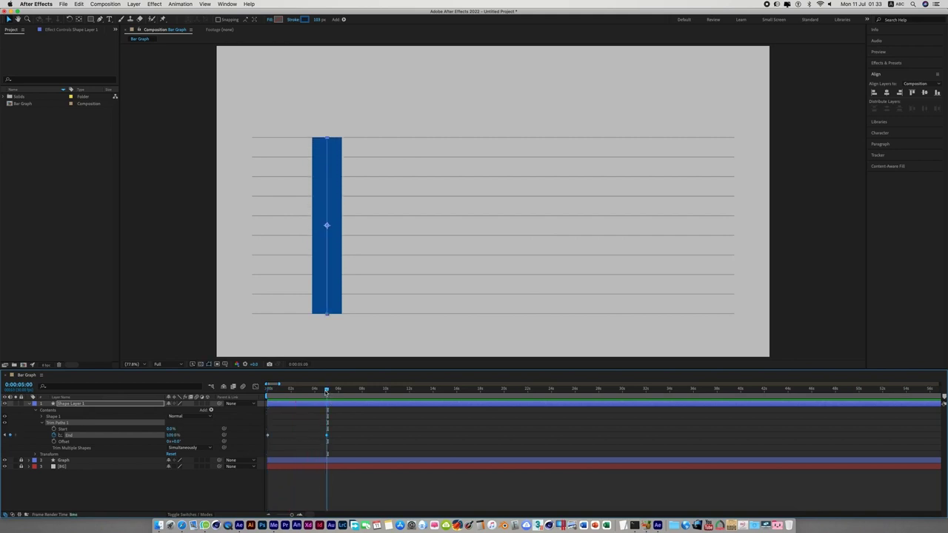
left_click(386, 495)
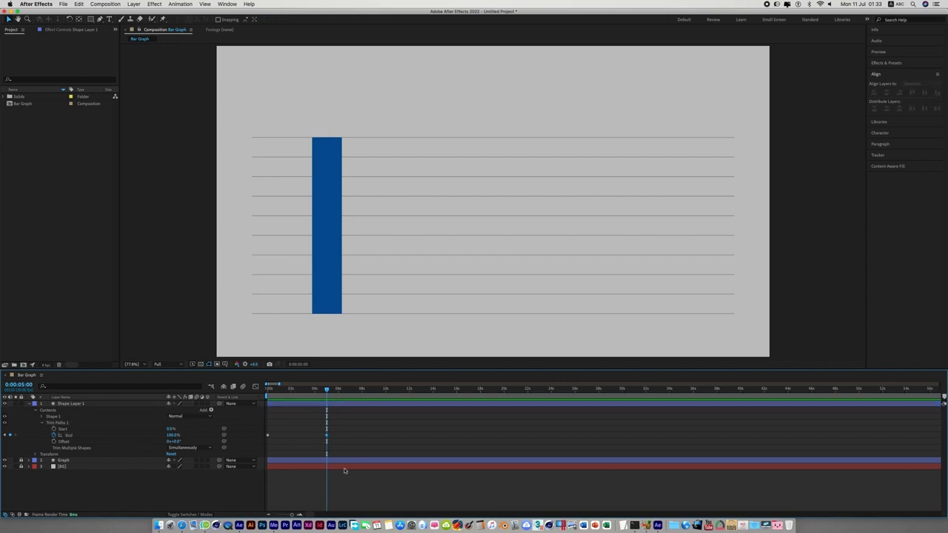
- Rename the bar layer to 'Bar Graph'
left_click(29, 404)
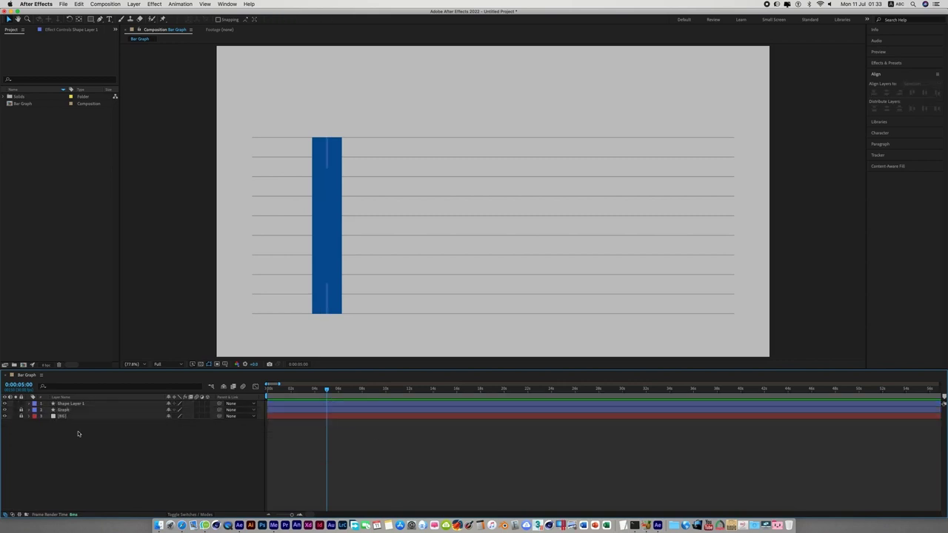
left_click(83, 405)
right_click(84, 404)
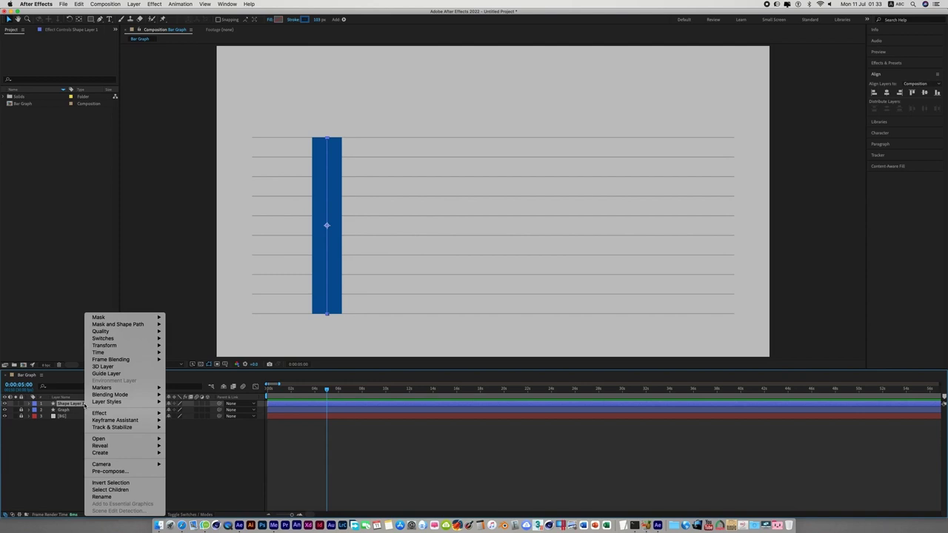
left_click(104, 496)
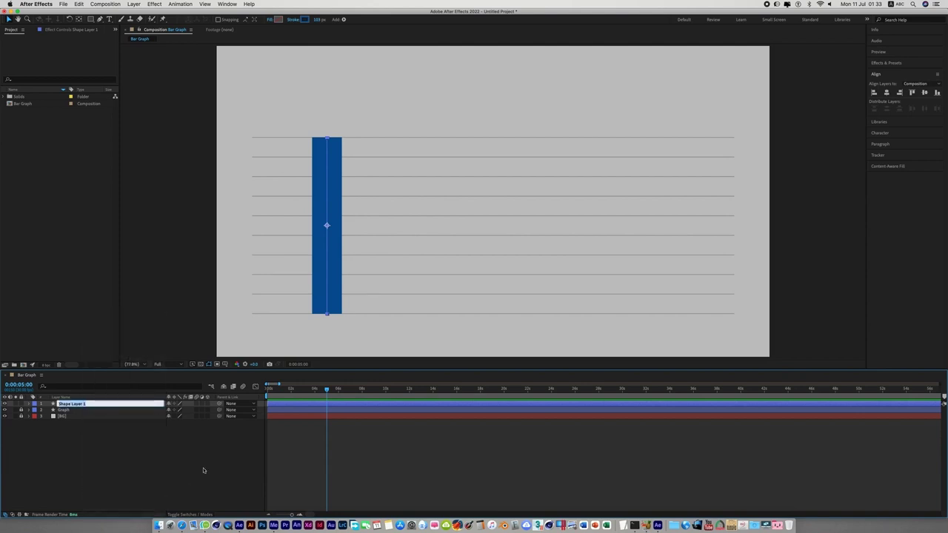
type("Bar Graph")
left_click(175, 473)
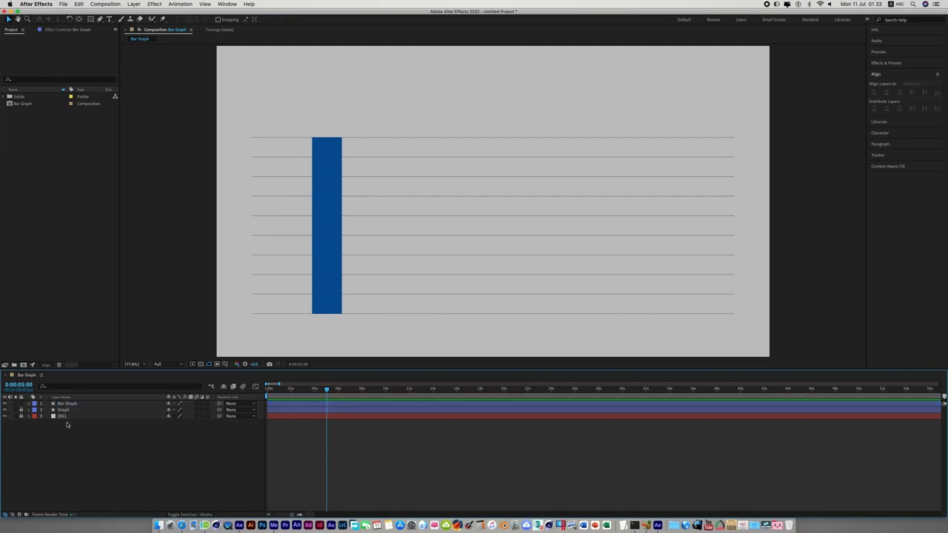
left_click(79, 405)
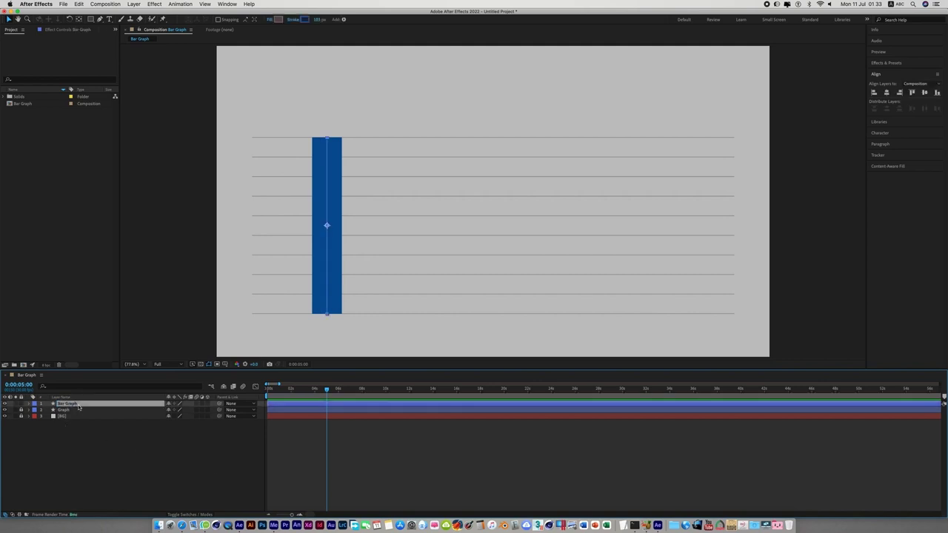
- Duplicate the Bar Graph layer and move the copy to the right
left_click(81, 4)
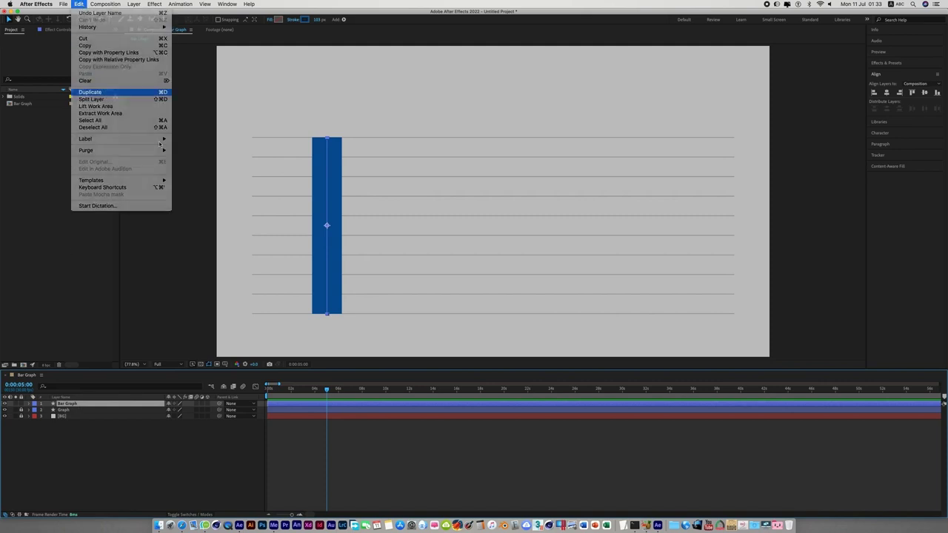
left_click(93, 92)
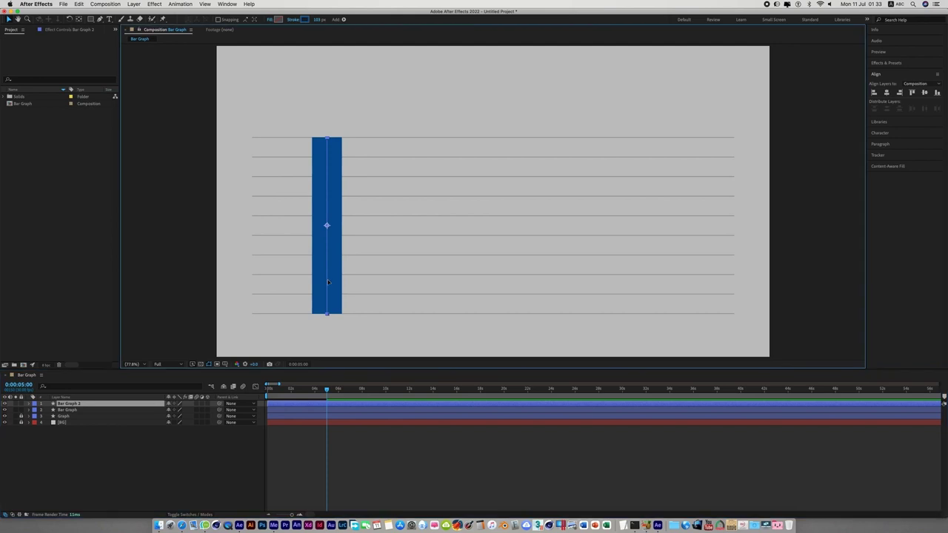
left_click_drag(328, 282, 370, 285)
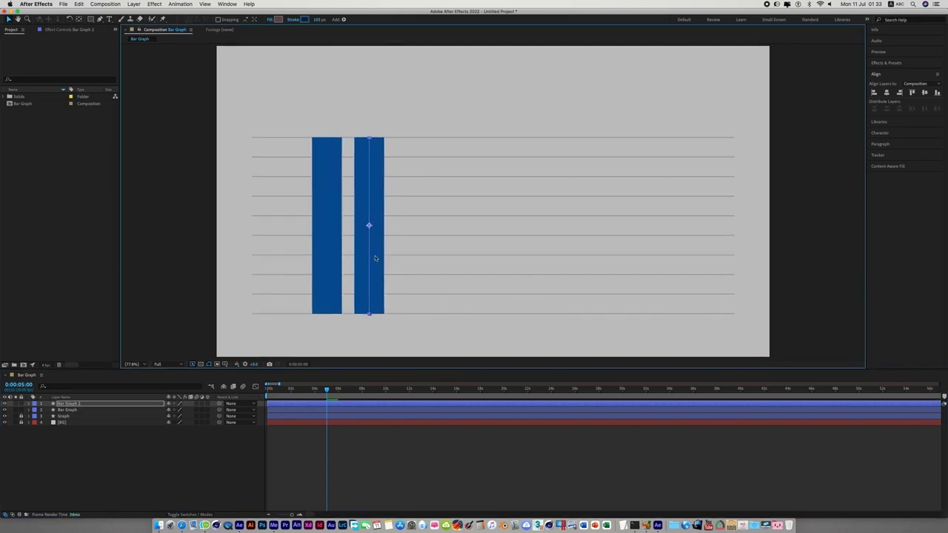
- Give the copied bar a red stroke colour
left_click(304, 19)
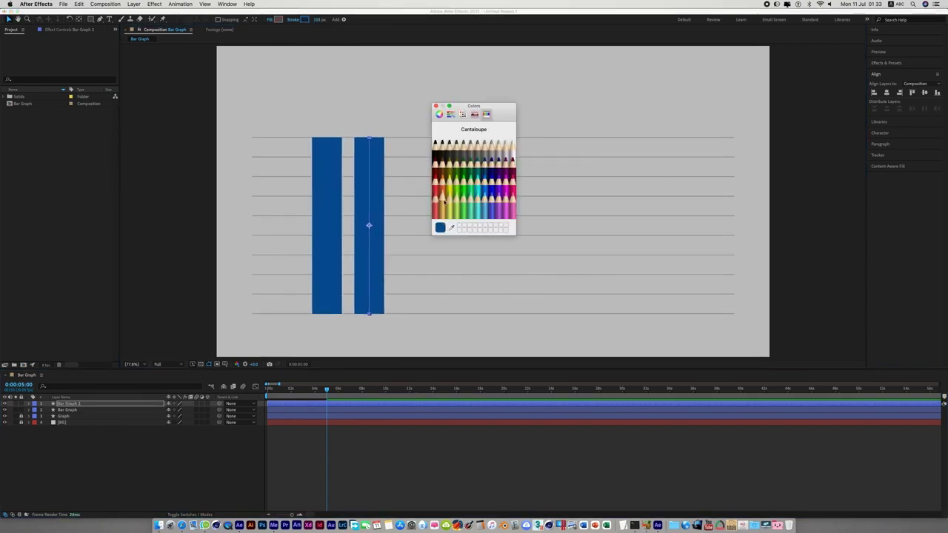
left_click(436, 197)
left_click(436, 106)
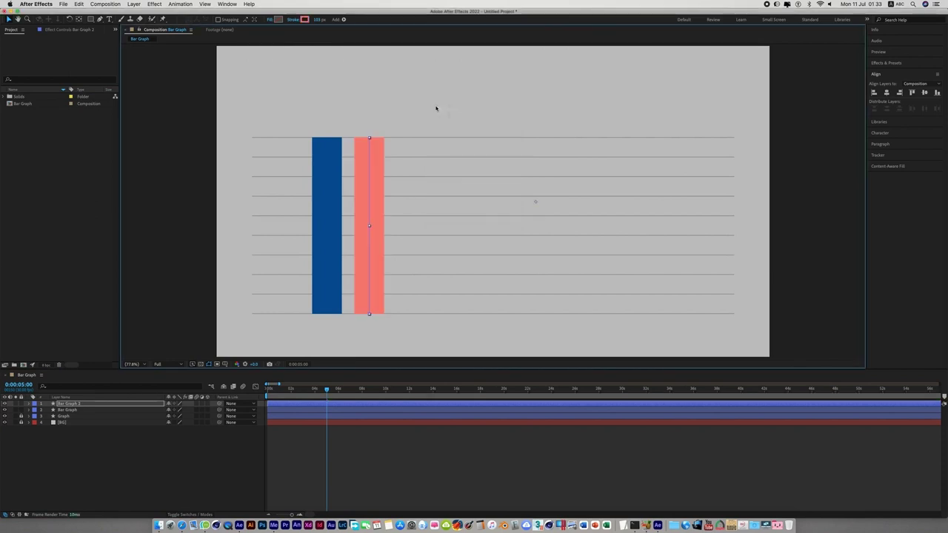
left_click(304, 19)
left_click(435, 178)
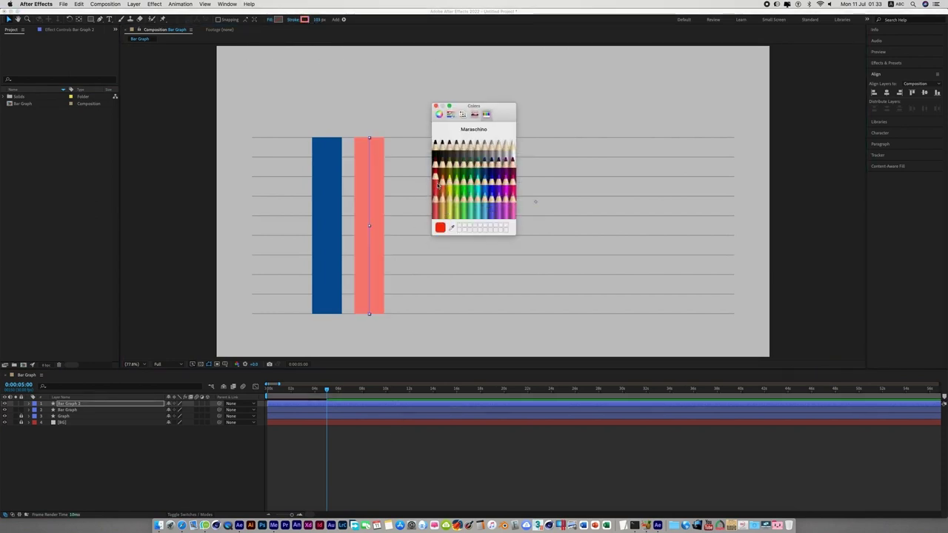
left_click(436, 201)
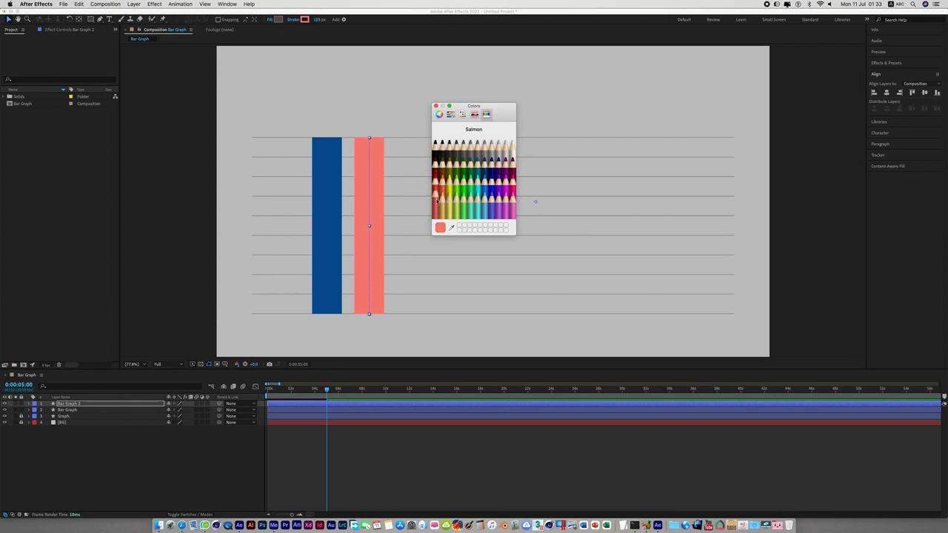
left_click(439, 115)
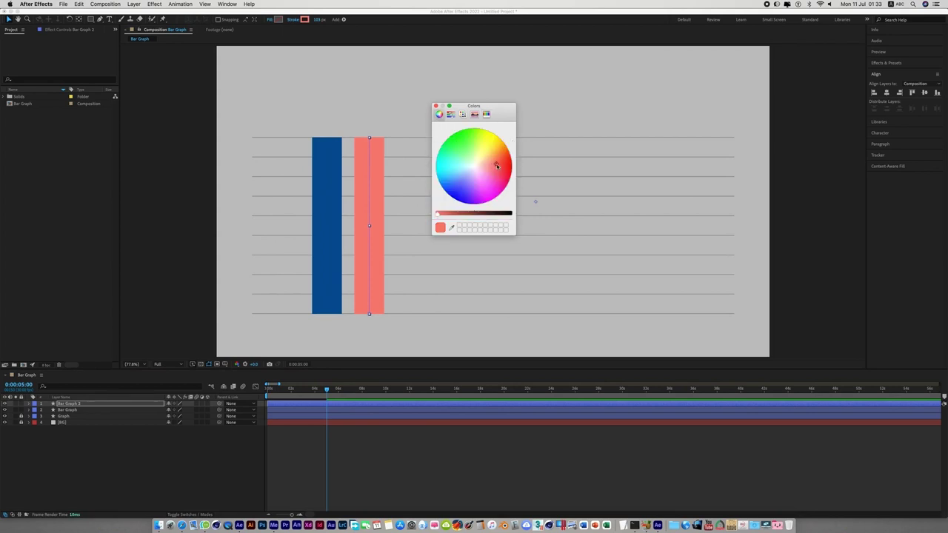
left_click_drag(497, 165, 499, 168)
left_click_drag(434, 215, 442, 214)
left_click(435, 106)
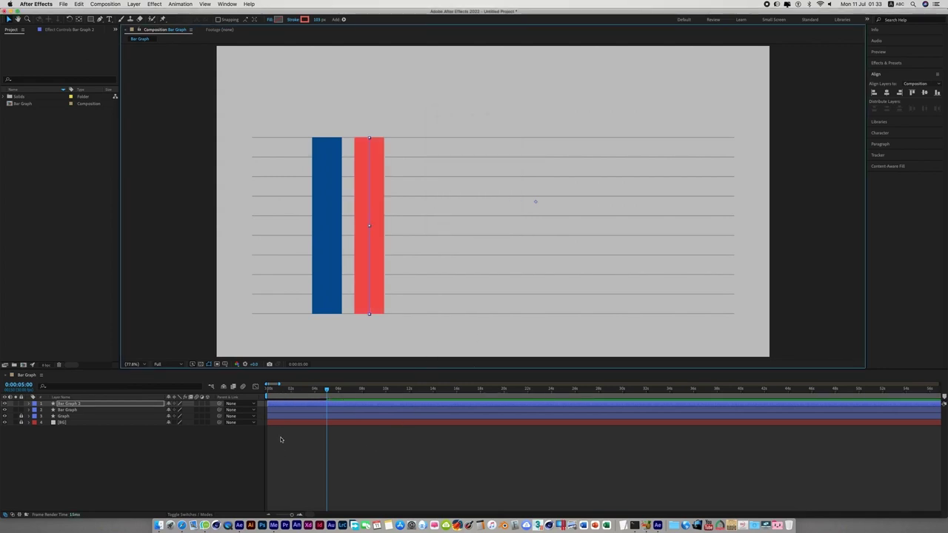
left_click(293, 413)
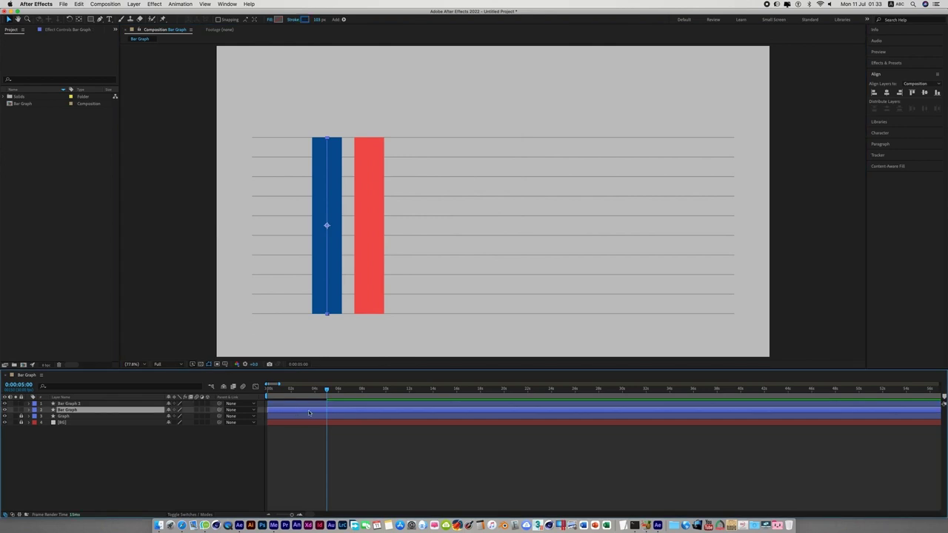
- Set the Trim Paths End to 75% on the blue bar and 35% on the red Bar Graph 2
key("u")
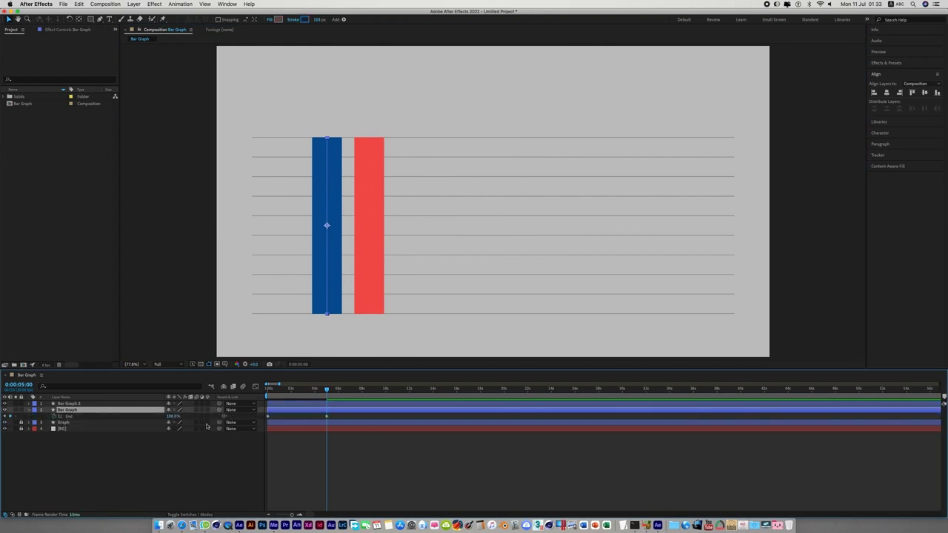
left_click(172, 416)
type("75")
key("Return")
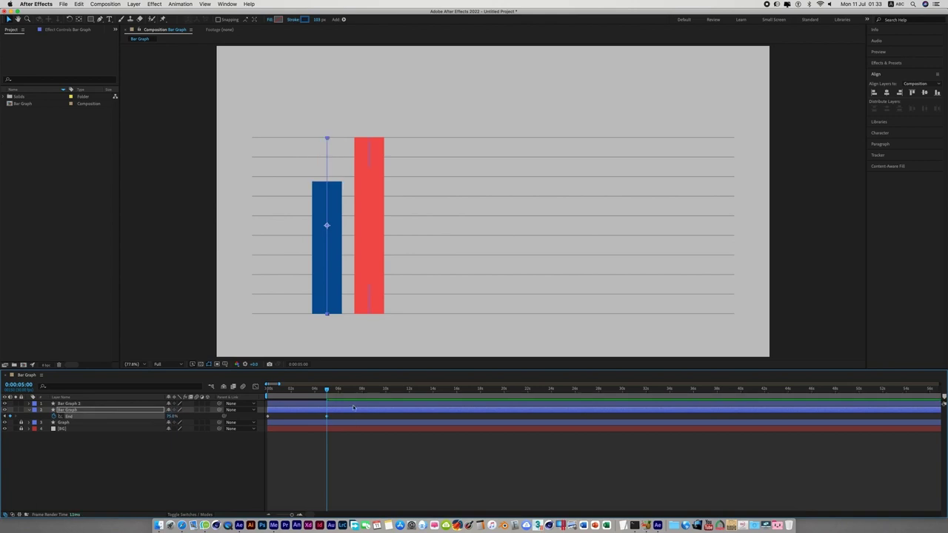
left_click(355, 403)
key("u")
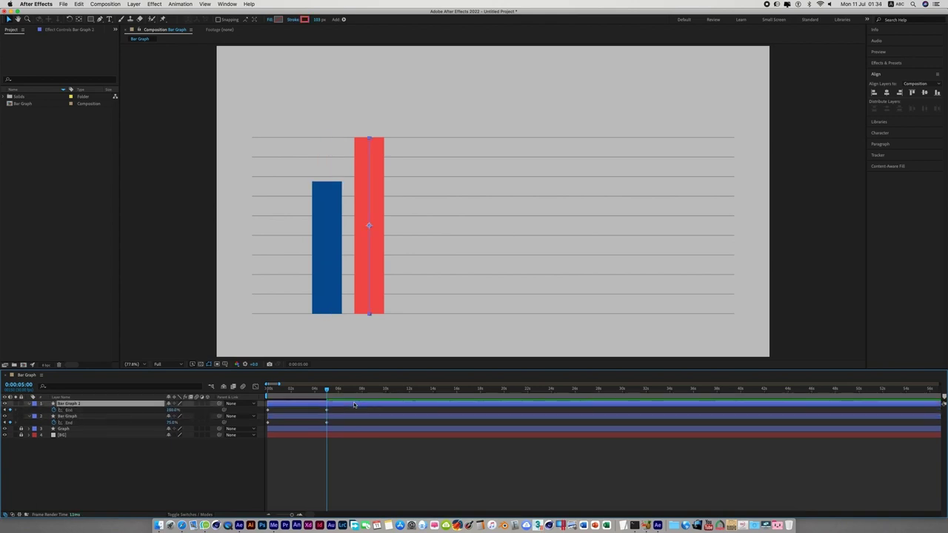
left_click(172, 409)
type("5")
key("Return")
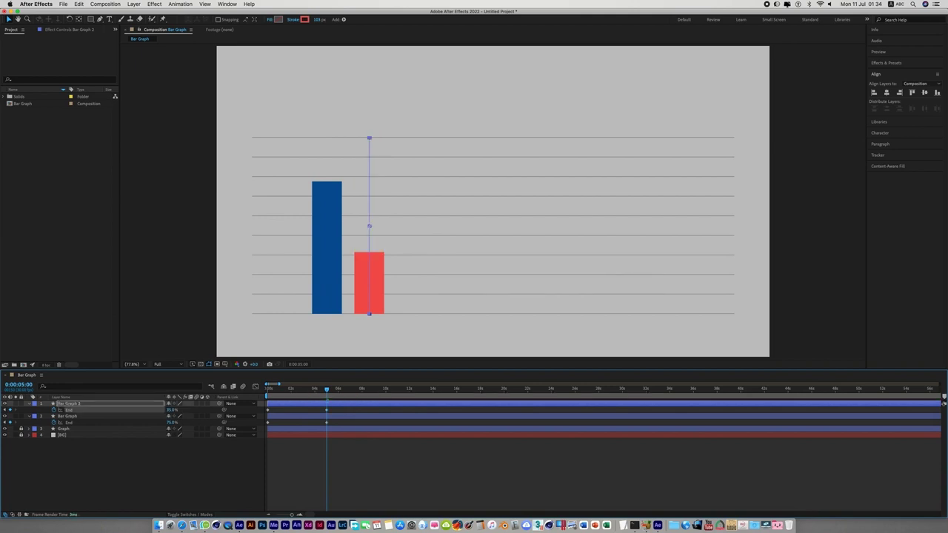
- Duplicate the red bar as Bar Graph 3 and drag it to the right of the first red bar
left_click(432, 461)
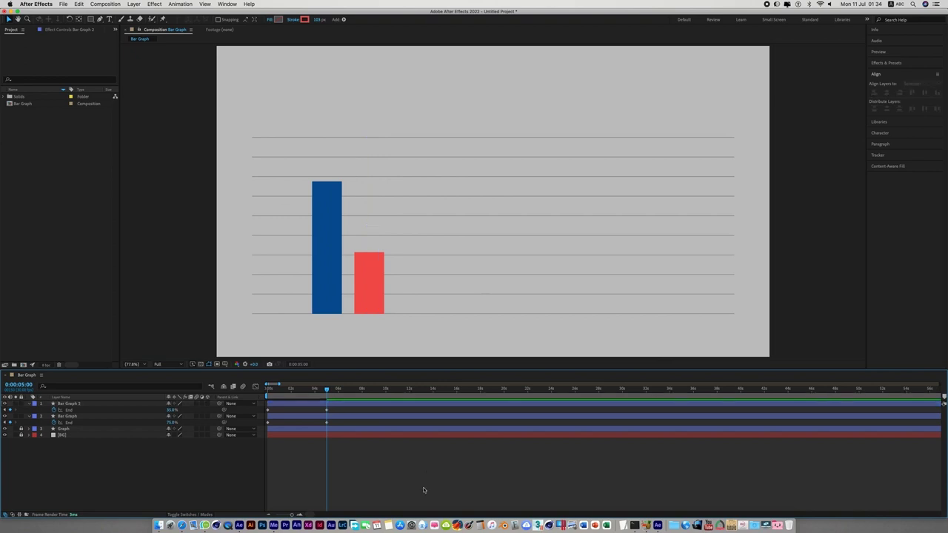
left_click(369, 286)
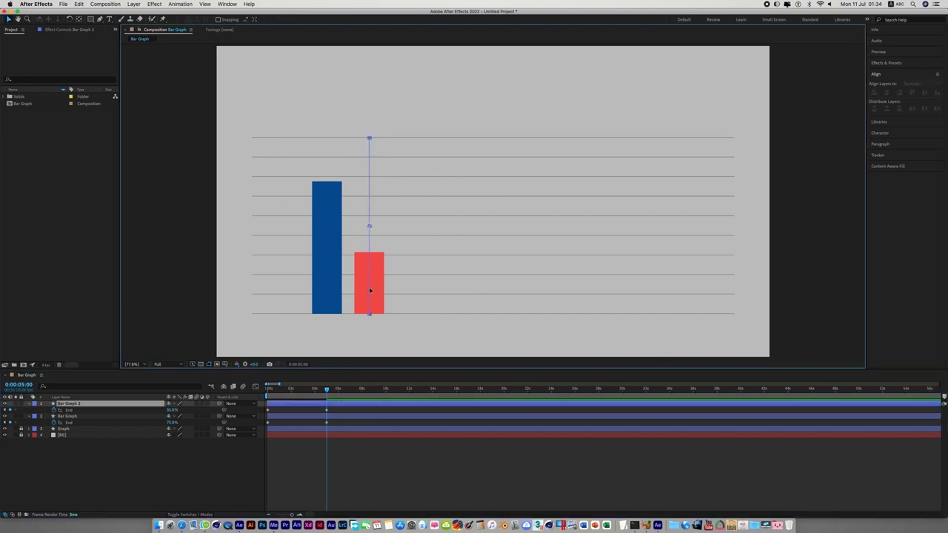
left_click(79, 5)
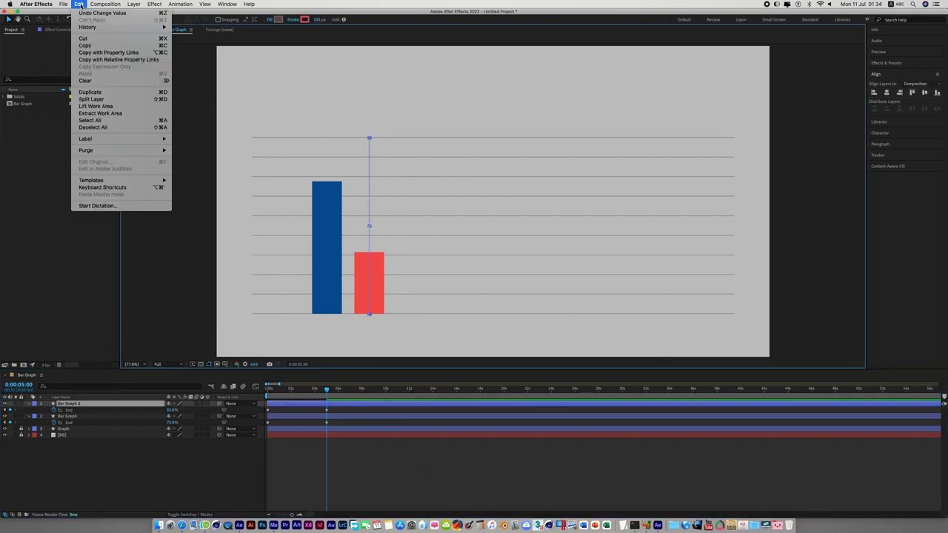
left_click(90, 91)
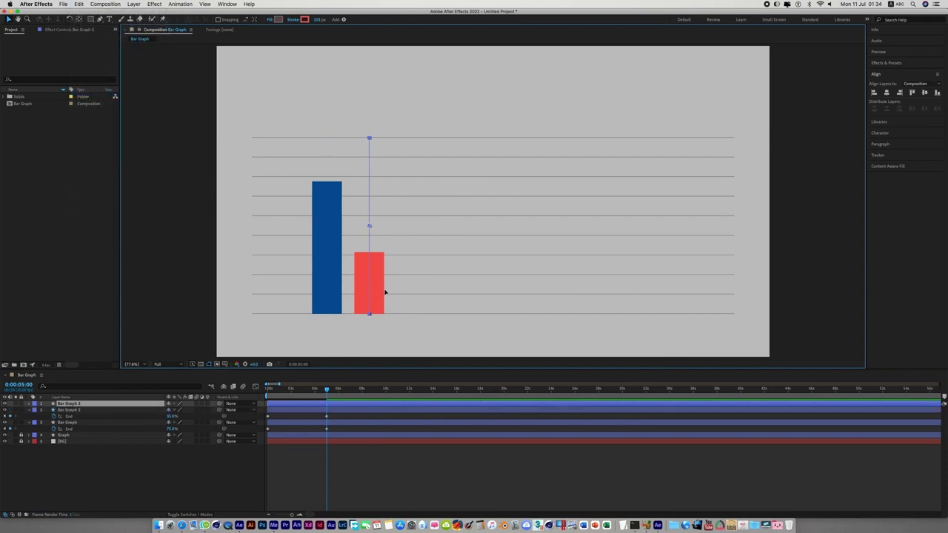
left_click_drag(385, 293, 412, 295)
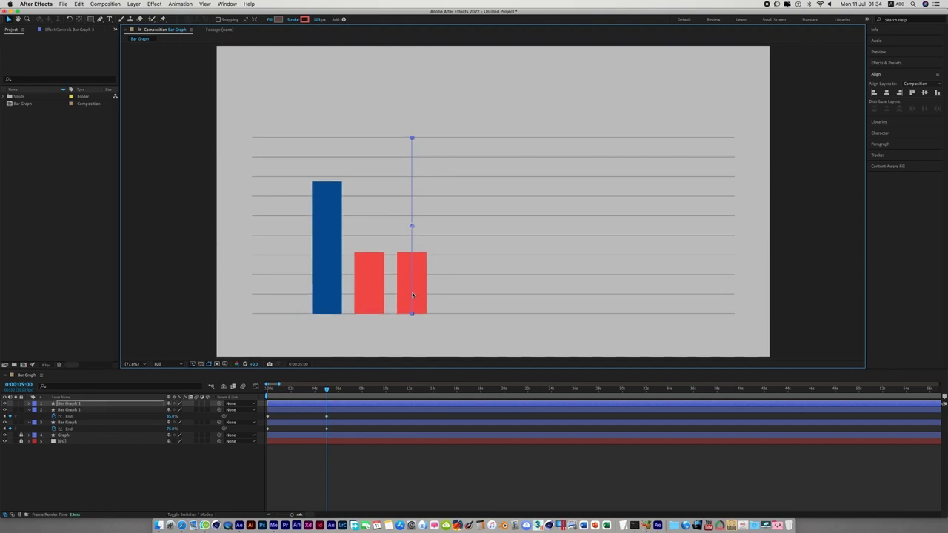
- Change Bar Graph 3's stroke colour from red to light blue
left_click(305, 19)
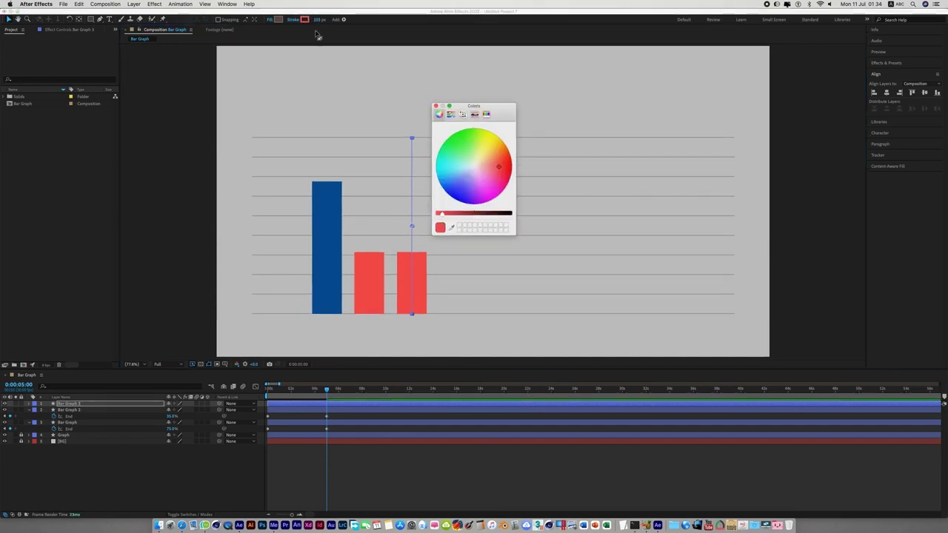
left_click(458, 160)
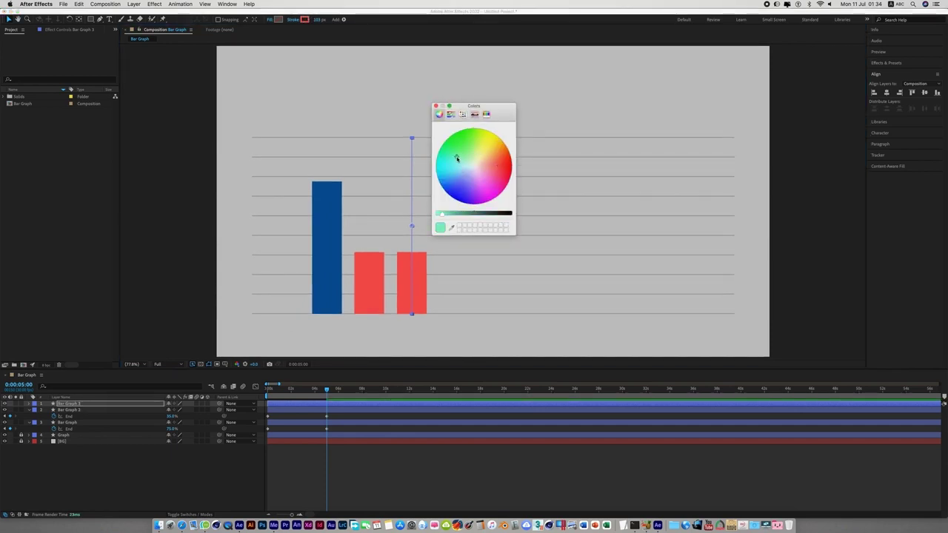
left_click(456, 170)
left_click_drag(457, 175, 460, 177)
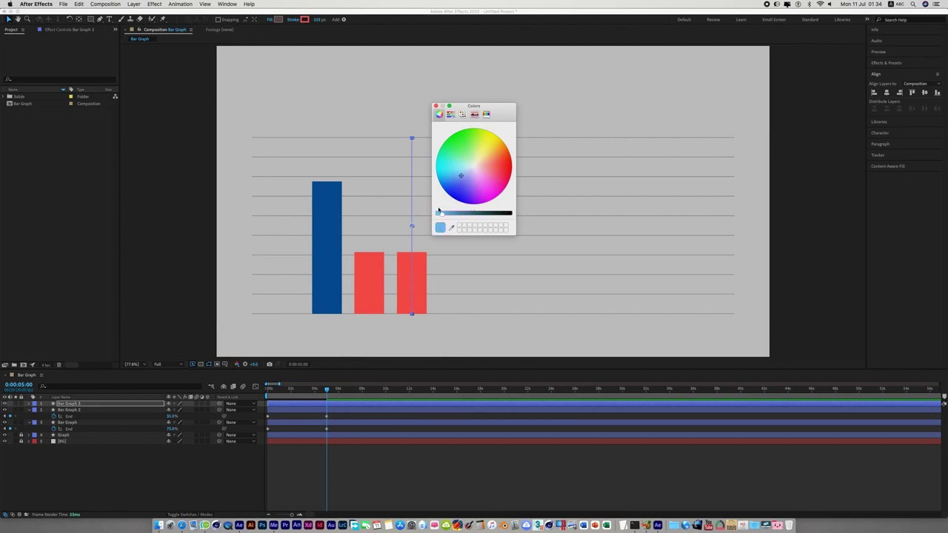
left_click_drag(445, 215, 449, 216)
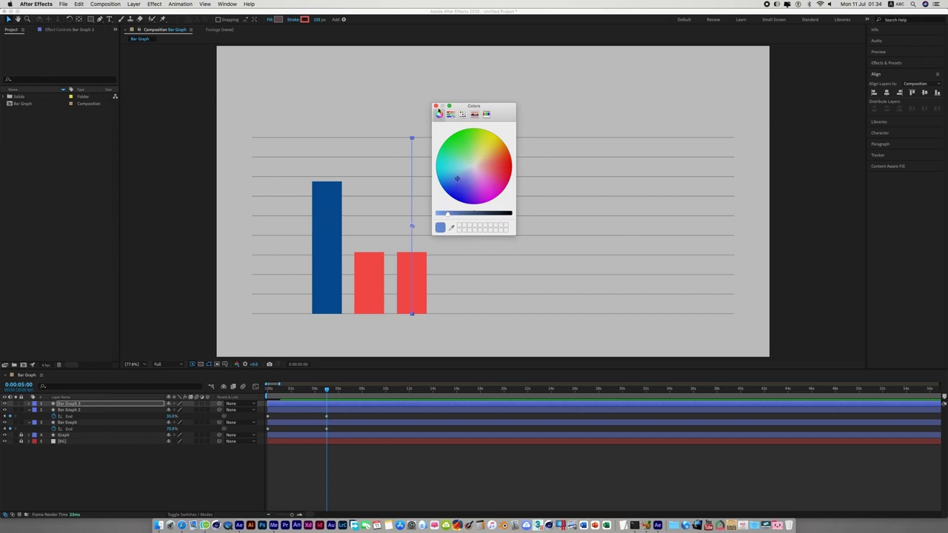
left_click(436, 105)
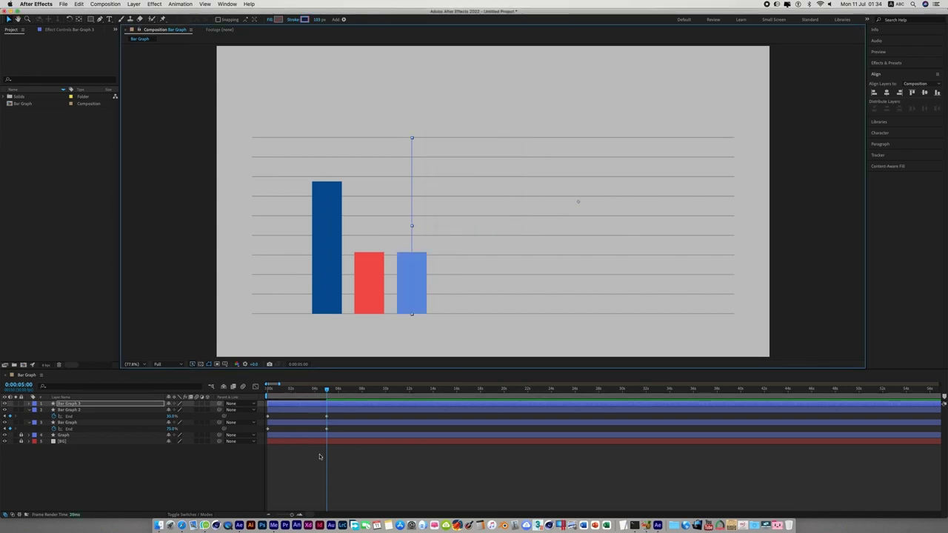
- Set Bar Graph 3's Trim Paths End to 55%
key("u")
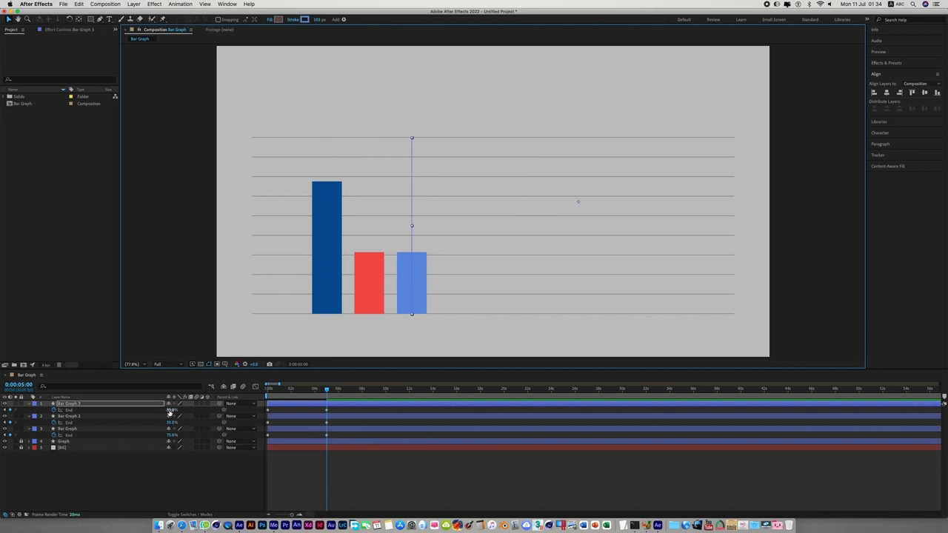
left_click(170, 410)
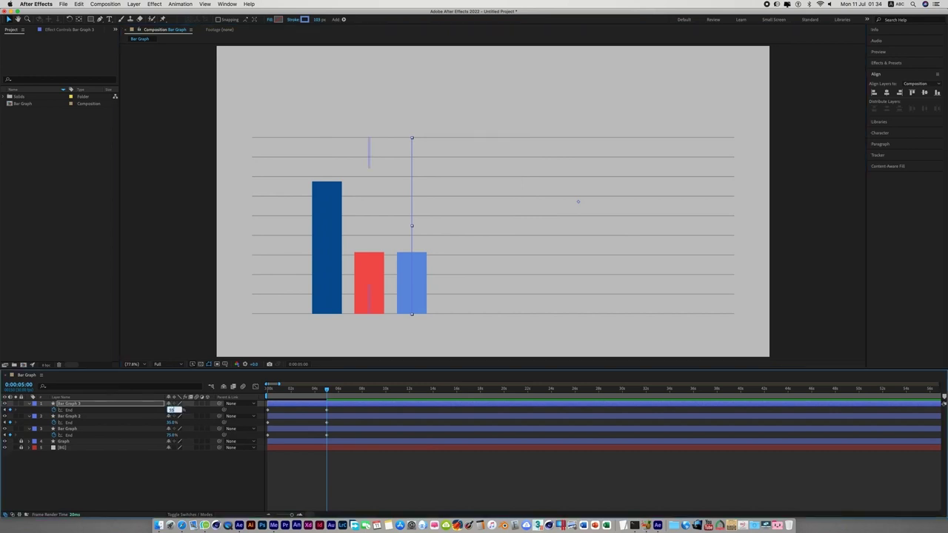
type("55")
key("Return")
left_click(399, 487)
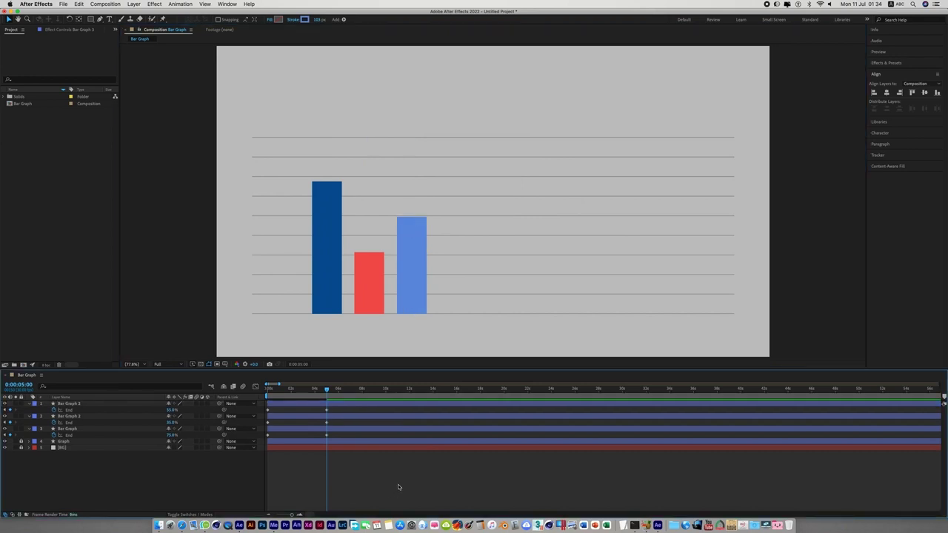
left_click(411, 247)
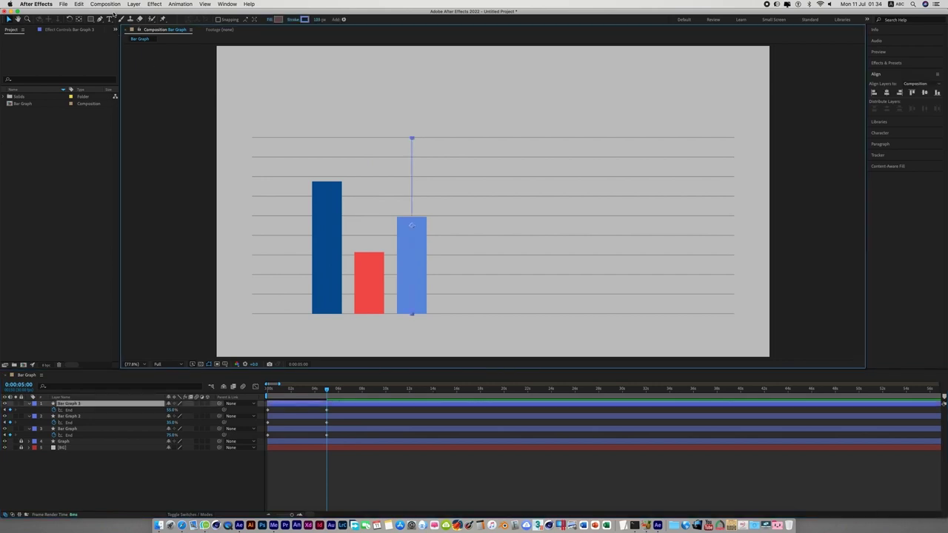
- Duplicate the light-blue bar as Bar Graph 4 and move it to the right
left_click(79, 4)
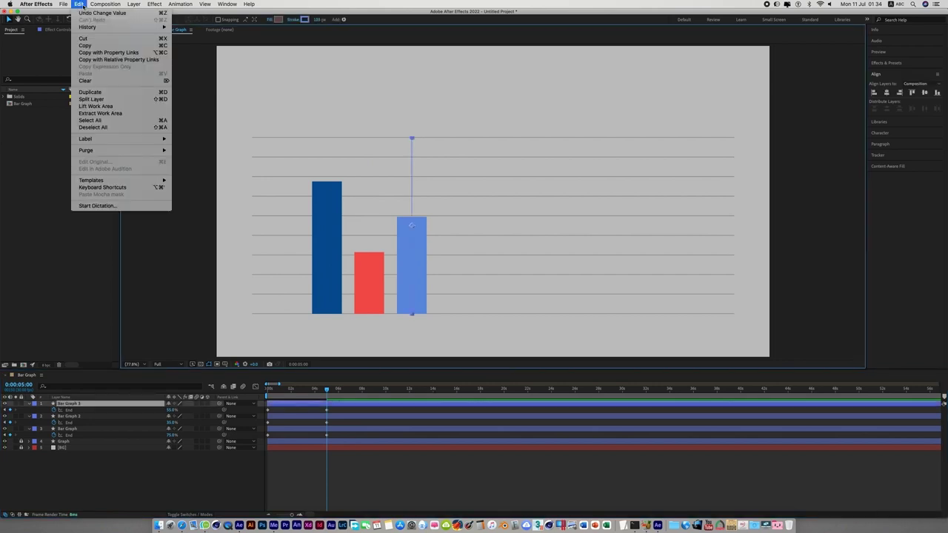
left_click(91, 92)
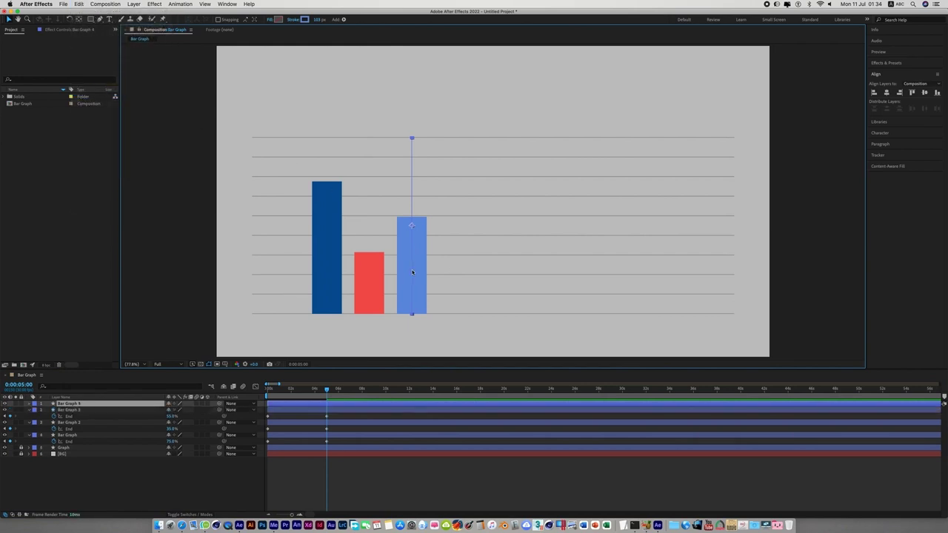
left_click_drag(419, 273, 454, 277)
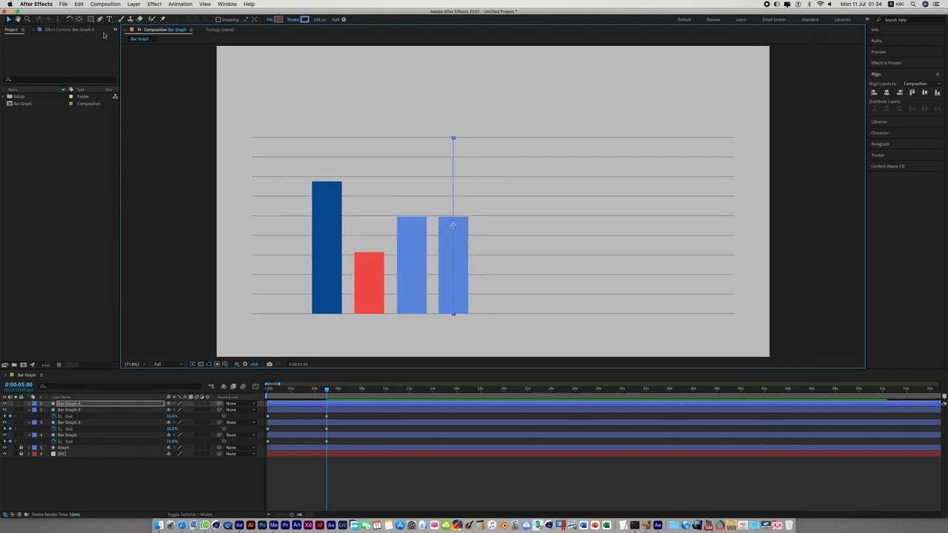
- Set Bar Graph 4's stroke to yellow-orange FCB428 using the RGB sliders
left_click(304, 19)
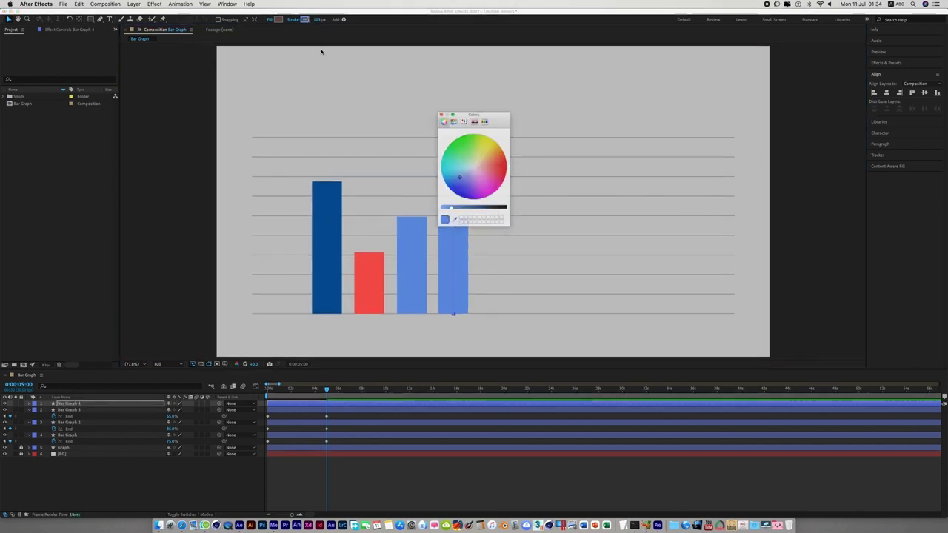
left_click(450, 114)
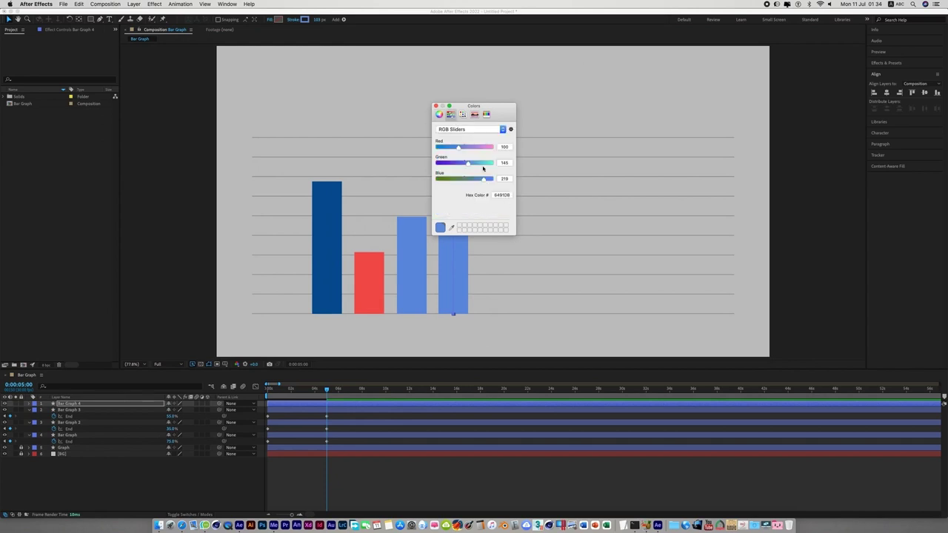
left_click_drag(466, 180, 446, 179)
mouse_move(459, 147)
left_mouse_down()
mouse_move(491, 147)
mouse_move(475, 165)
left_mouse_up()
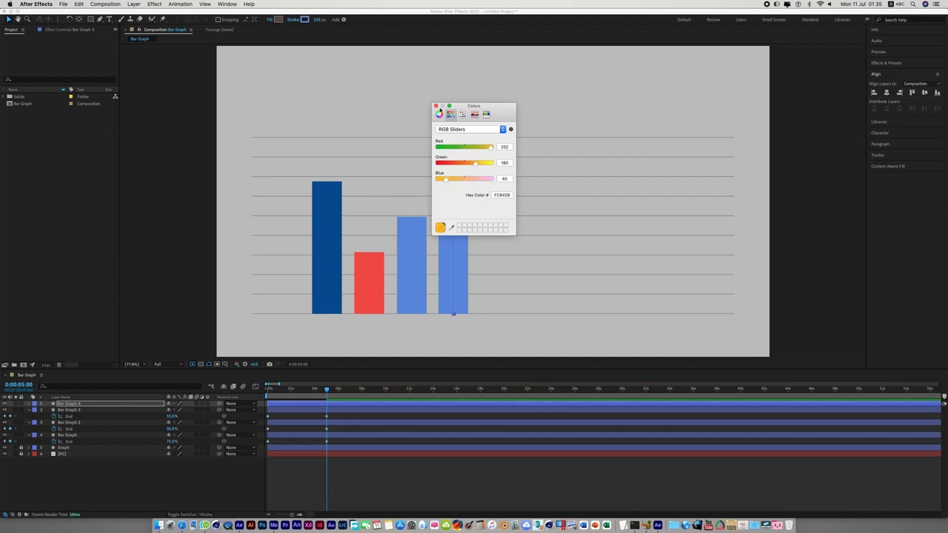
left_click(436, 107)
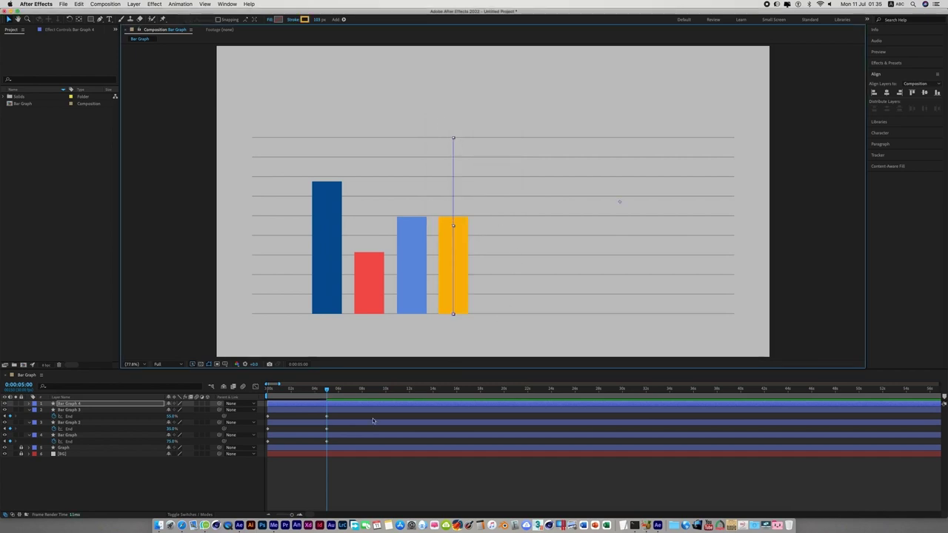
- Set Bar Graph 4's Trim Paths End to 95%
key("cmd+v")
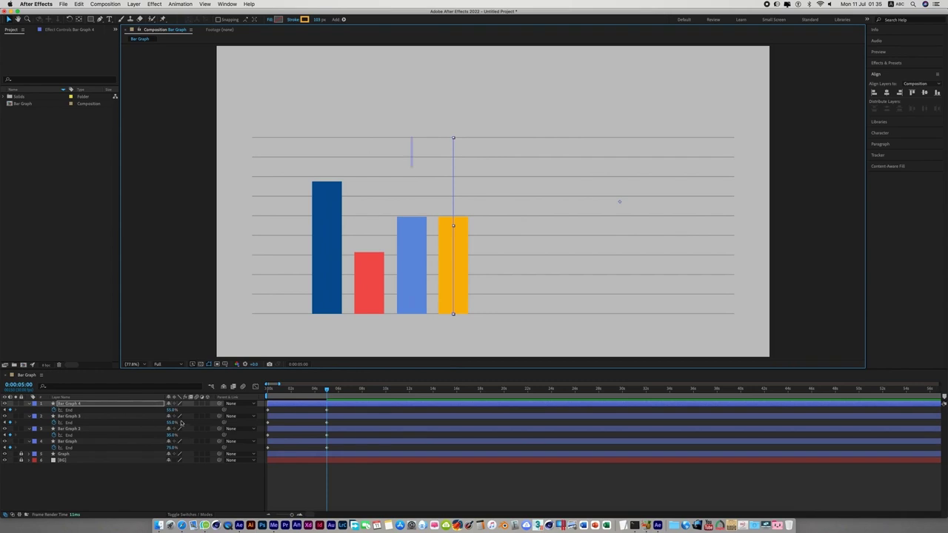
left_click(172, 410)
type("4")
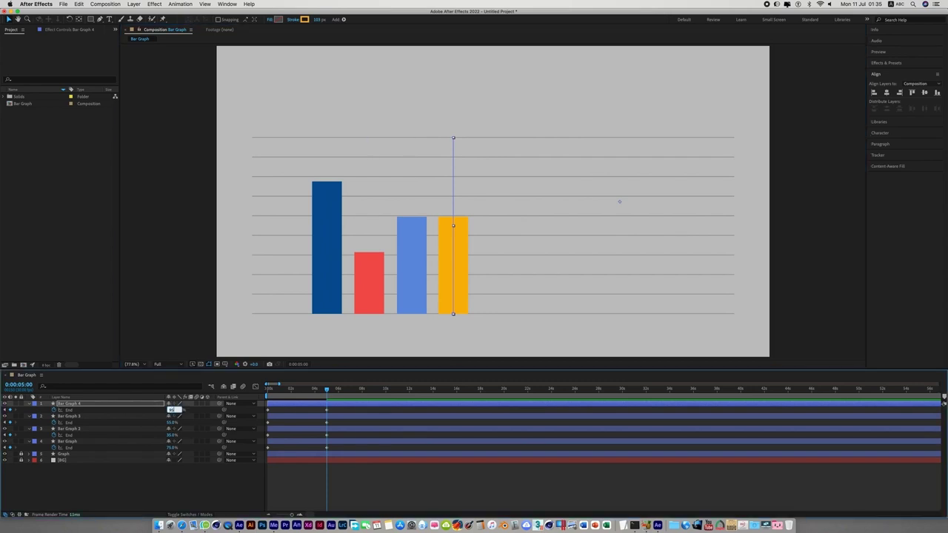
key("Return")
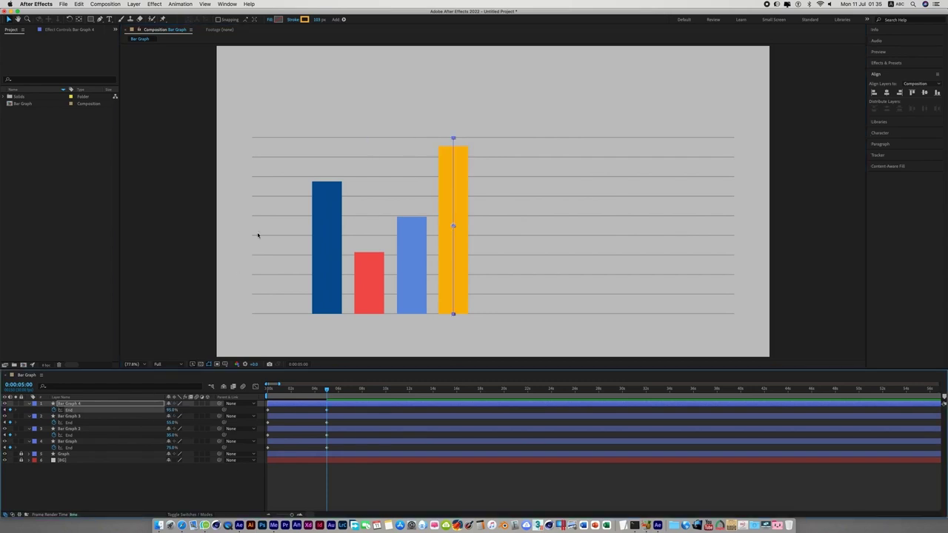
- Lower the green in Bar Graph 4's stroke to make it a deeper orange
left_click(304, 19)
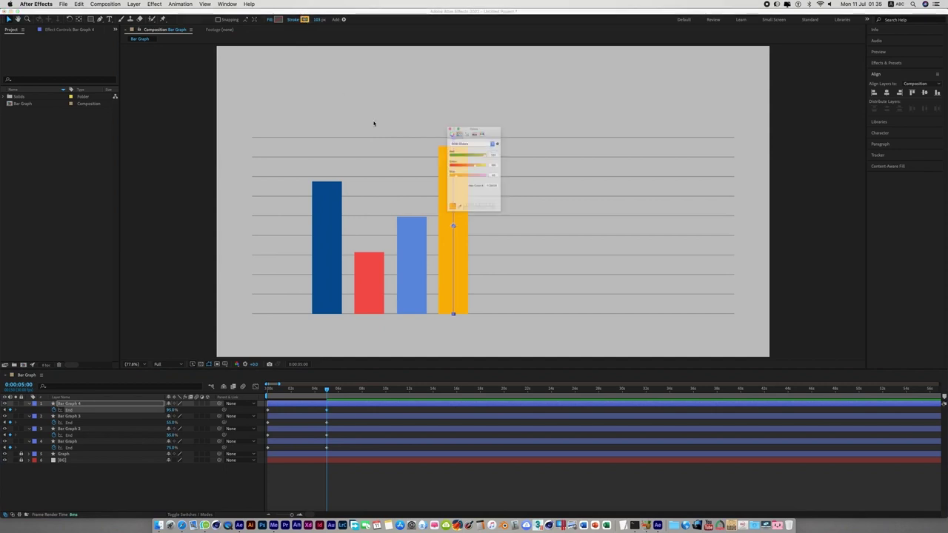
left_click_drag(475, 166, 464, 168)
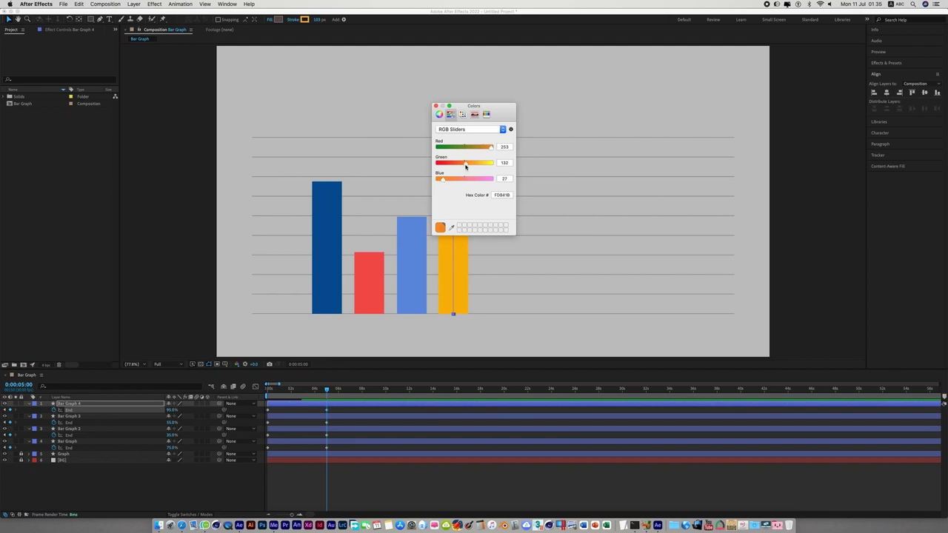
left_click(437, 108)
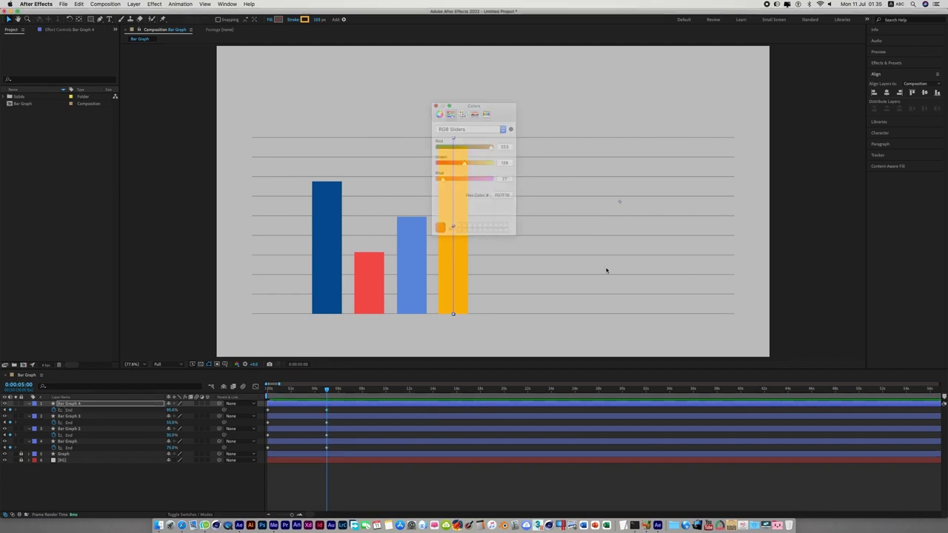
left_click(810, 314)
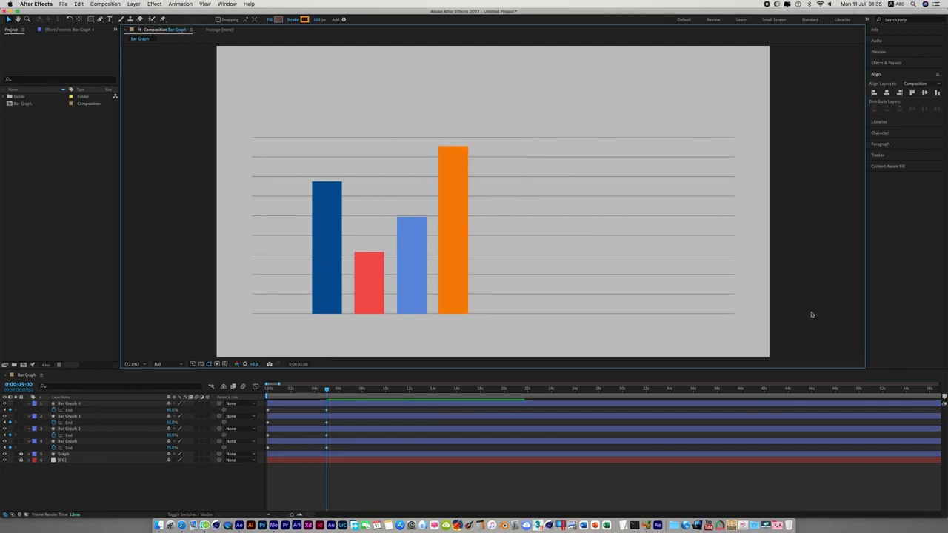
left_click(349, 404)
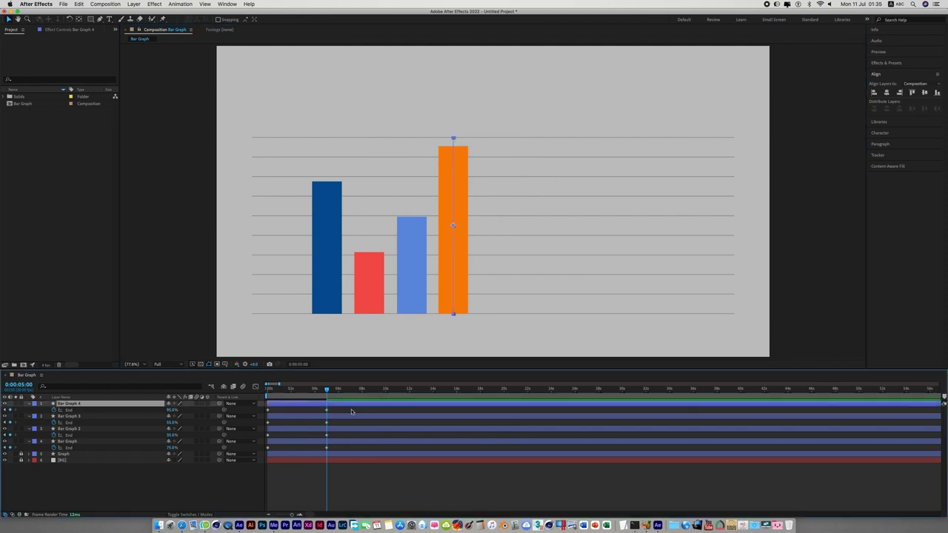
- Duplicate the orange bar as Bar Graph 5, move it right, and set End to about 48%
left_click(78, 4)
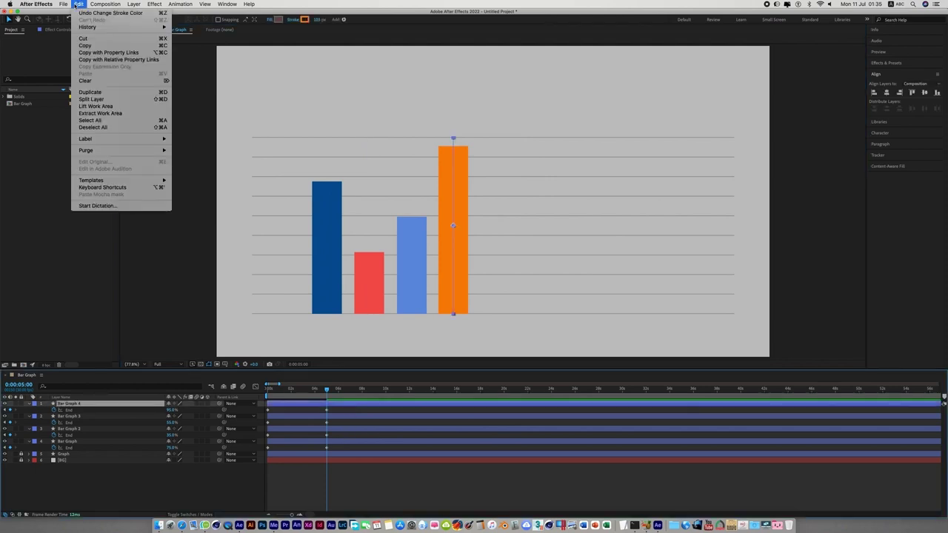
left_click(90, 92)
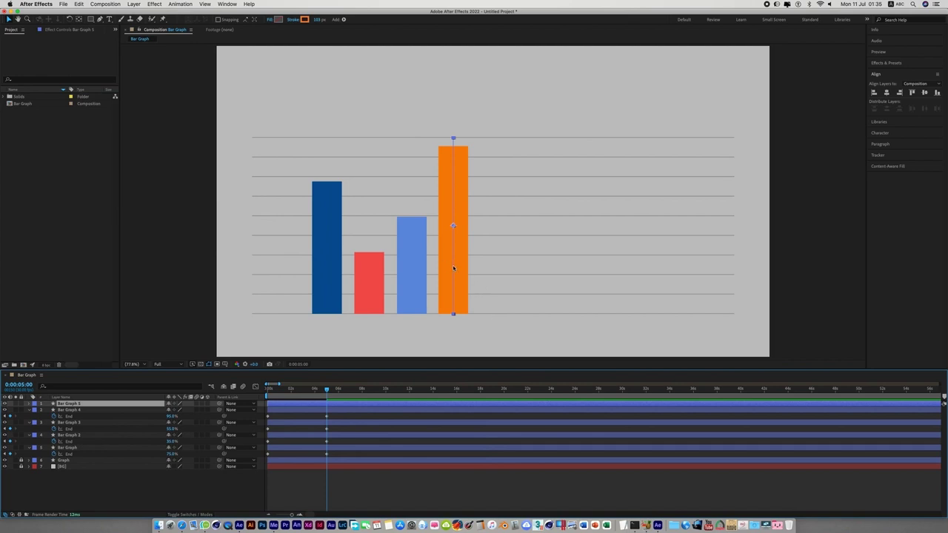
left_click_drag(453, 269, 496, 271)
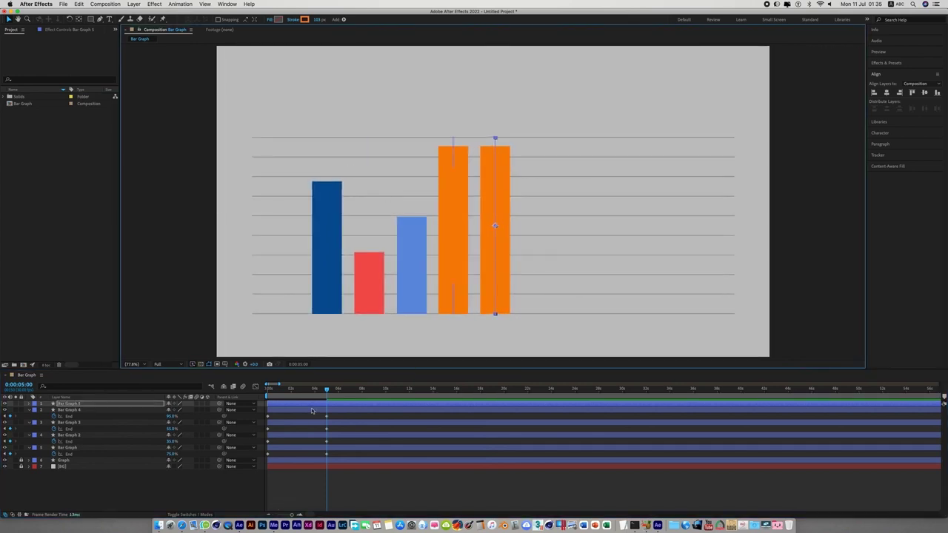
key("u")
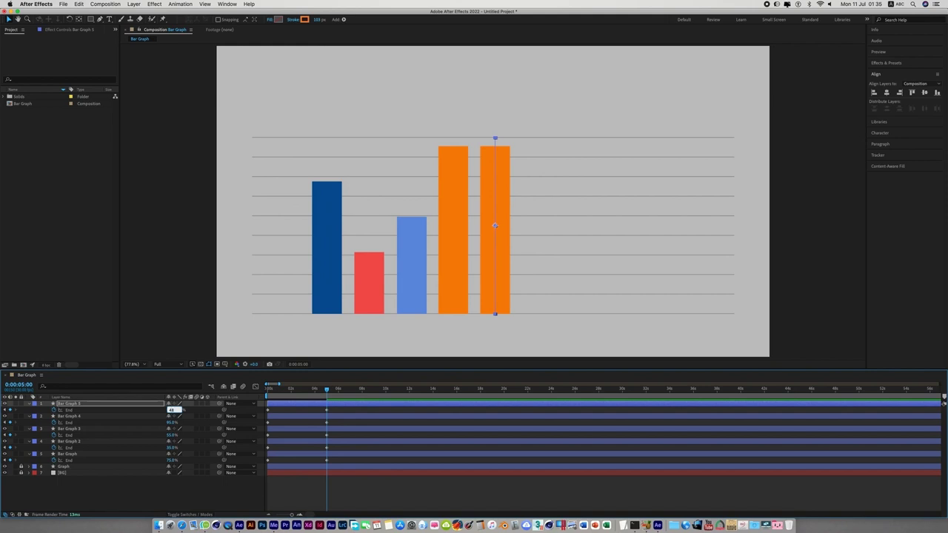
key("Return")
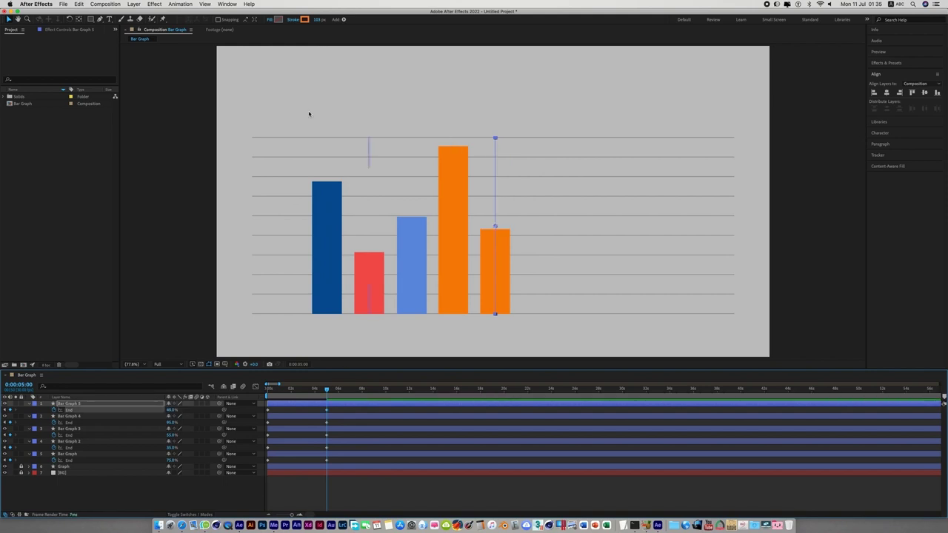
- Change Bar Graph 5's stroke colour to teal green 2B9B7C
left_click(303, 19)
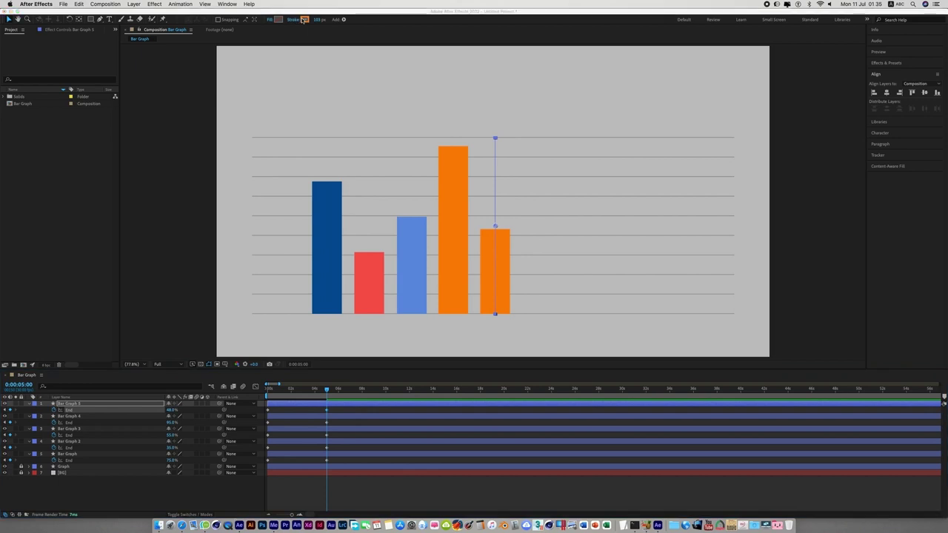
mouse_move(461, 147)
left_mouse_down()
mouse_move(450, 146)
mouse_move(477, 163)
mouse_move(463, 180)
left_mouse_up()
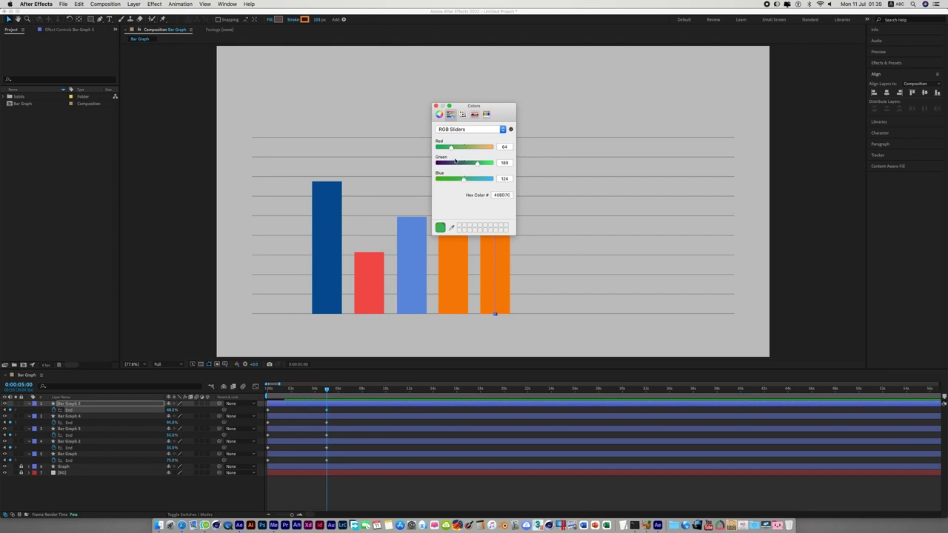
left_click_drag(451, 146, 469, 168)
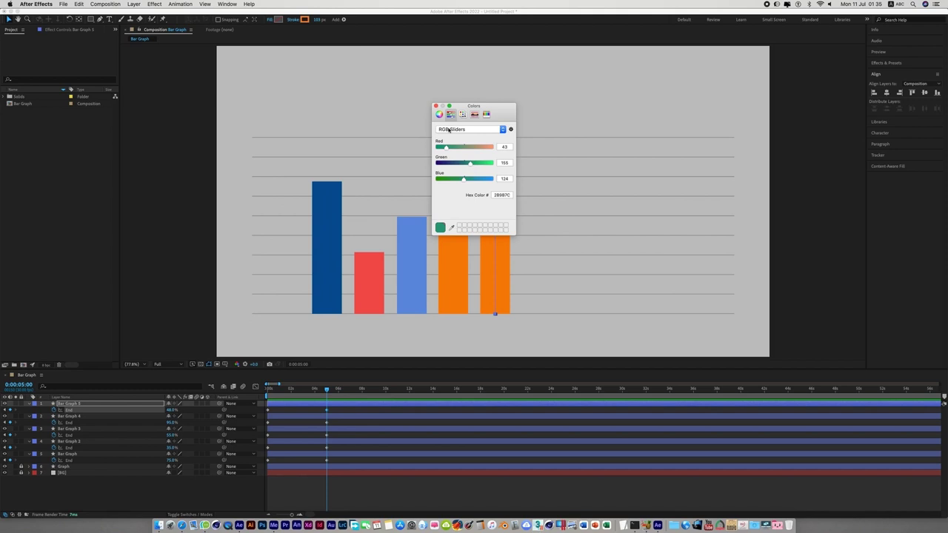
left_click(436, 106)
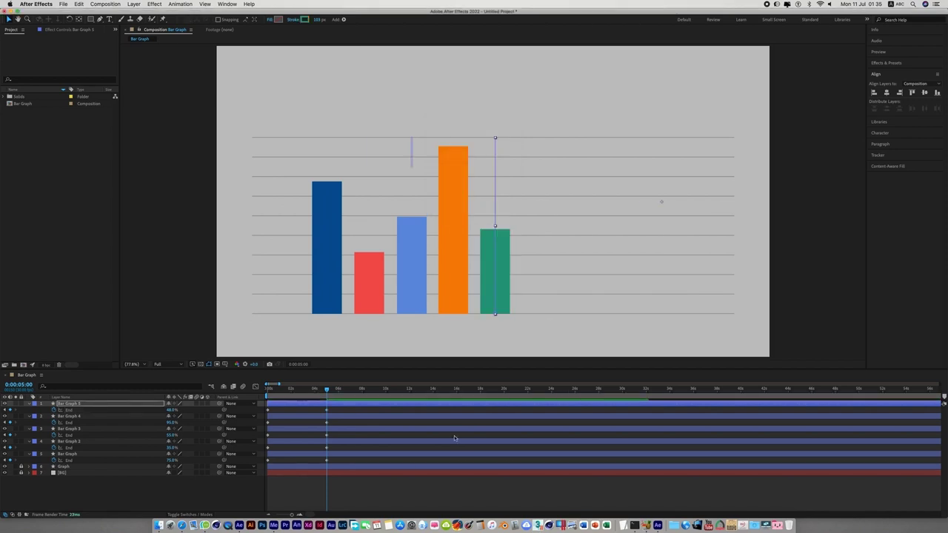
left_click(383, 489)
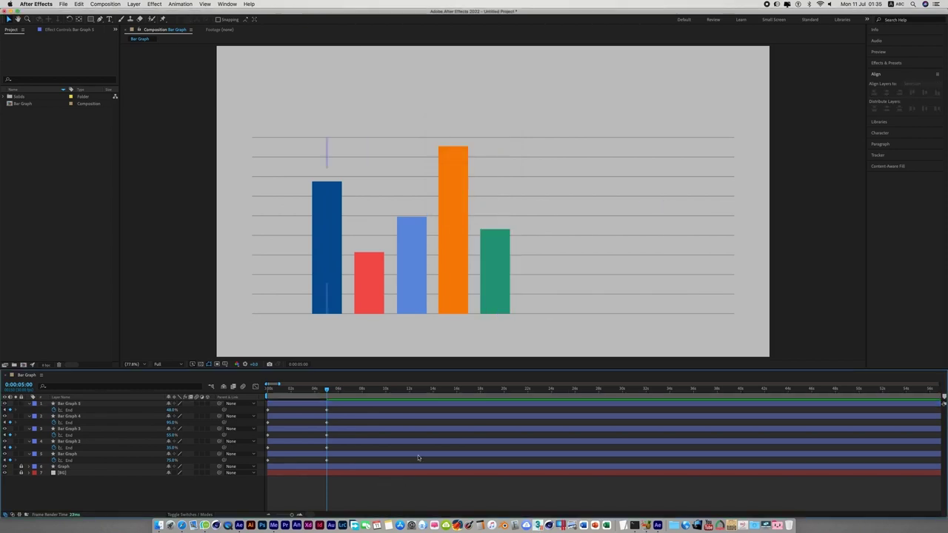
- Duplicate the green Bar Graph 5 as Bar Graph 6 and move it to the right
left_click(314, 406)
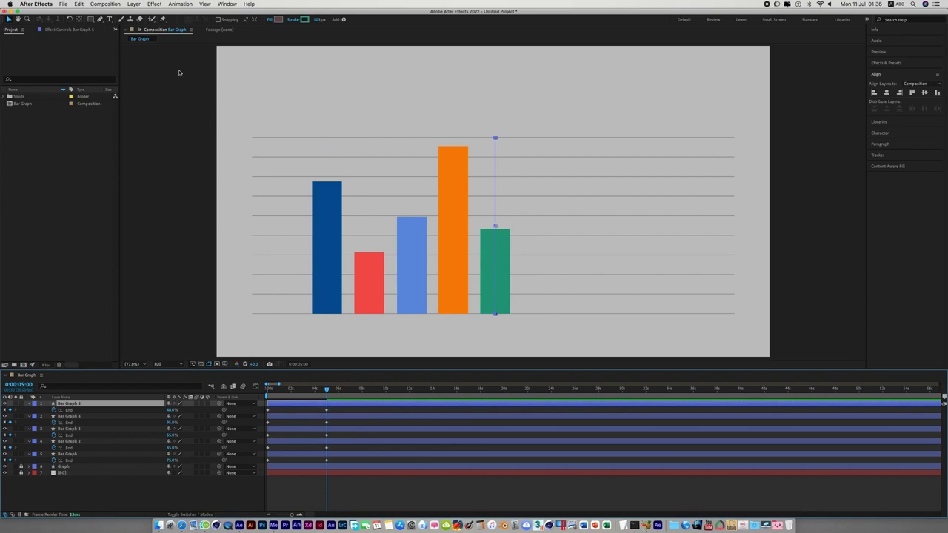
left_click(78, 4)
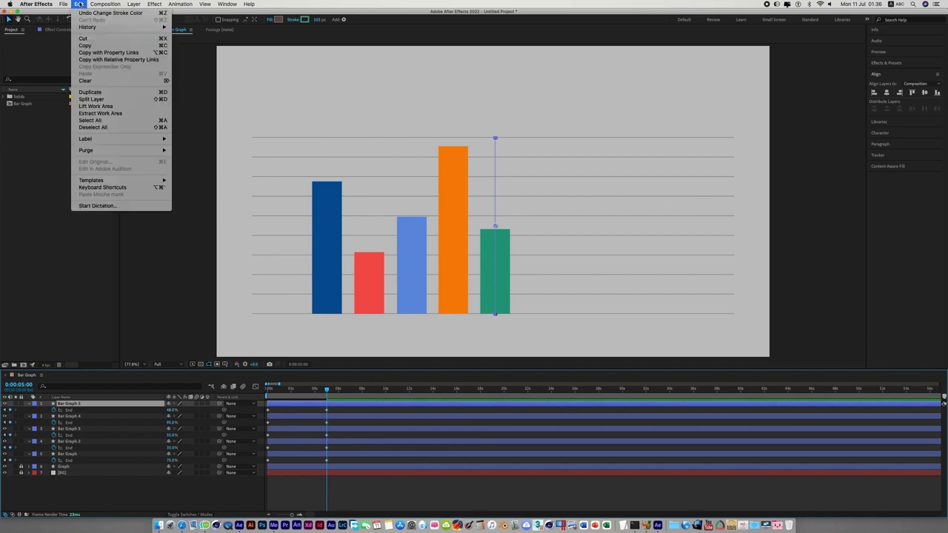
left_click(89, 92)
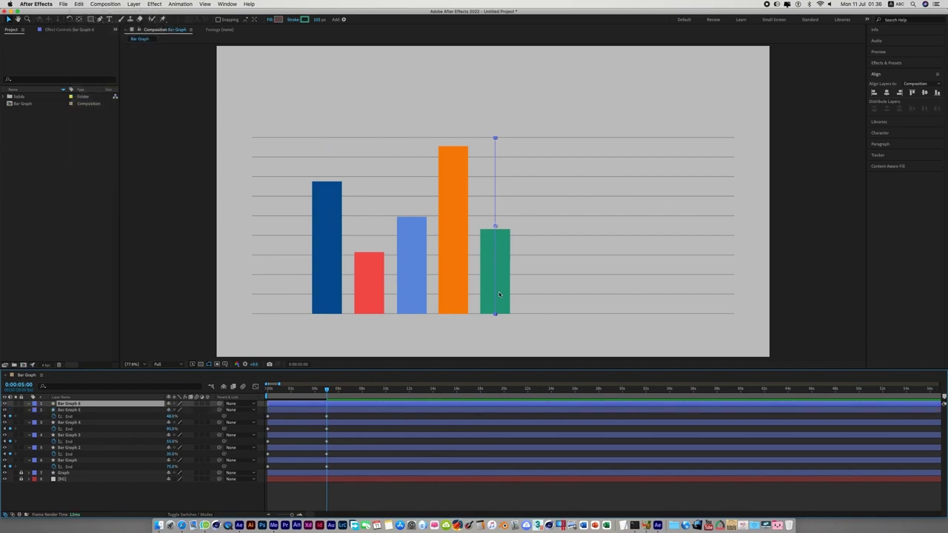
left_click_drag(496, 295, 538, 300)
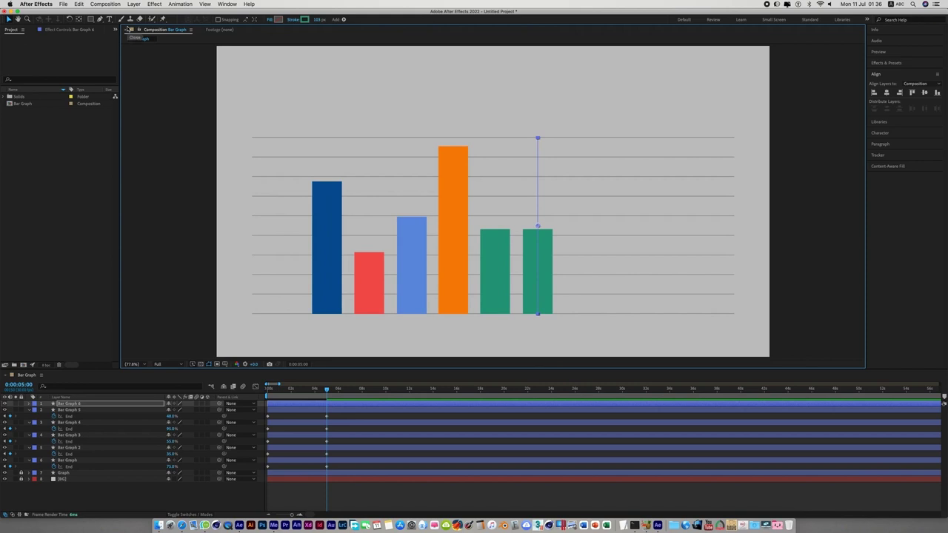
- Change Bar Graph 6's stroke colour to dark red AA1A1B
left_click(305, 19)
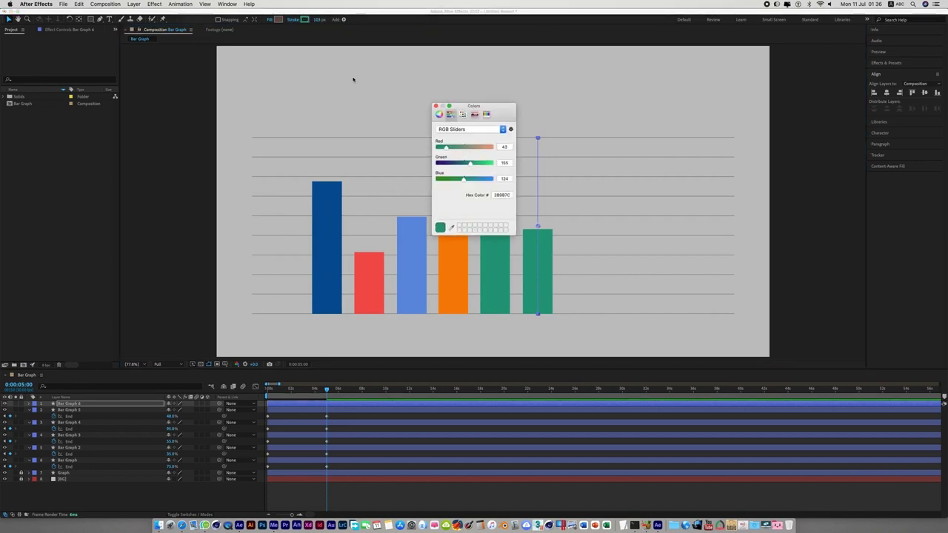
left_click_drag(488, 111, 372, 86)
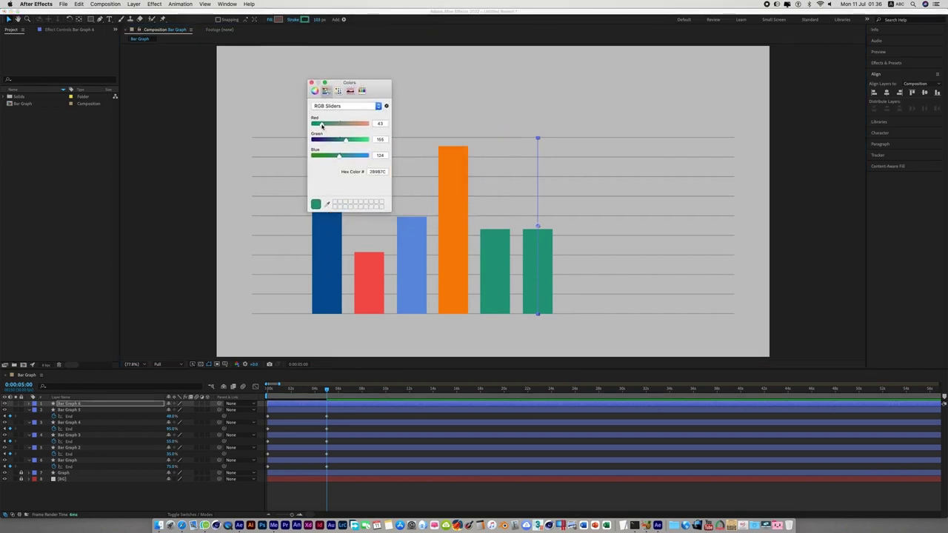
left_click_drag(321, 123, 355, 123)
mouse_move(339, 155)
left_mouse_down()
mouse_move(328, 156)
mouse_move(327, 140)
left_mouse_up()
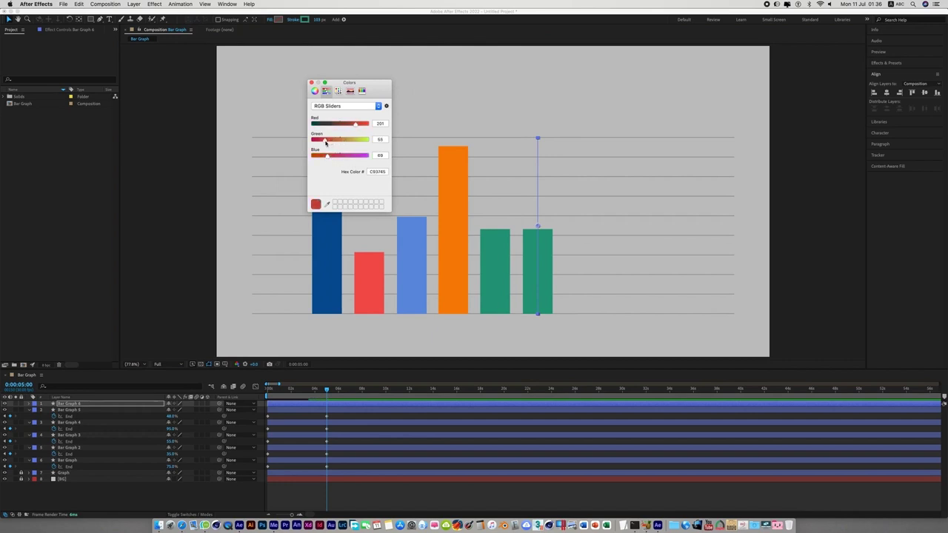
mouse_move(328, 156)
left_mouse_down()
mouse_move(318, 140)
mouse_move(320, 157)
left_mouse_up()
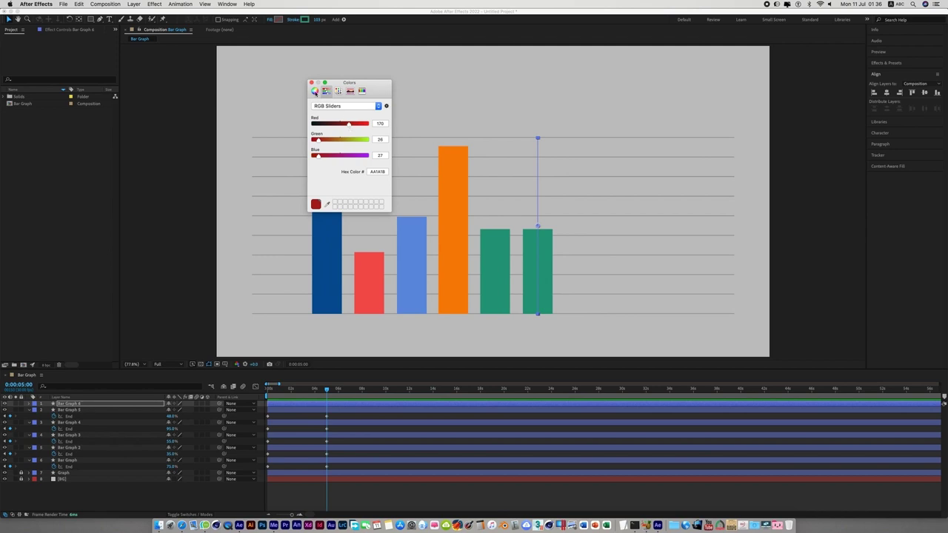
left_click(313, 84)
left_click(314, 85)
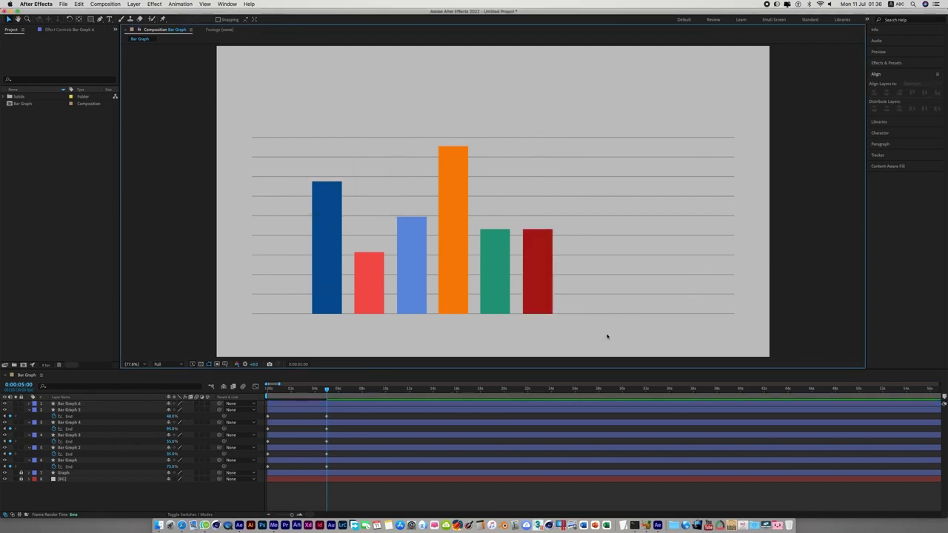
left_click_drag(607, 337, 275, 241)
key("super+shift+a")
- Show the title/action safe guides and shift all six bars to the right
left_click_drag(660, 339, 264, 138)
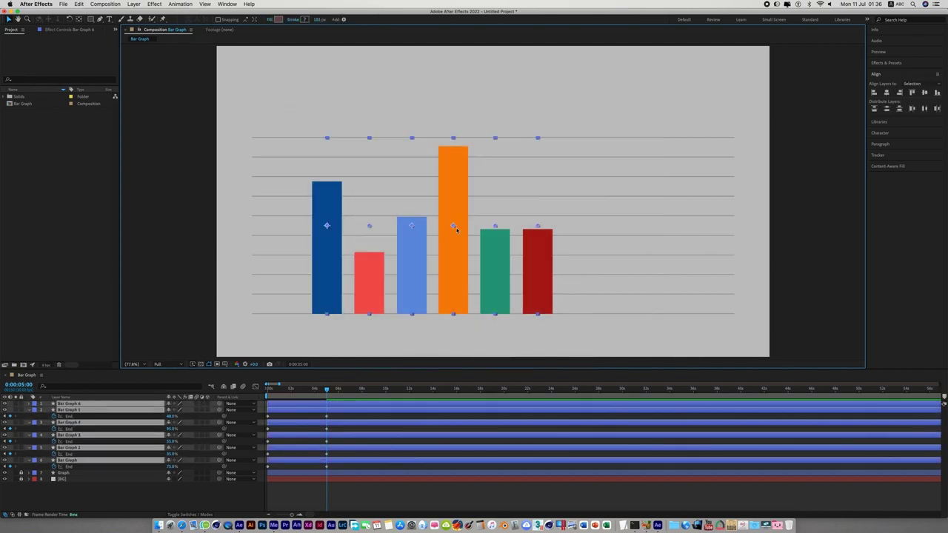
left_click_drag(454, 227, 491, 228)
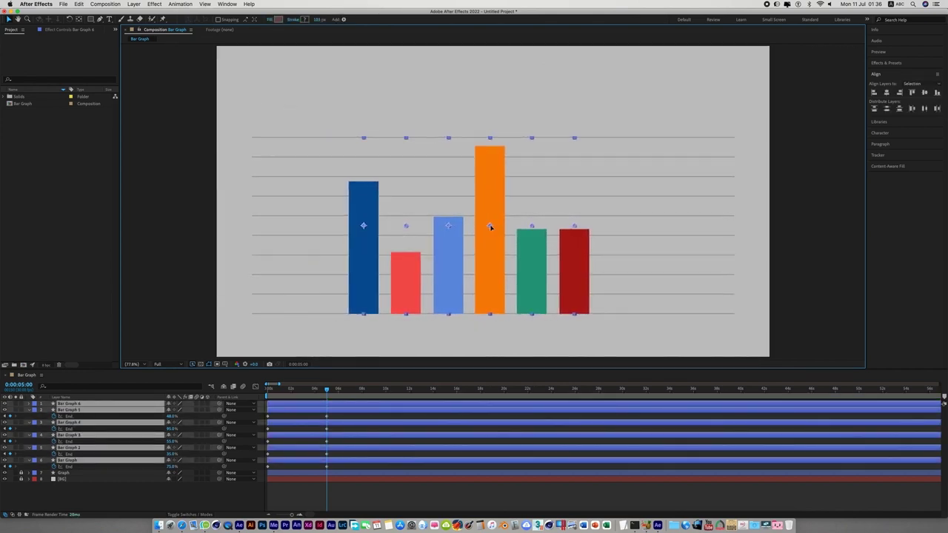
left_click(236, 364)
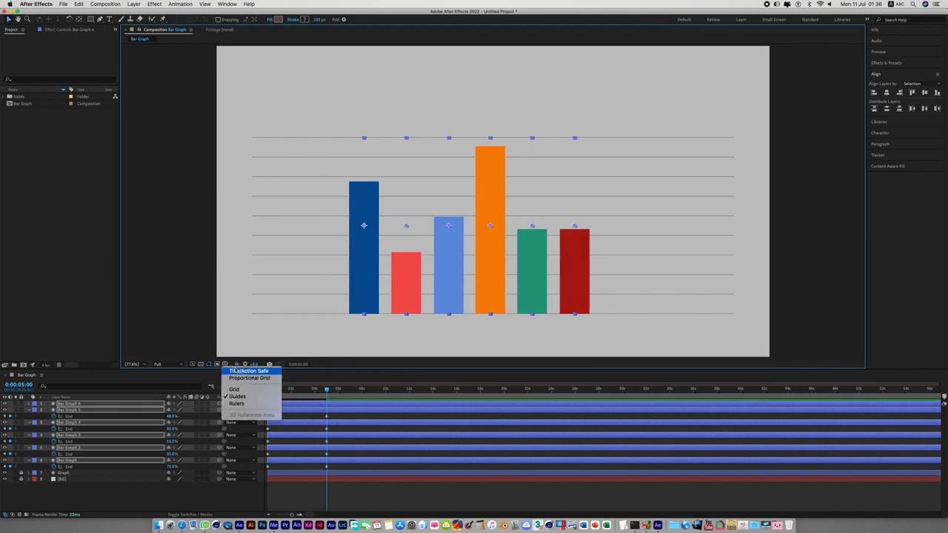
left_click(235, 370)
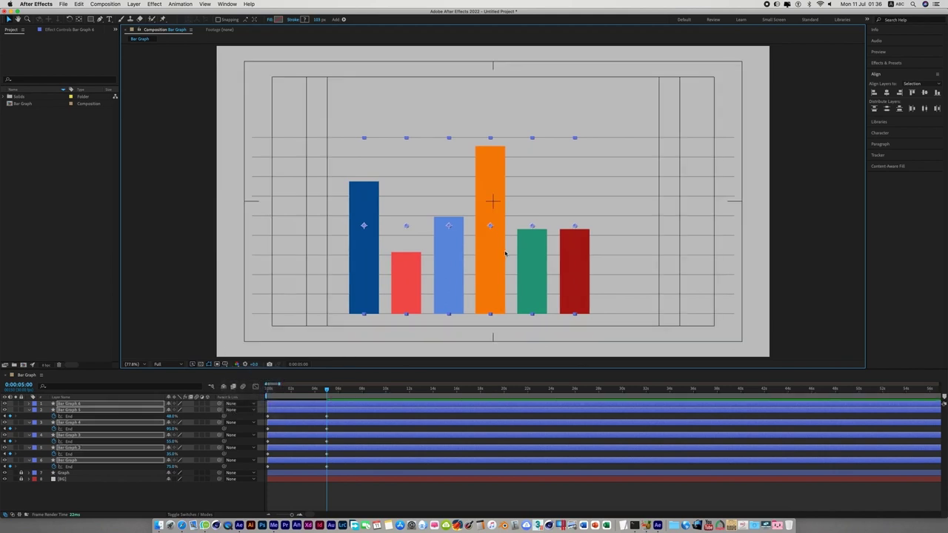
key("Right")
key("Right")
key("Right")
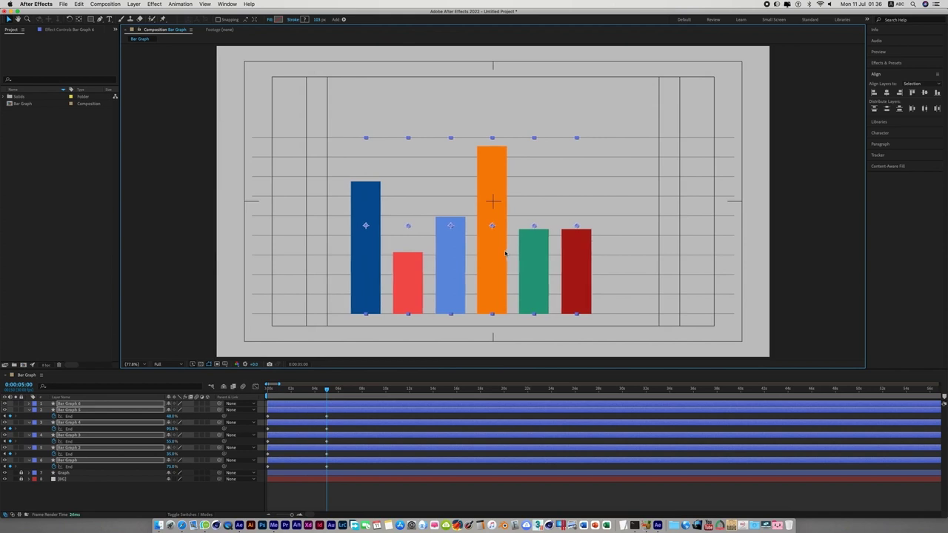
left_click(585, 296)
left_click(670, 340)
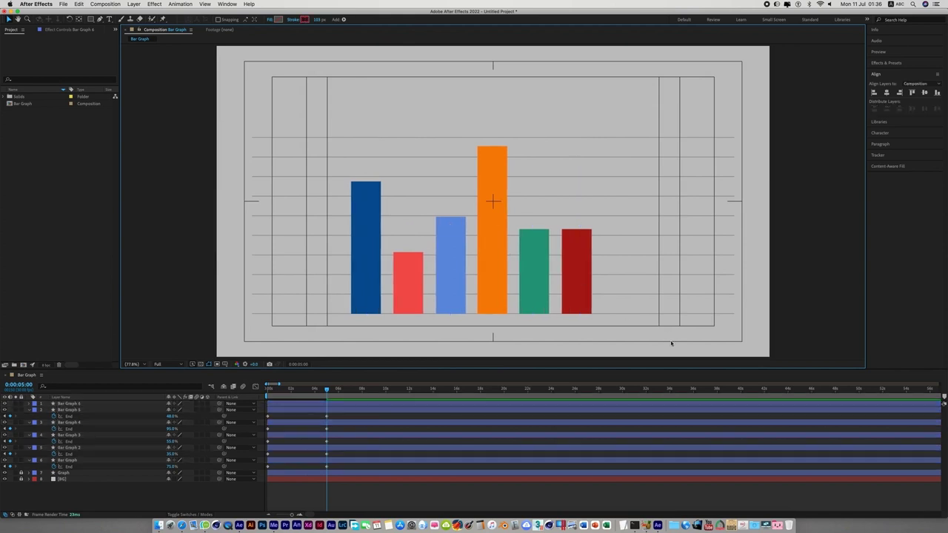
left_click_drag(674, 329, 334, 127)
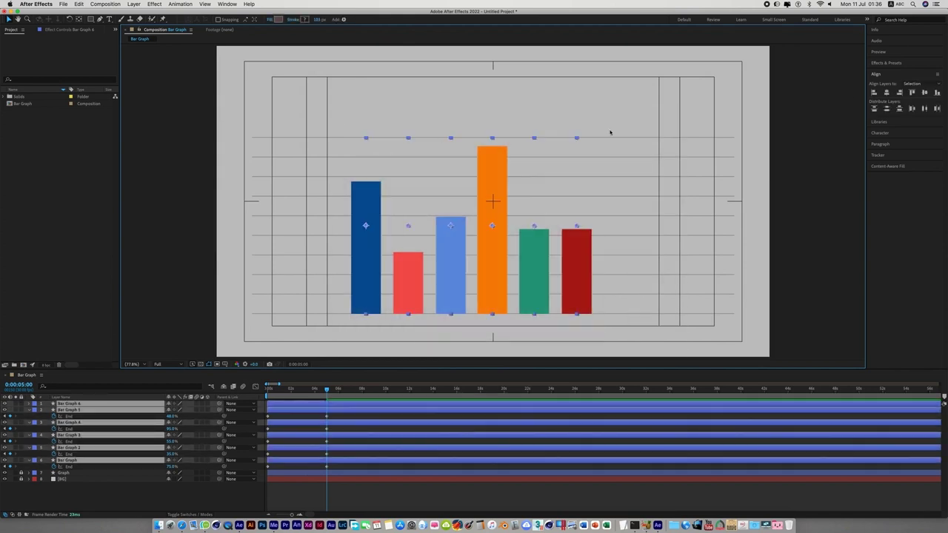
- Distribute the six bars evenly horizontally and nudge the group to the frame centre
left_click(876, 75)
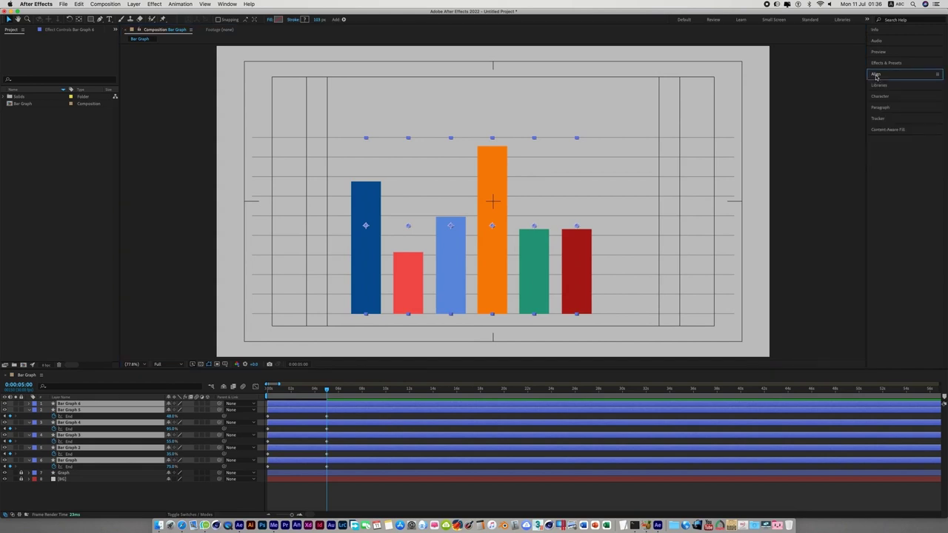
left_click(876, 75)
left_click(924, 110)
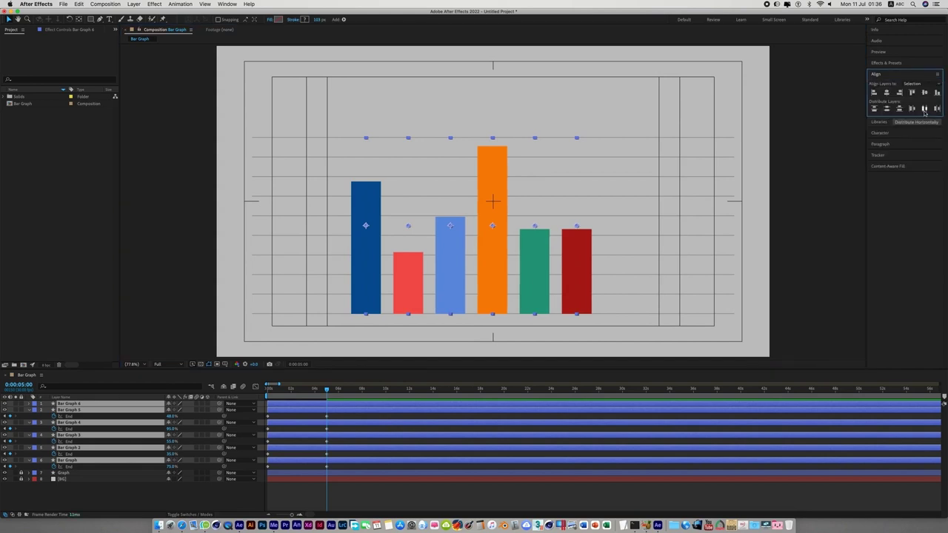
key("shift+Right")
key("shift+Right")
key("shift+Right")
key("shift+Right")
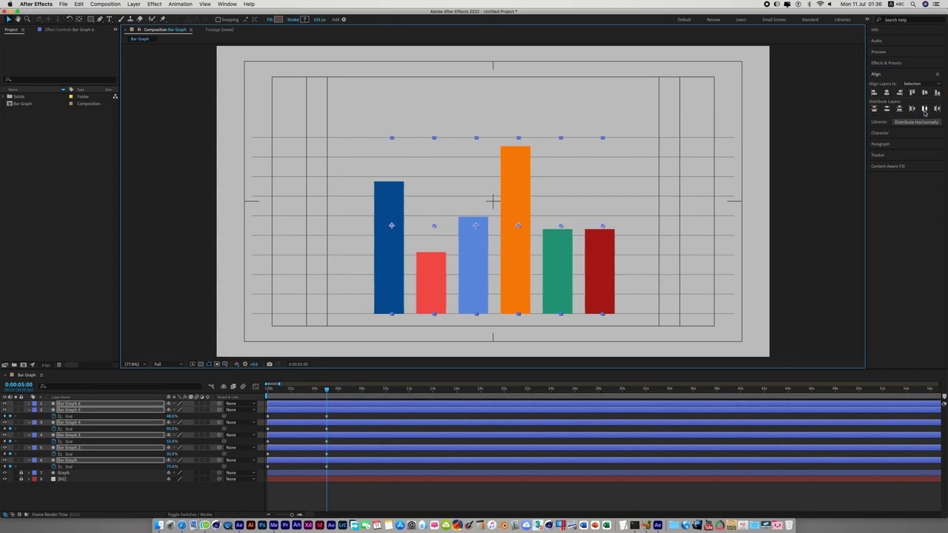
key("shift+Right")
key("Left")
key("Left")
key("Left")
key("Left")
key("Left")
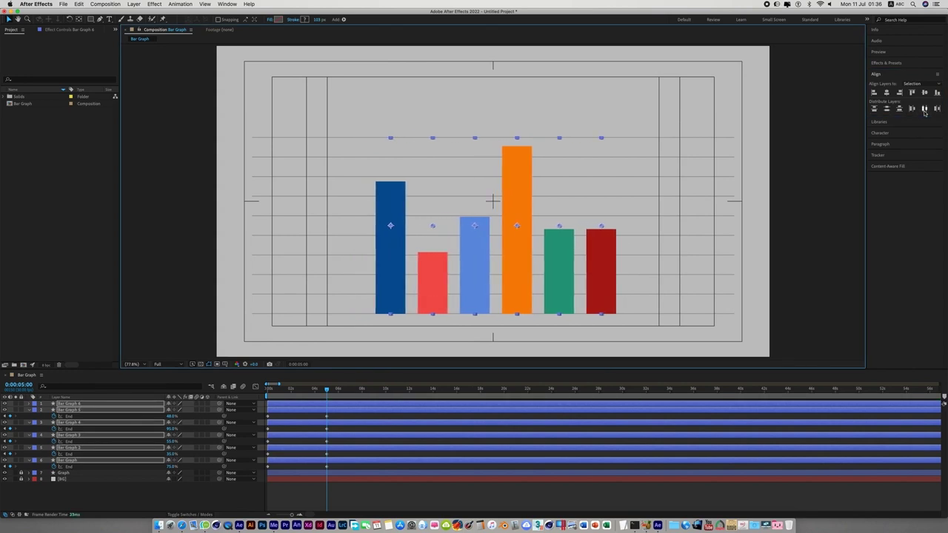
key("Left")
key("Left")
key("Left")
key("Left")
key("Left")
key("Left")
key("Left")
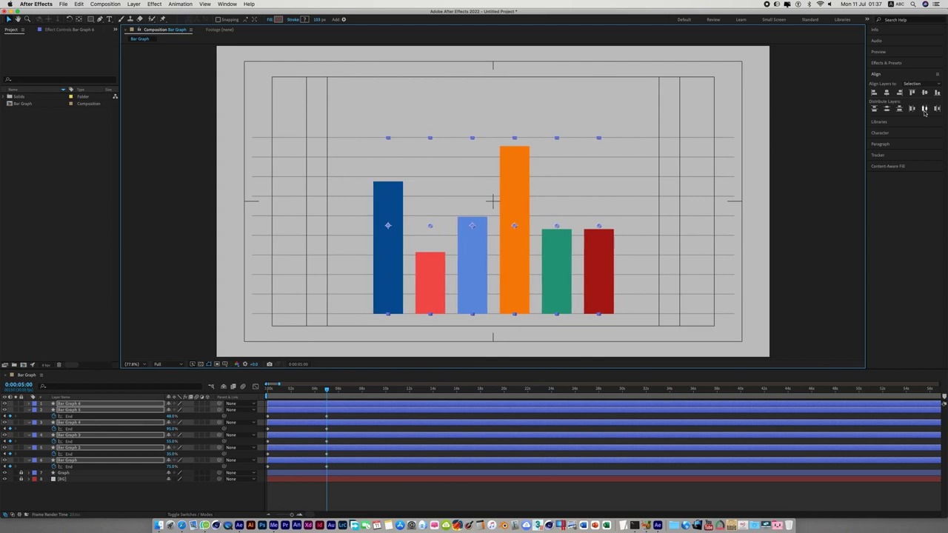
key("Left")
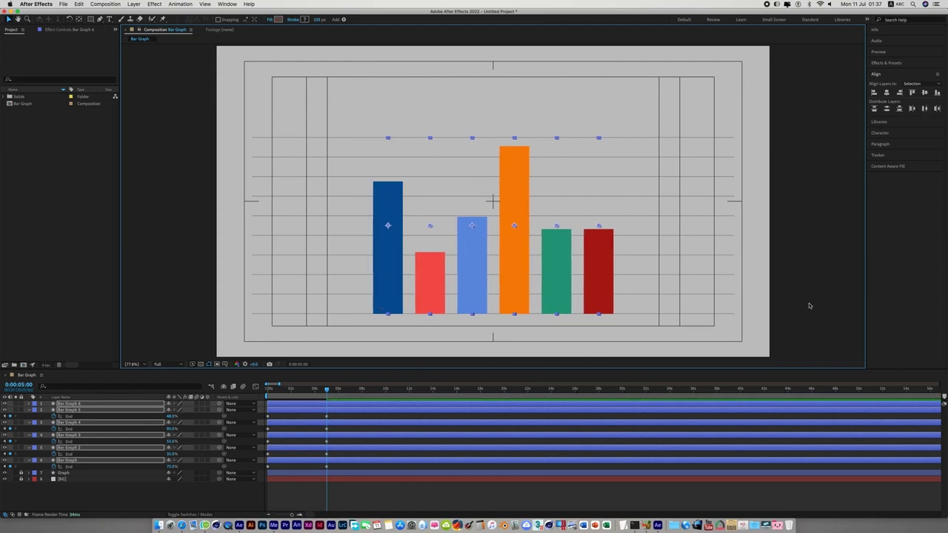
left_click(799, 294)
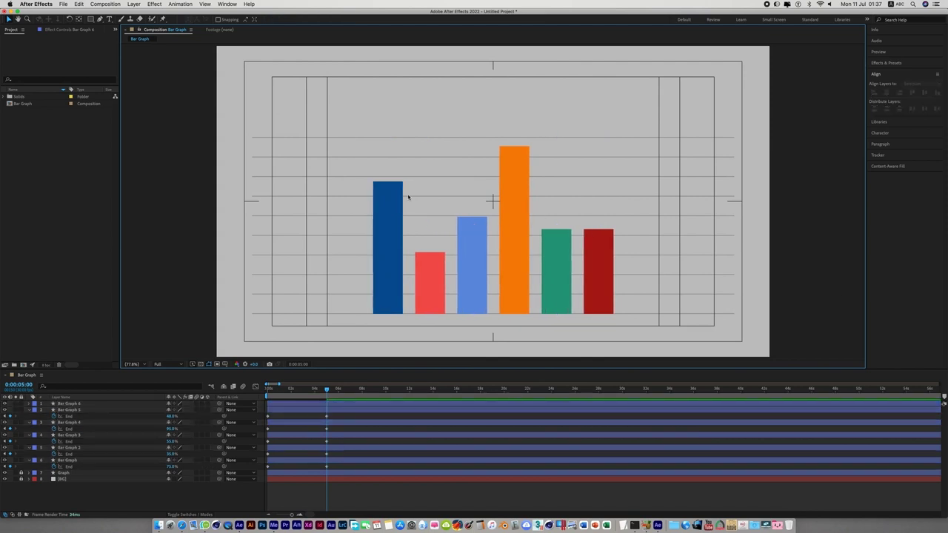
- Collapse the revealed End properties on all six bar layers in the timeline
left_click(319, 405)
left_click(406, 504)
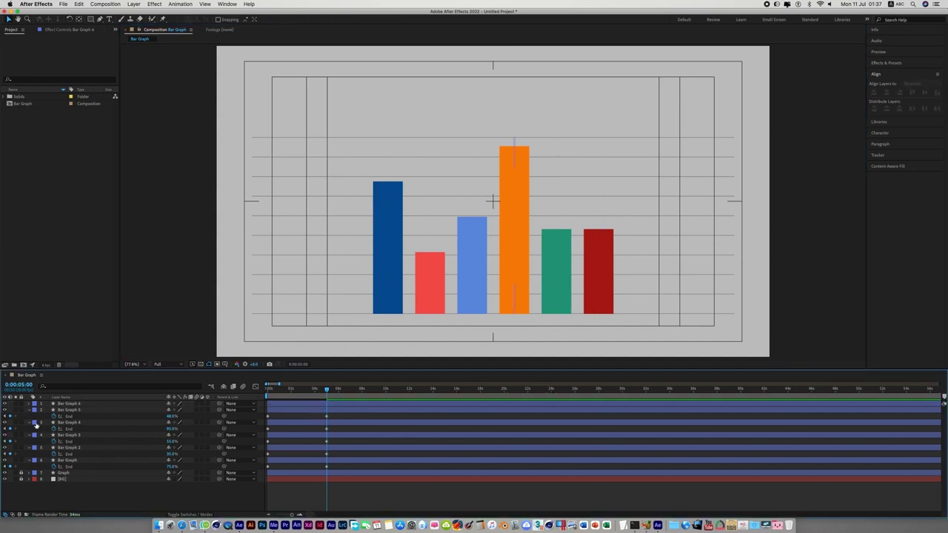
left_click(30, 410)
left_click(30, 416)
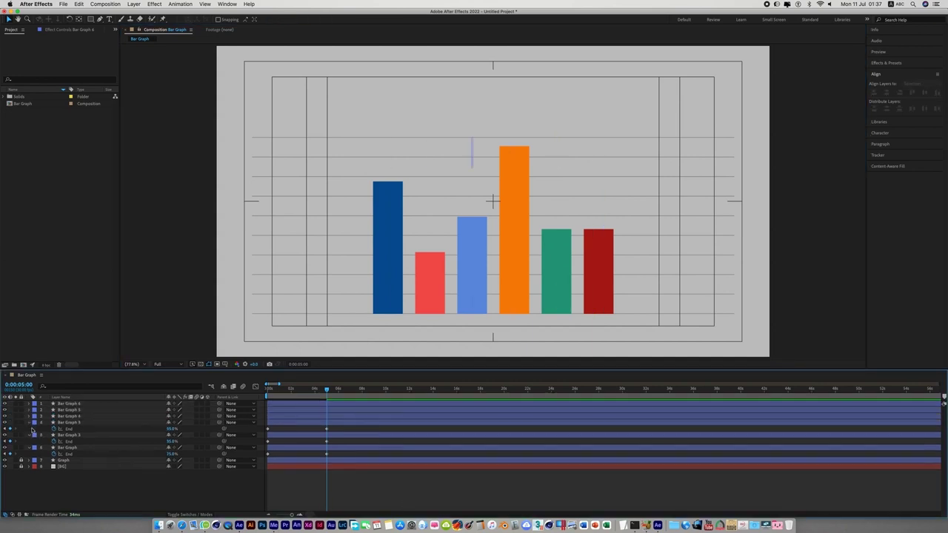
left_click(30, 422)
key("super+a")
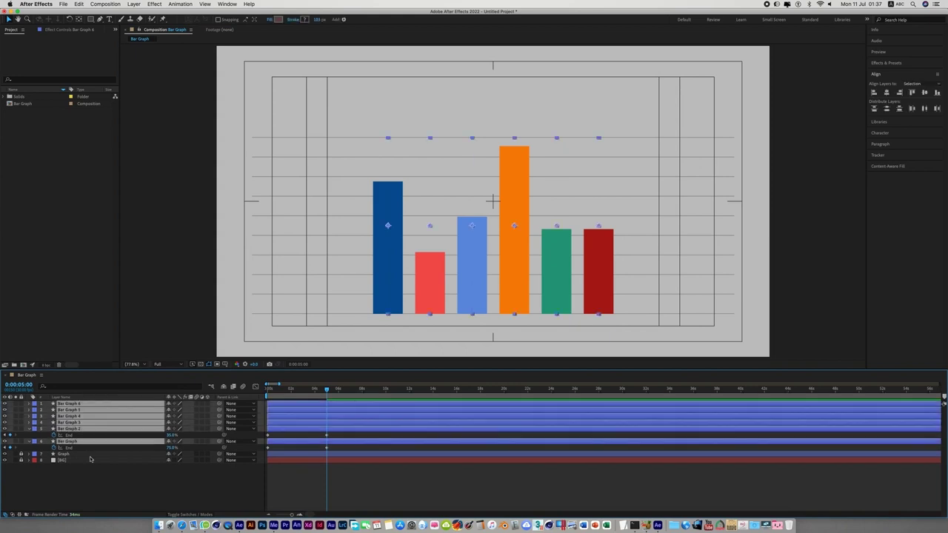
key("u")
key("u")
key("u")
key("u")
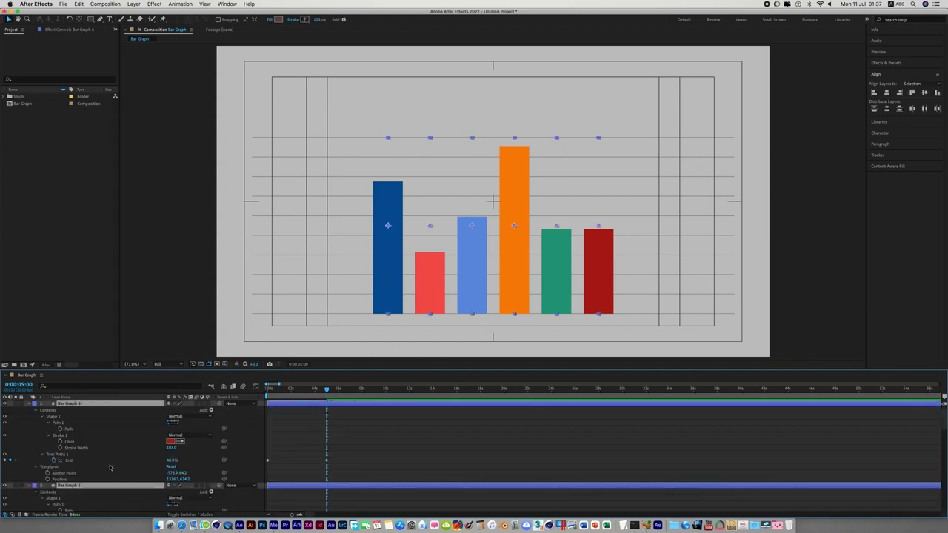
key("u")
left_click(376, 485)
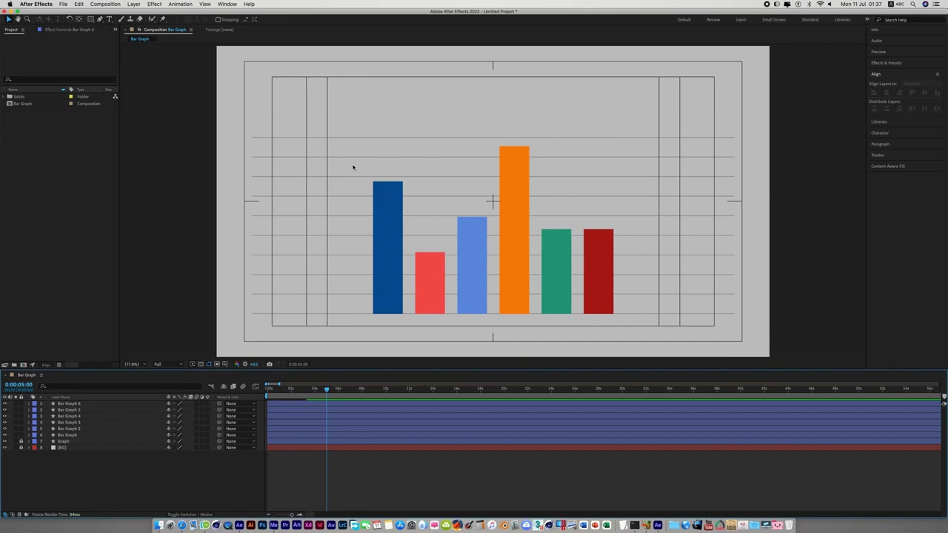
- Pan the composition view to centre the graph and select the dark blue bar's layer
left_click_drag(402, 136, 437, 144)
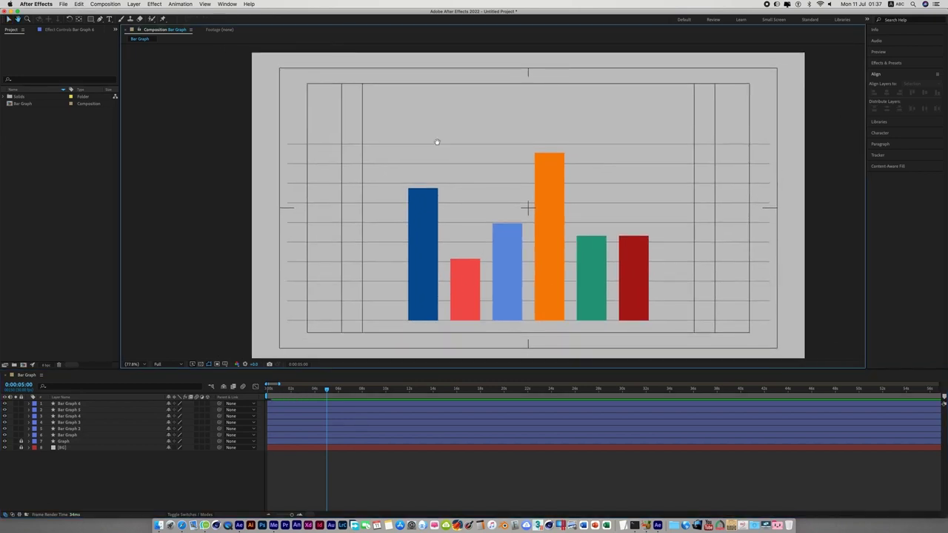
left_click(317, 443)
left_click(319, 437)
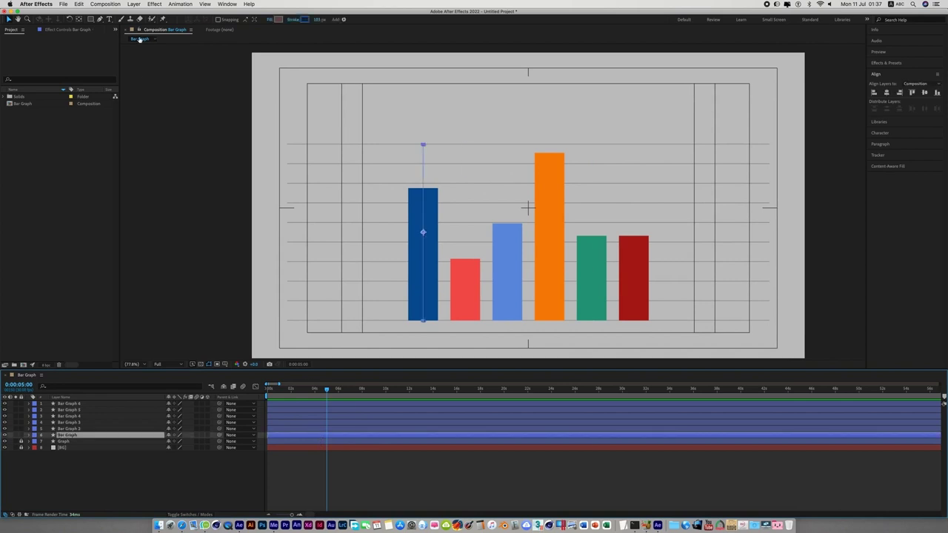
- Create an empty text layer above the dark blue bar and rename it Percentage
left_click(109, 19)
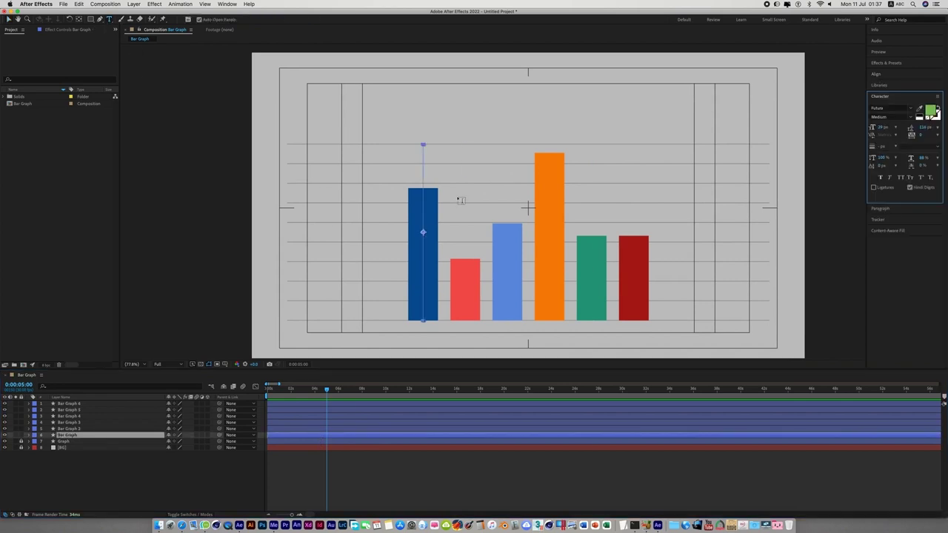
left_click(421, 164)
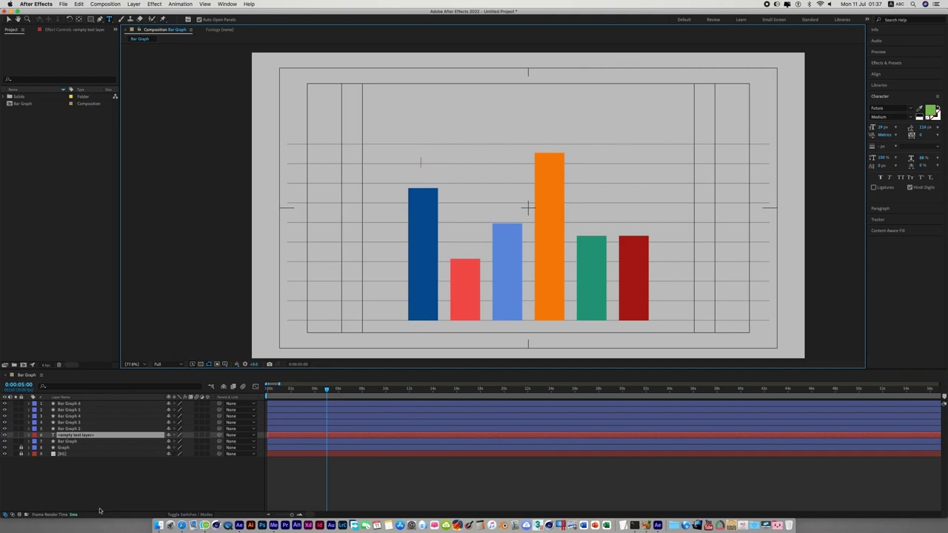
right_click(97, 439)
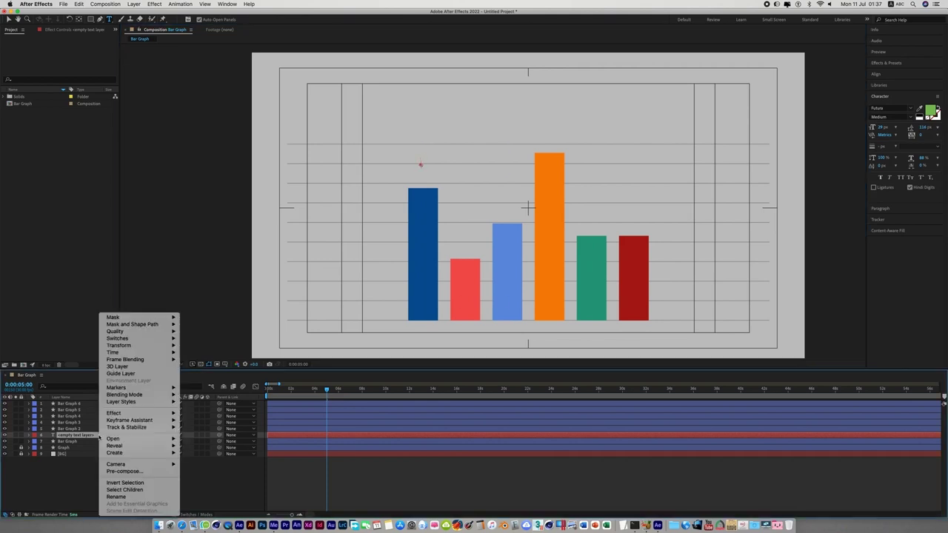
left_click(124, 496)
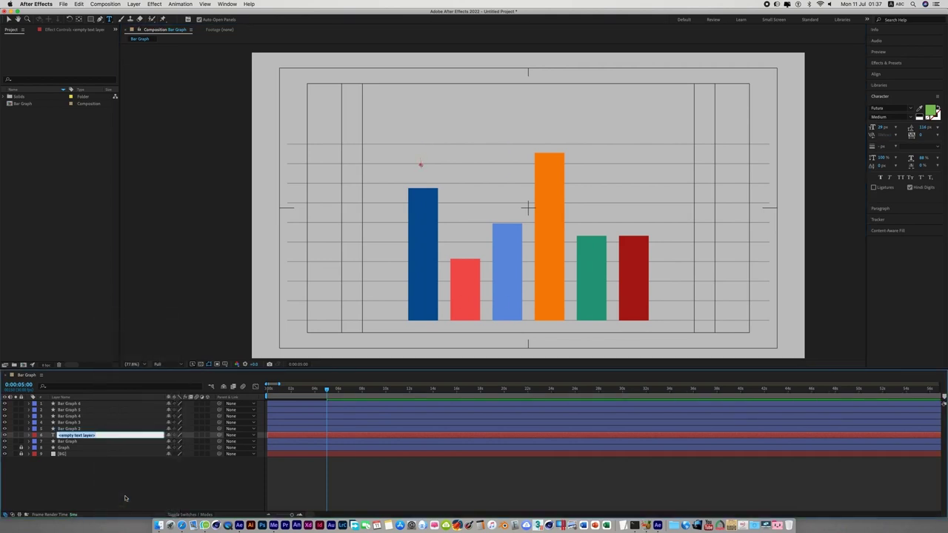
type("#")
- Confirm the Percentage name and apply a Slider Control effect to that layer
key("Return")
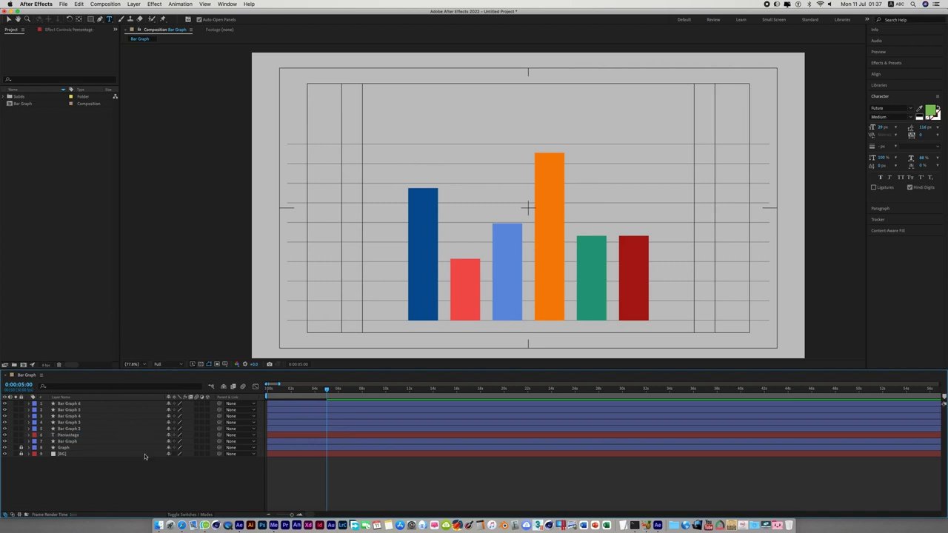
left_click(286, 435)
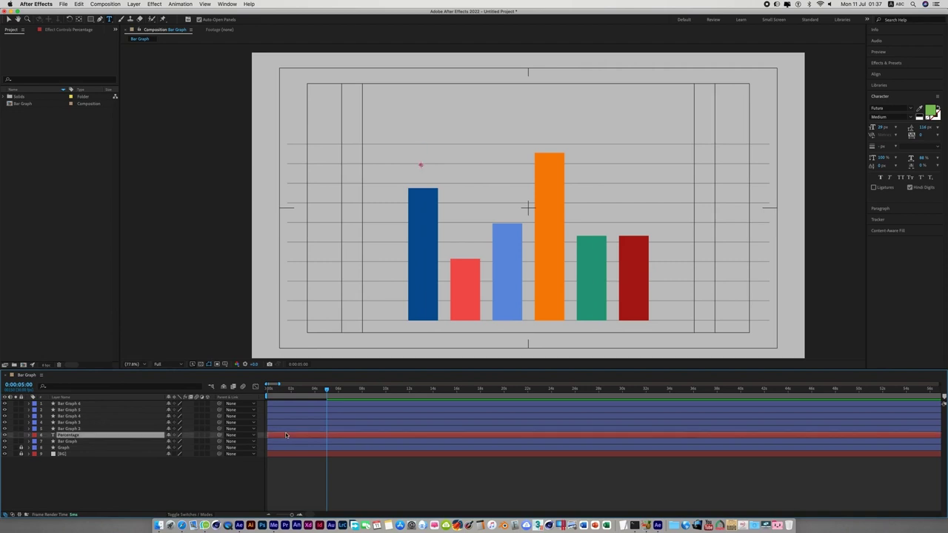
key("super+shift+5")
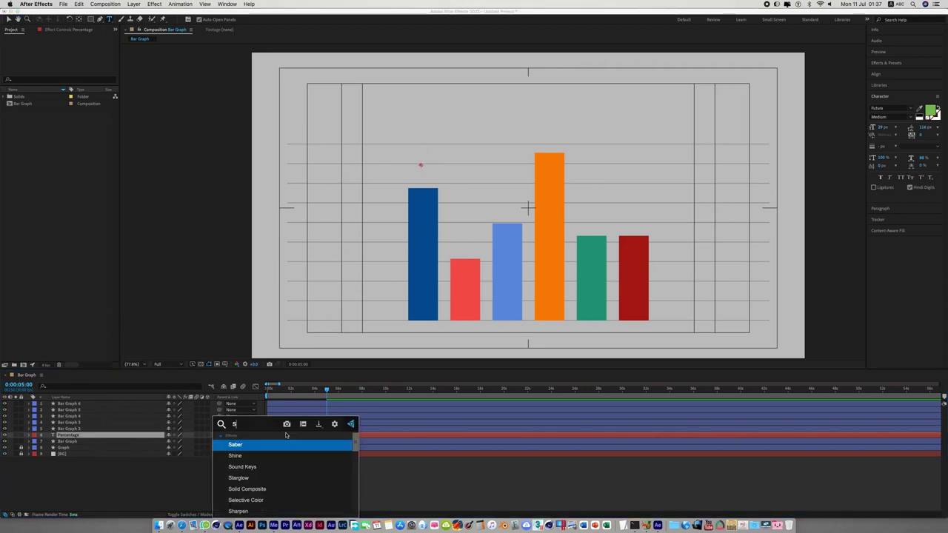
type("slider")
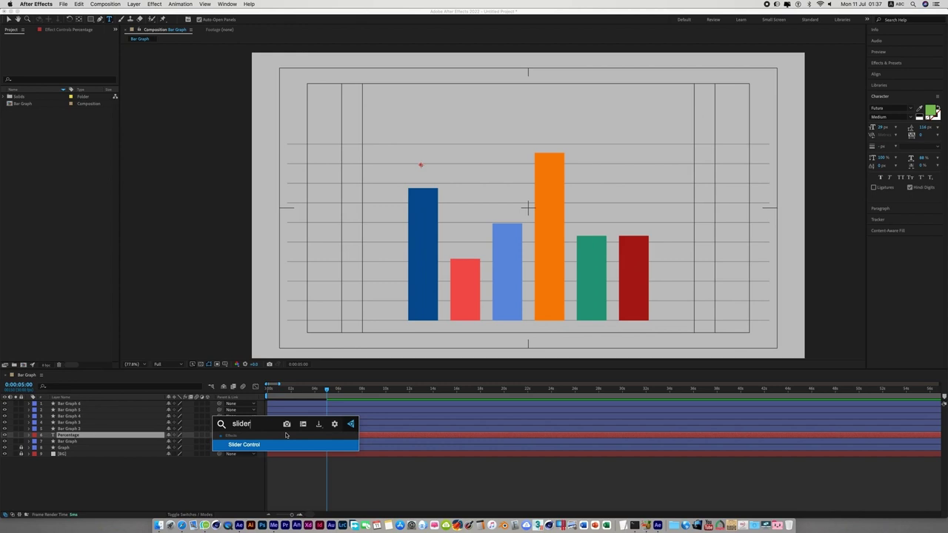
key("Return")
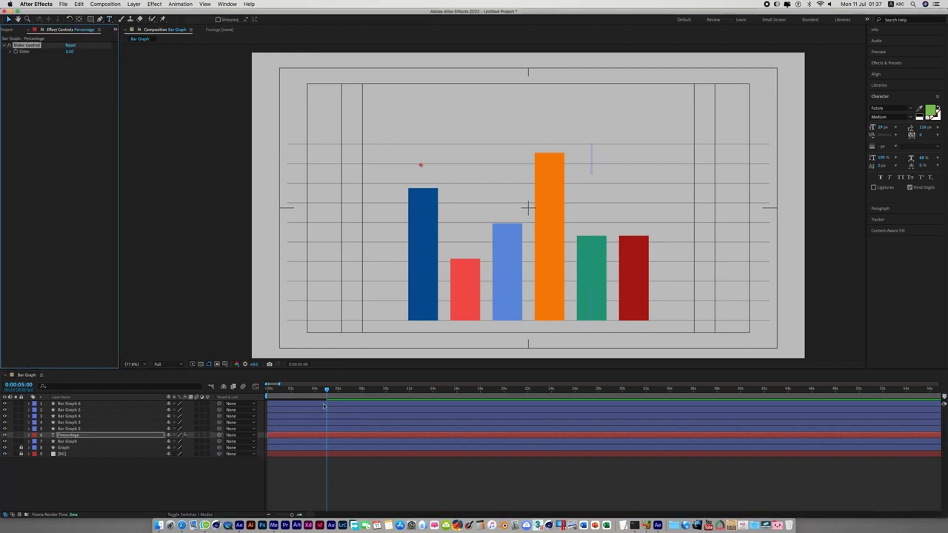
- Give Source Text the expression effect("Slider Control")("Slider") by pickwhipping it to the Slider
left_click_drag(327, 392, 259, 412)
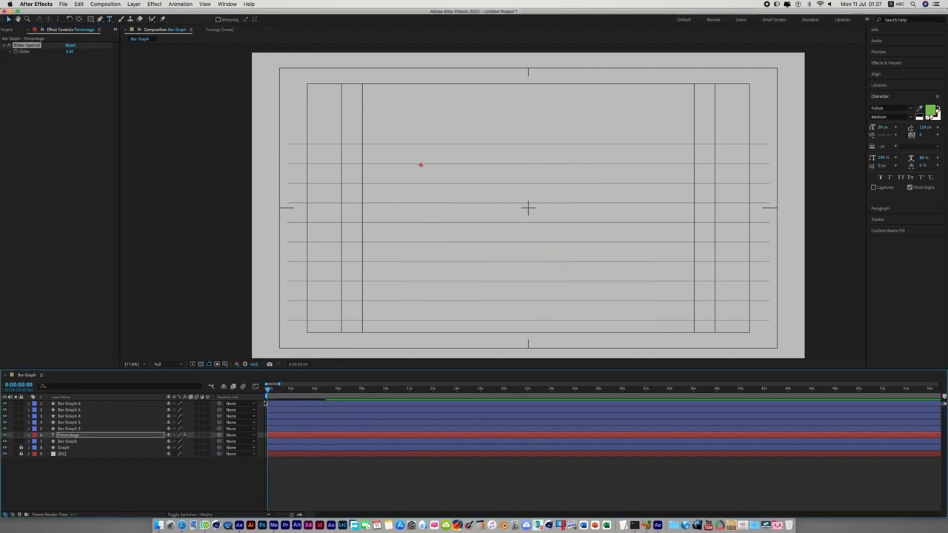
left_click(287, 437)
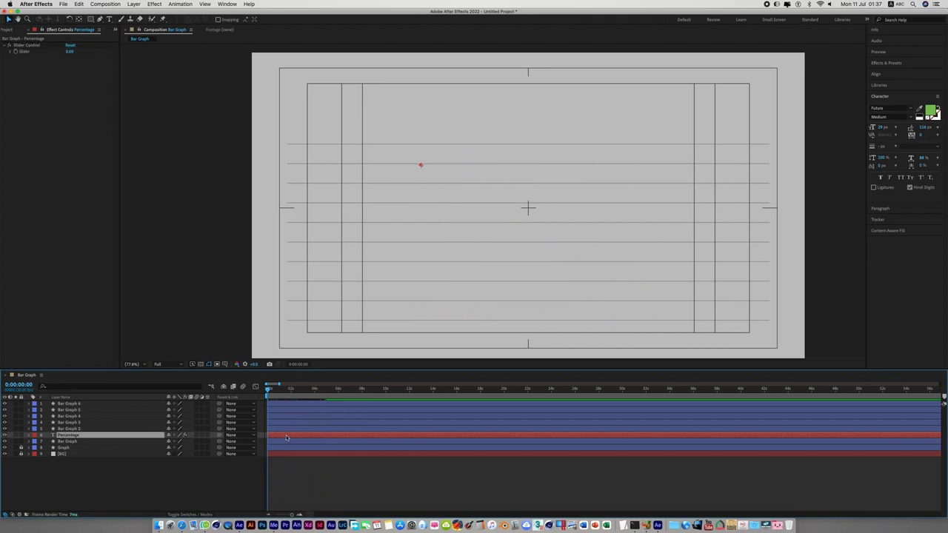
left_click(30, 435)
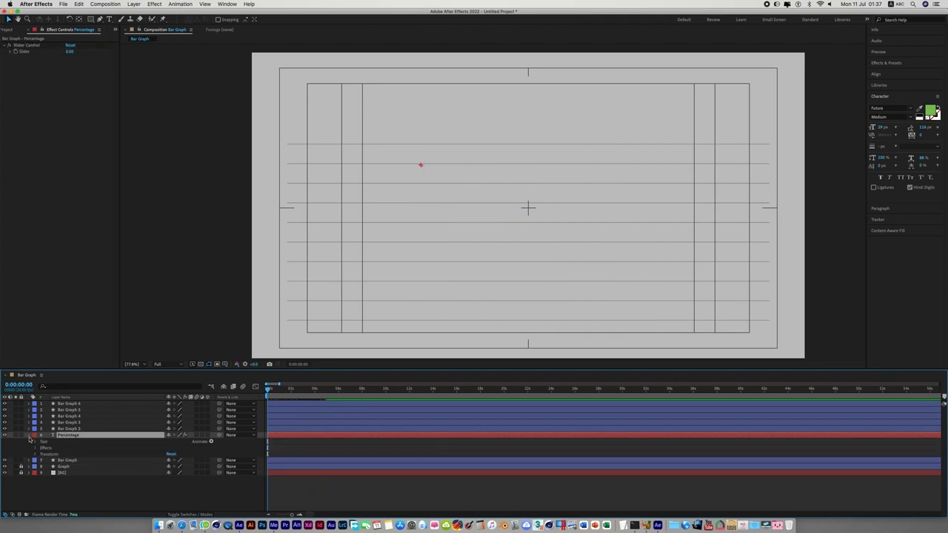
left_click(34, 441)
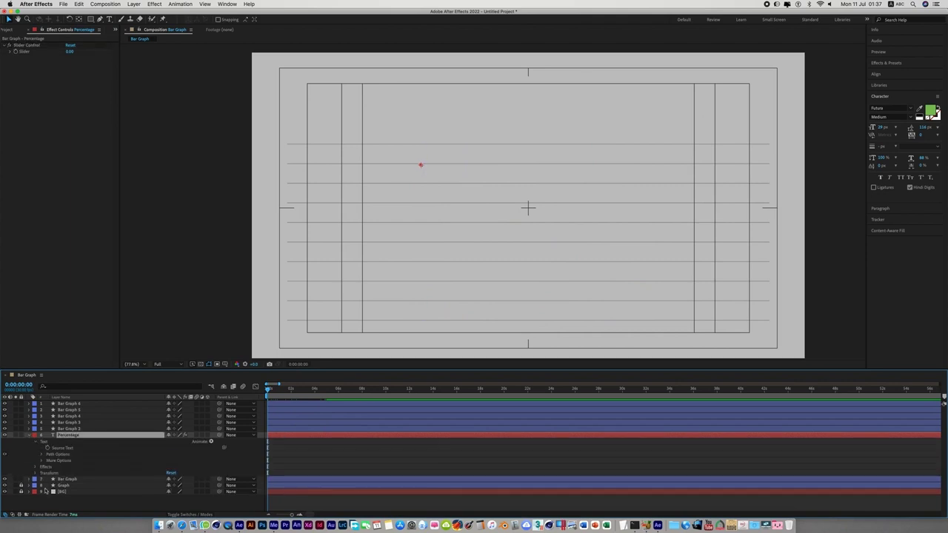
left_click(48, 448, "alt")
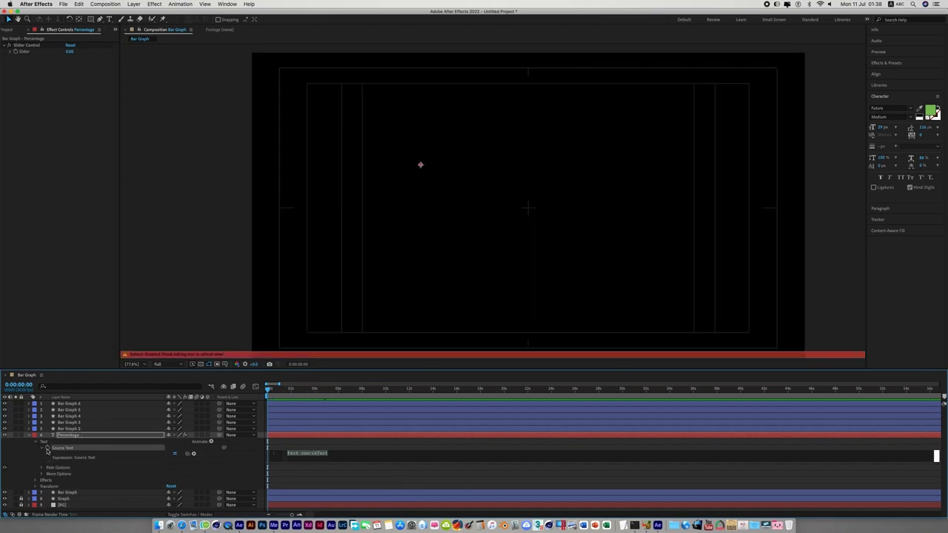
left_click(47, 450, "alt")
left_click(46, 449, "alt")
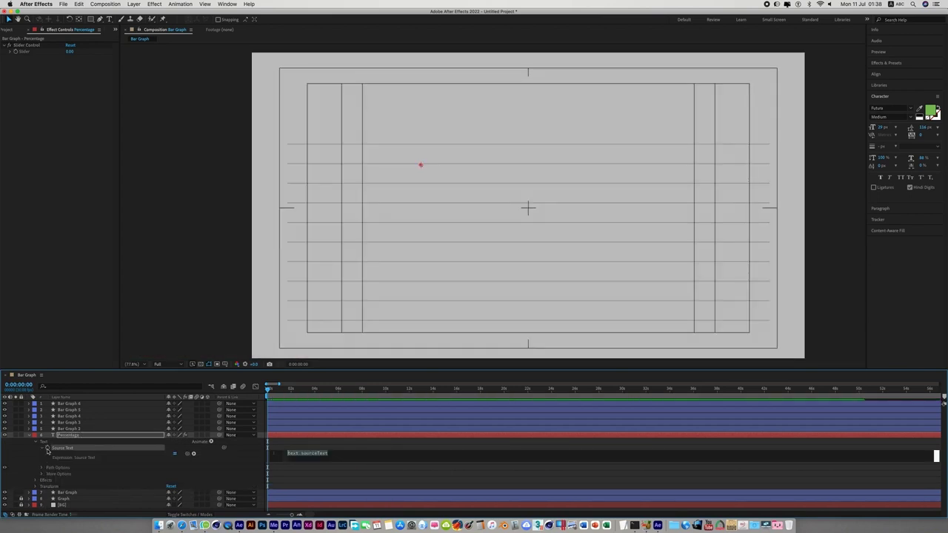
left_click_drag(186, 453, 45, 53)
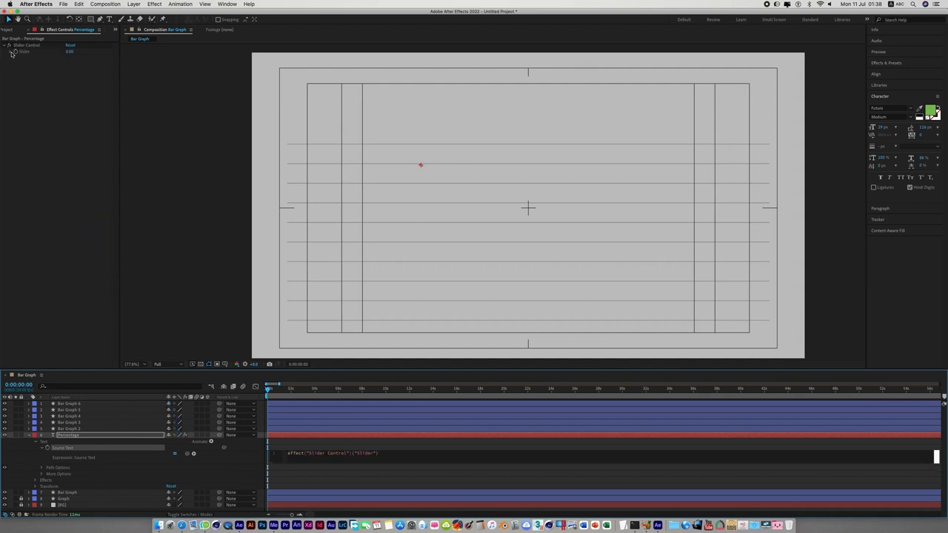
left_click(15, 53)
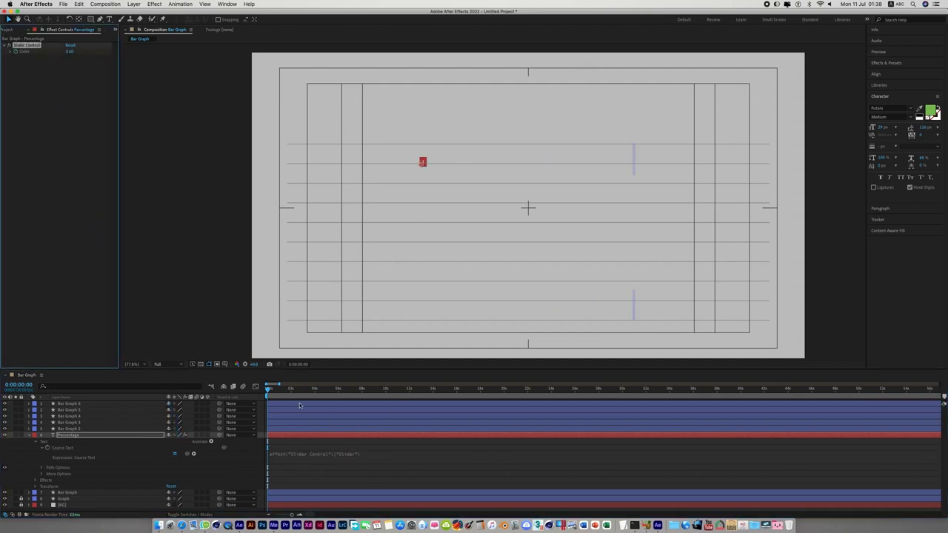
left_click(300, 491)
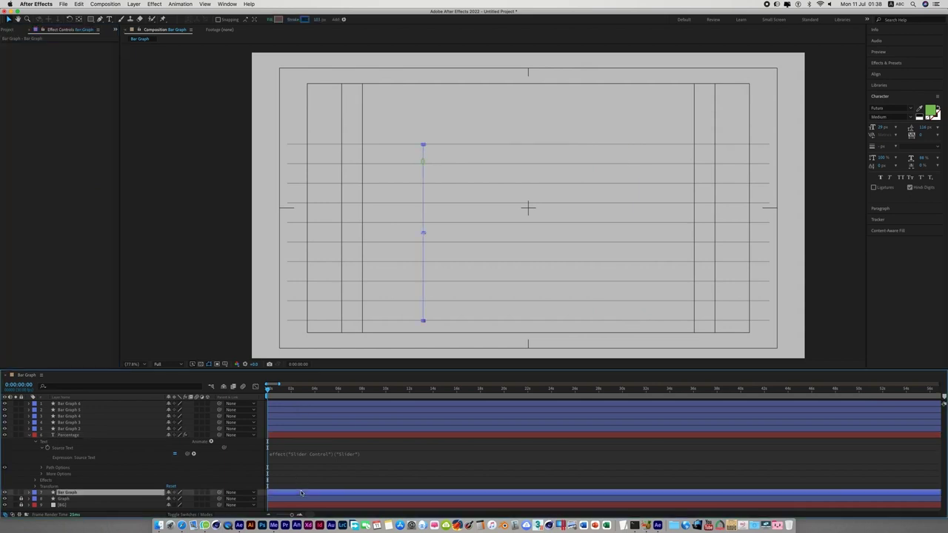
- At the 5-second mark, set the Percentage layer's Slider to 75 so the label reads 75
key("u")
left_click_drag(269, 393, 331, 394)
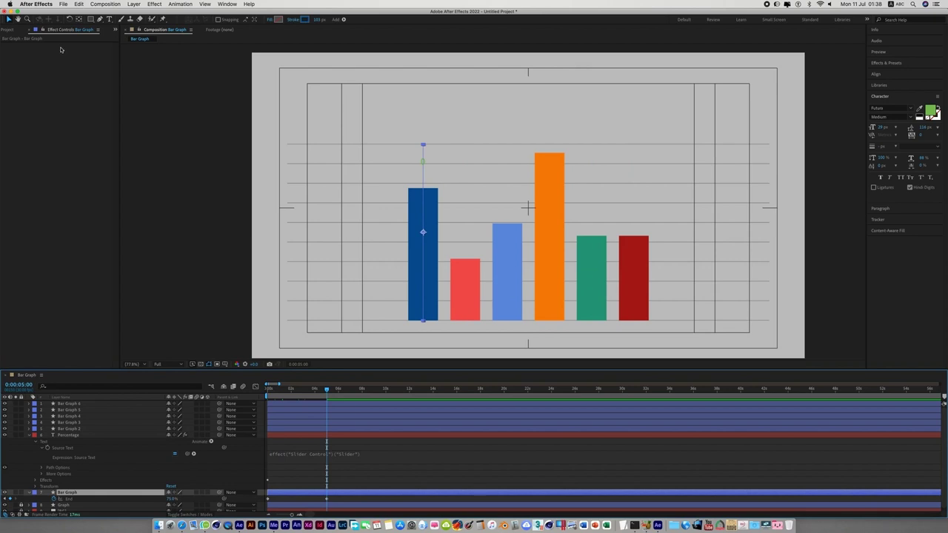
left_click(71, 449)
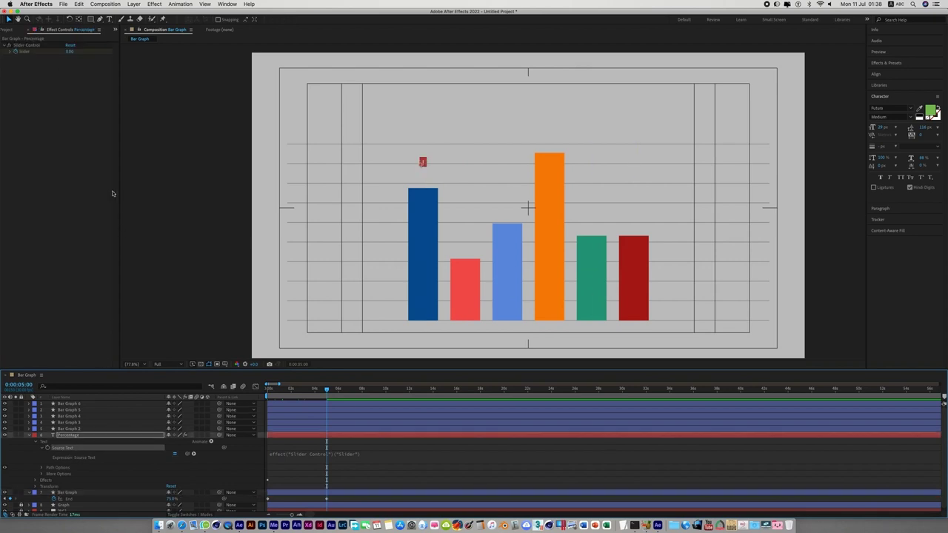
left_click(71, 51)
type("75")
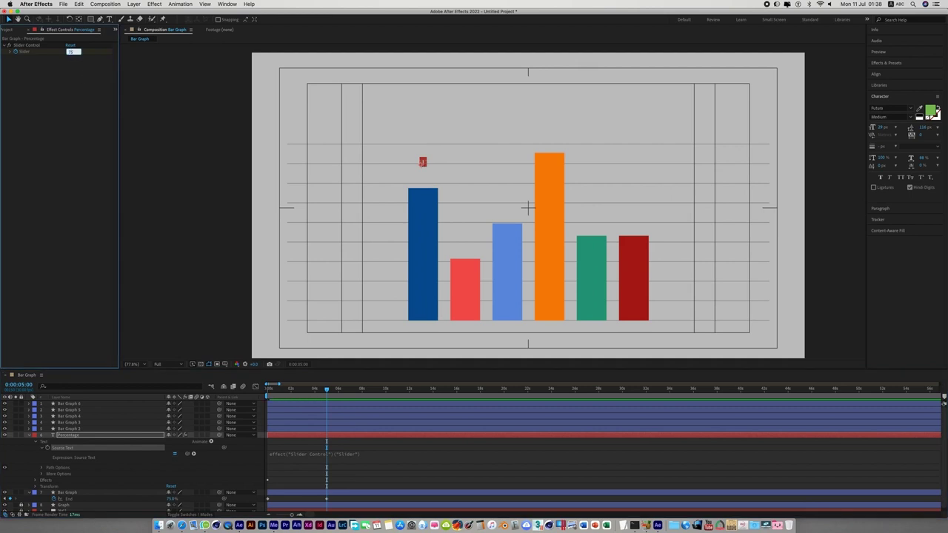
key("Return")
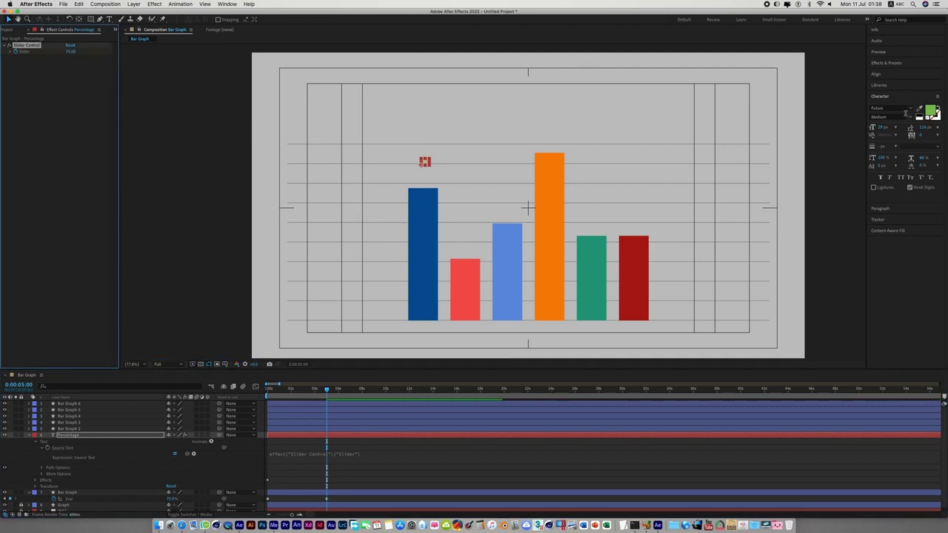
left_click(919, 108)
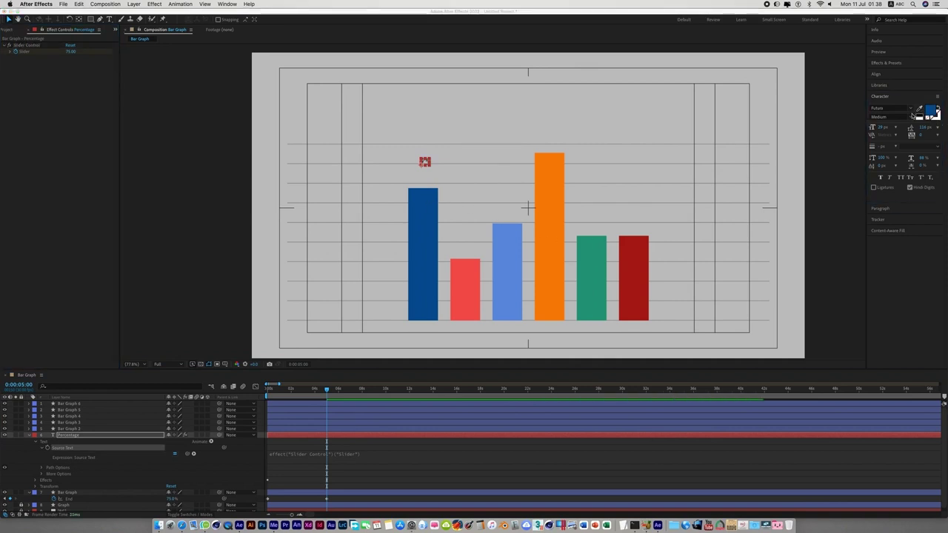
- Colour the 75 label dark blue, place it above the blue bar, and enlarge its font
left_click(430, 216)
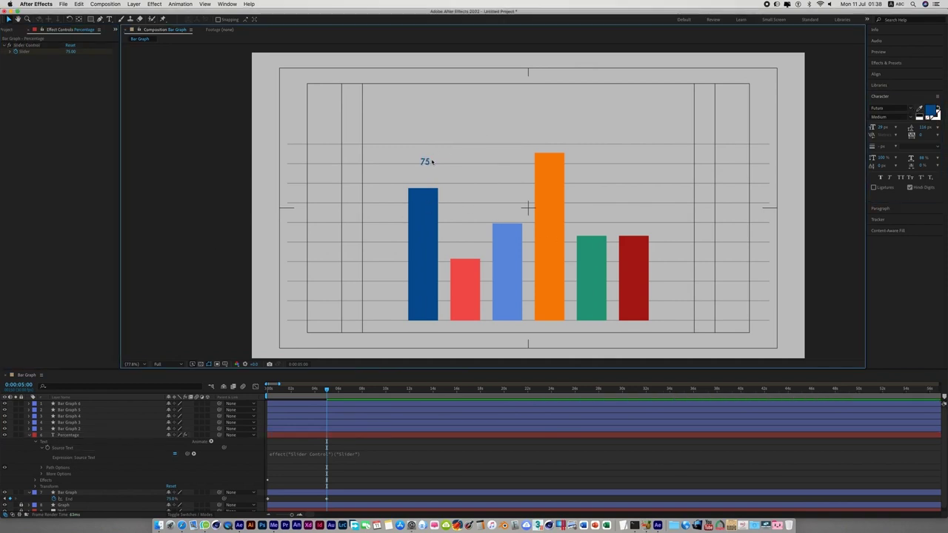
left_click_drag(428, 161, 419, 179)
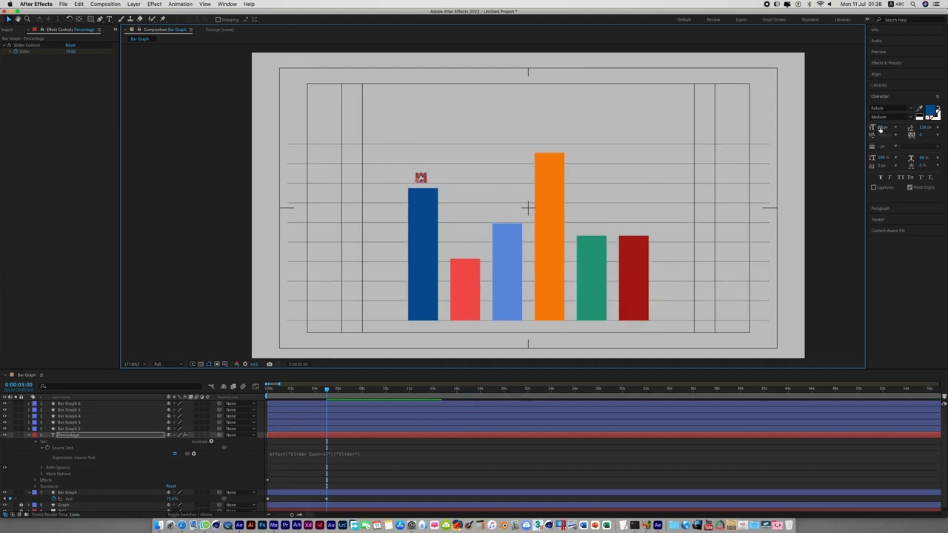
left_click_drag(880, 128, 888, 127)
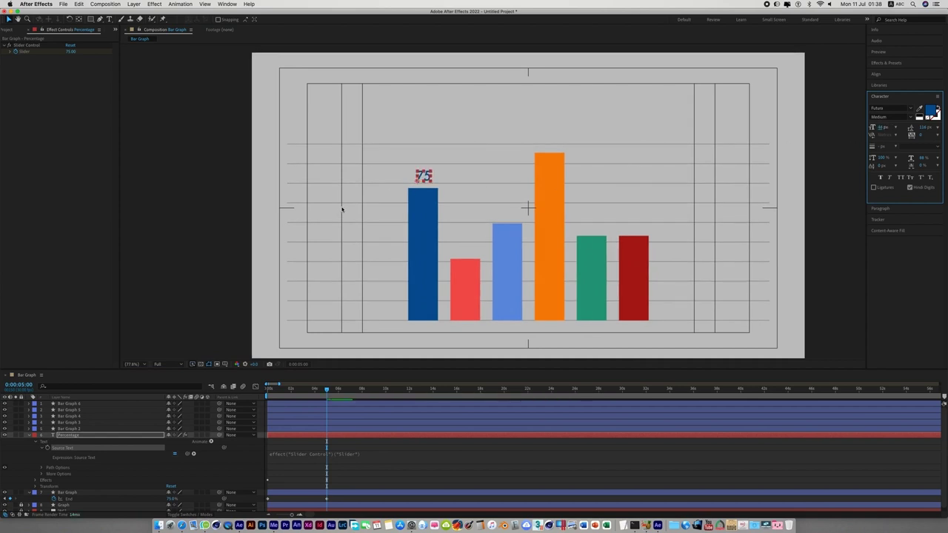
scroll(333, 214, "up", 2)
scroll(488, 175, "up", 2)
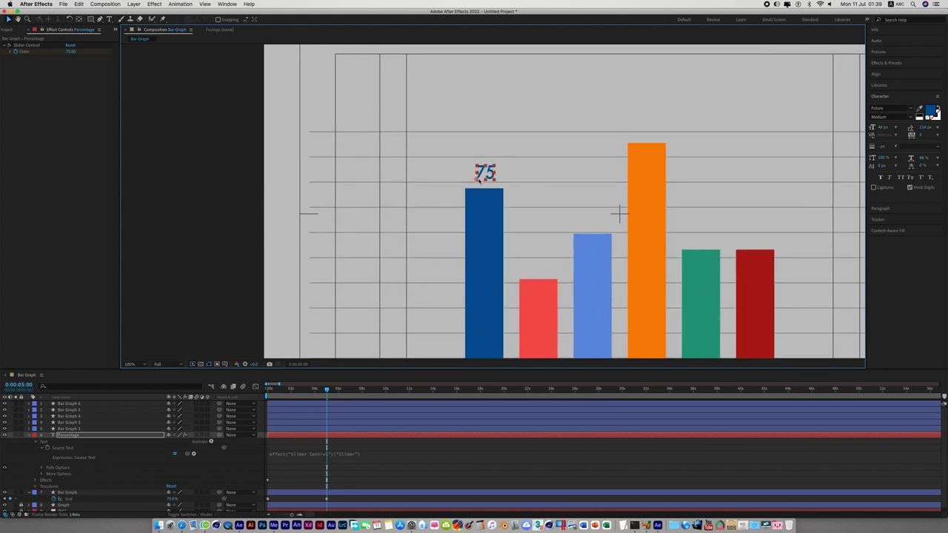
- Append .value.toFixed(0) + "%" to the Source Text expression so the label reads 75%
left_click_drag(483, 178, 471, 180)
left_click(390, 456)
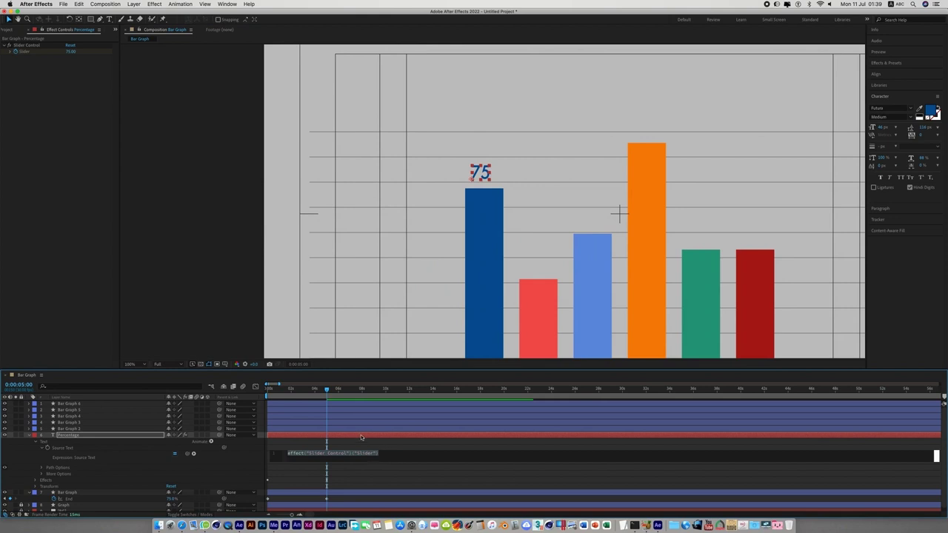
left_click(420, 457)
type(".")
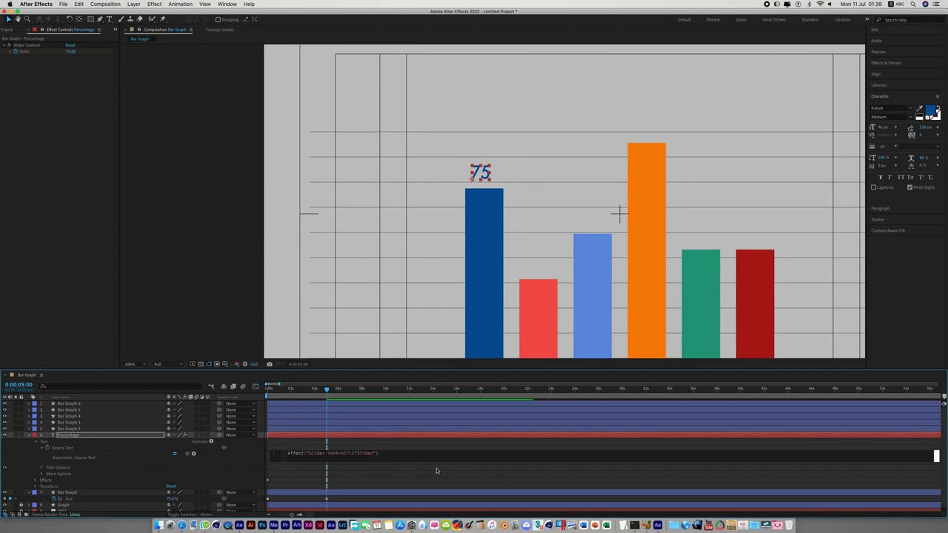
type("va")
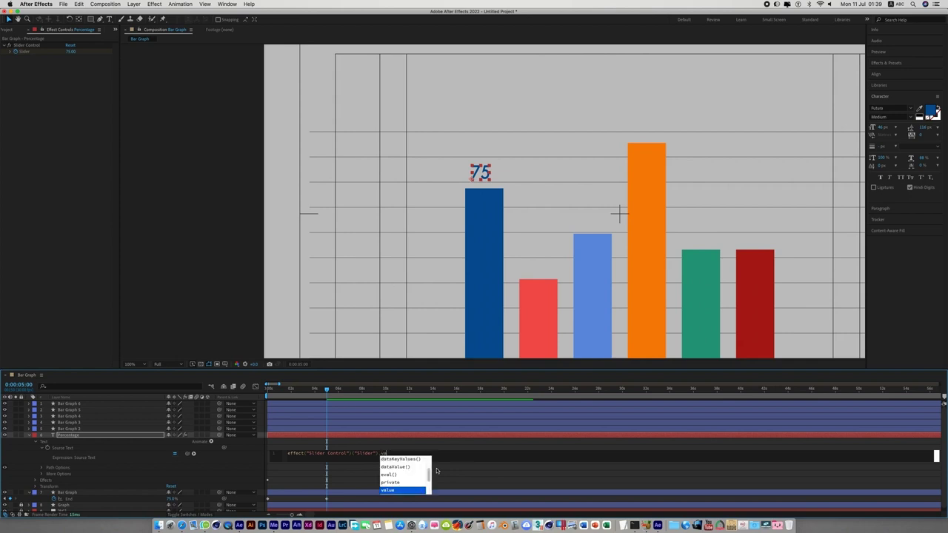
type("lue")
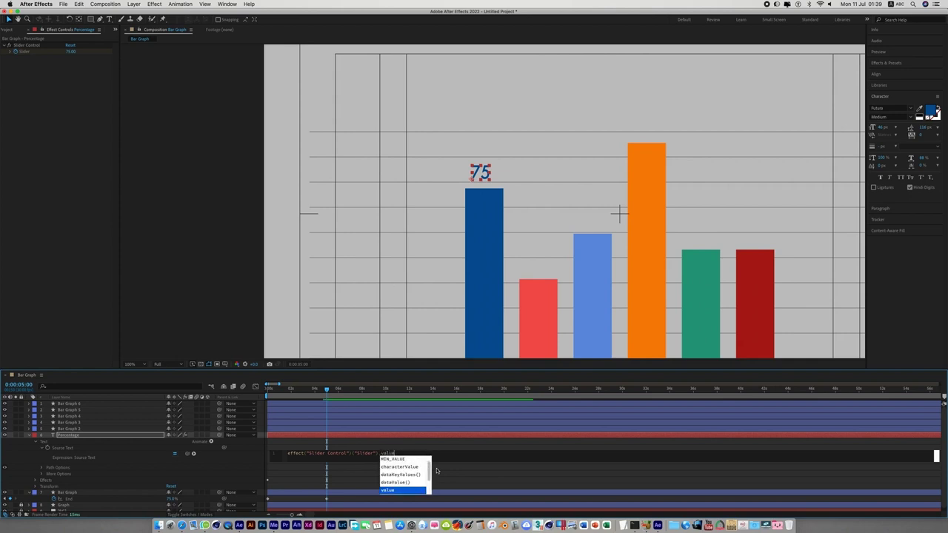
type(".")
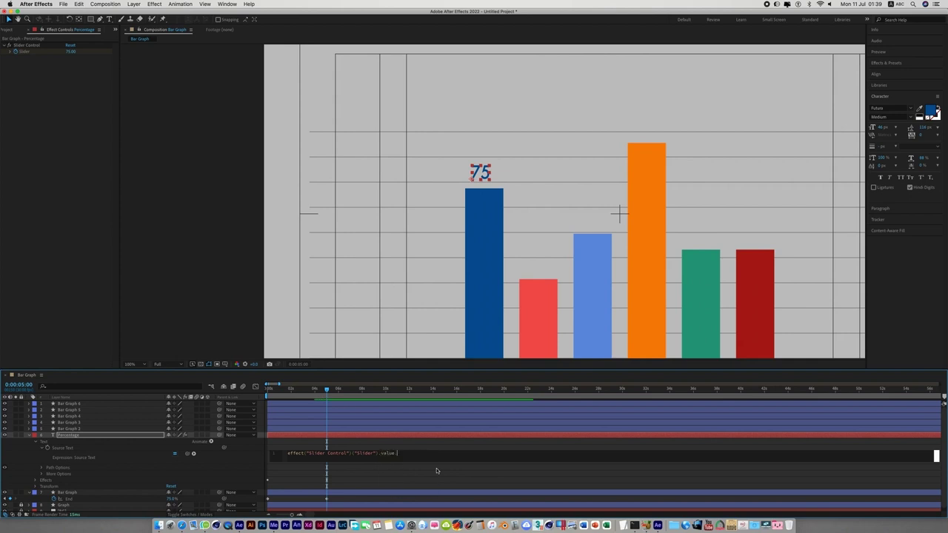
type("toF")
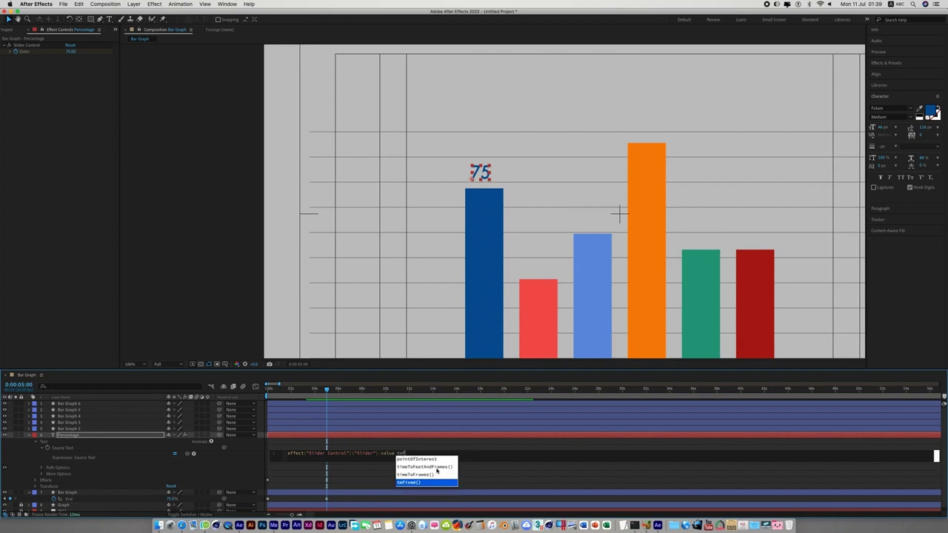
type("ixed")
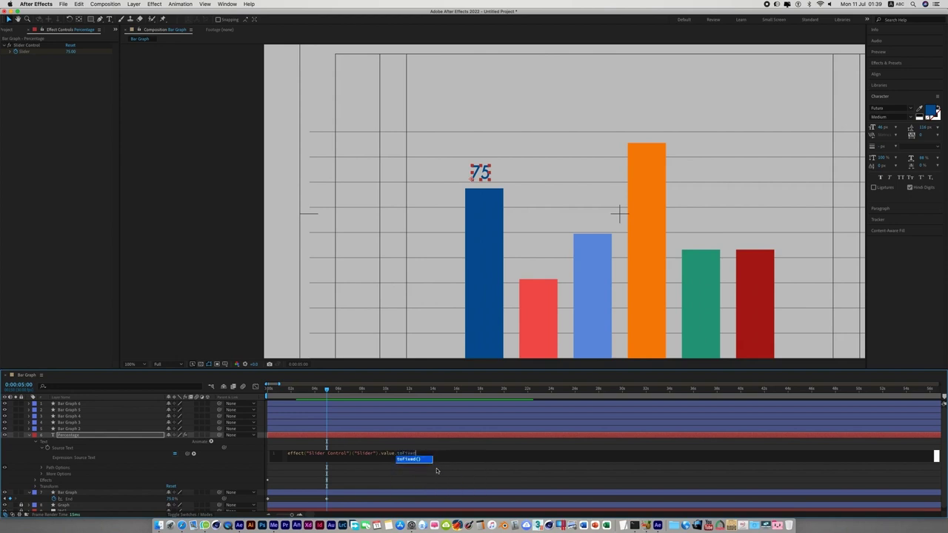
key("Return")
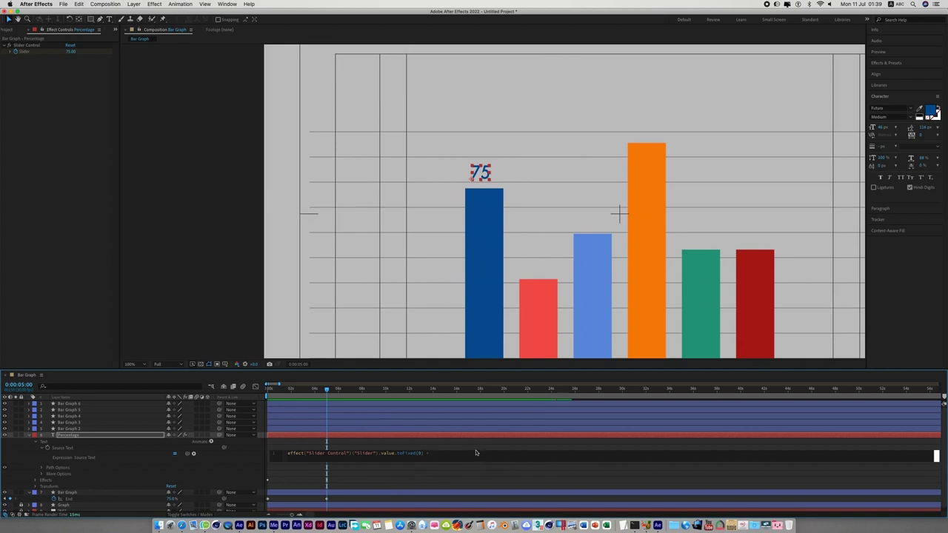
type(" \"%\"")
left_click(521, 451)
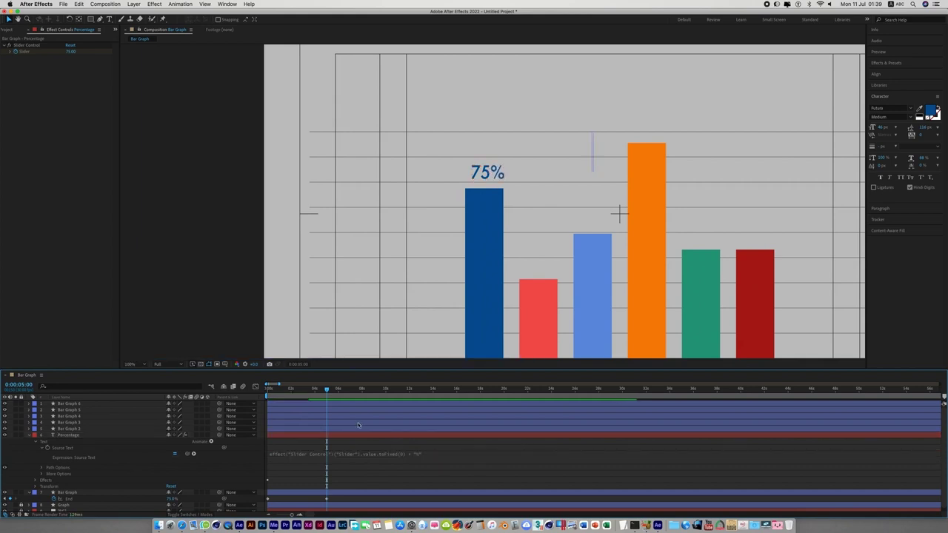
- Preview the animation from the start, then return to 5 seconds and collapse the Percentage layer
left_click_drag(327, 389, 255, 396)
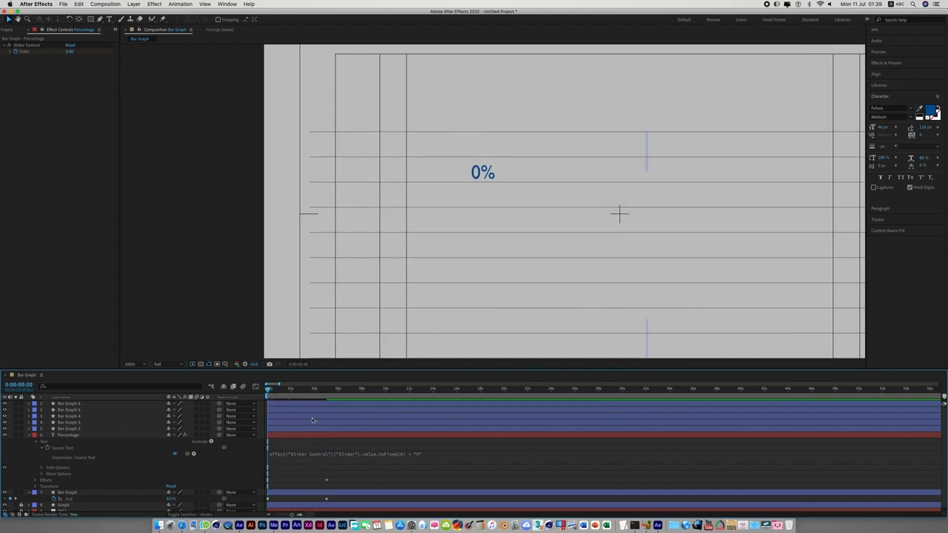
key("space")
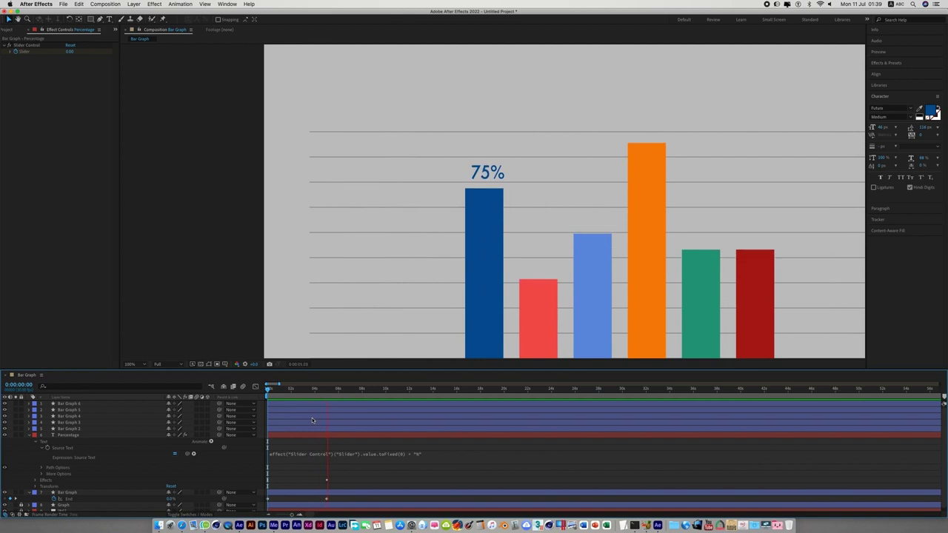
key("space")
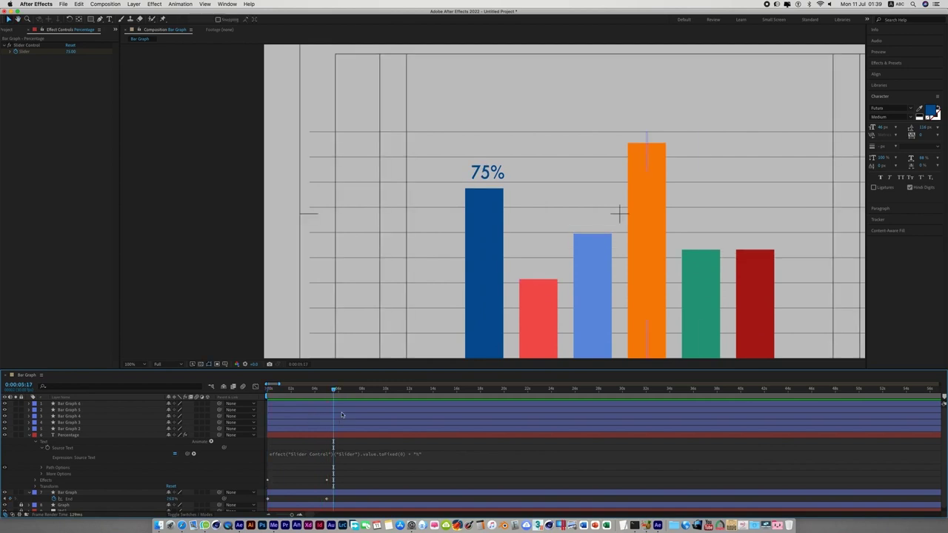
left_click_drag(335, 390, 327, 389)
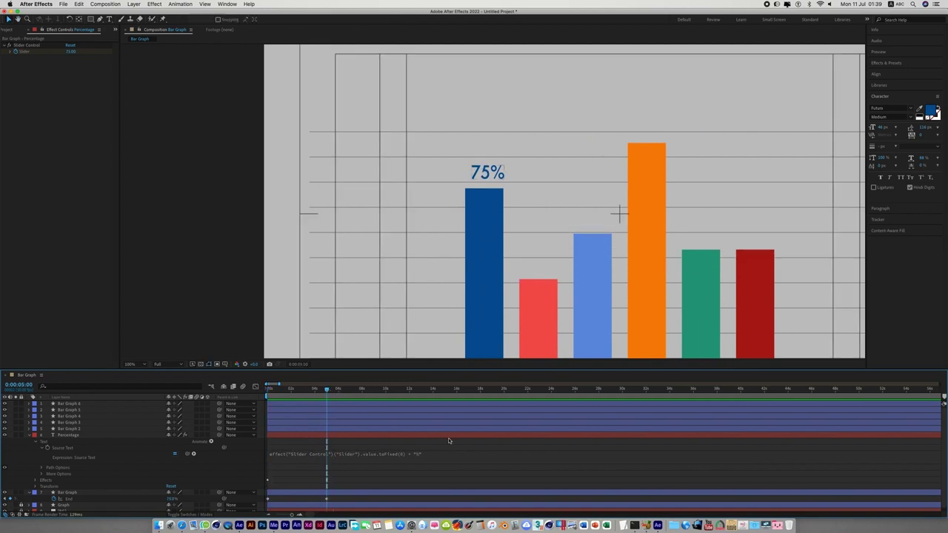
left_click(30, 435)
left_click(312, 437)
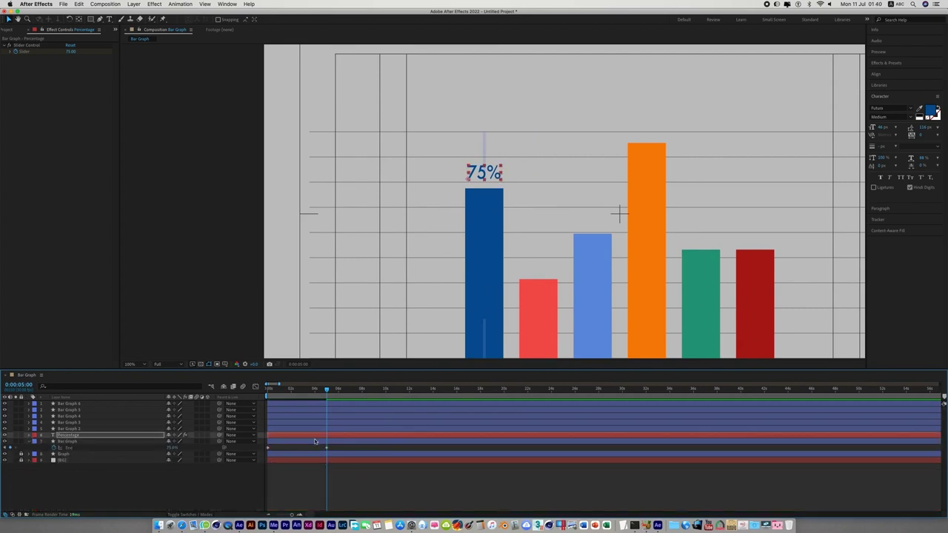
- Duplicate the Percentage label, colour the copy red, and place it just above the red bar
left_click(80, 5)
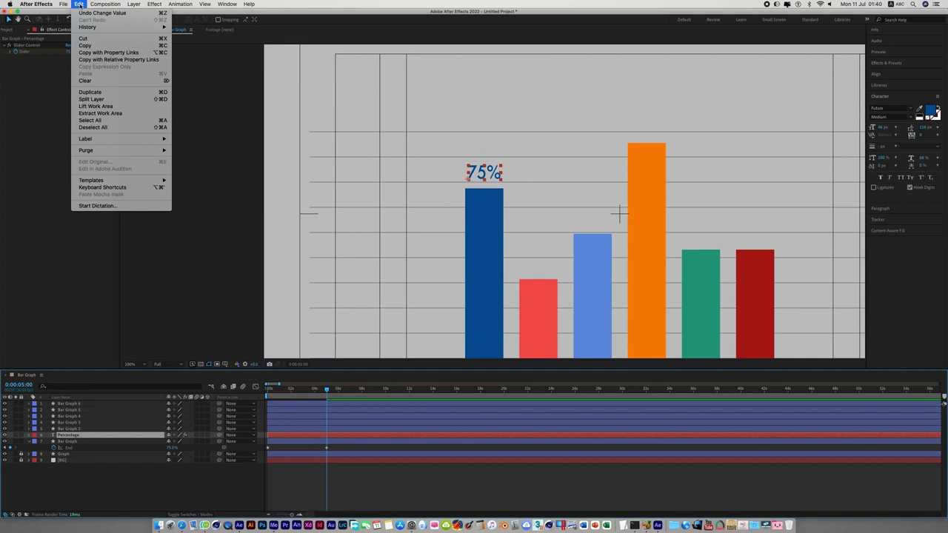
left_click(89, 91)
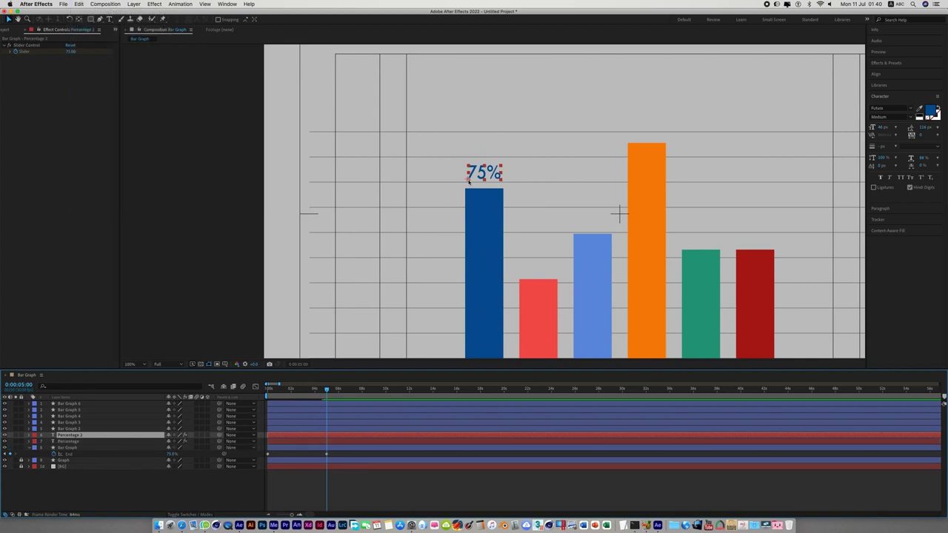
left_click_drag(468, 180, 521, 183)
key("Return")
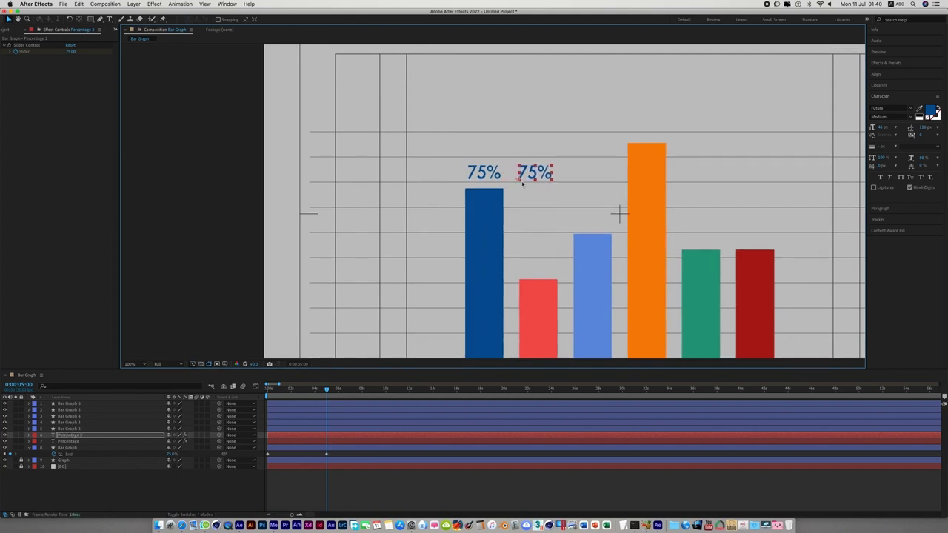
left_click(919, 108)
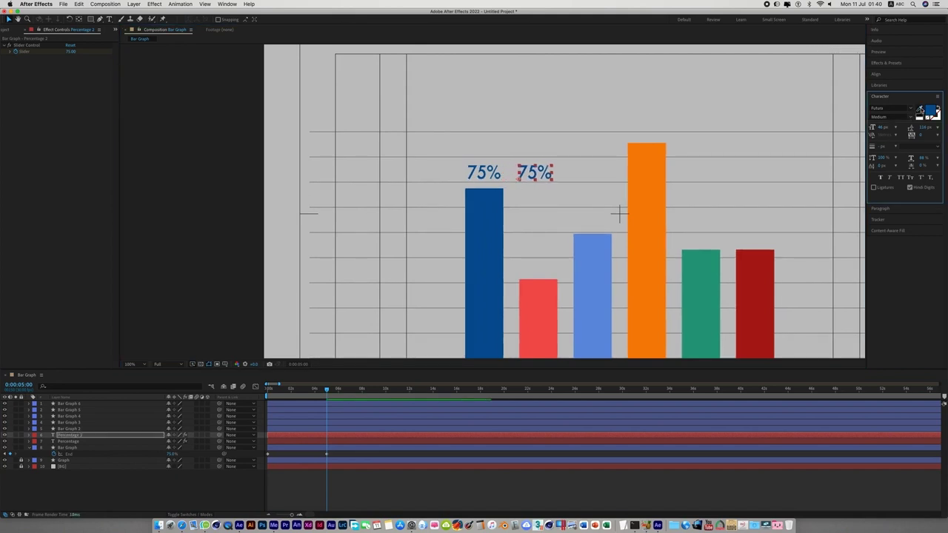
left_click(547, 295)
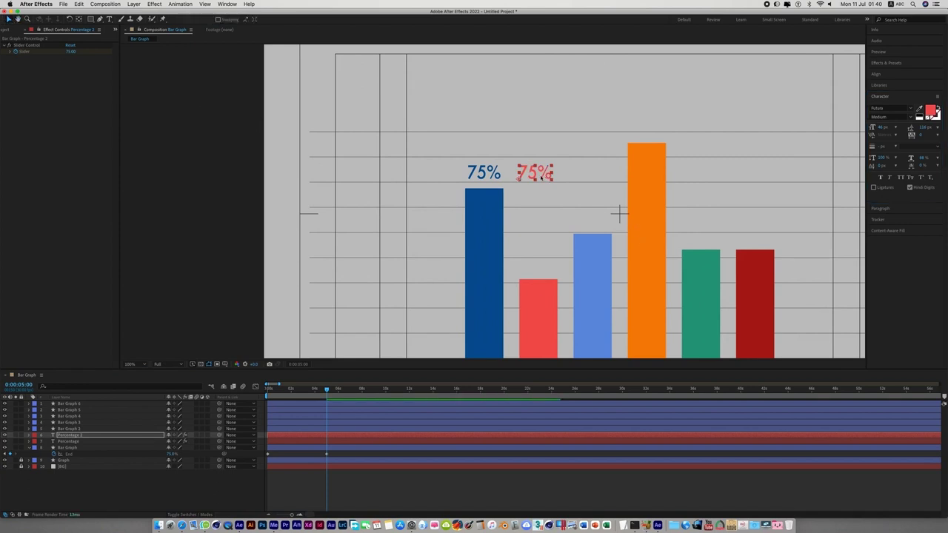
left_click_drag(547, 178, 549, 271)
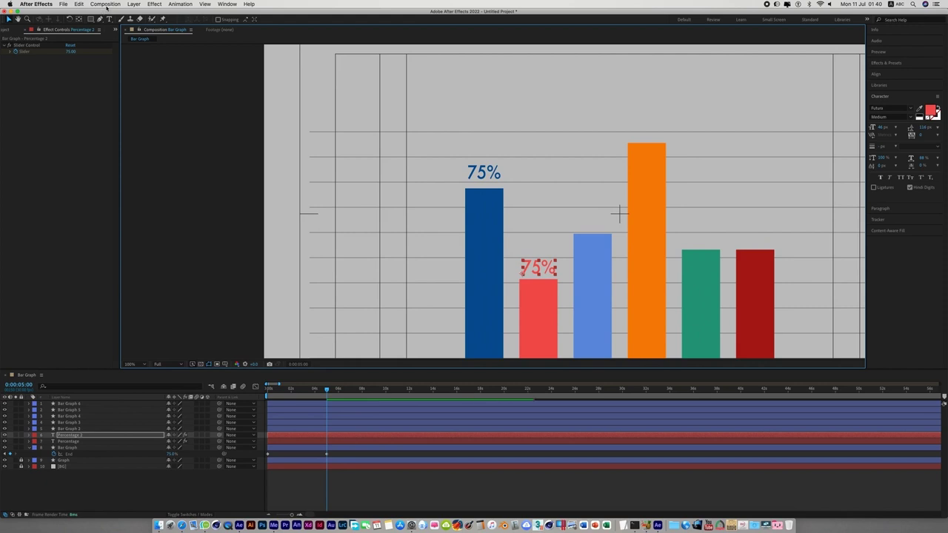
- Duplicate the label twice, placing copies above the light-blue and orange bars
left_click(78, 4)
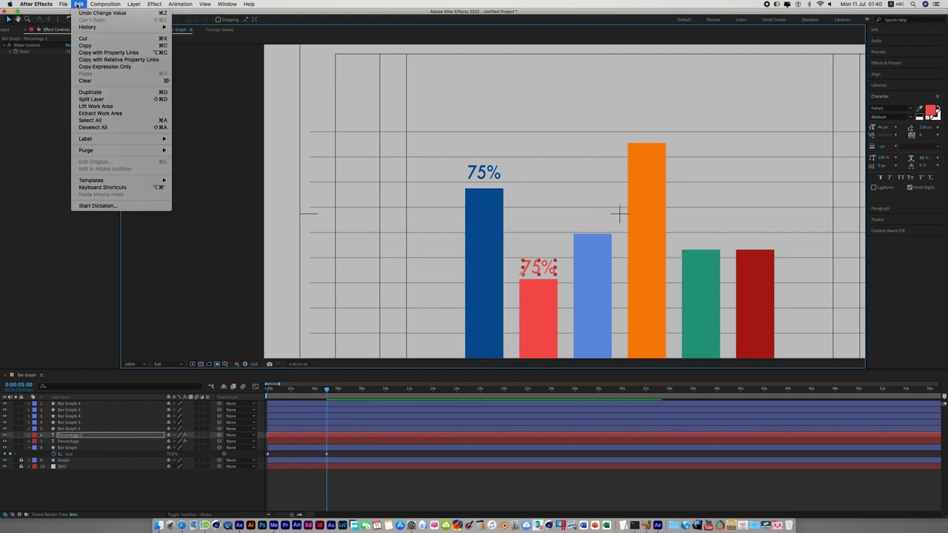
left_click(89, 92)
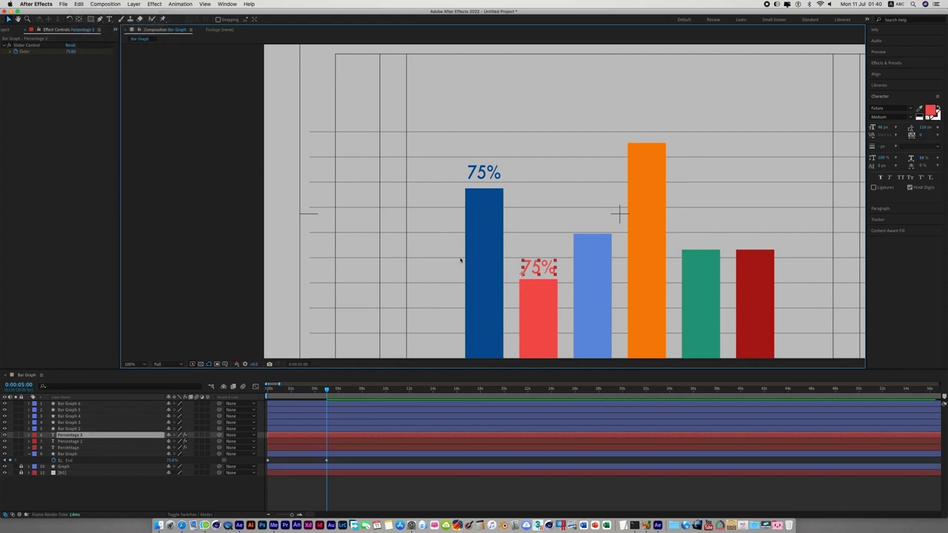
left_click_drag(539, 270, 593, 225)
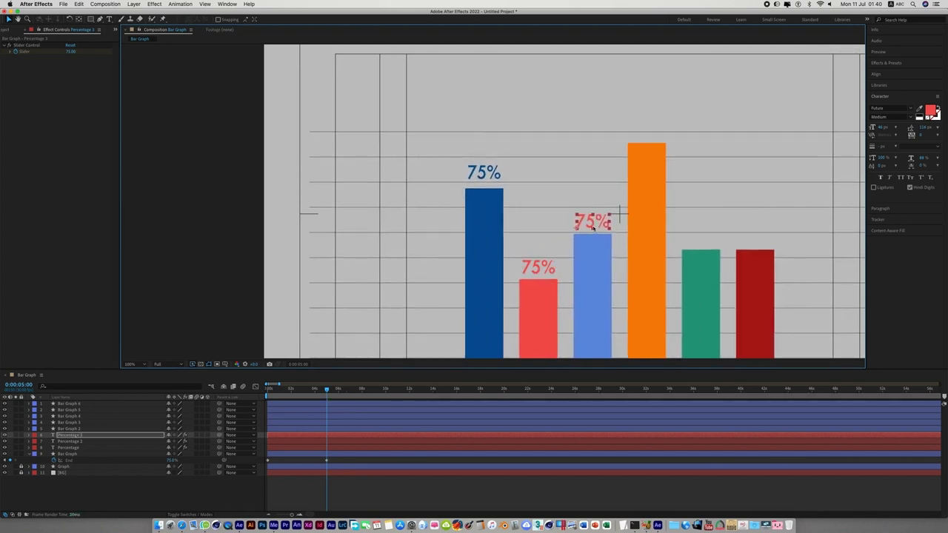
left_click(326, 434)
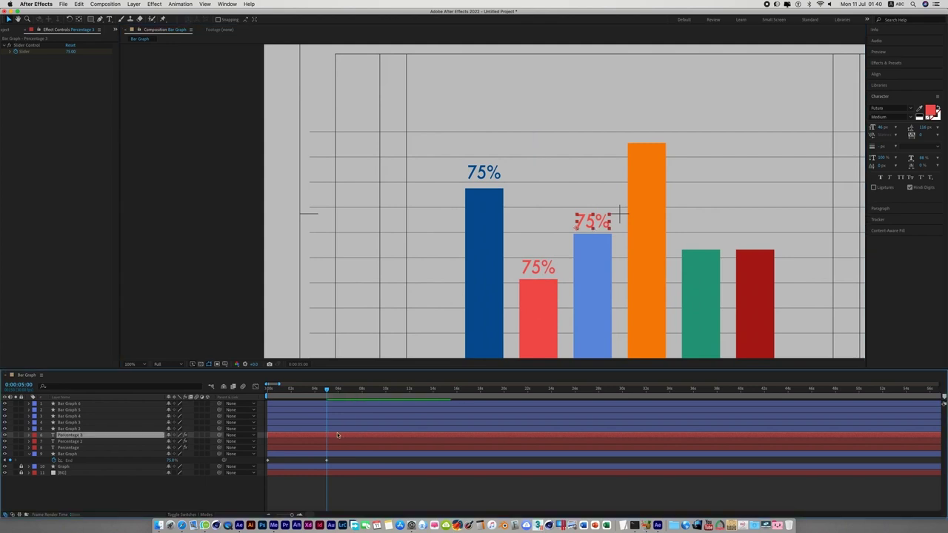
left_click(78, 4)
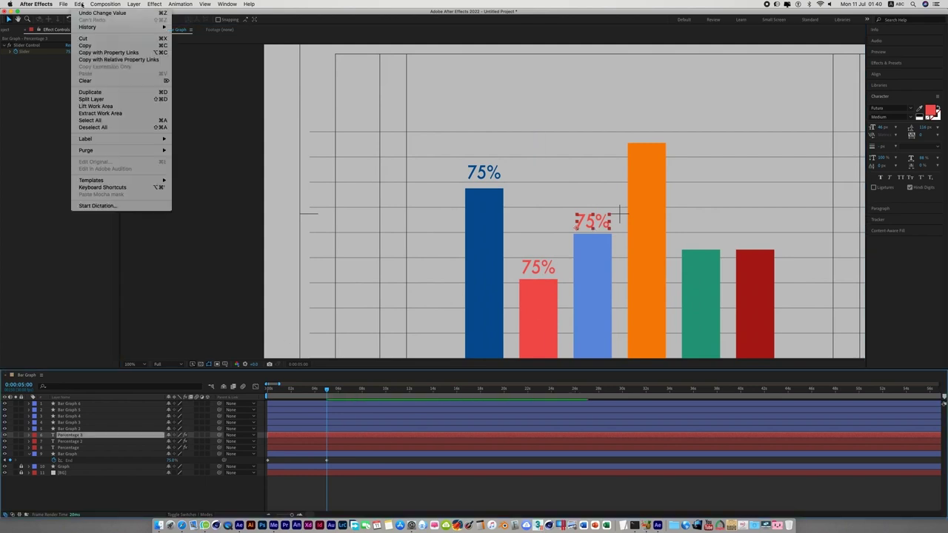
left_click(90, 92)
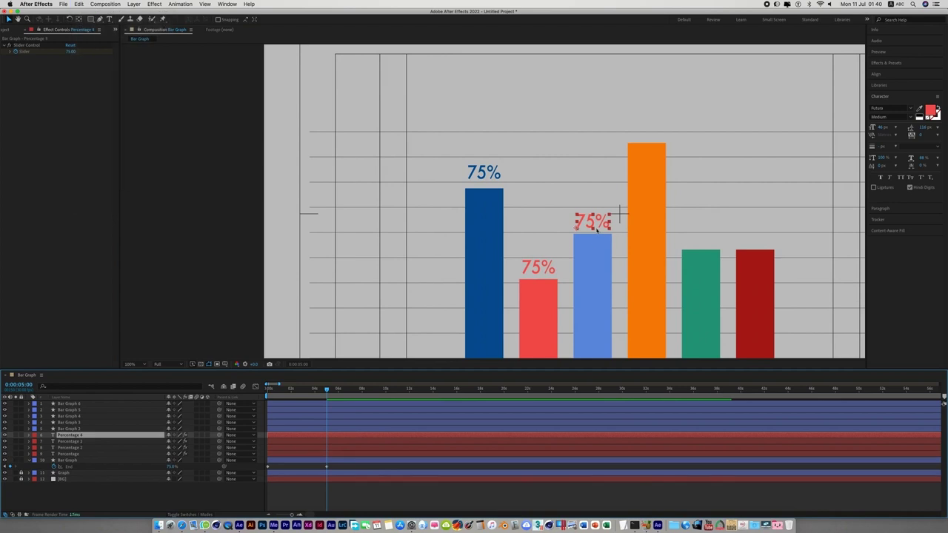
left_click_drag(592, 221, 647, 136)
key("Return")
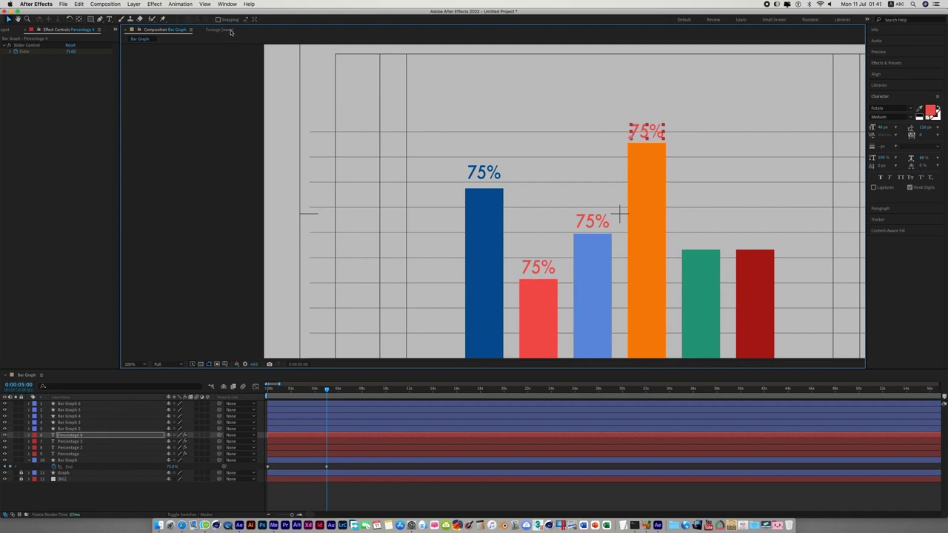
- Duplicate the label twice more, placing copies above the green and dark red bars
left_click(79, 4)
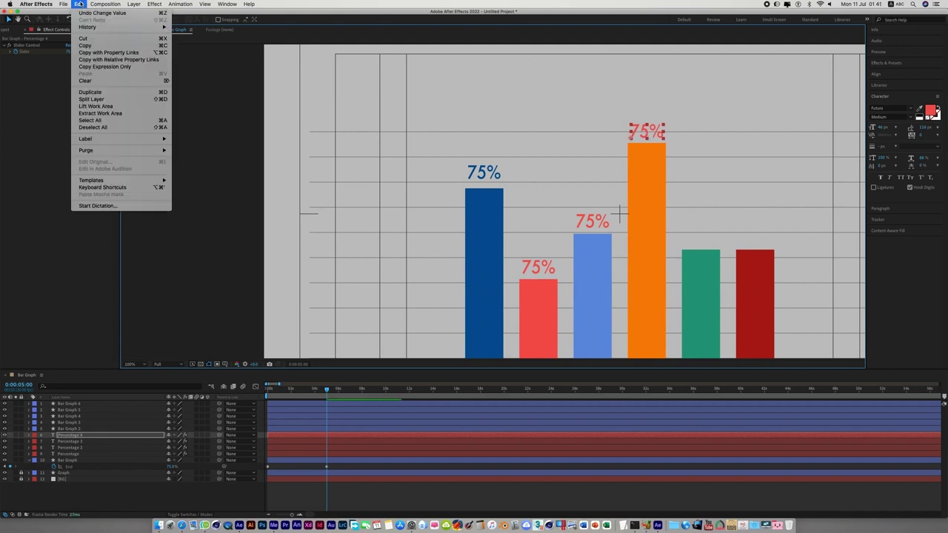
left_click(103, 93)
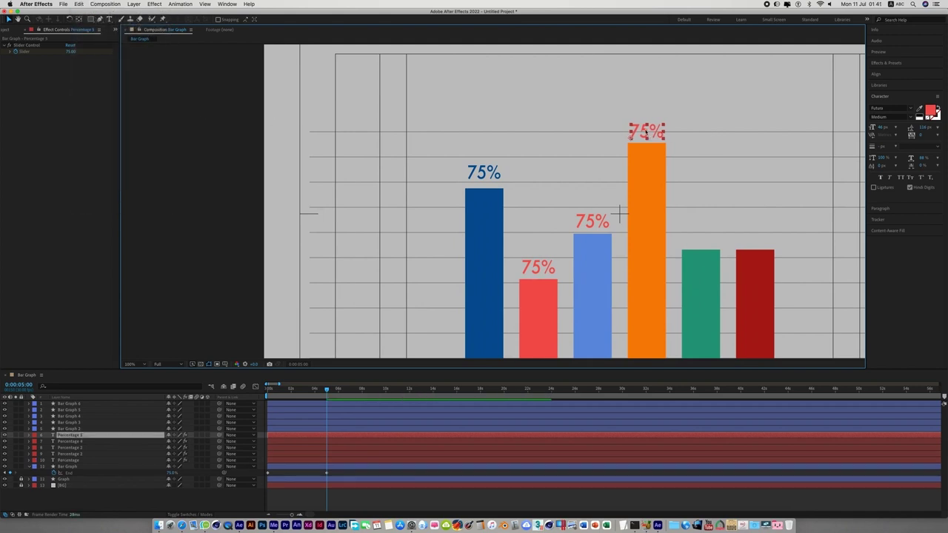
left_click_drag(647, 134, 699, 237)
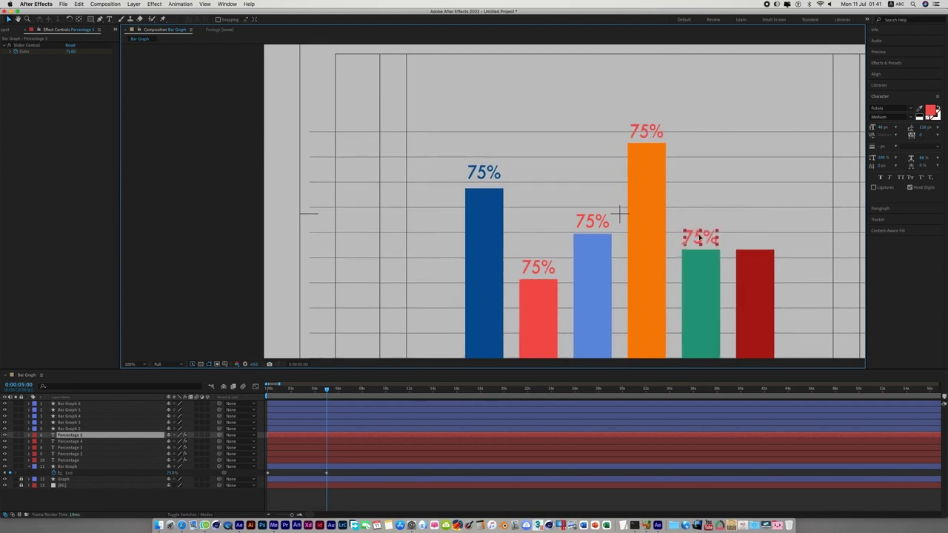
key("Return")
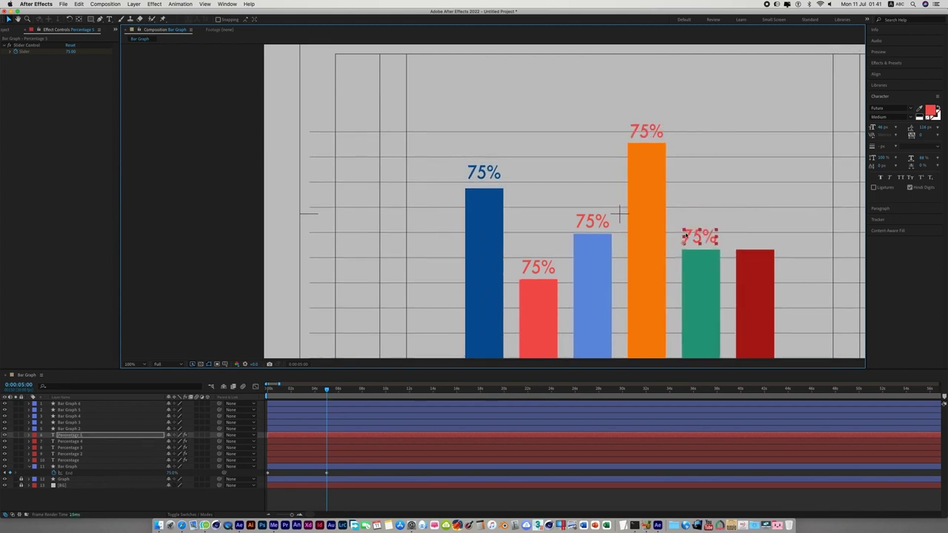
left_click(80, 4)
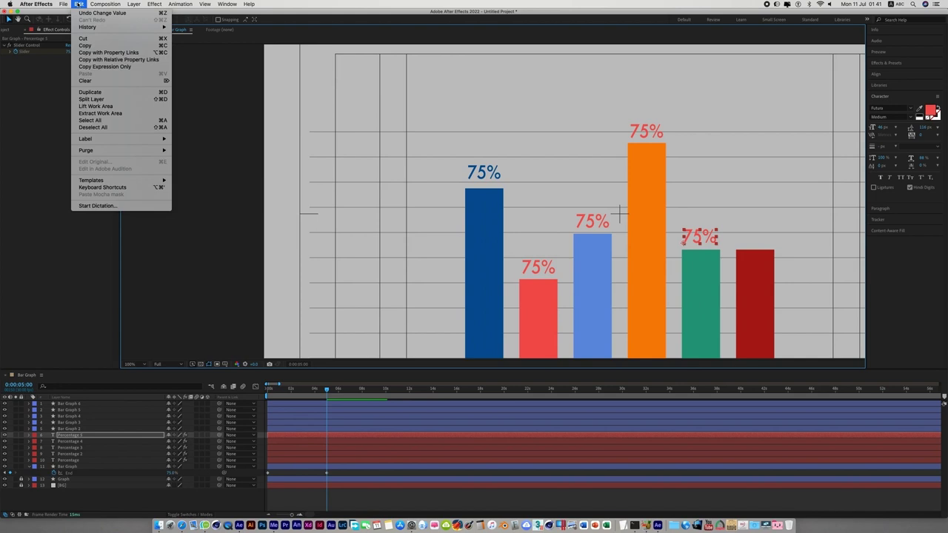
left_click(97, 93)
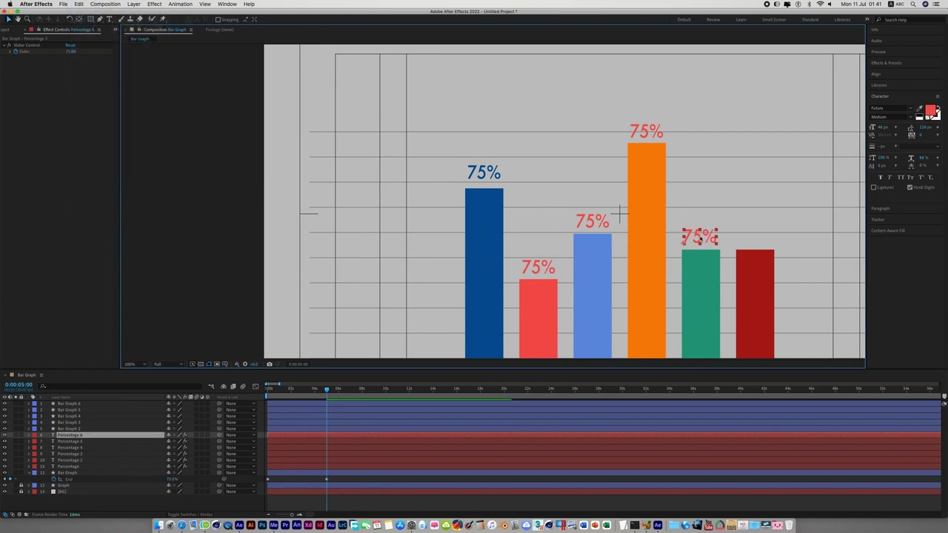
left_click_drag(700, 238, 754, 241)
key("Return")
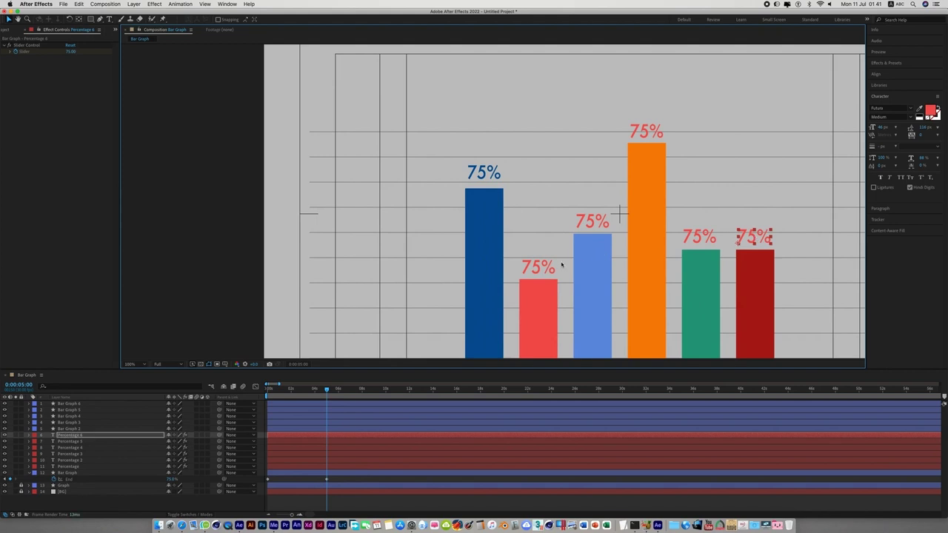
- Set the red bar's label Slider to 35
left_click(547, 271)
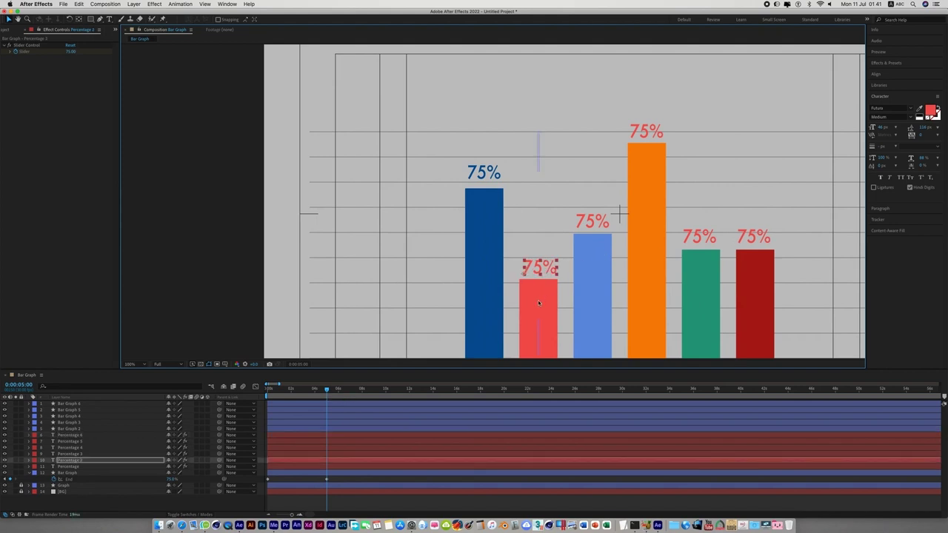
left_click(537, 303)
key("u")
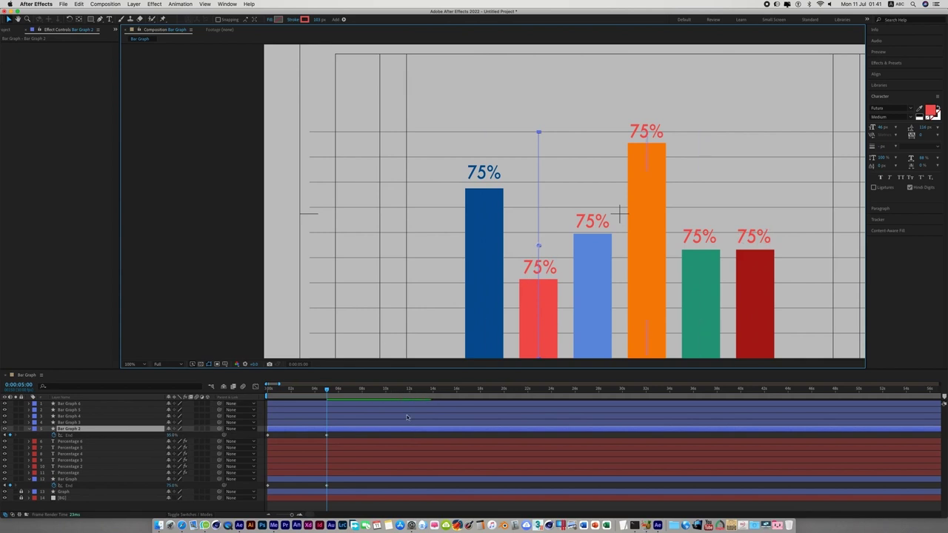
left_click(525, 271)
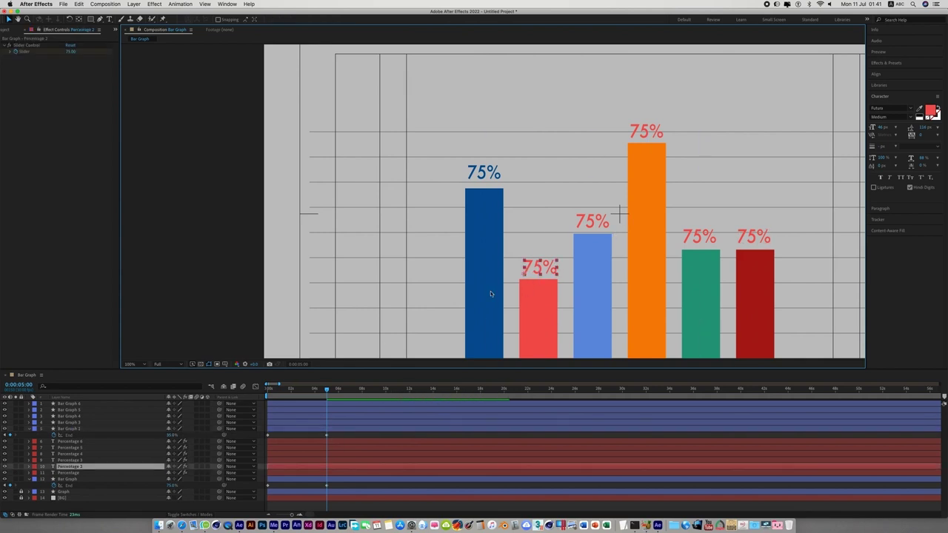
left_click(71, 52)
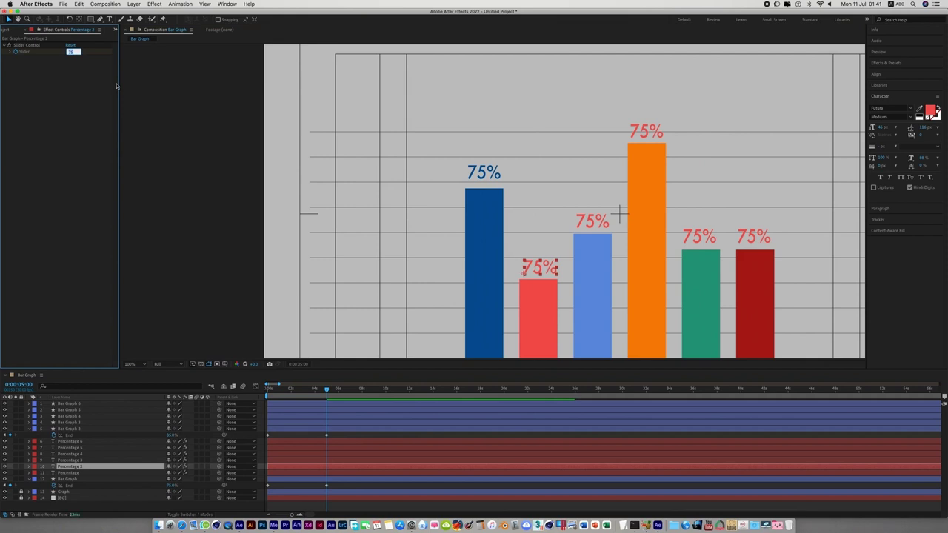
type("35")
key("Return")
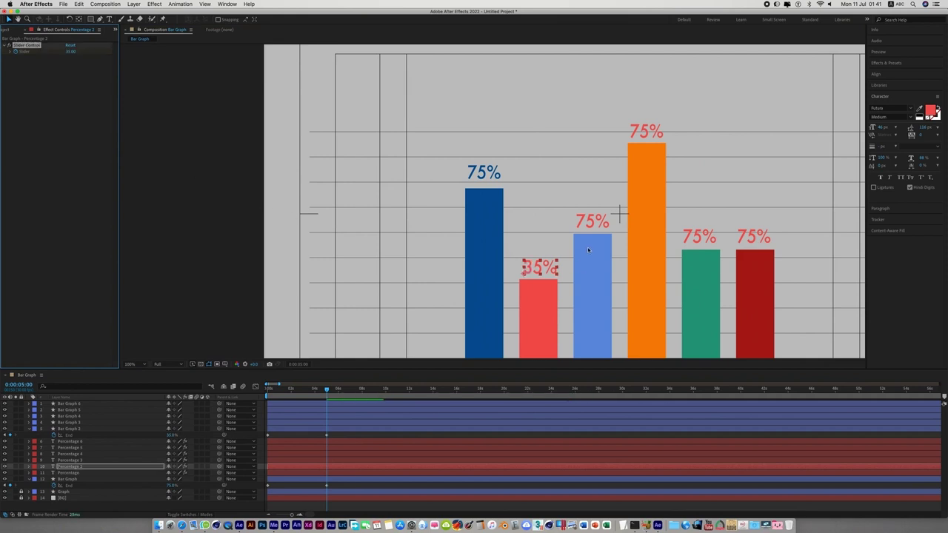
- Colour the third label to match the light-blue bar and set its Slider to 55
left_click(593, 224)
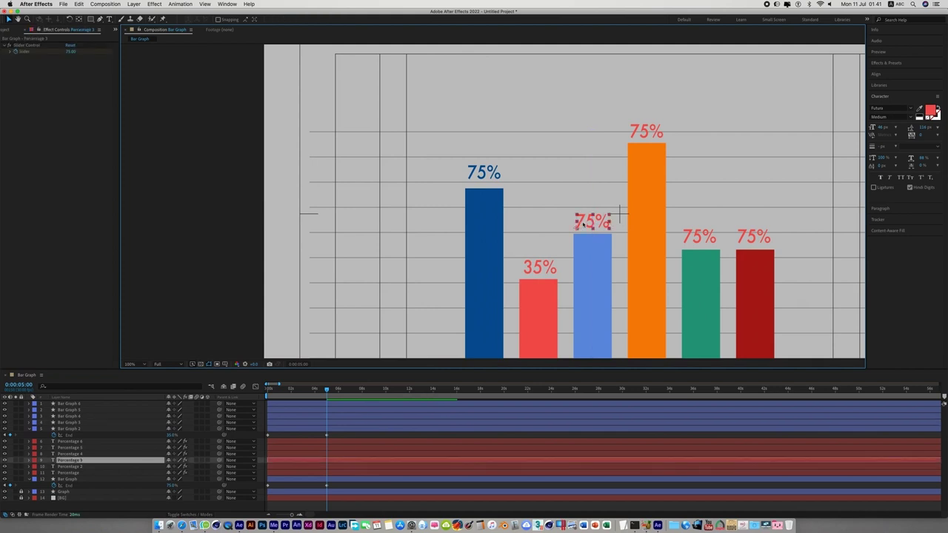
left_click(920, 108)
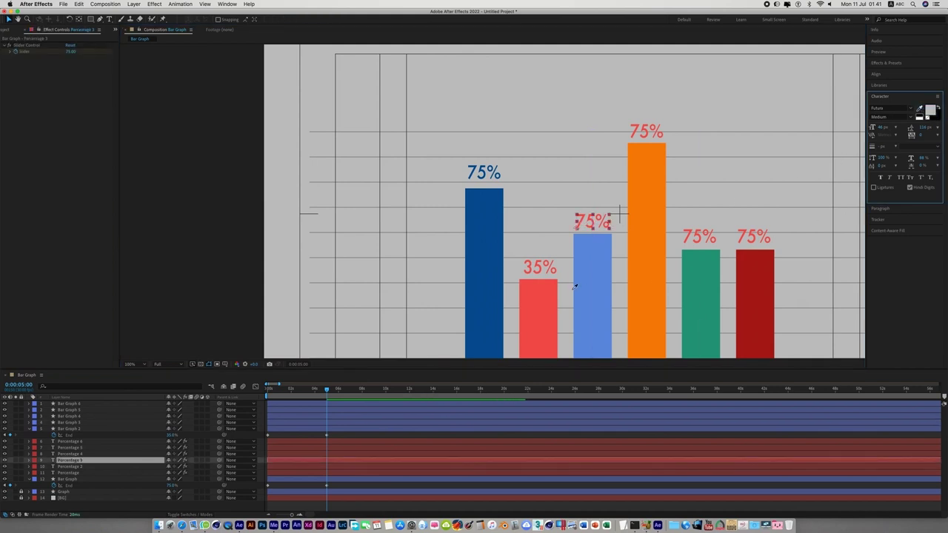
left_click(596, 264)
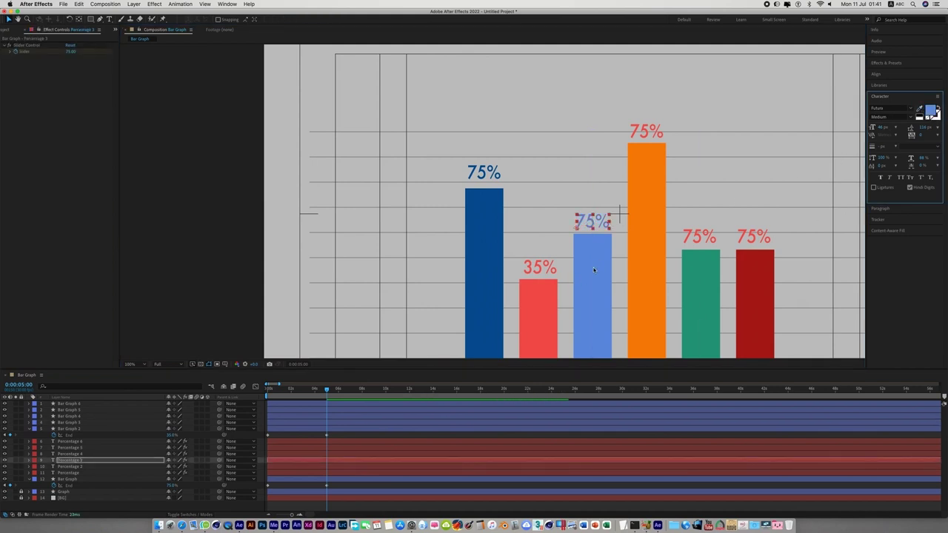
left_click(202, 212)
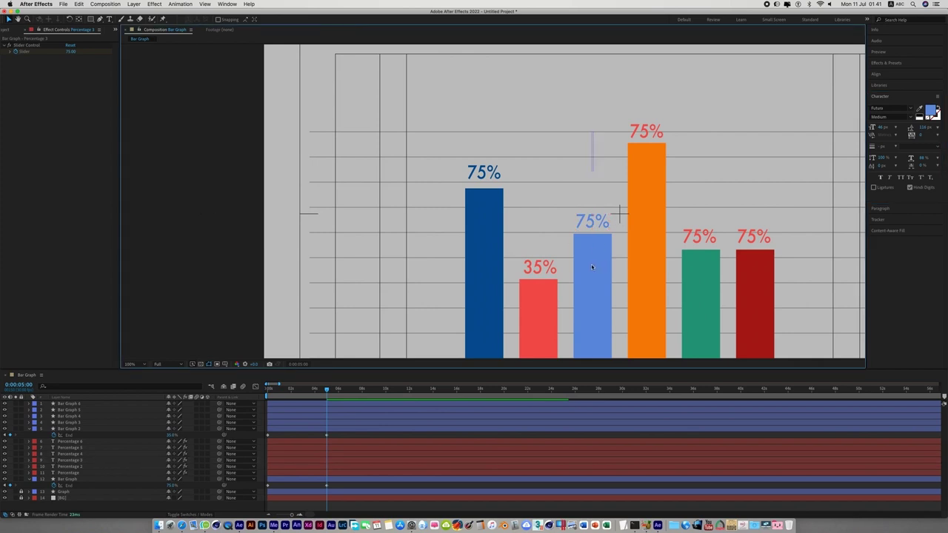
left_click(592, 267)
key("u")
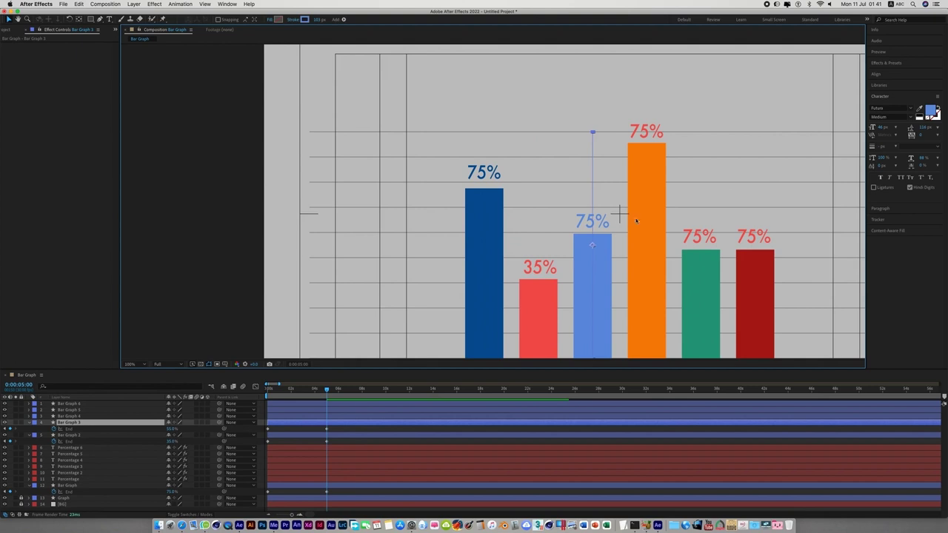
left_click(591, 221)
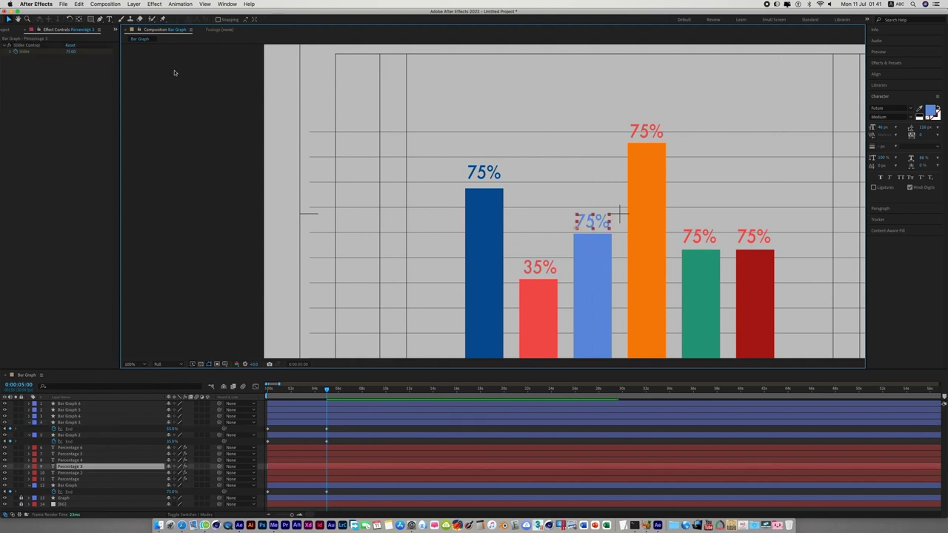
left_click(70, 51)
type("55")
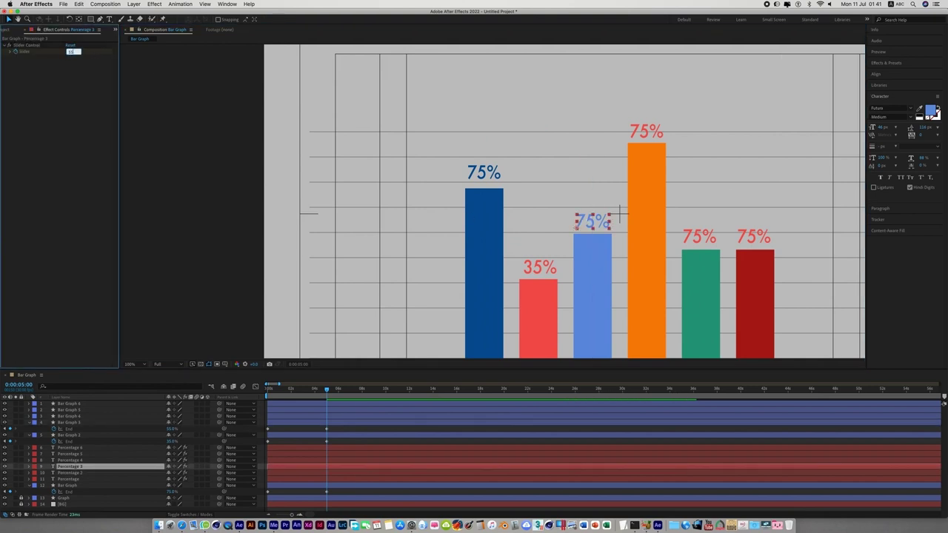
key("Return")
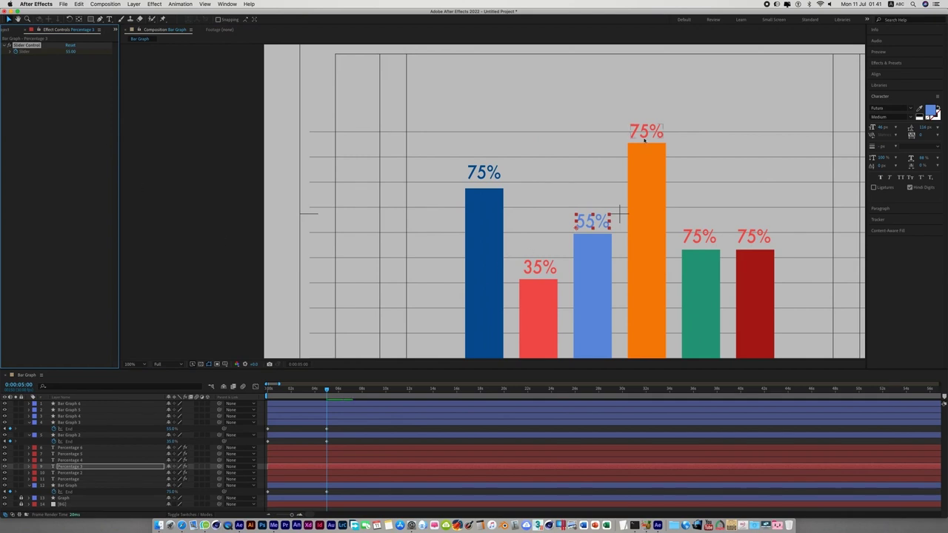
- Colour the fourth label to match the orange bar
left_click(651, 133)
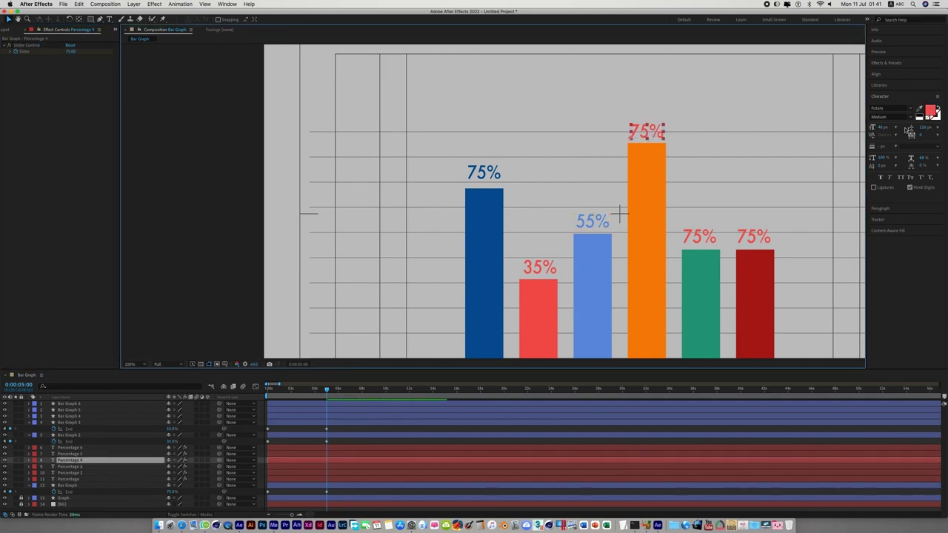
left_click(917, 110)
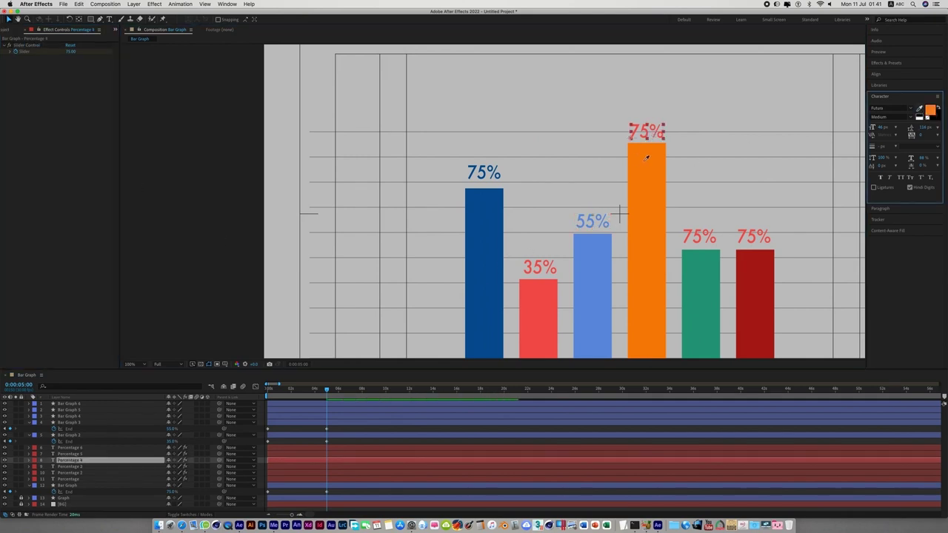
left_click(647, 158)
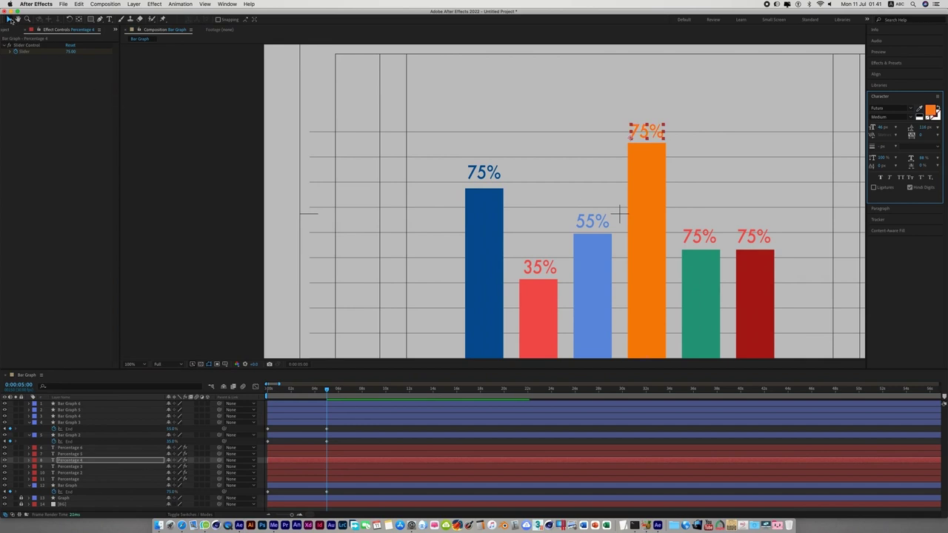
left_click(159, 101)
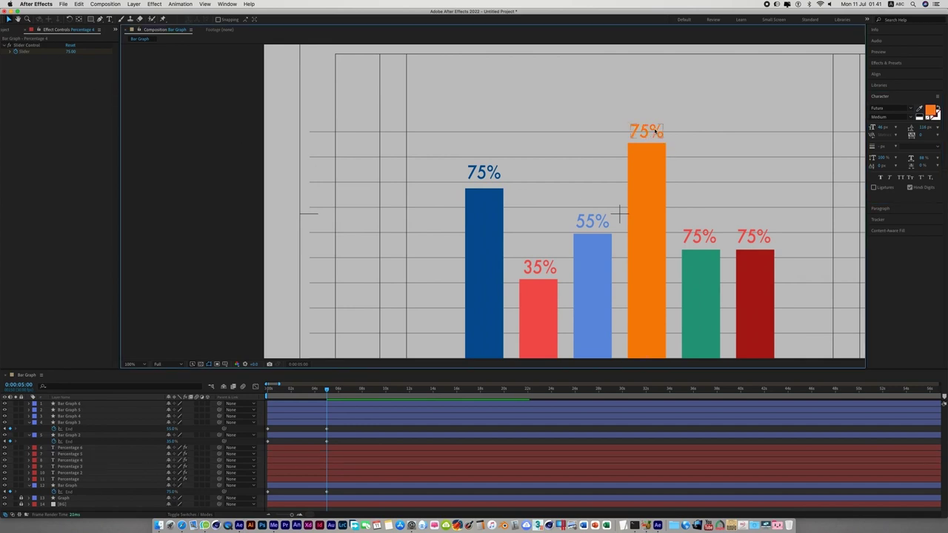
left_click(646, 163)
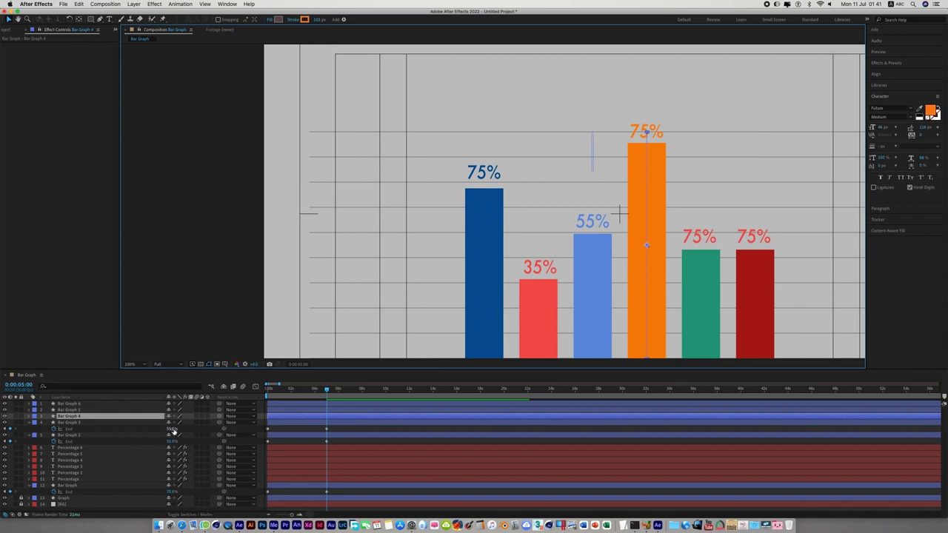
- Set the orange bar's label Slider to 95
key("u")
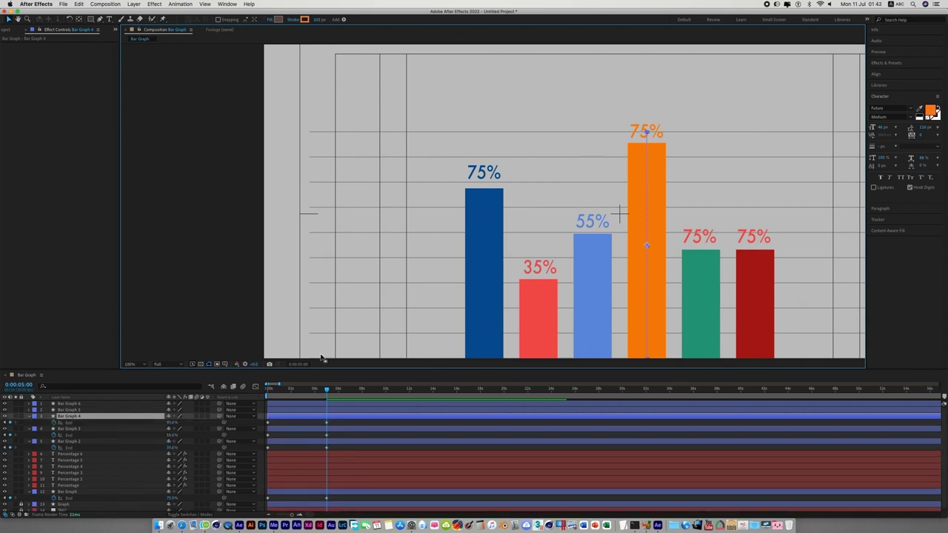
left_click(634, 129)
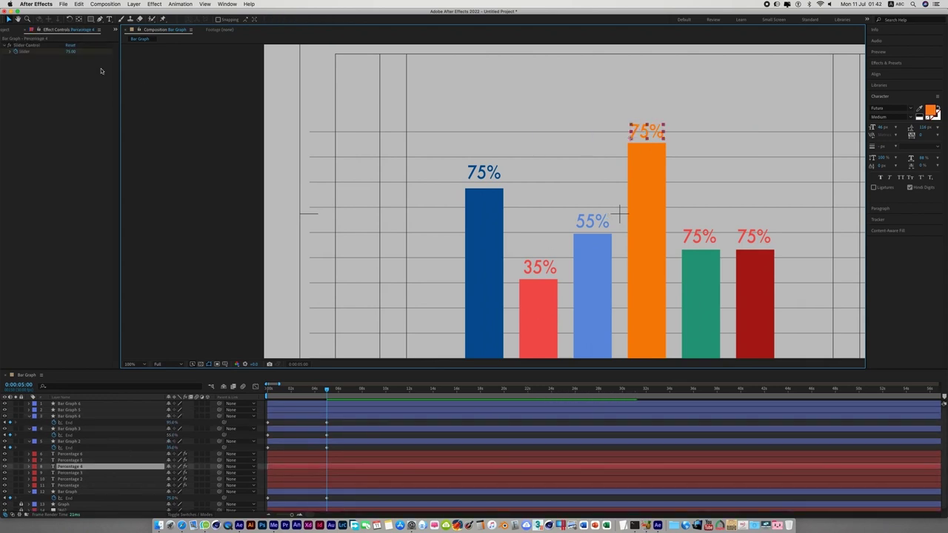
left_click(71, 51)
type("95")
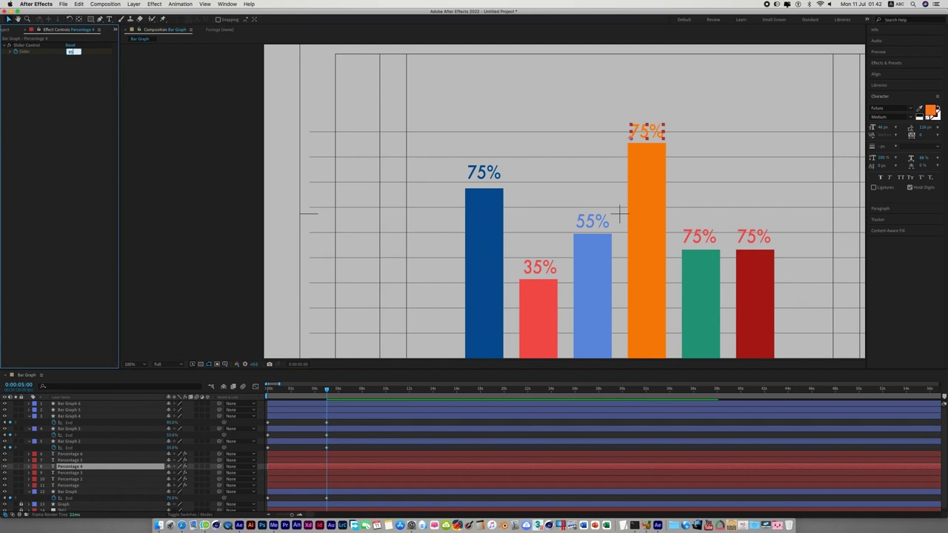
key("Return")
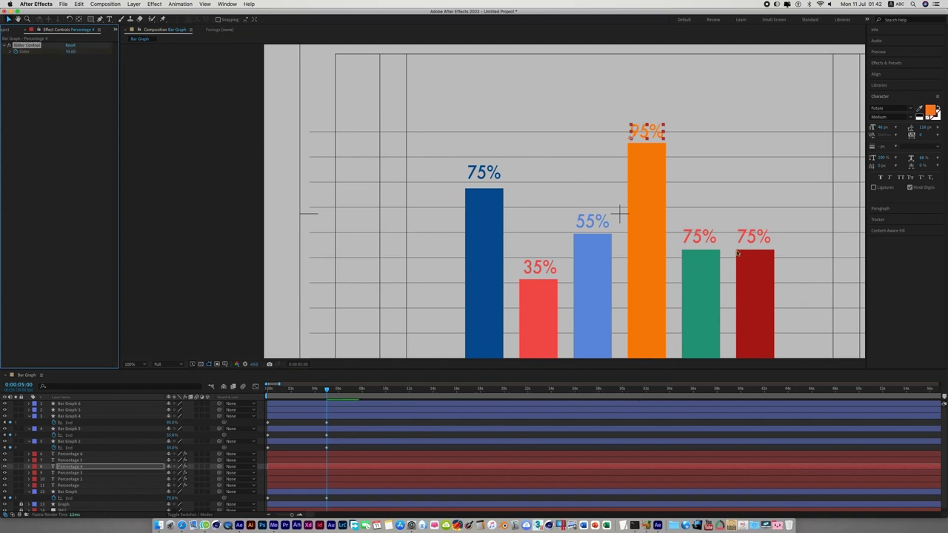
- Colour the fifth label to match the green bar and set its Slider to 48
left_click(712, 242)
left_click(919, 108)
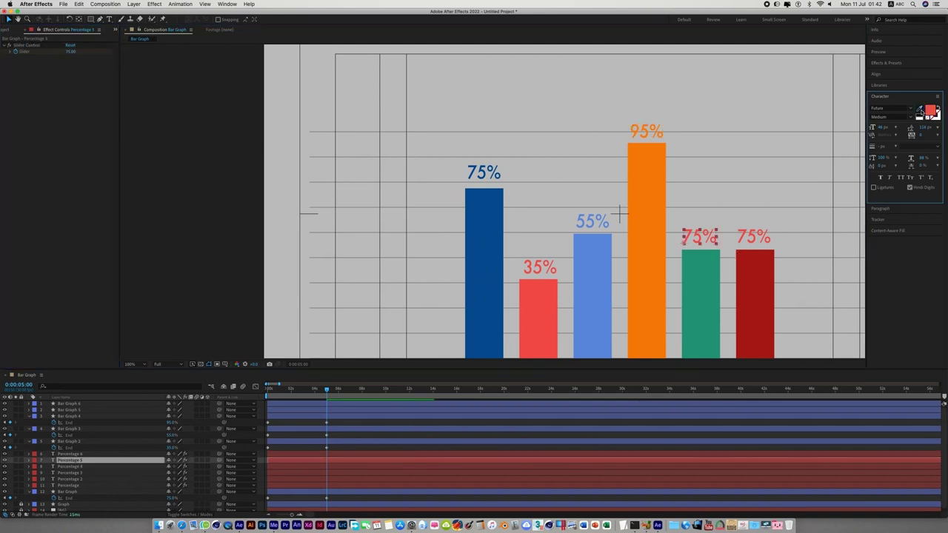
left_click(702, 281)
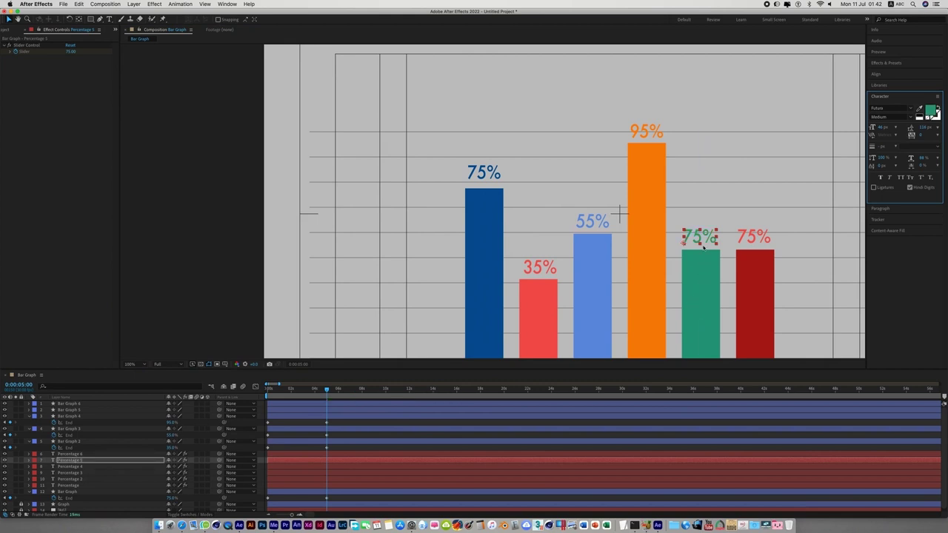
left_click(703, 279)
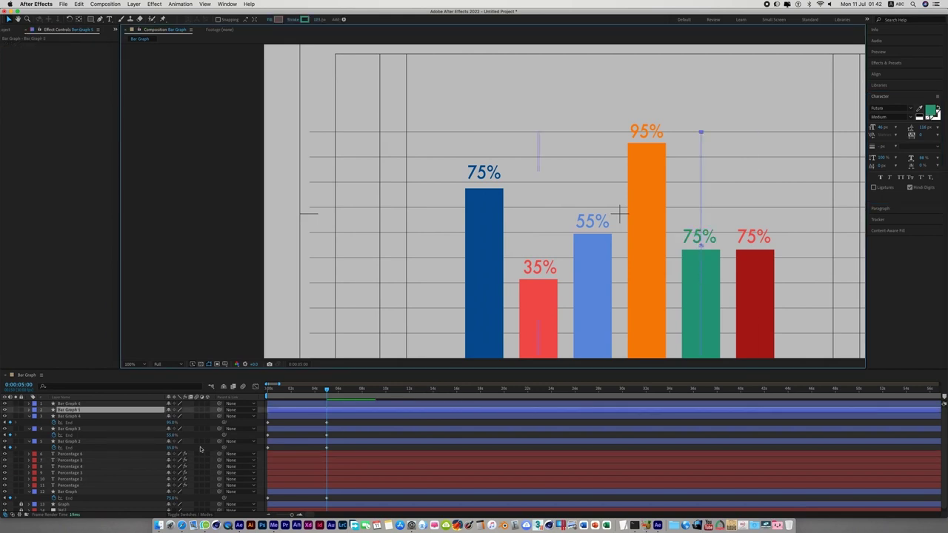
key("u")
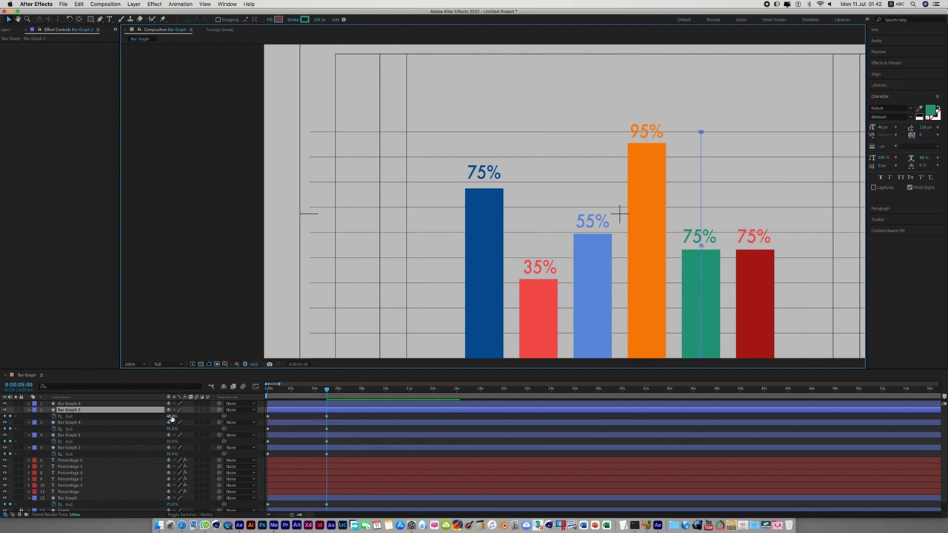
left_click(698, 242)
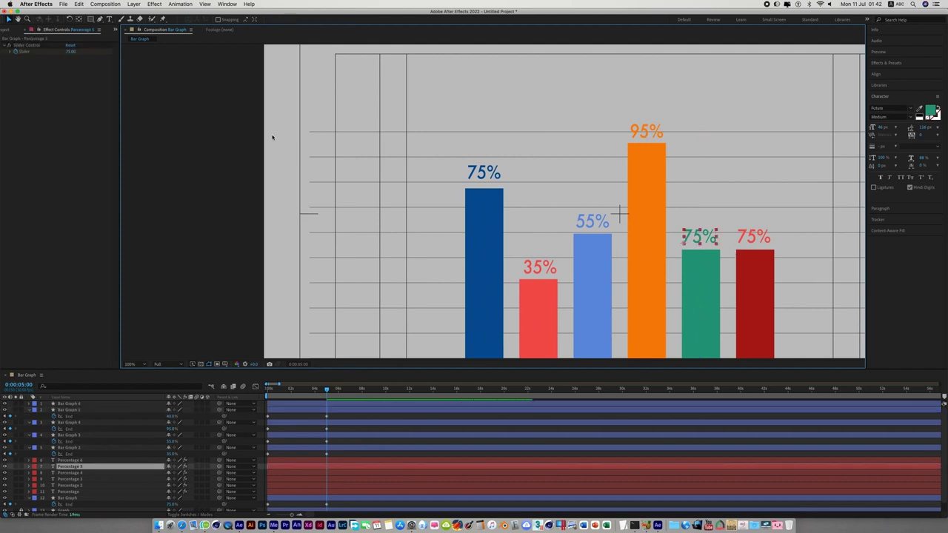
left_click(71, 52)
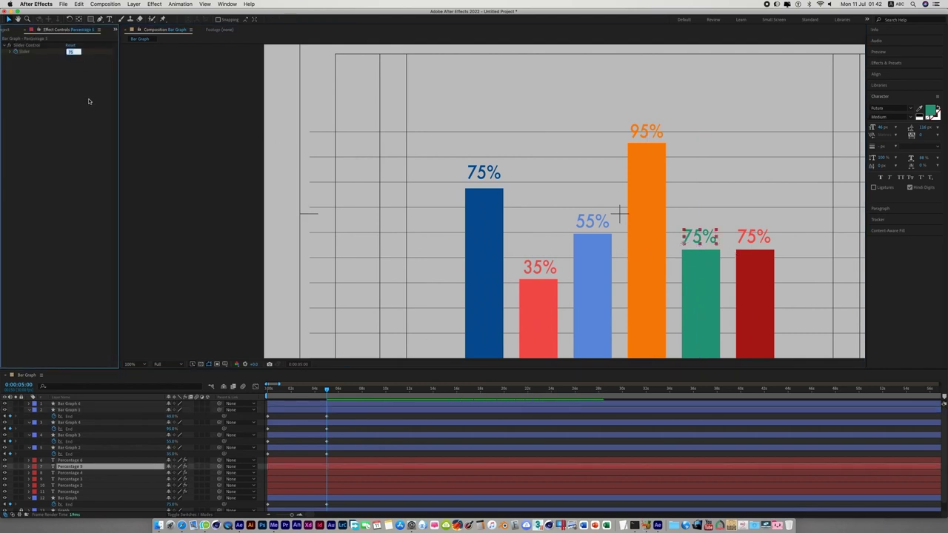
type("48")
key("Return")
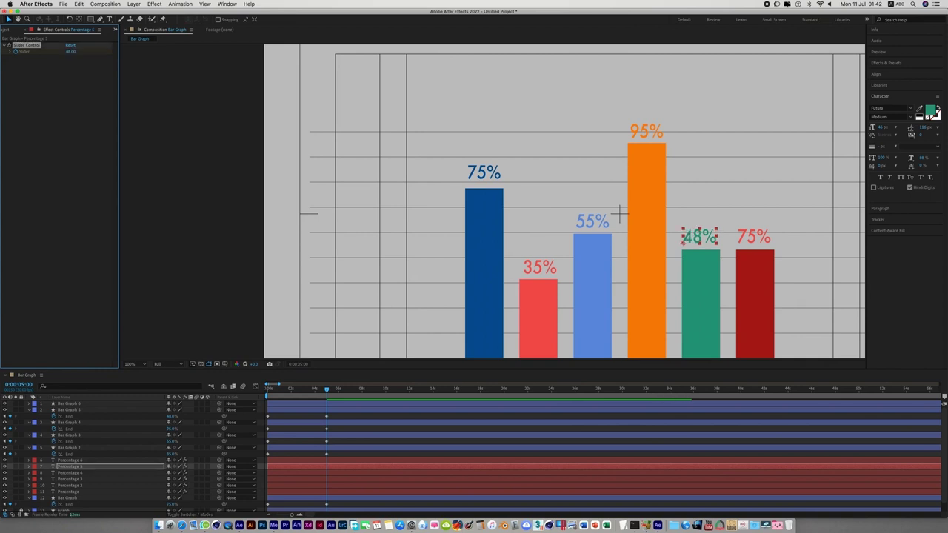
left_click(759, 288)
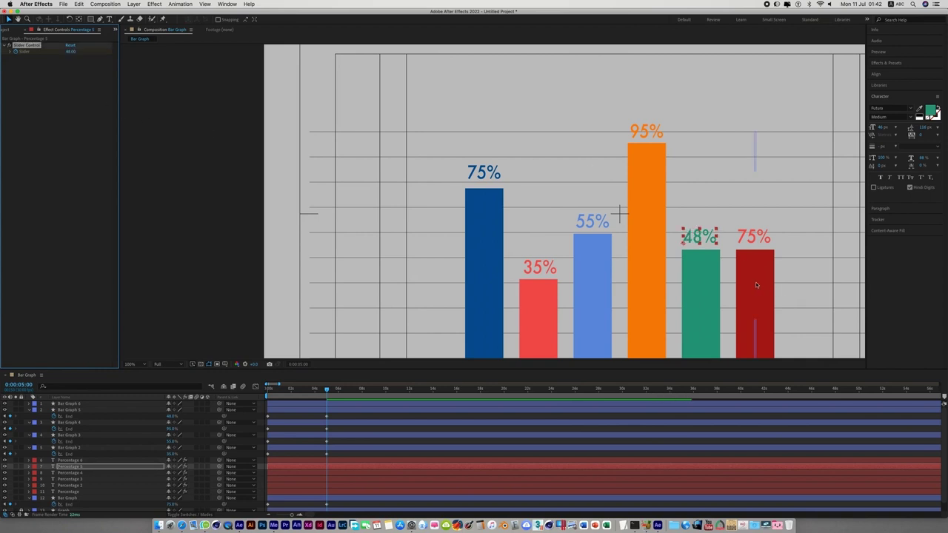
- Colour the sixth label dark red and set the red bar's End to 68%
left_click(765, 238)
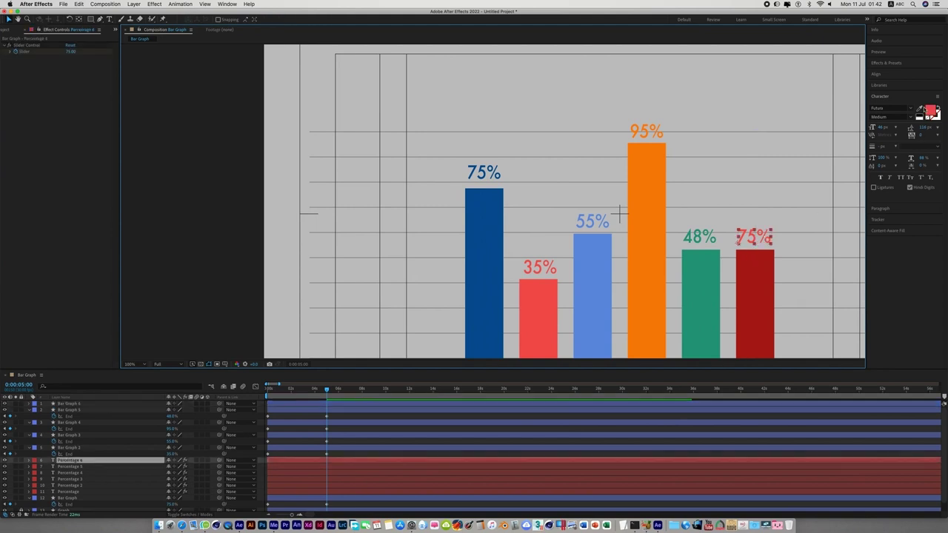
left_click(755, 267)
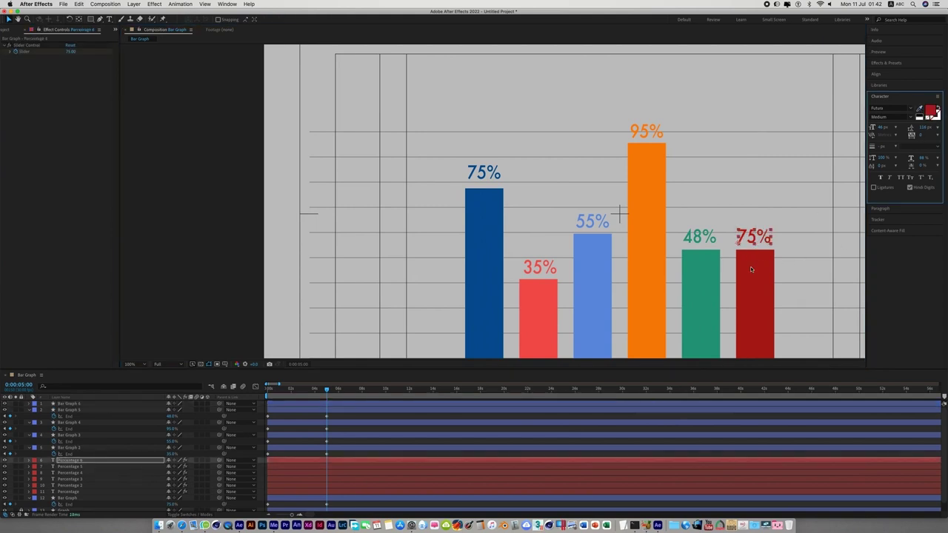
left_click(220, 159)
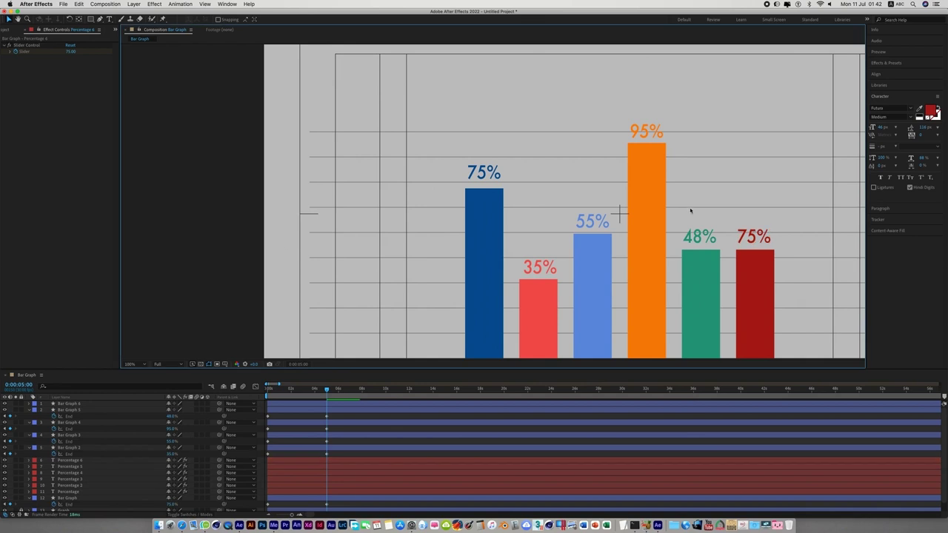
left_click(756, 272)
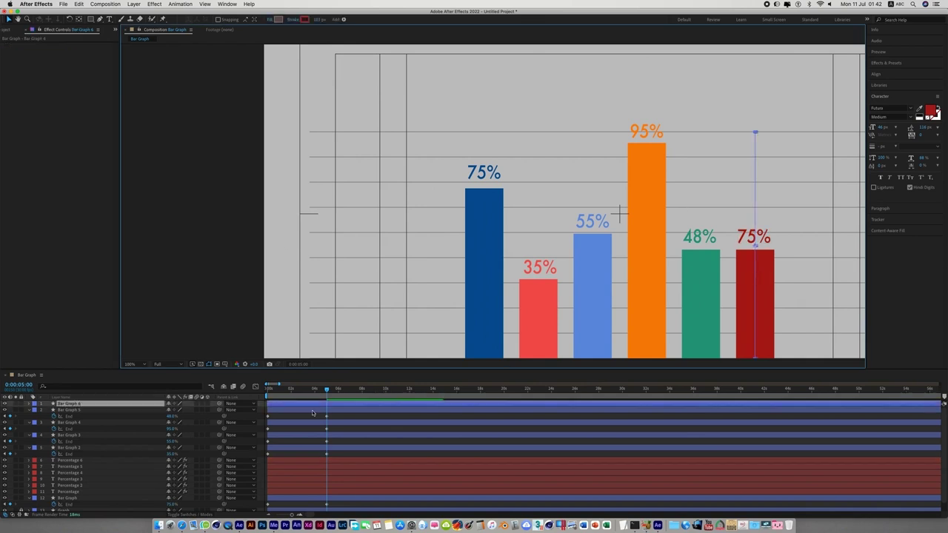
key("u")
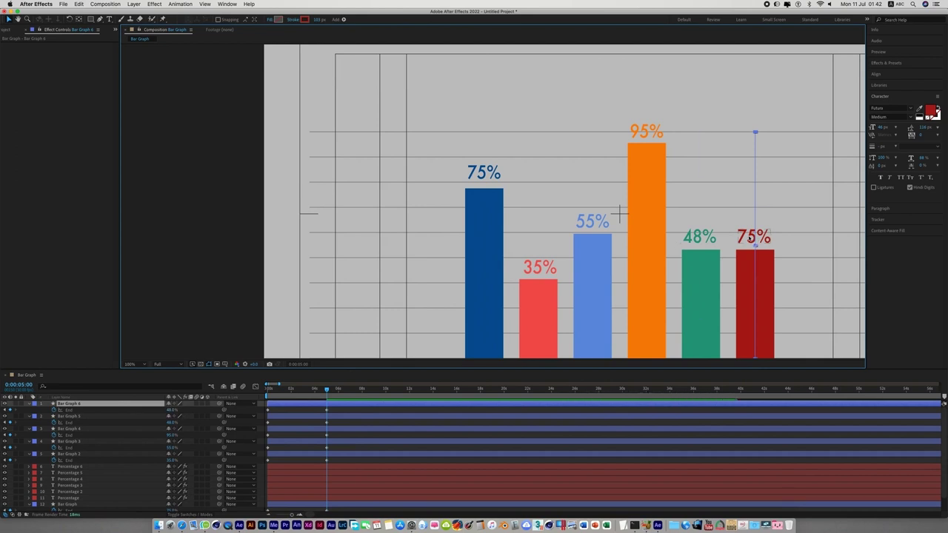
left_click(750, 237)
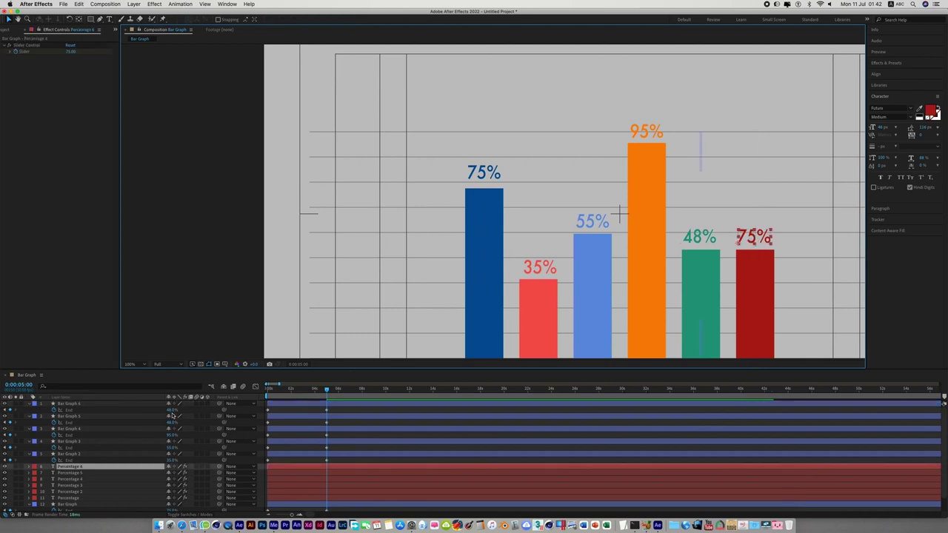
left_click(753, 274)
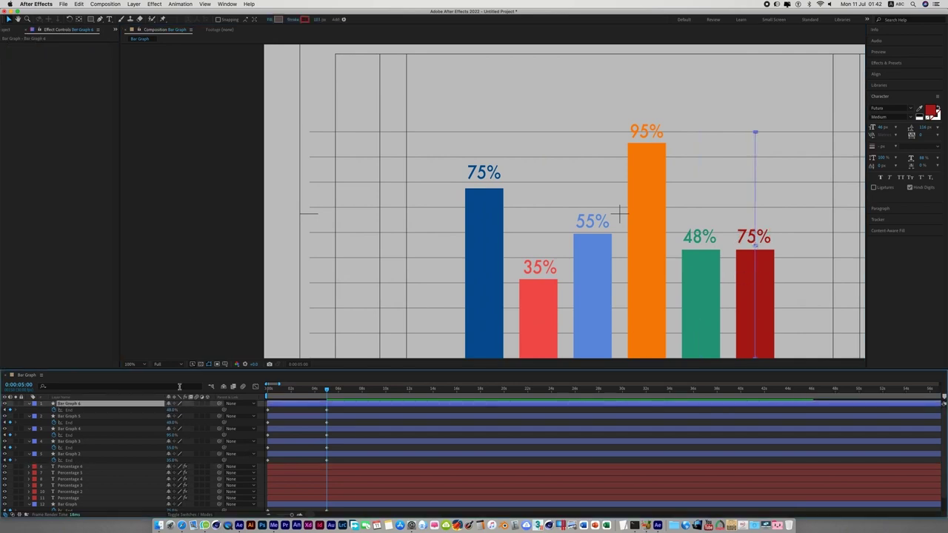
left_click(172, 409)
type("68")
key("Return")
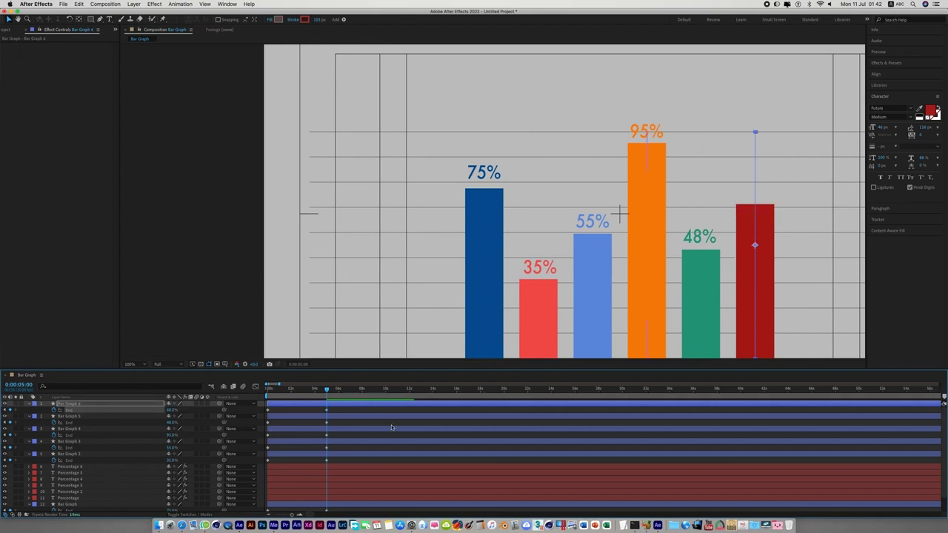
- Nudge the dark red label up above its bar and set its Slider to 68
left_click(318, 468)
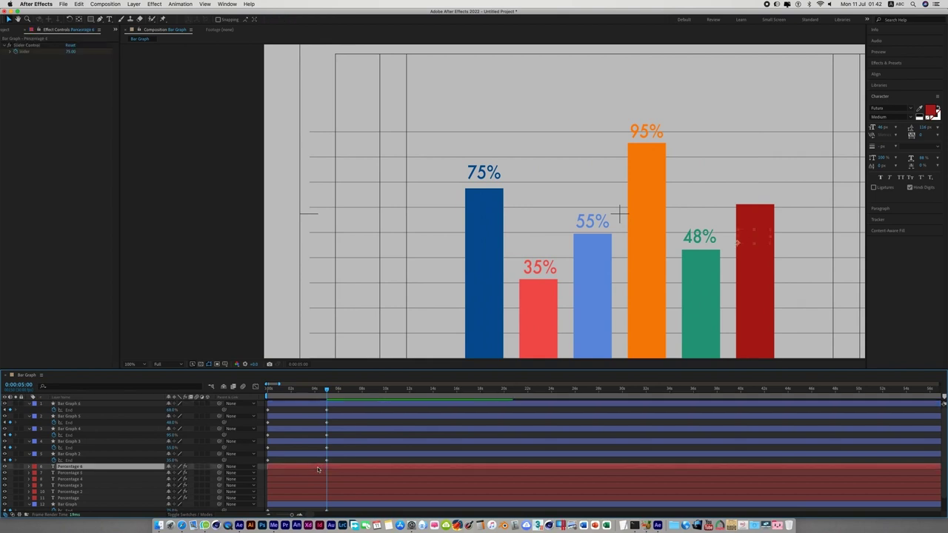
key("shift+Up")
key("shift+Up")
key("shift+Up")
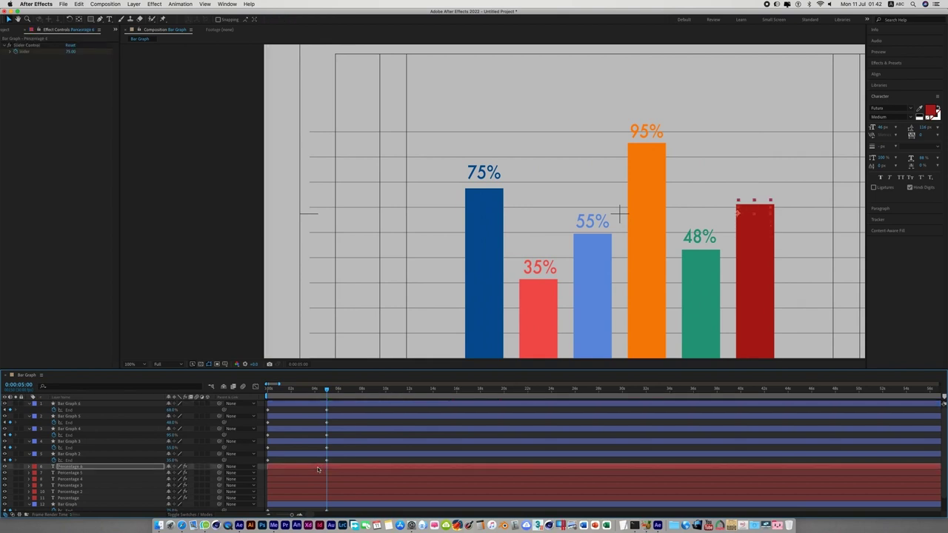
key("shift+Up")
left_click(71, 51)
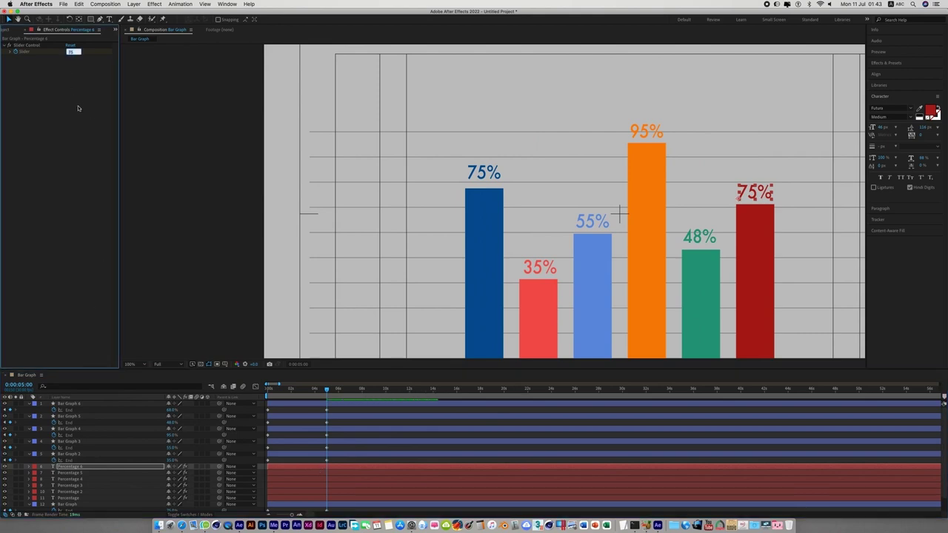
type("68")
key("Return")
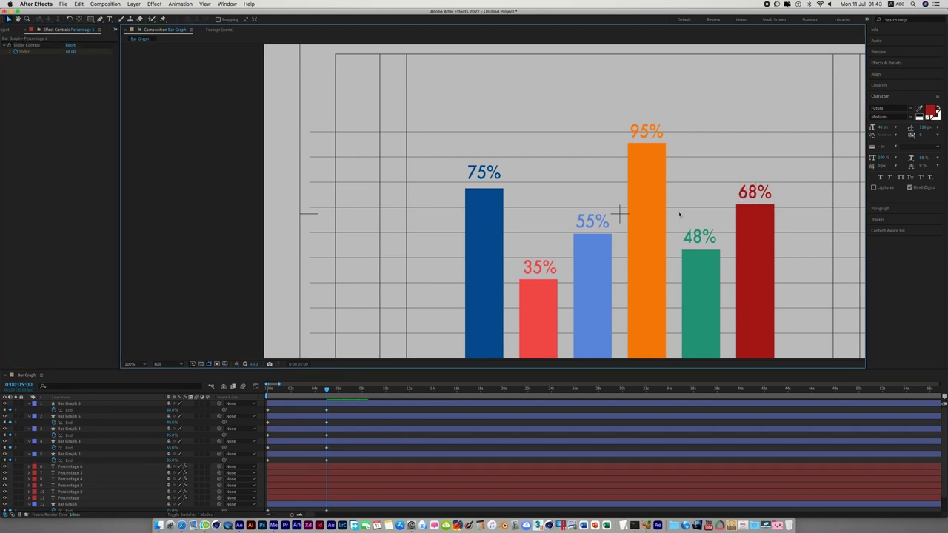
key("comma")
key("comma")
- Rewind to 0:00 and preview all six bars growing with their labels counting up
key("h")
key("v")
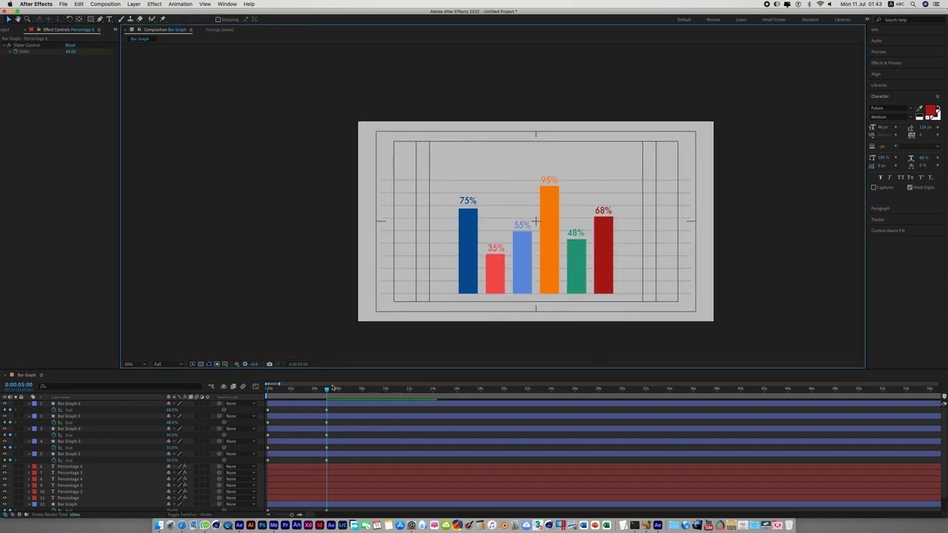
left_click_drag(326, 388, 256, 394)
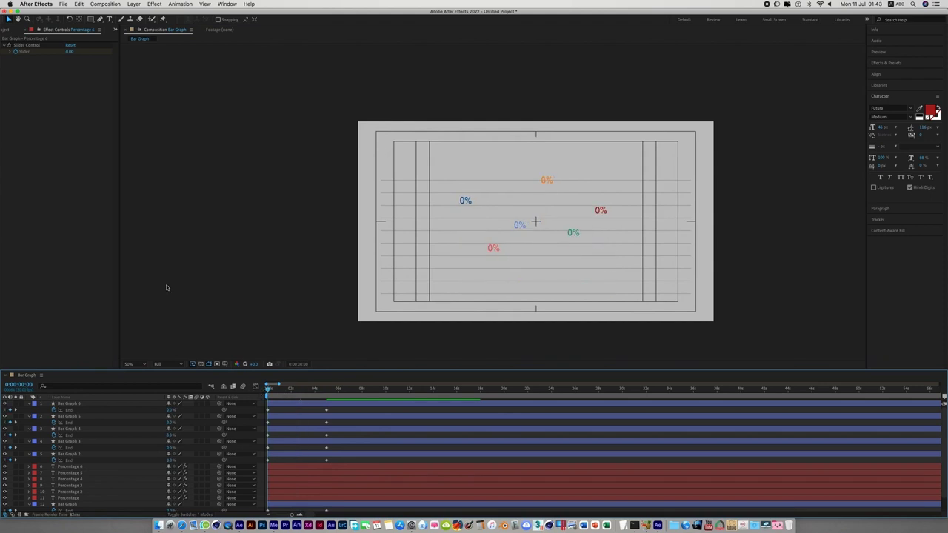
key("space")
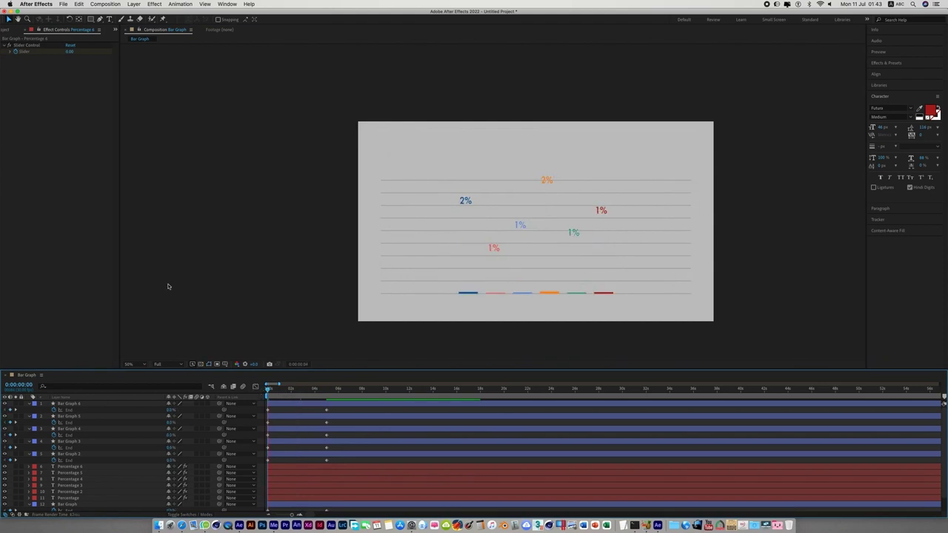
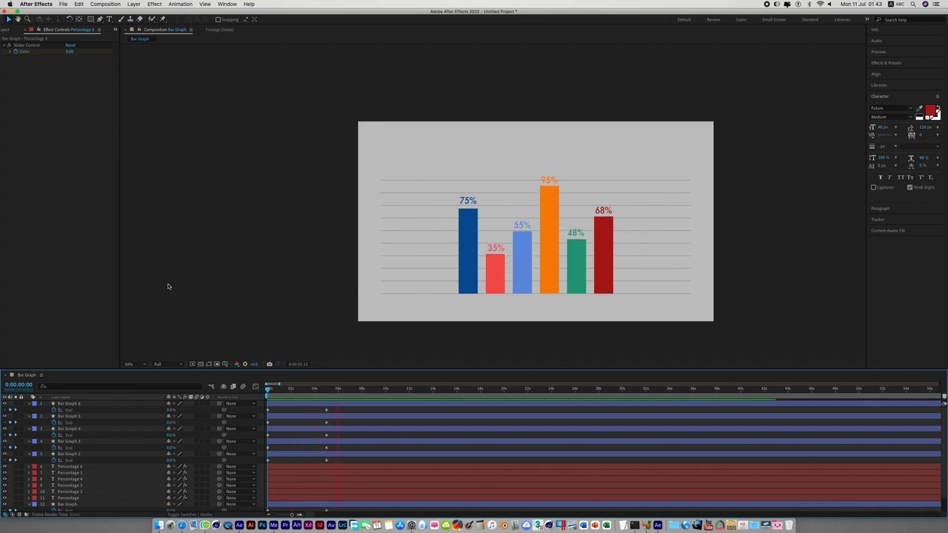
- Replay the finished bar animation and check the labels near five seconds (75%, 35%, 55%, 95%, 48%, 68%)
key("space")
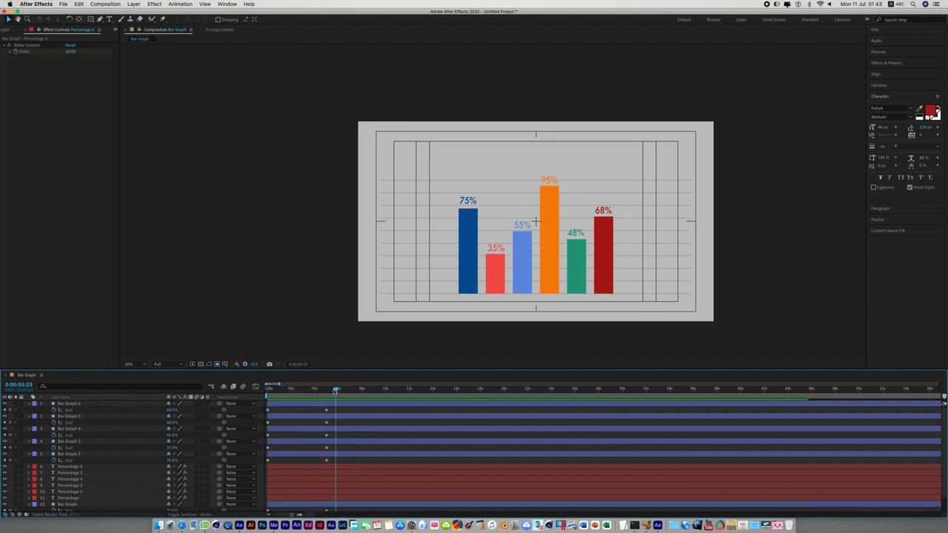
mouse_move(340, 390)
left_mouse_down()
mouse_move(258, 400)
mouse_move(327, 397)
left_mouse_up()
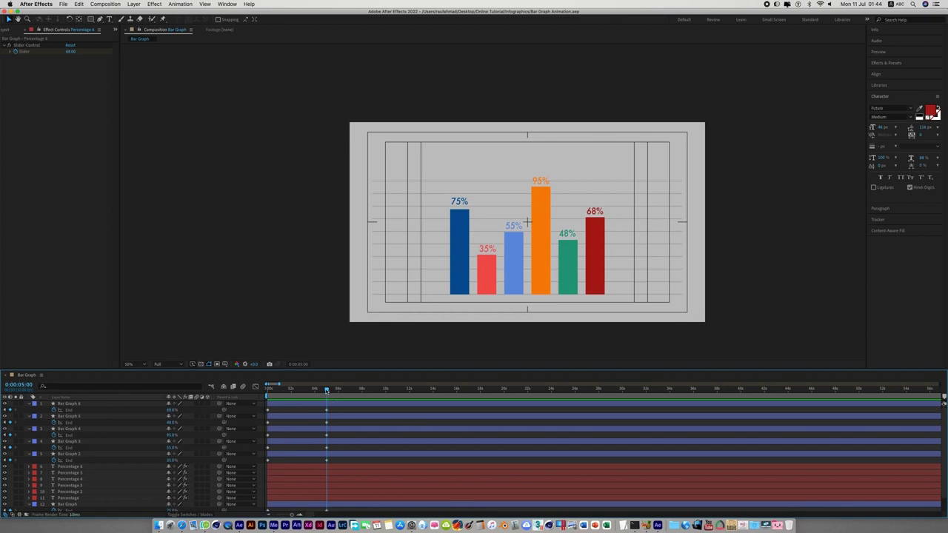
key("space")
key("space")
left_click_drag(335, 391, 340, 391)
- Select the blue 75% bar layer and reveal its Contents > Shape 1 > Path 1 > Path property
left_click(287, 314)
left_click(459, 263)
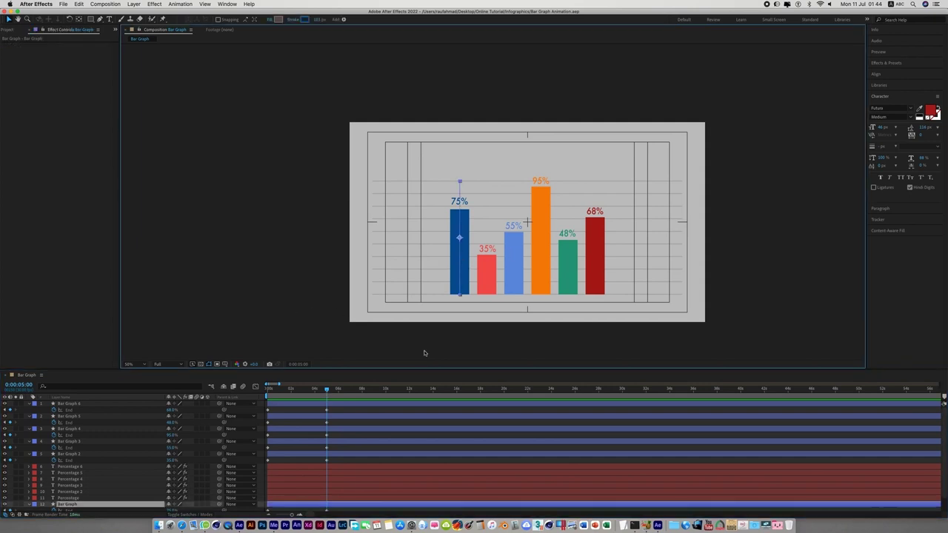
scroll(298, 472, "down", 1)
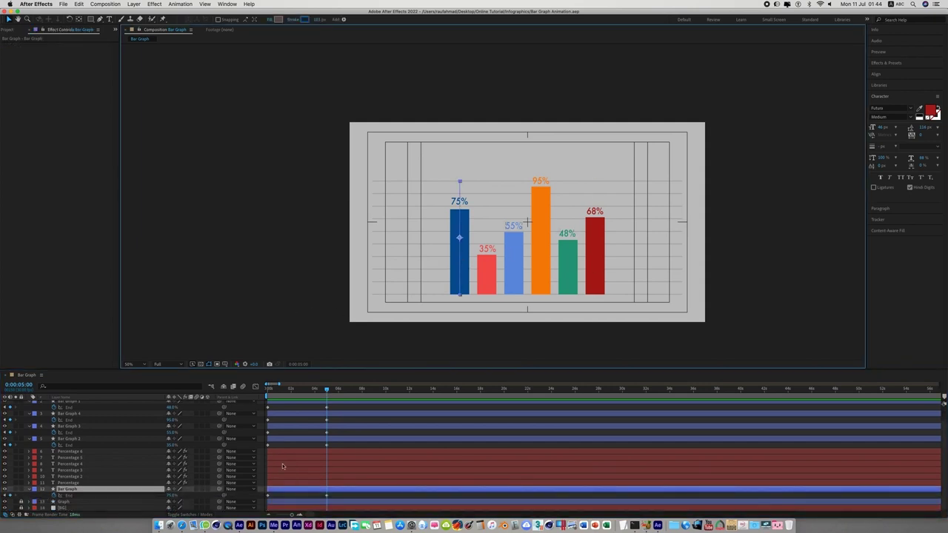
left_click(28, 489)
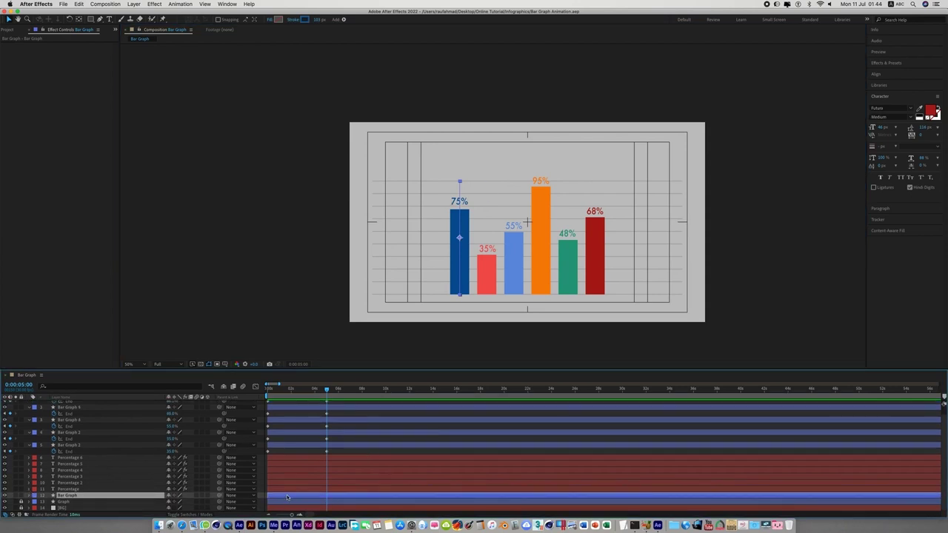
left_click(29, 495)
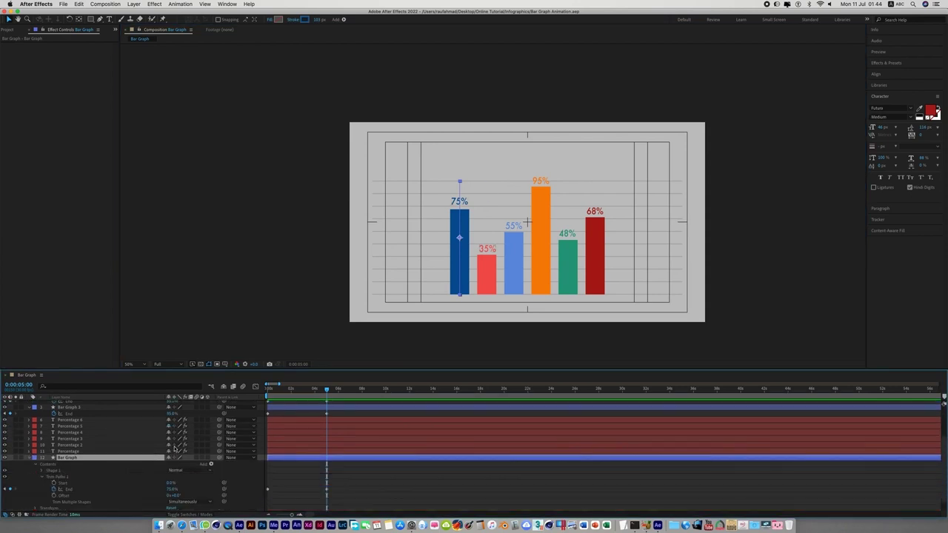
scroll(87, 496, "down", 1)
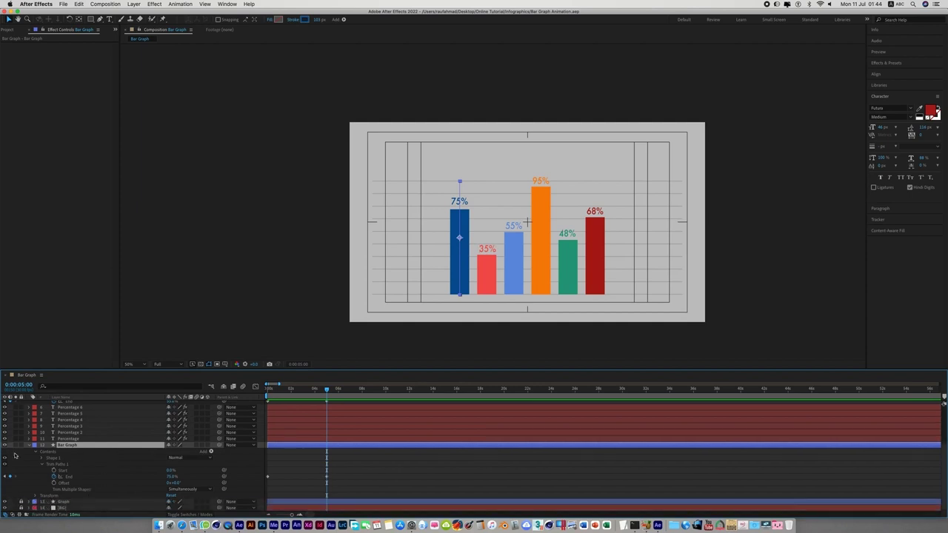
left_click(41, 458)
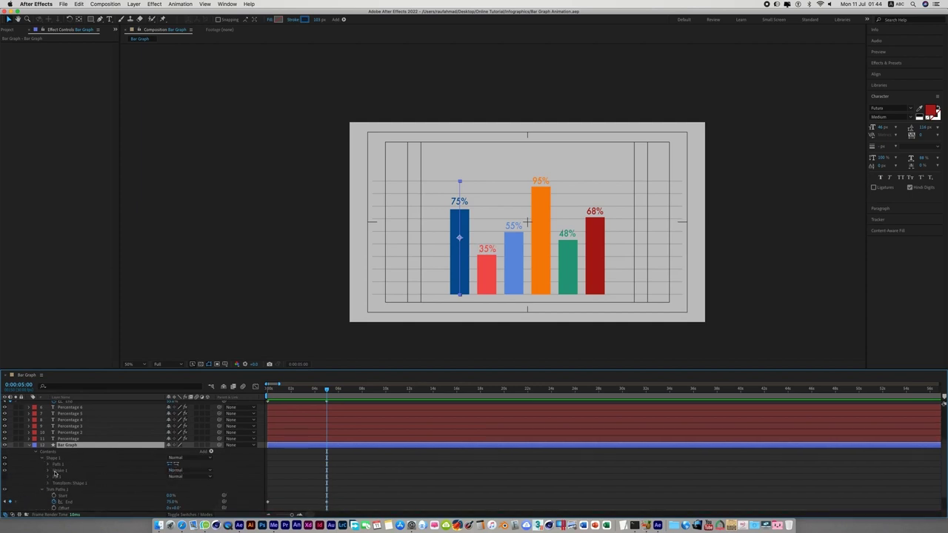
left_click(48, 464)
left_click(69, 471)
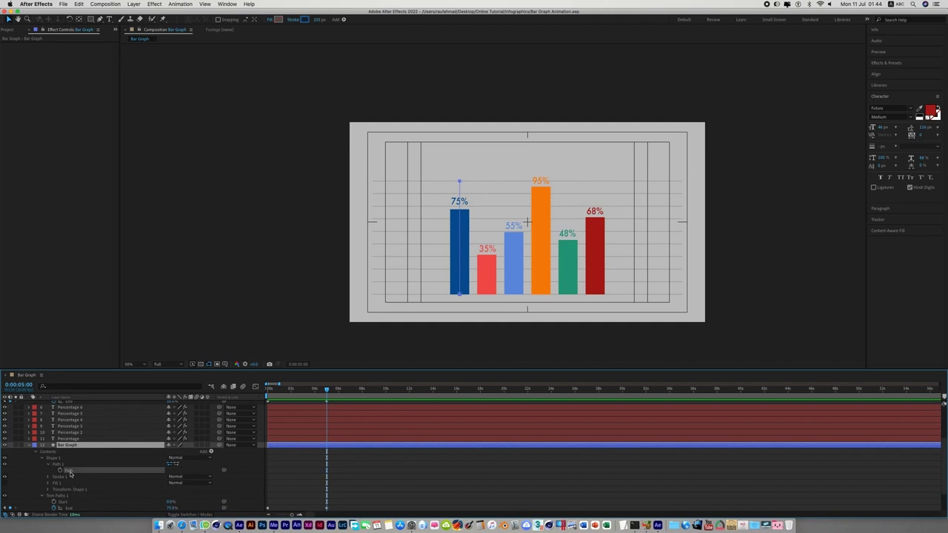
- At 0:00, copy the bar's Path with property links and select the blue 0% label
left_click_drag(326, 389, 267, 390)
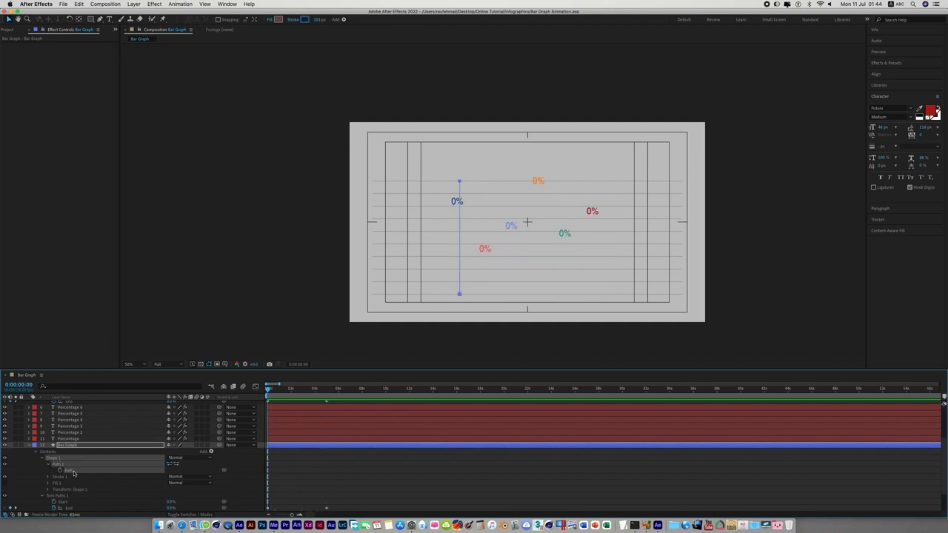
left_click(78, 4)
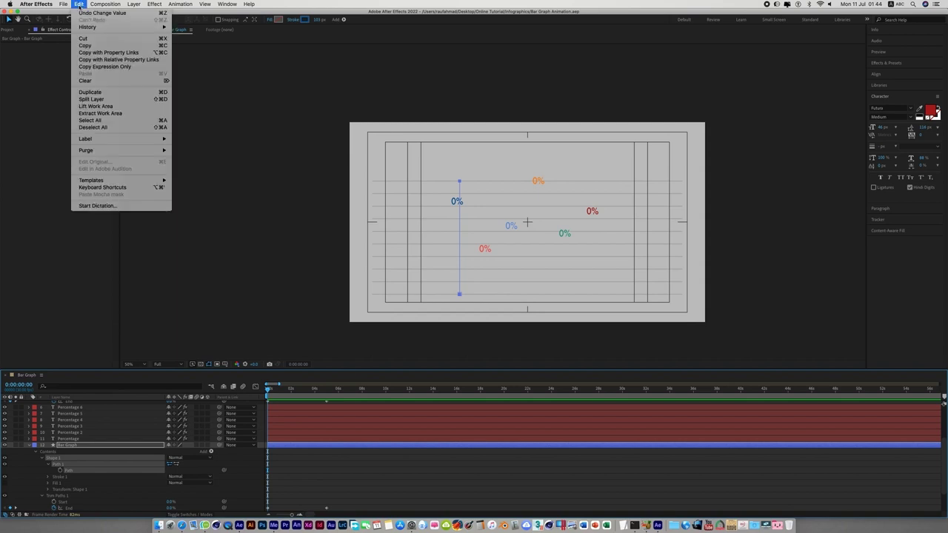
left_click(109, 52)
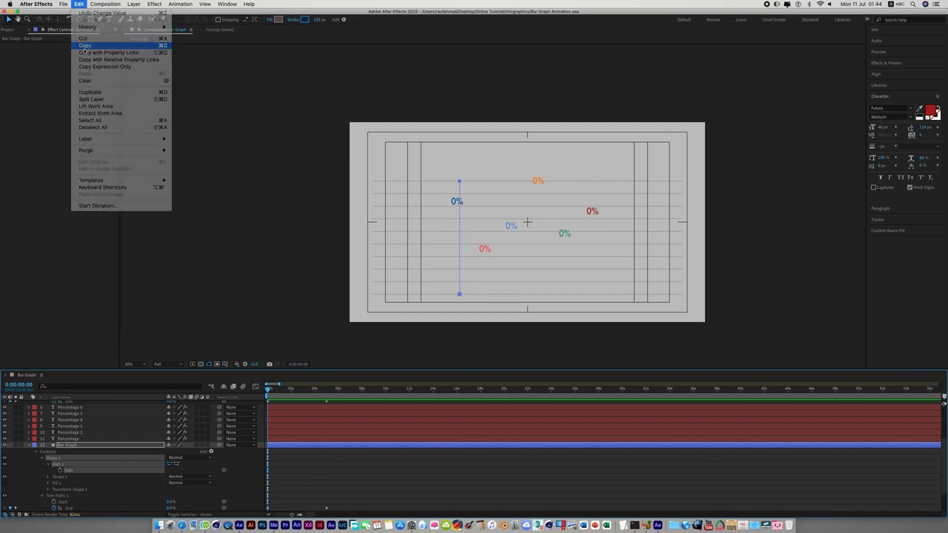
left_click(159, 111)
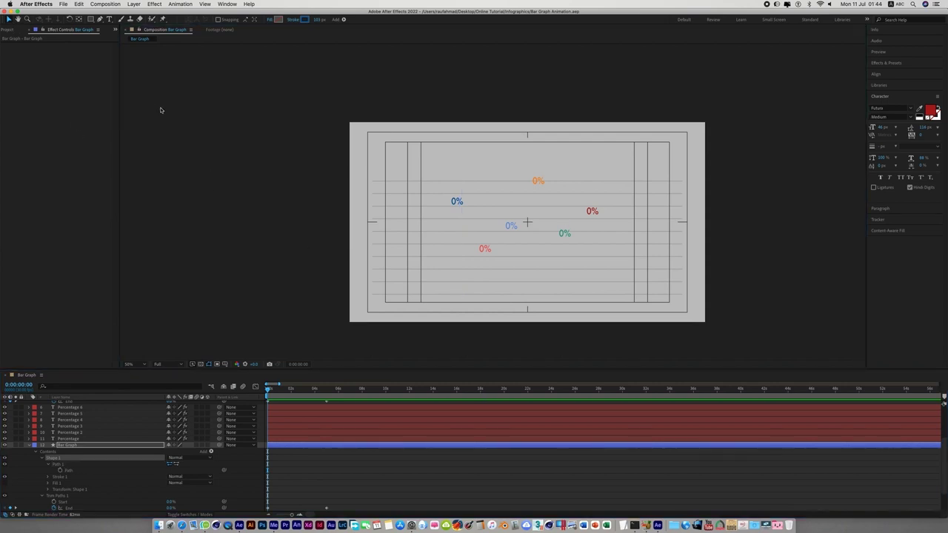
left_click(462, 202)
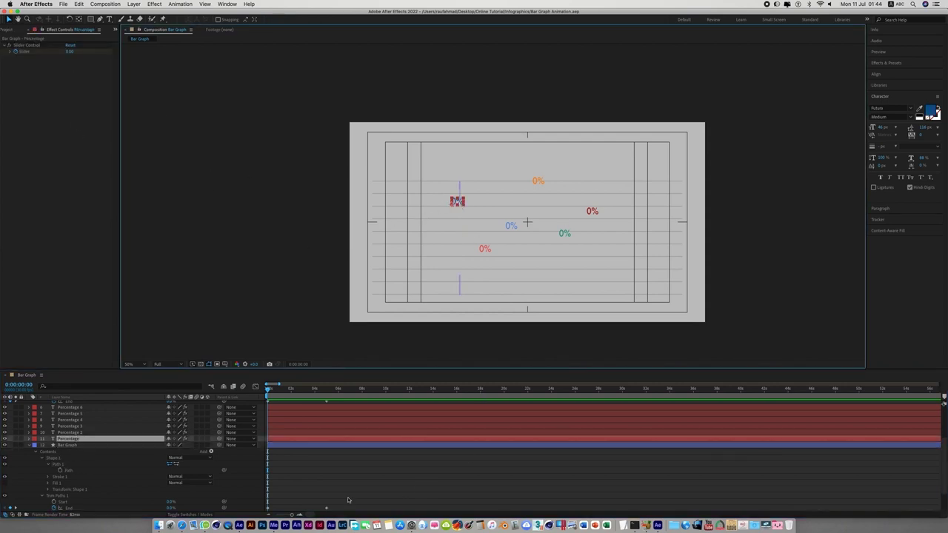
- Paste the copied bar path into the Percentage label's Transform > Position property
left_click(30, 439)
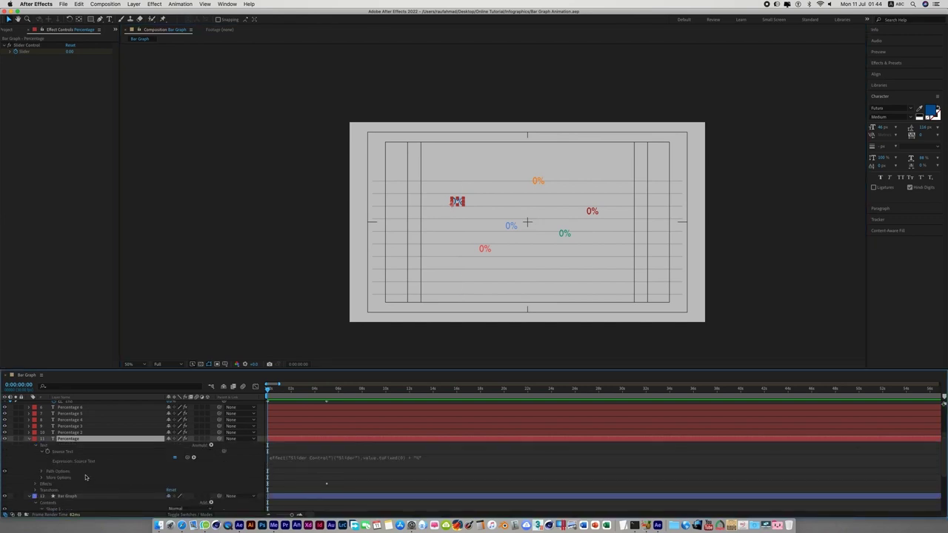
left_click(36, 490)
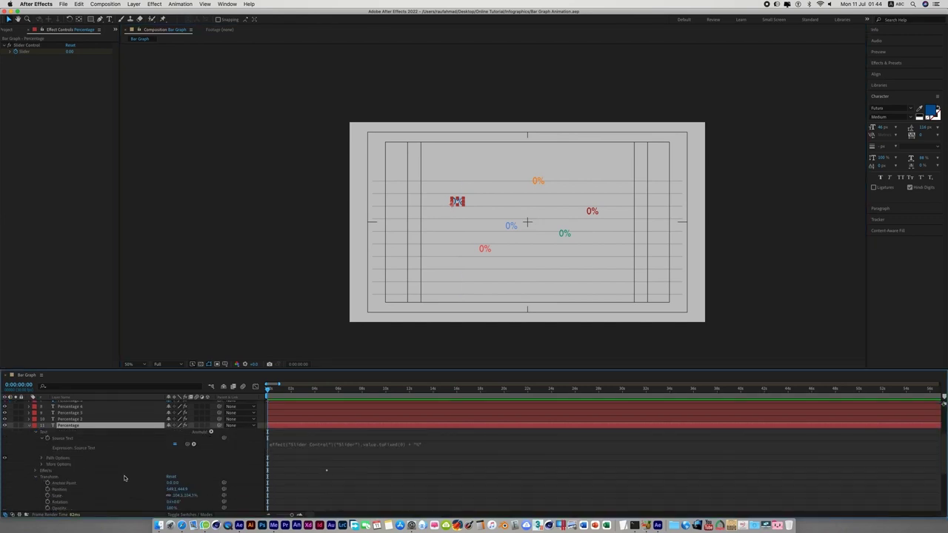
scroll(125, 477, "down", 1)
left_click(59, 483)
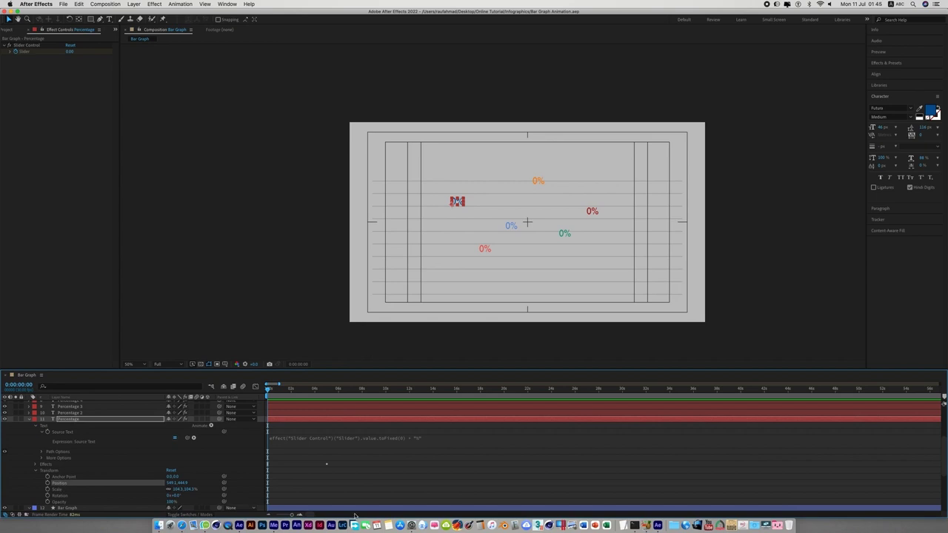
key("ctrl+v")
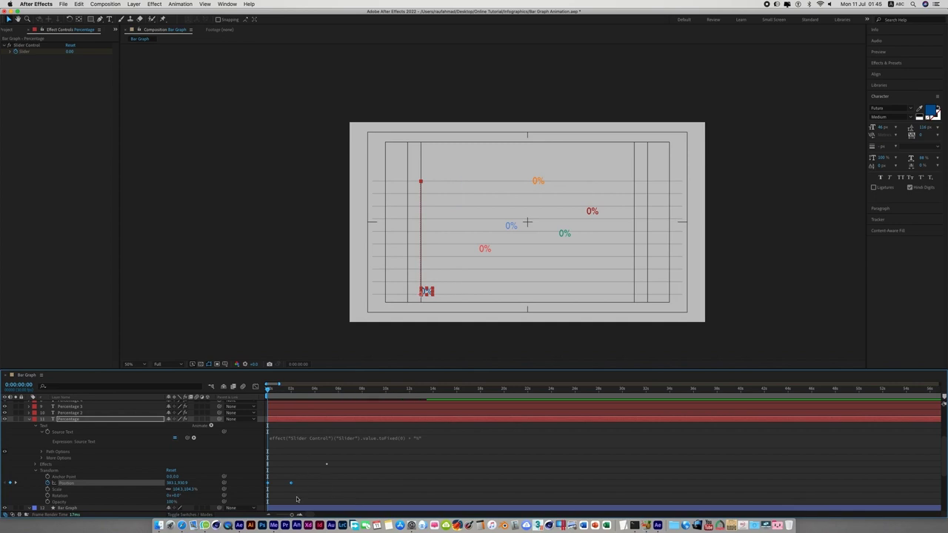
key("k")
- Scrub to five seconds to check the label reaching the top at 75%
left_click_drag(318, 408, 329, 409)
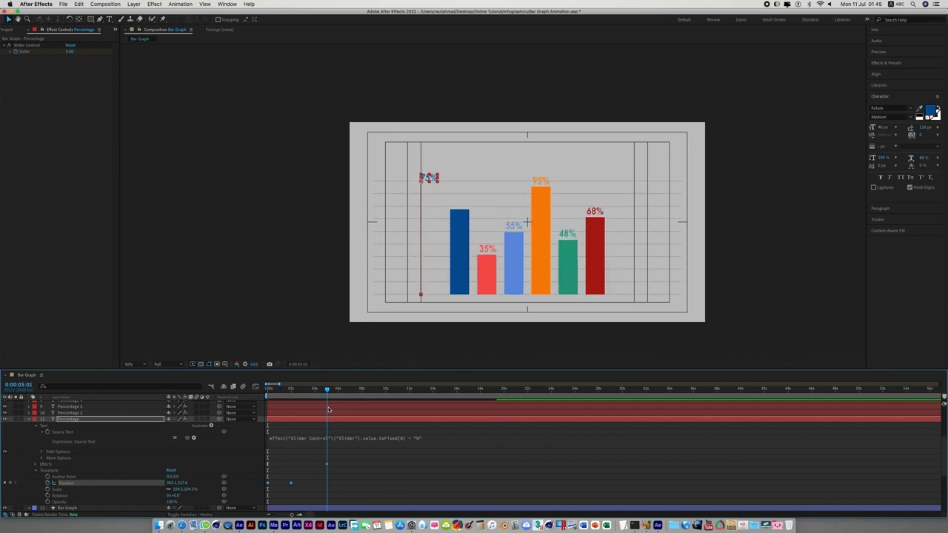
left_click_drag(329, 409, 328, 410)
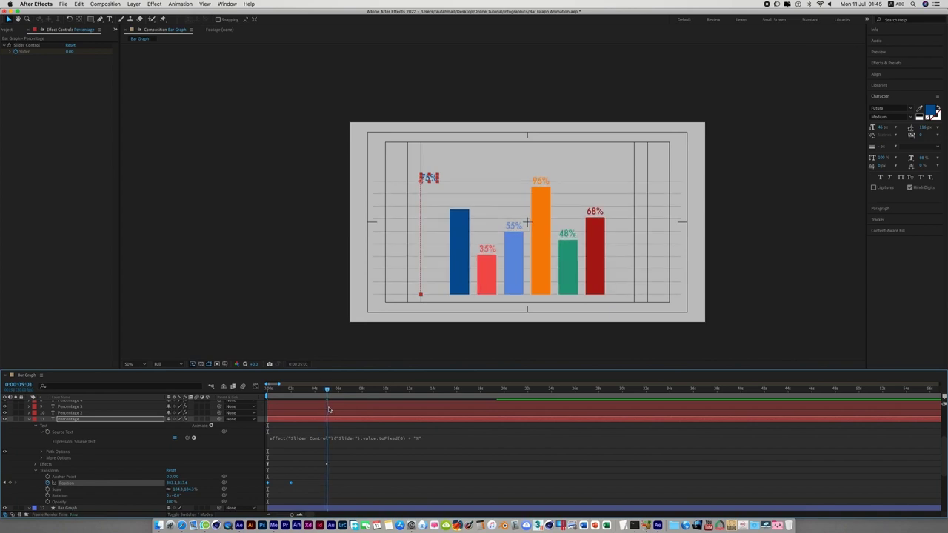
left_click(296, 490)
left_click(294, 485)
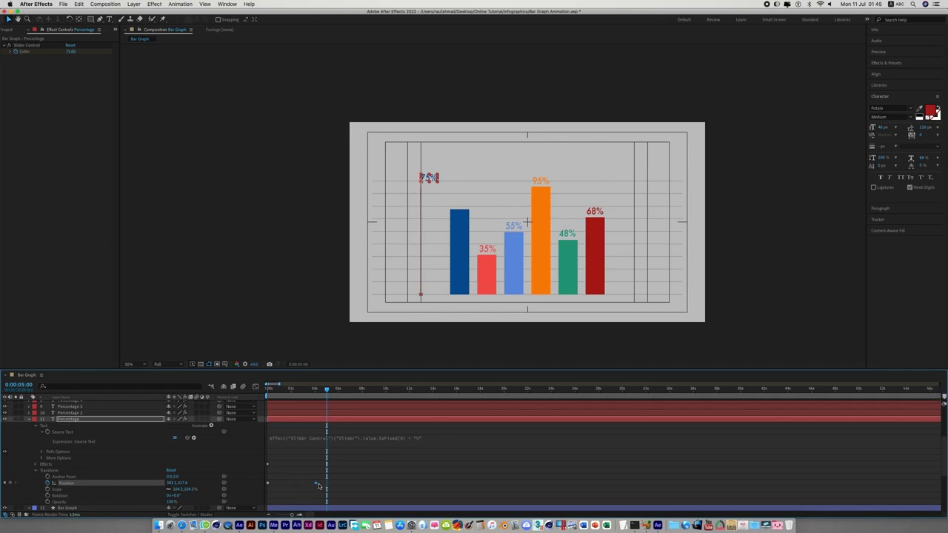
left_click(304, 333)
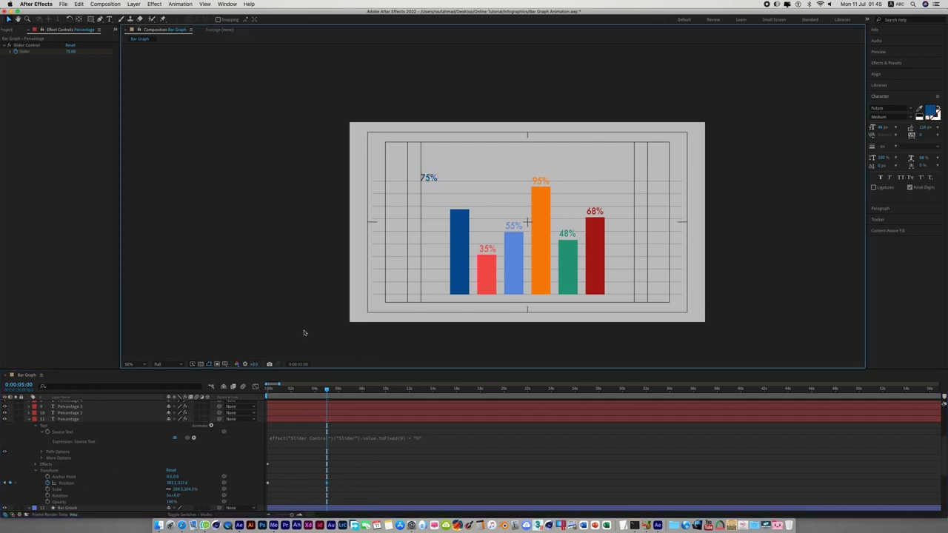
left_click_drag(326, 391, 269, 415)
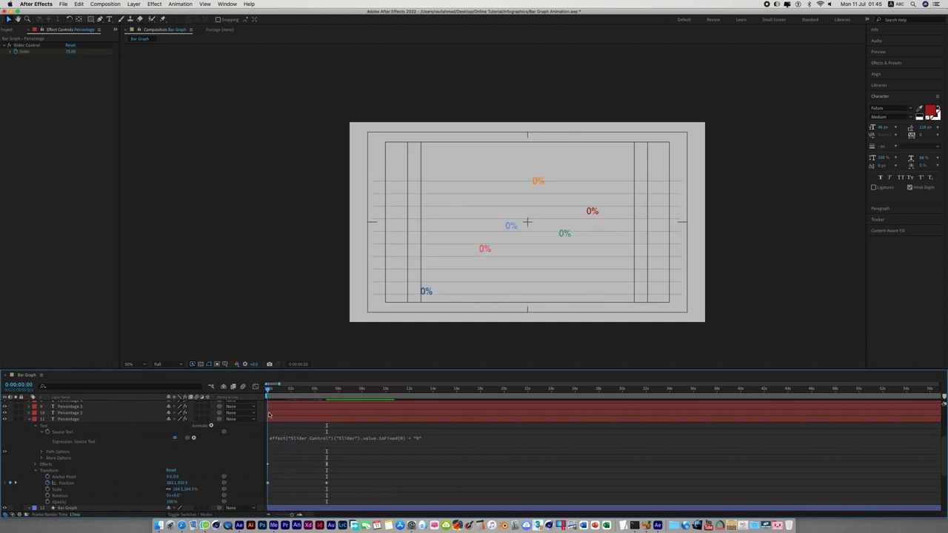
key("apostrophe")
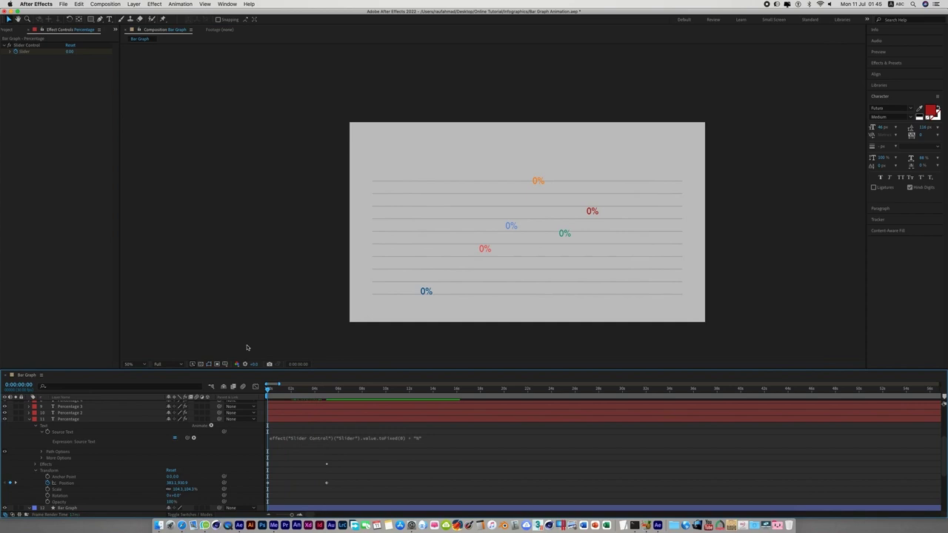
key("space")
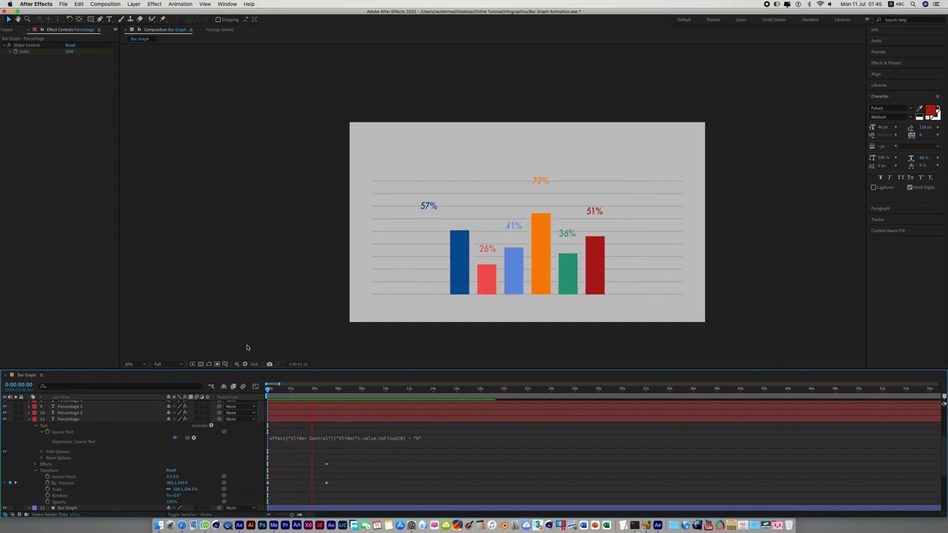
key("space")
left_click(326, 390)
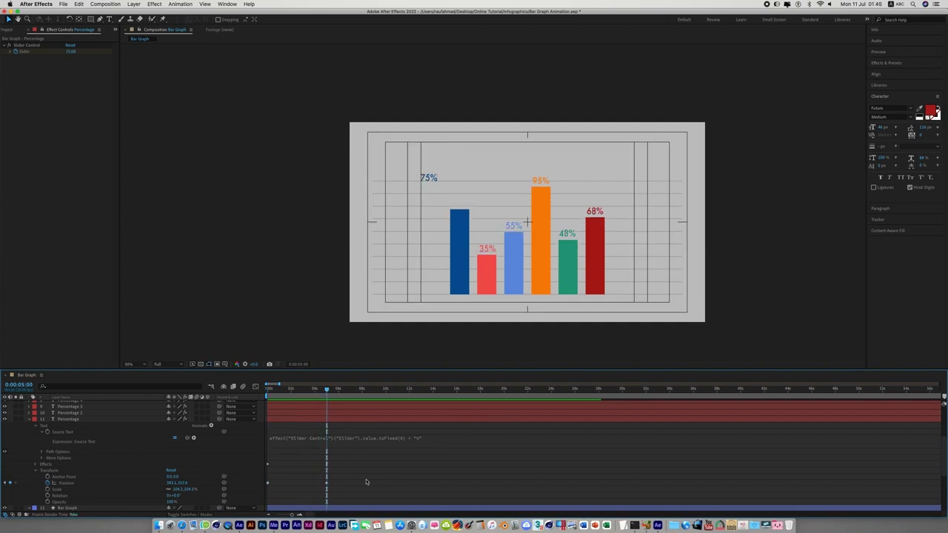
left_click(431, 180)
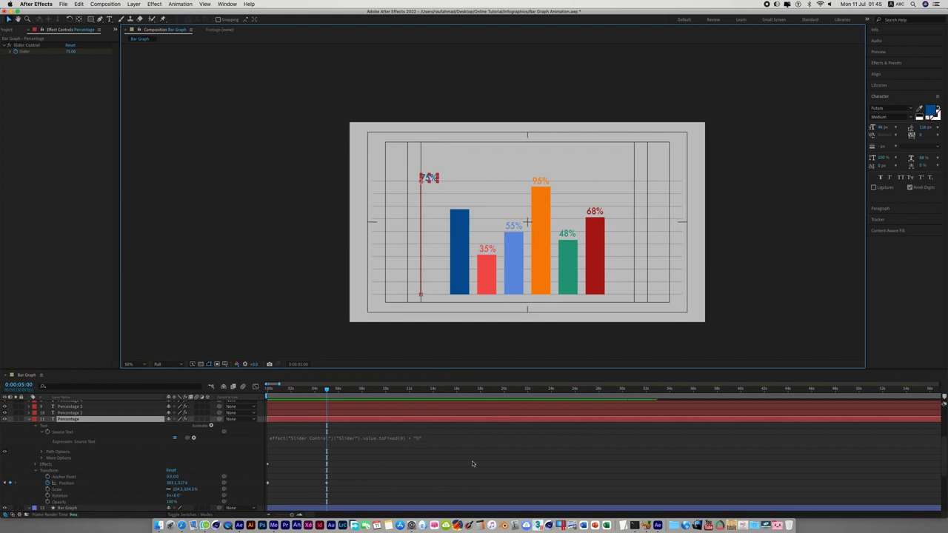
- Show the label's animated properties with U and drag the 75% label right over the blue bar
key("u")
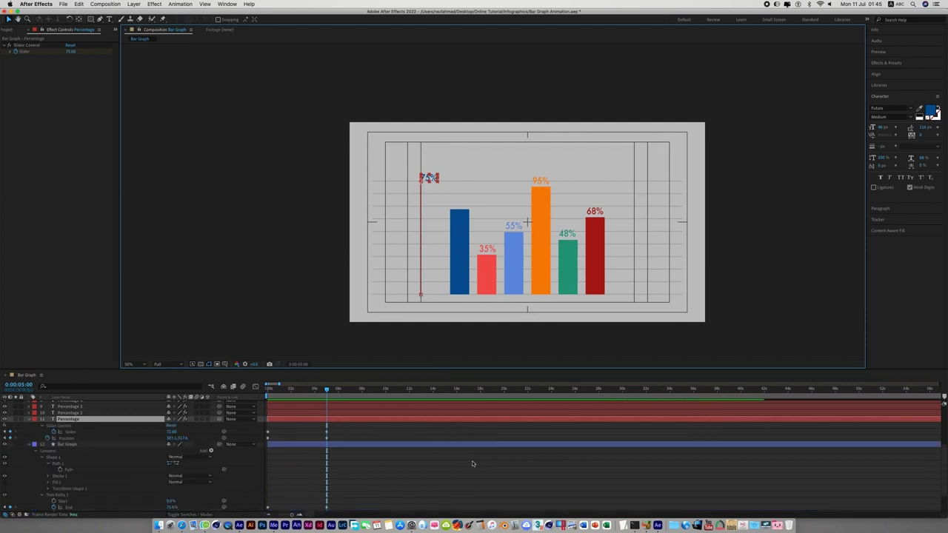
scroll(389, 491, "down", 2)
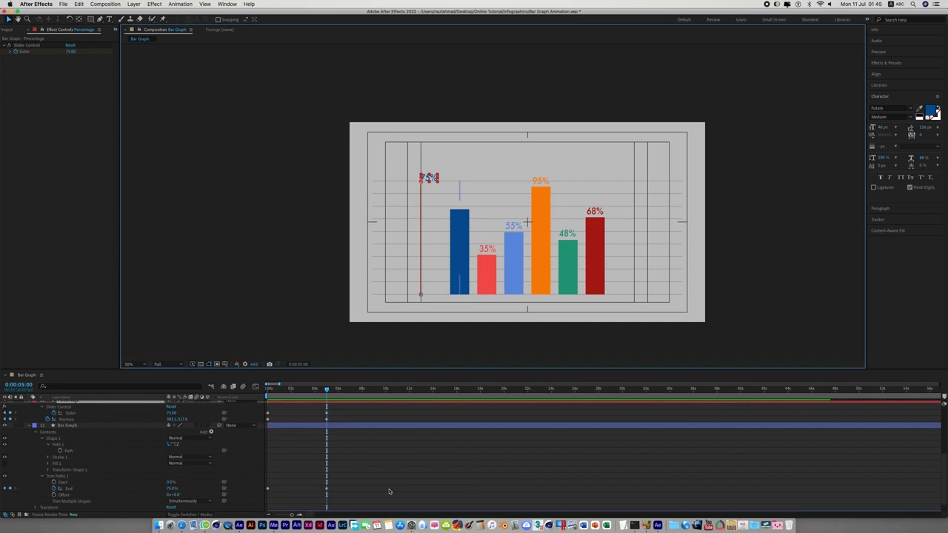
key("u")
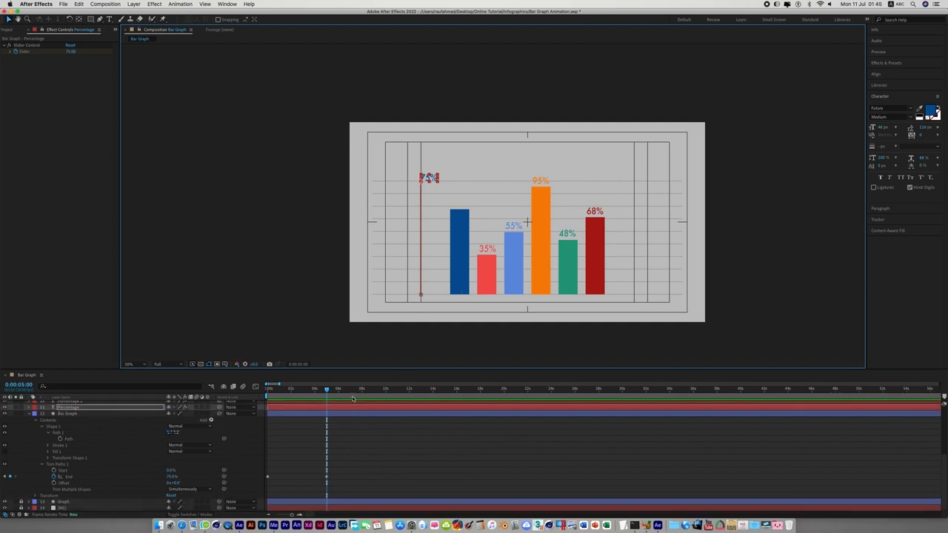
key("u")
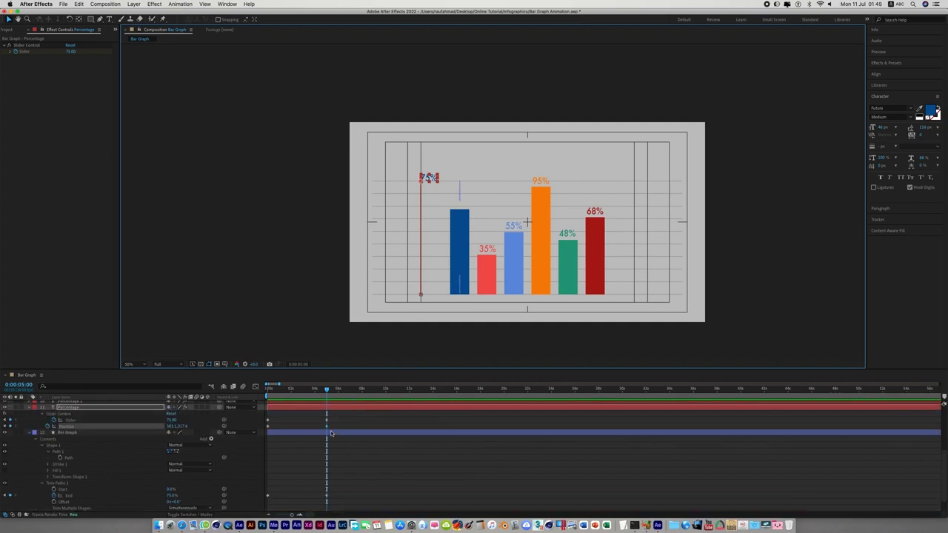
left_click(79, 427)
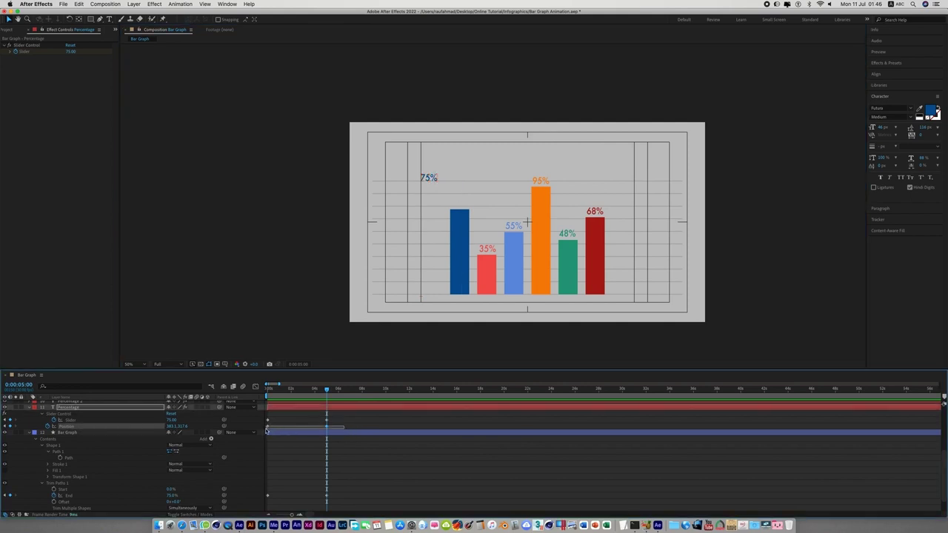
left_click(262, 434)
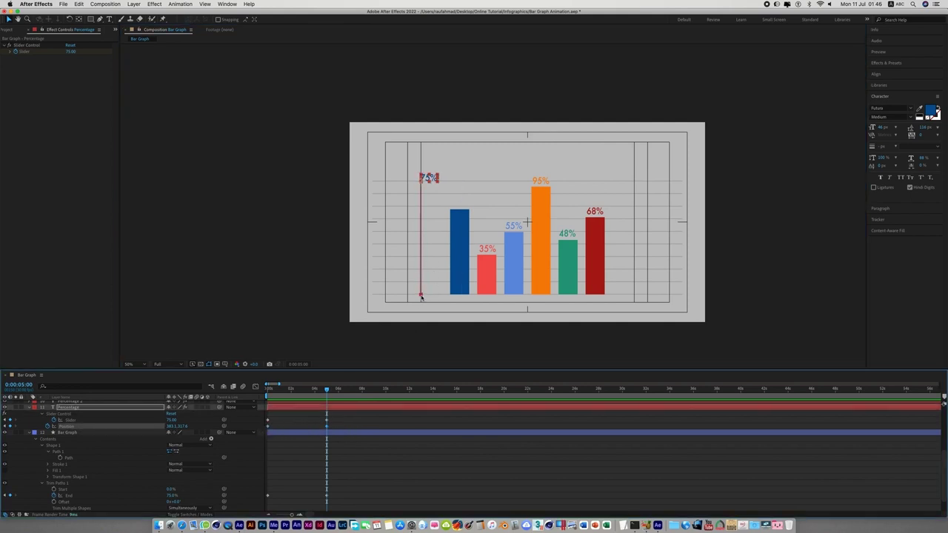
left_click_drag(420, 296, 453, 297)
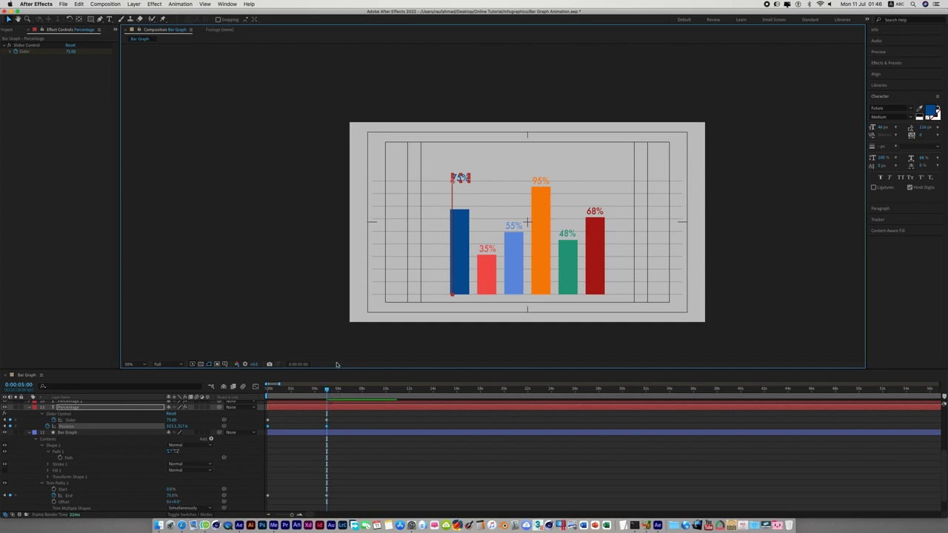
left_click(301, 360)
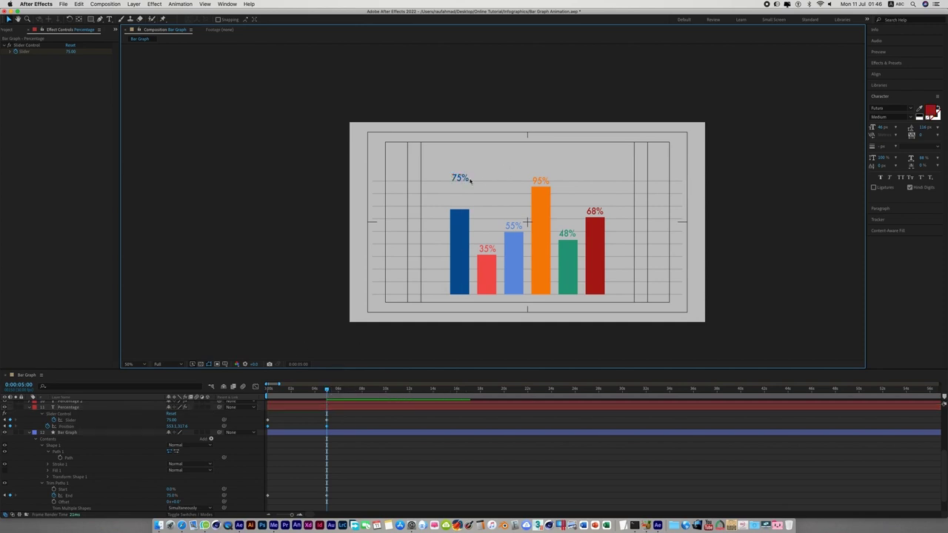
- Seat the 75% label just above the blue bar's top, nudging it down twice
scroll(472, 188, "up", 2)
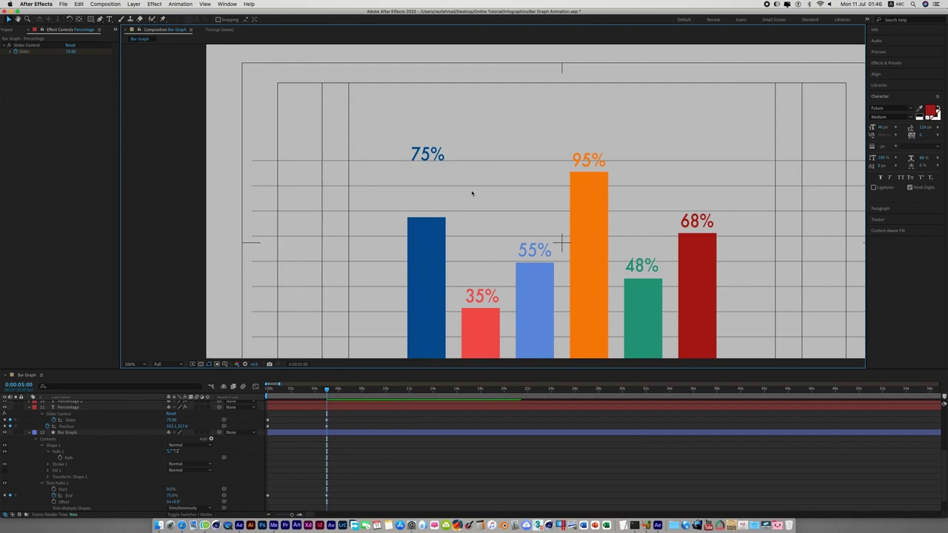
left_click(444, 156)
left_click_drag(439, 146, 439, 186)
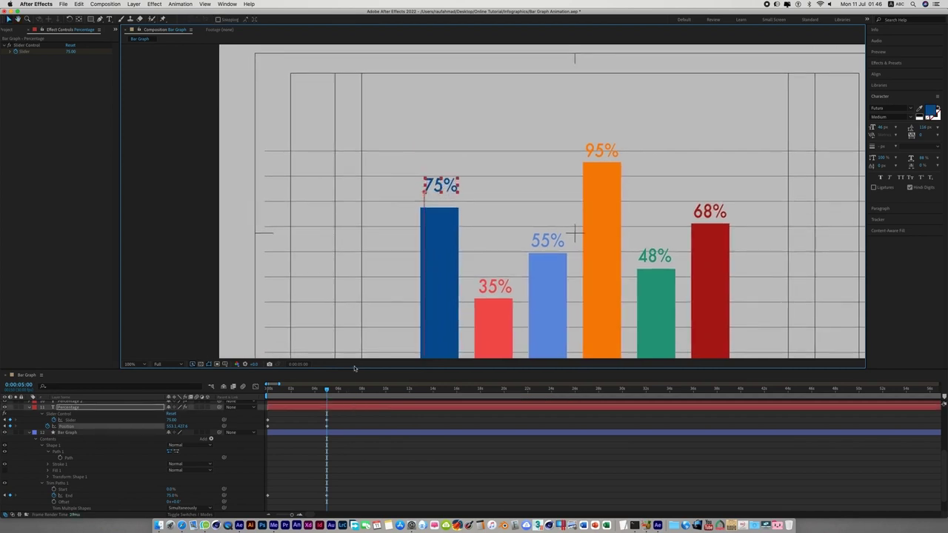
left_click_drag(345, 328, 370, 260)
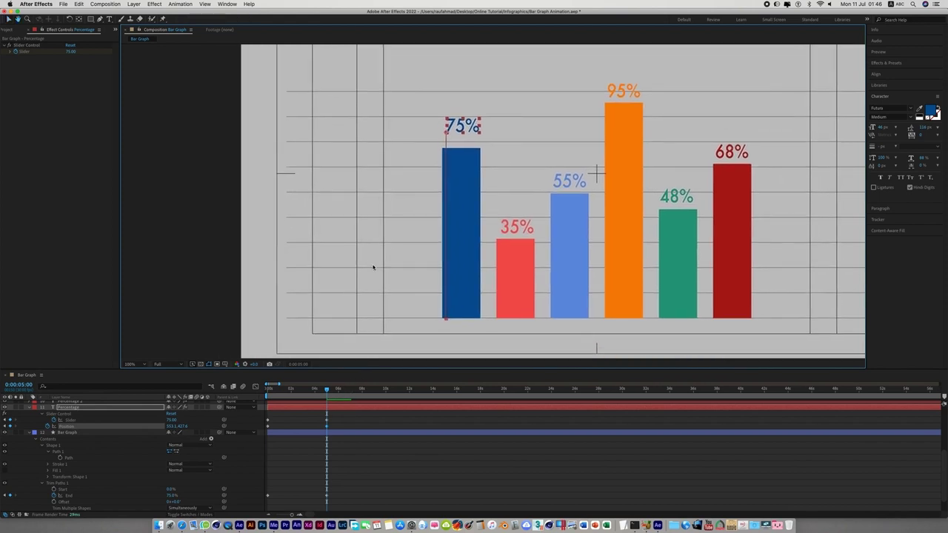
key("Down")
key("Down")
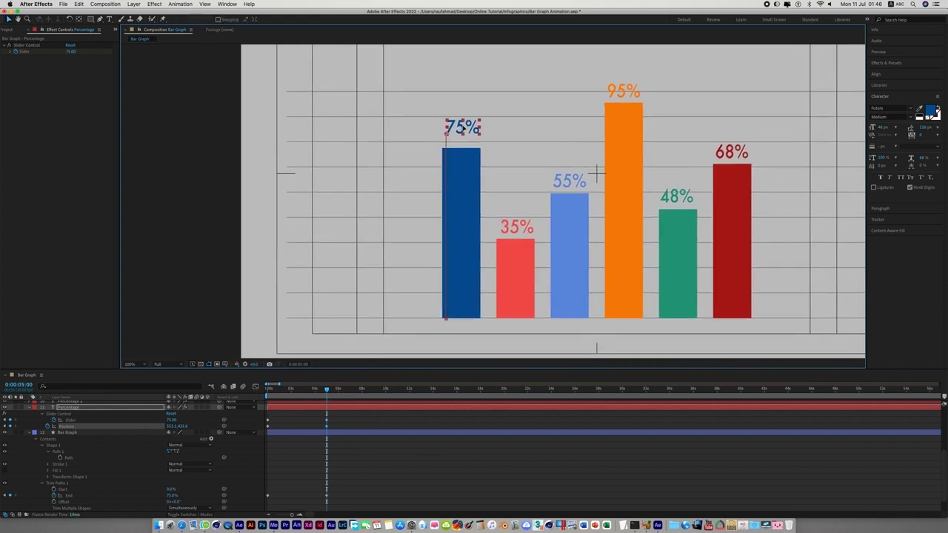
key("Down")
- At 0:00 raise the 0% label to the bar's base, then preview the animation
left_click_drag(328, 390, 268, 393)
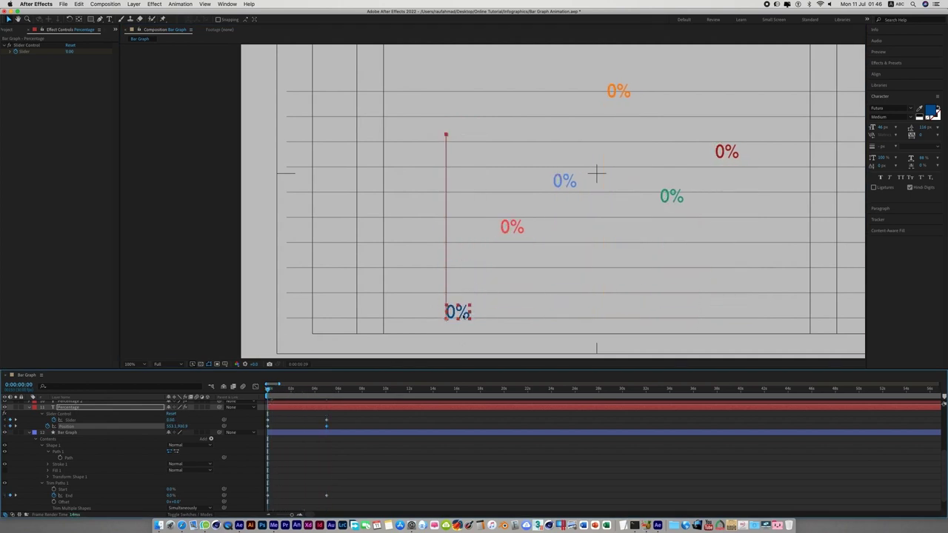
left_click_drag(456, 313, 456, 302)
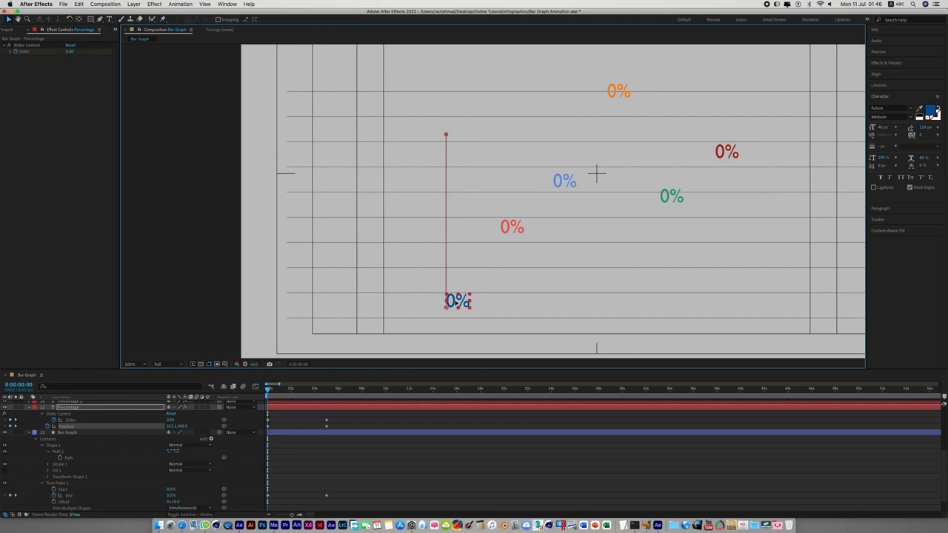
key("super+shift+h")
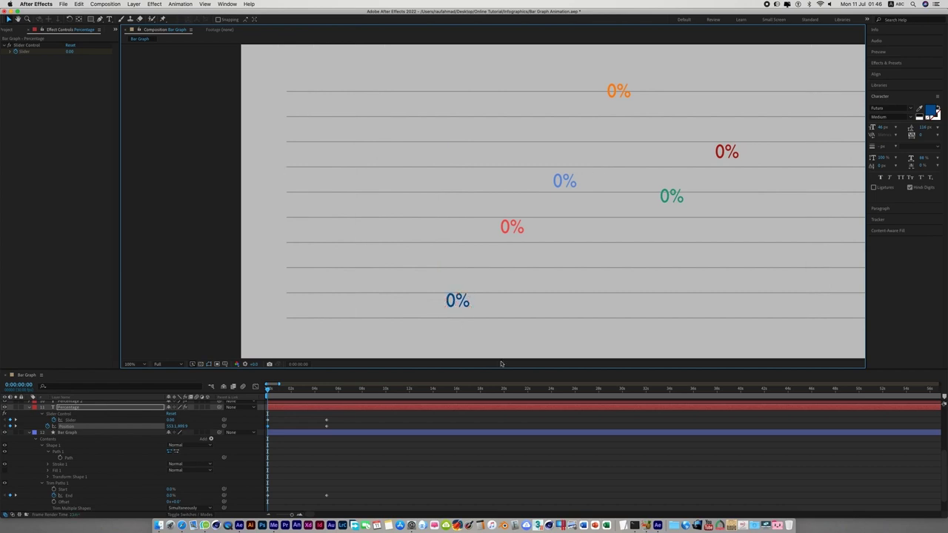
key("space")
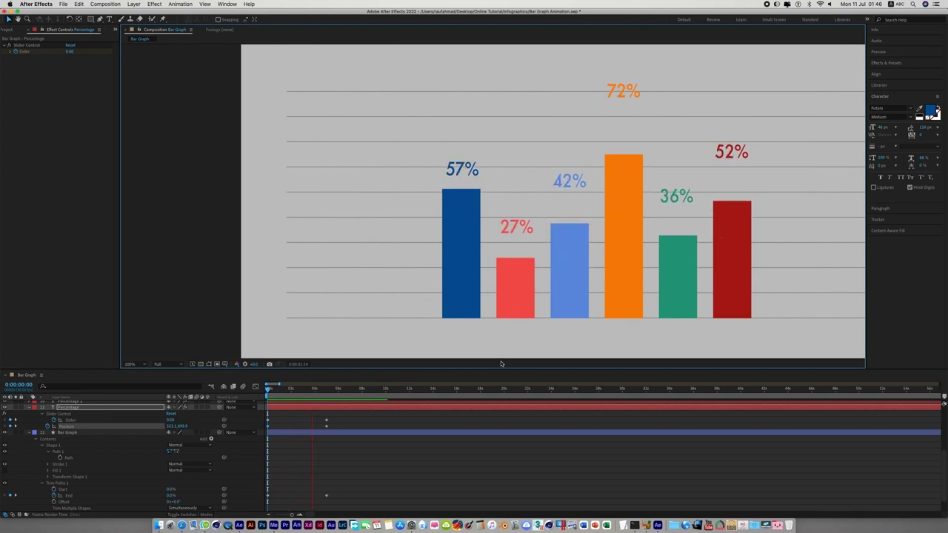
key("space")
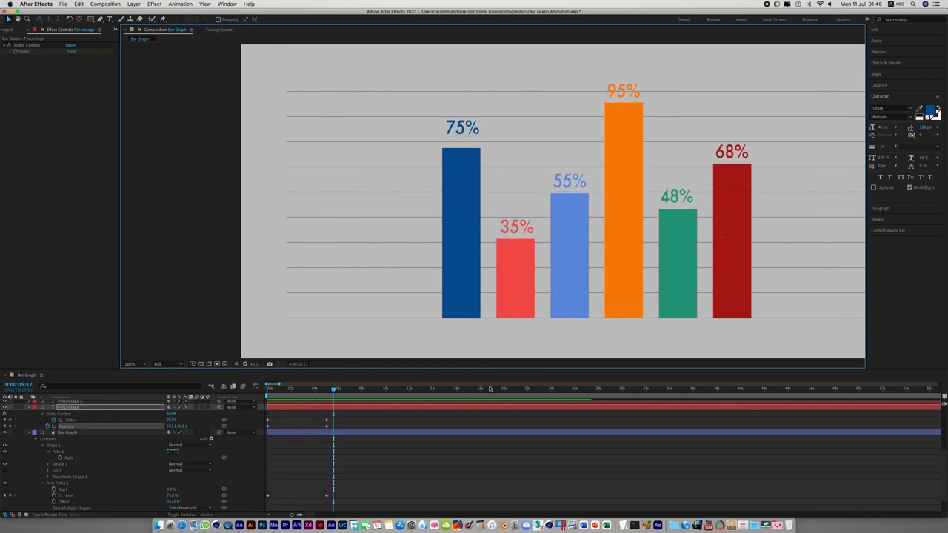
left_click_drag(334, 391, 327, 391)
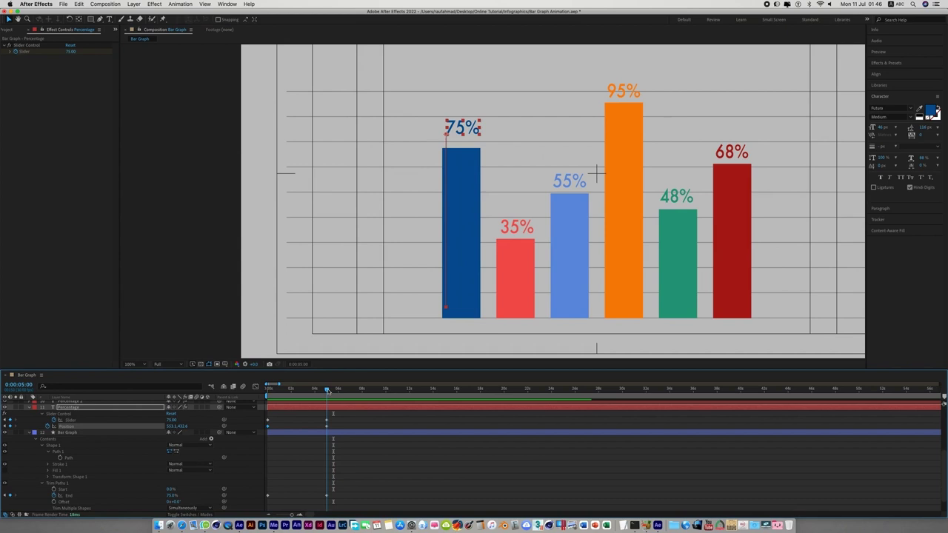
left_click(442, 467)
- Collapse all open layer properties and deselect every layer
left_click(410, 352)
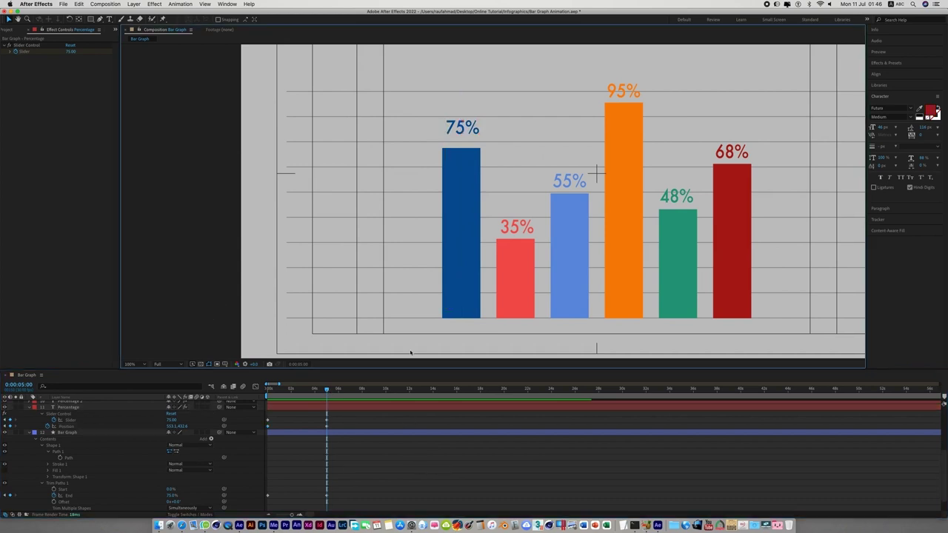
left_click(515, 298)
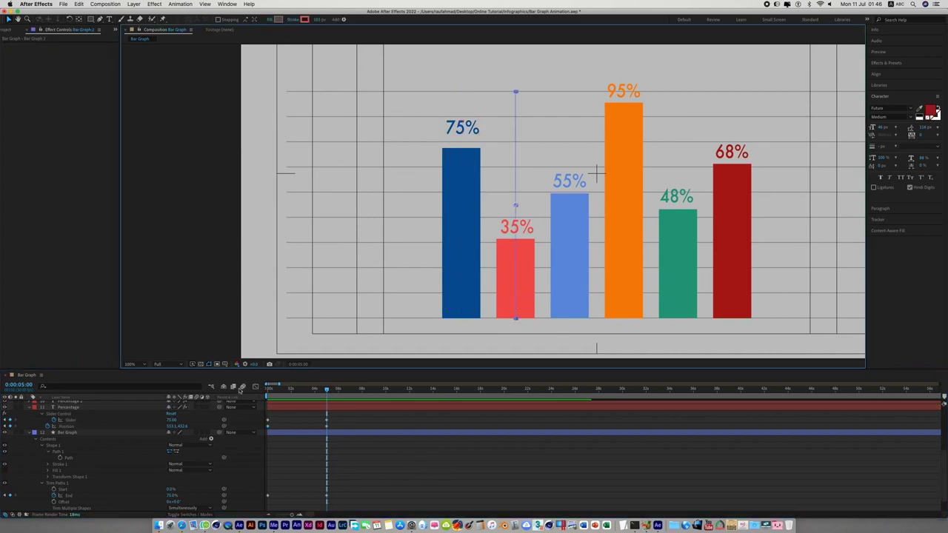
key("super+a")
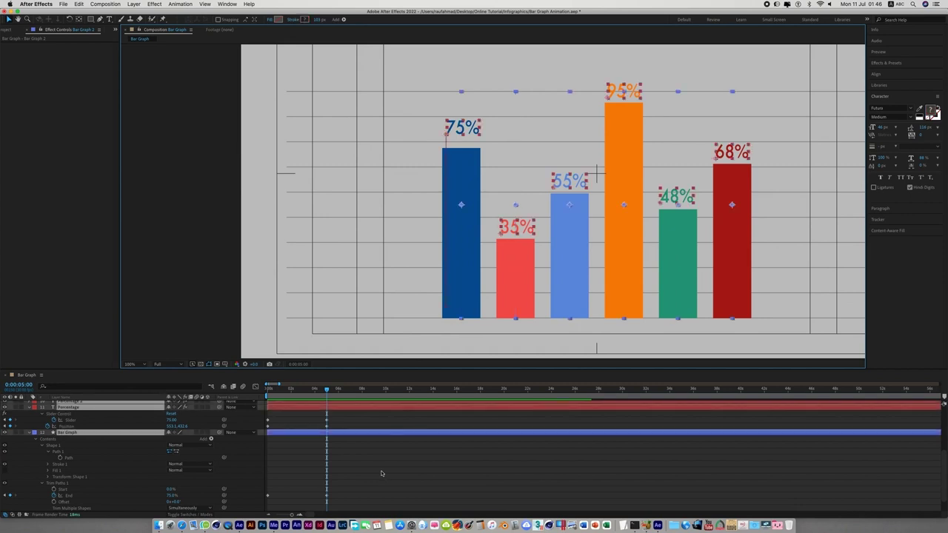
key("super+Left")
left_click(382, 491)
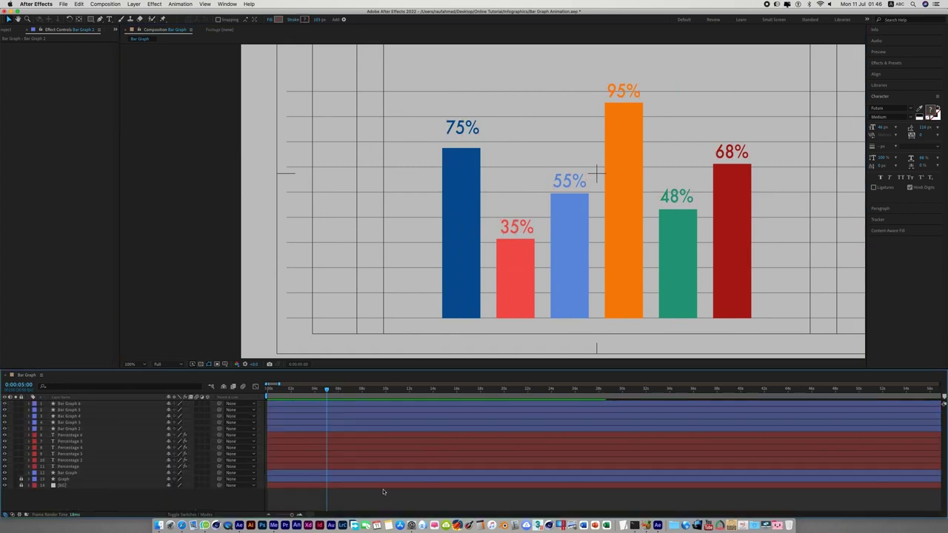
- Select the red 35% bar's Shape 1 > Path 1 > Path at 0:00 and copy it
left_click(516, 273)
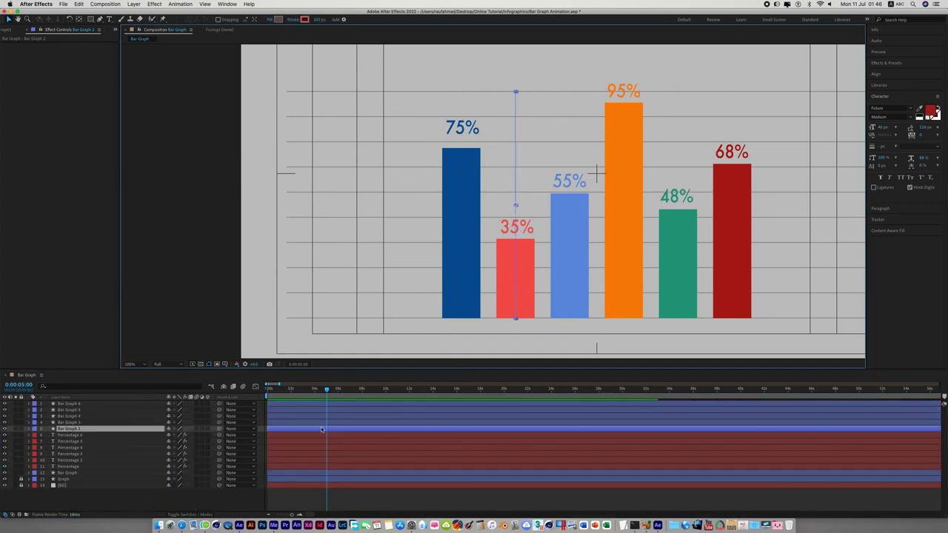
left_click(29, 431)
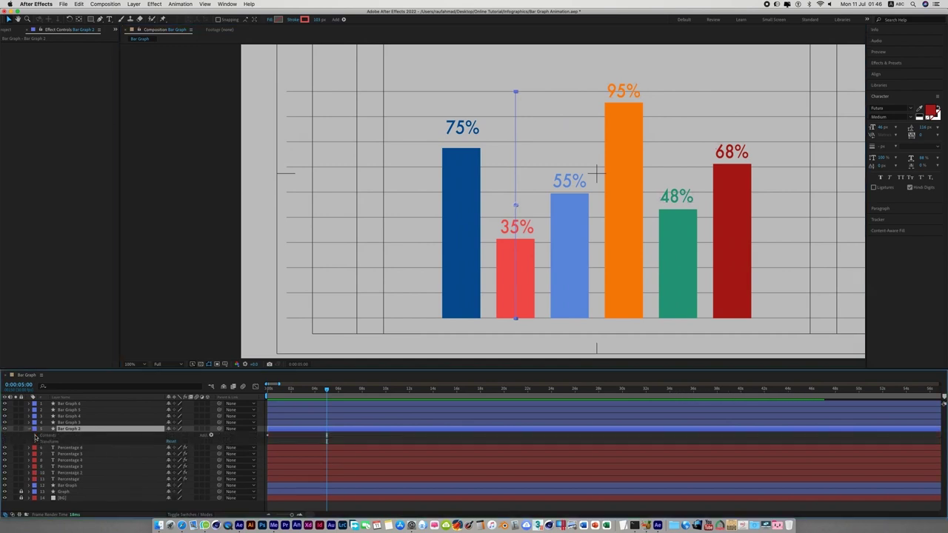
left_click(30, 429)
left_click(43, 441)
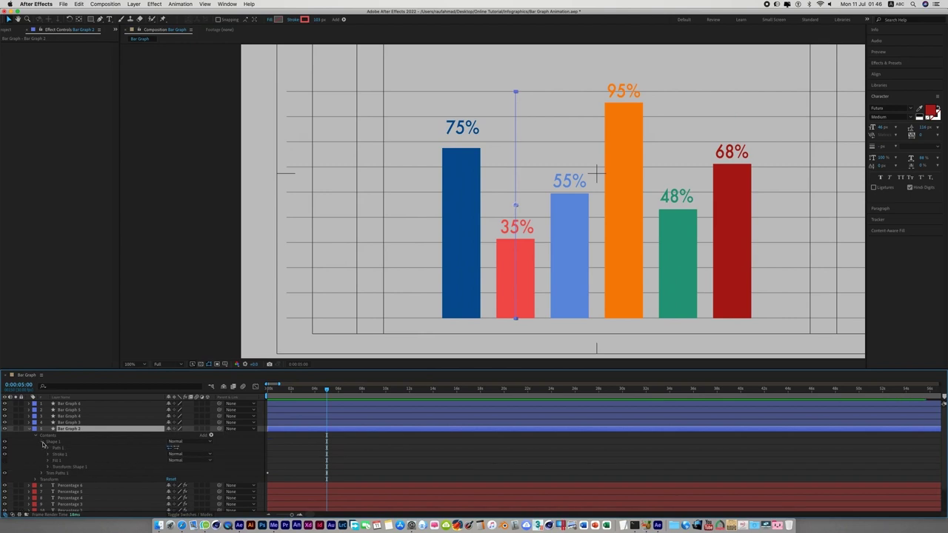
left_click(54, 448)
left_click(48, 448)
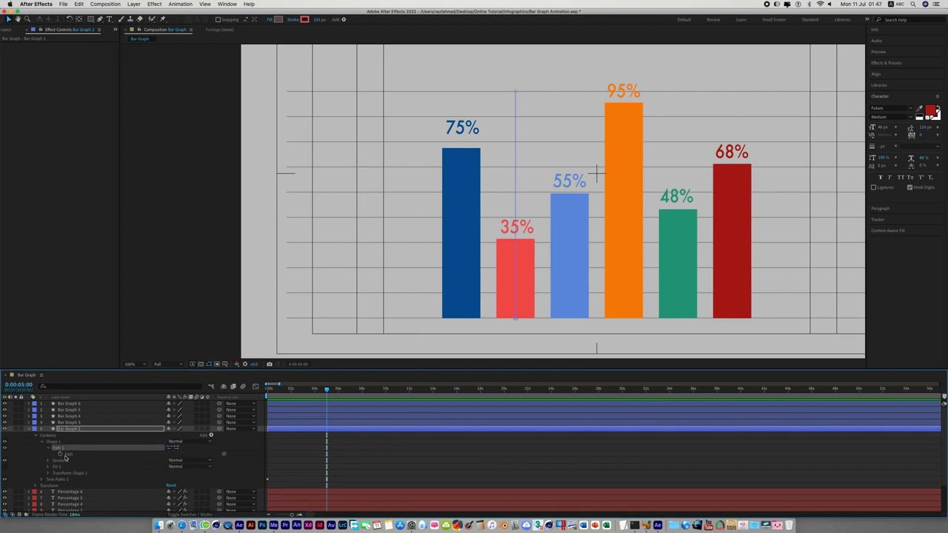
left_click(67, 454)
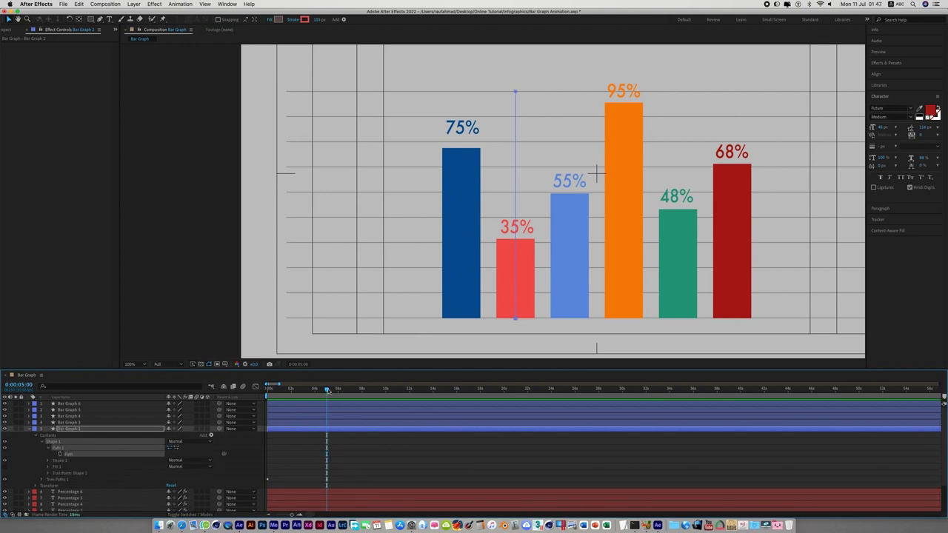
left_click_drag(326, 389, 267, 389)
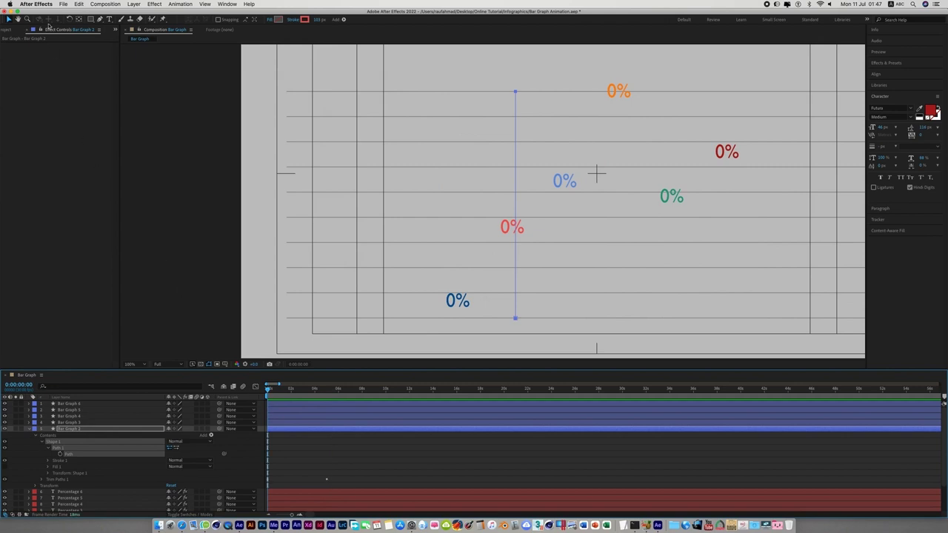
left_click(80, 4)
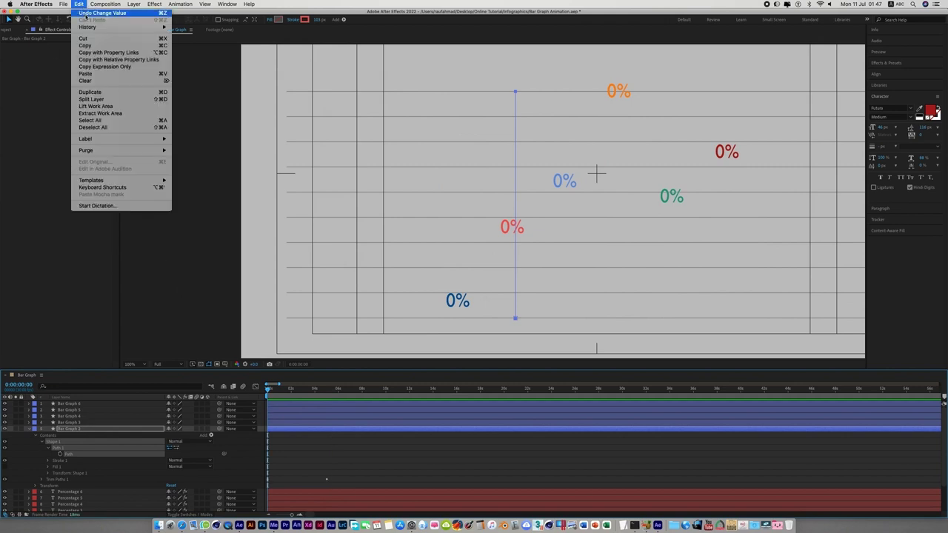
left_click(86, 46)
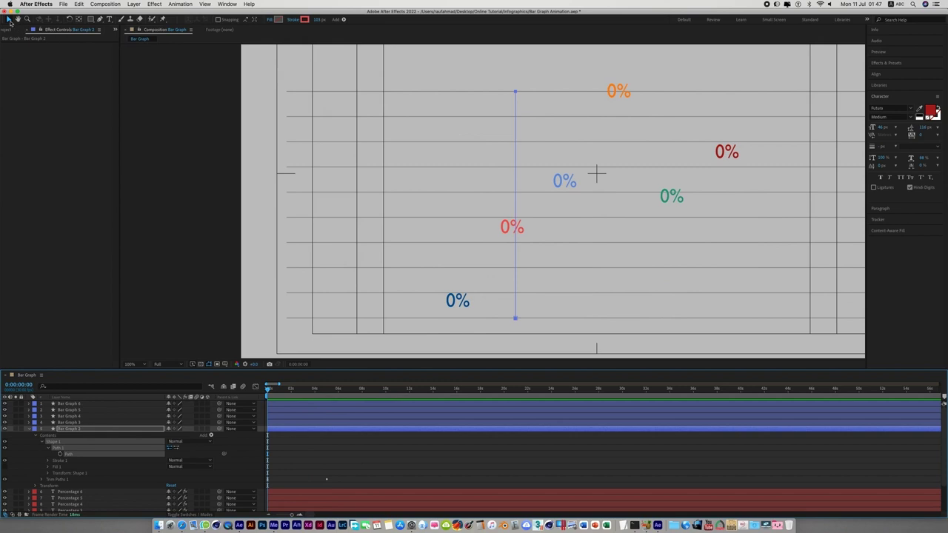
left_click(507, 245)
- Paste the red bar's path into Percentage 2's Position as keyframes starting at 0:00
left_click(508, 231)
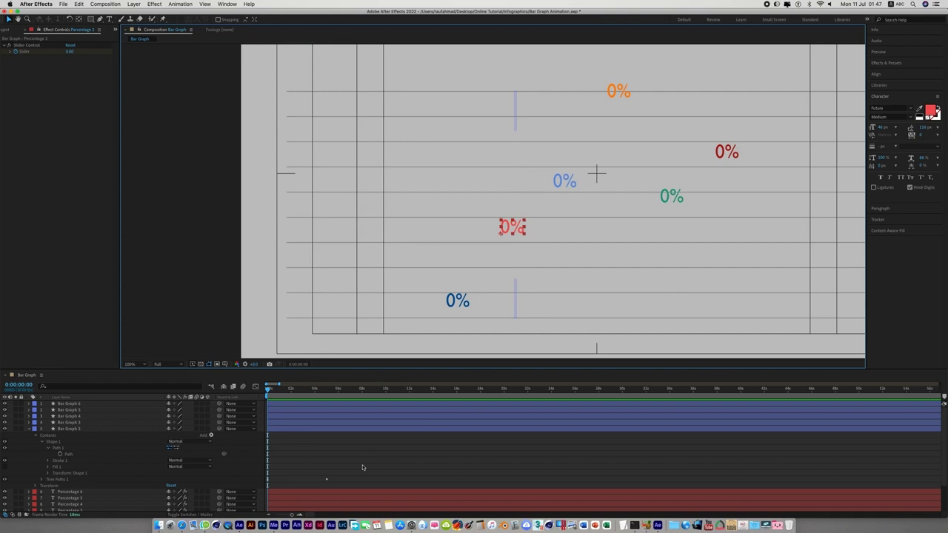
scroll(362, 468, "down", 2)
scroll(108, 462, "down", 2)
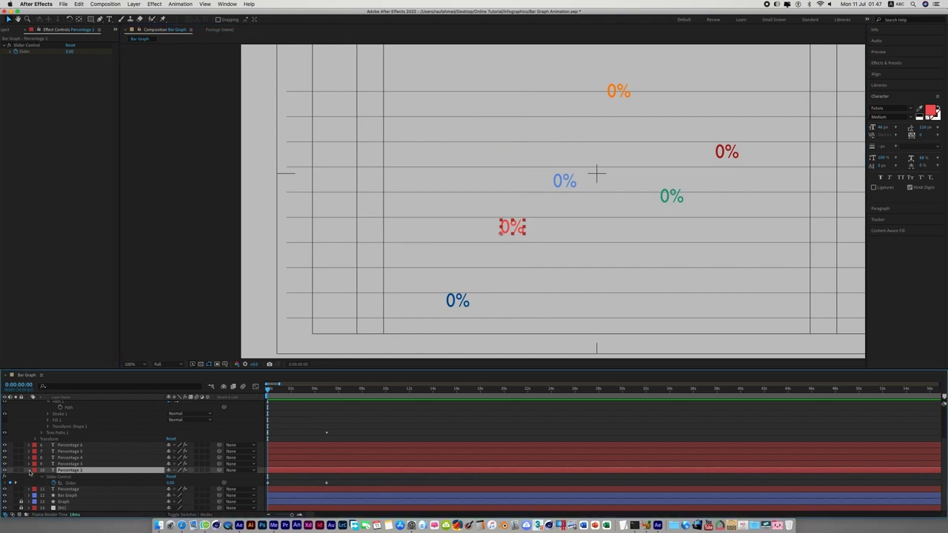
left_click(31, 470)
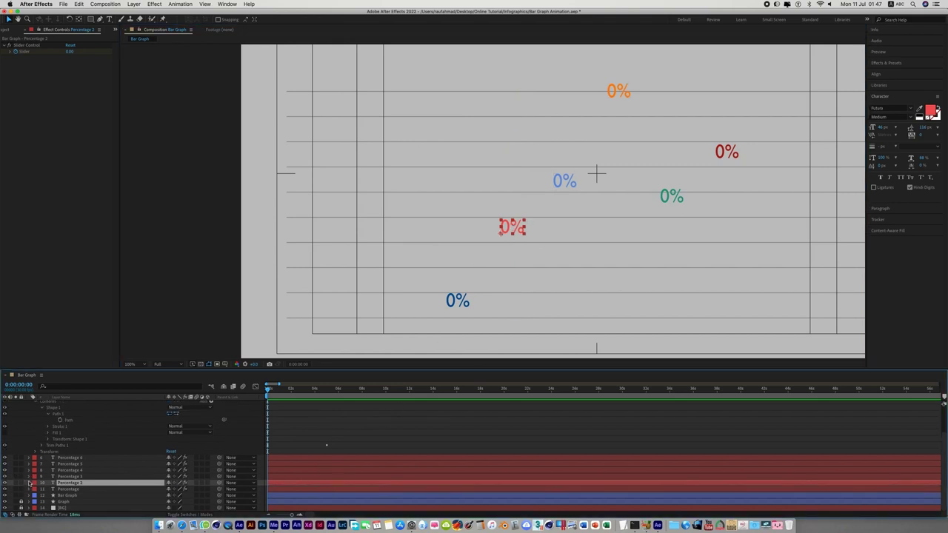
left_click(30, 482)
scroll(113, 444, "down", 2)
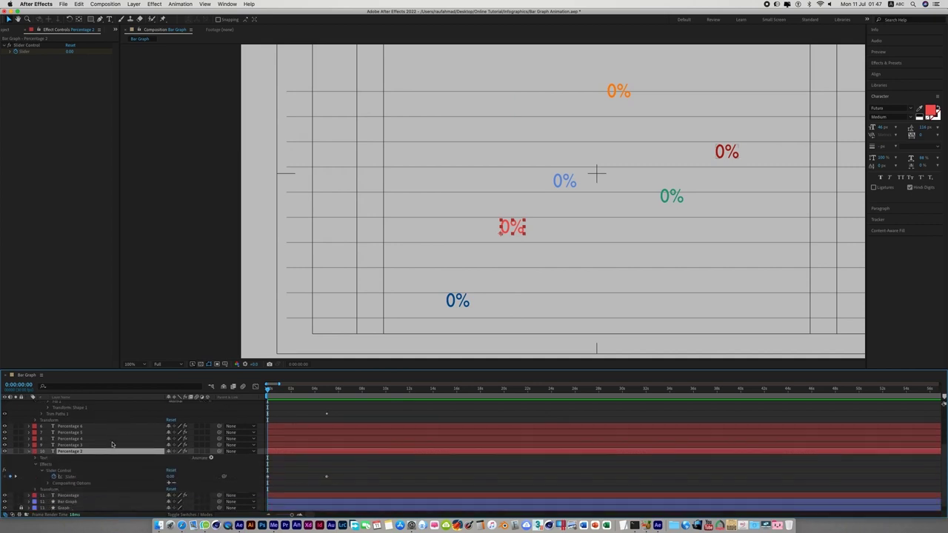
left_click(35, 489)
scroll(44, 485, "down", 2)
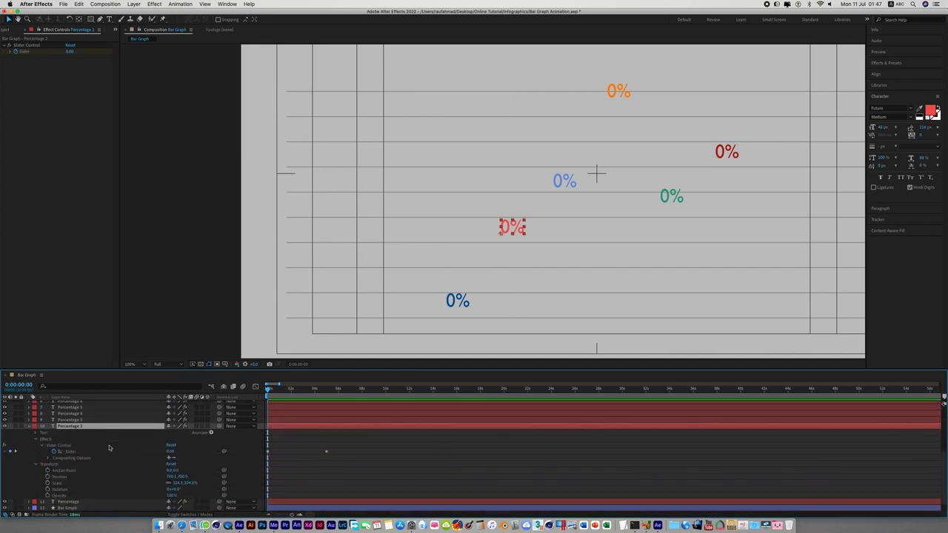
left_click(65, 477)
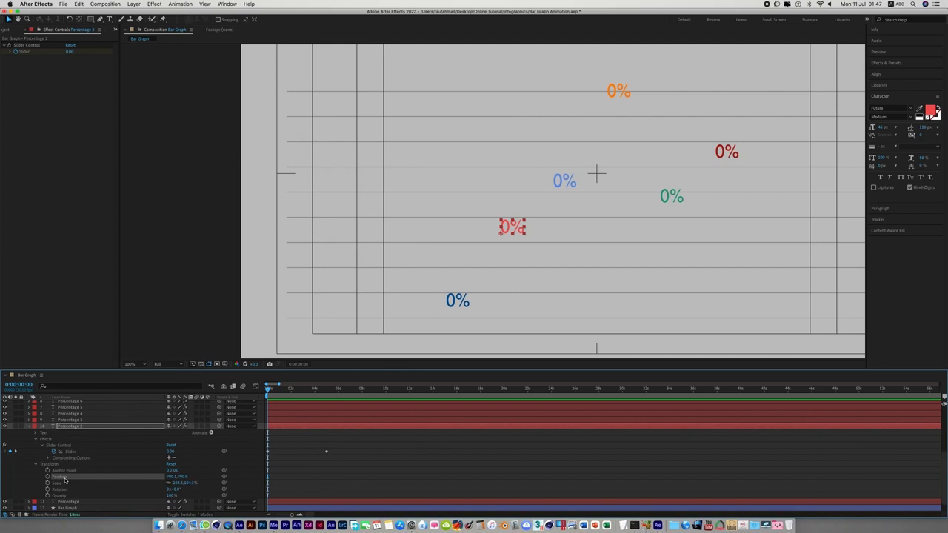
key("ctrl+v")
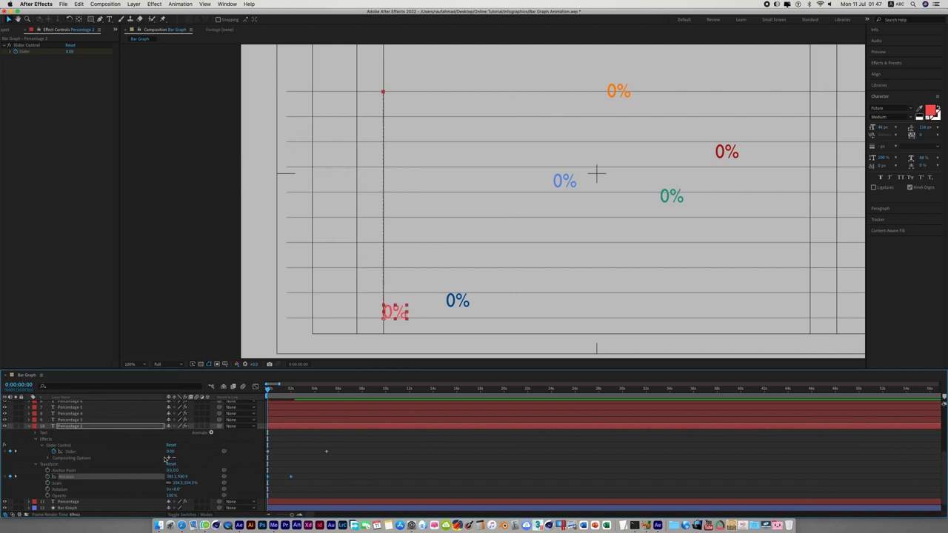
left_click(300, 430)
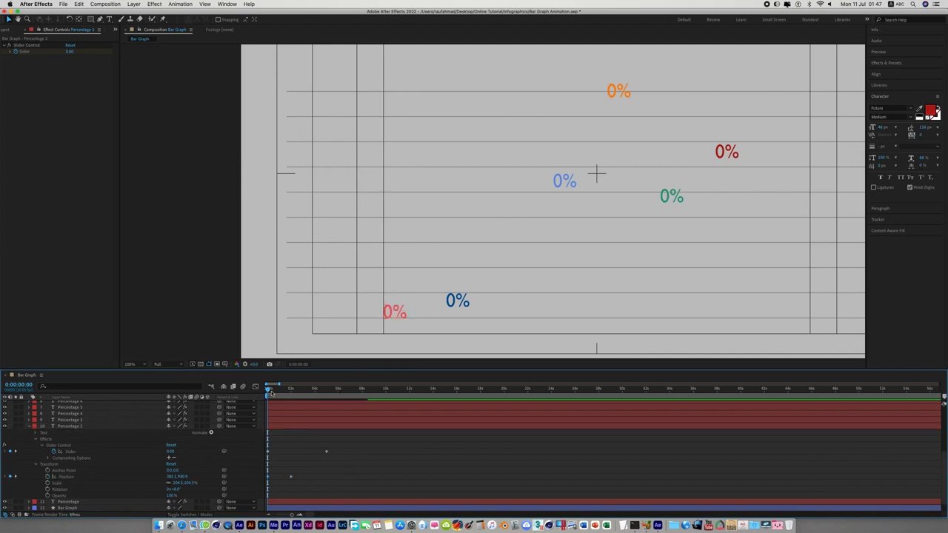
left_click_drag(269, 391, 326, 404)
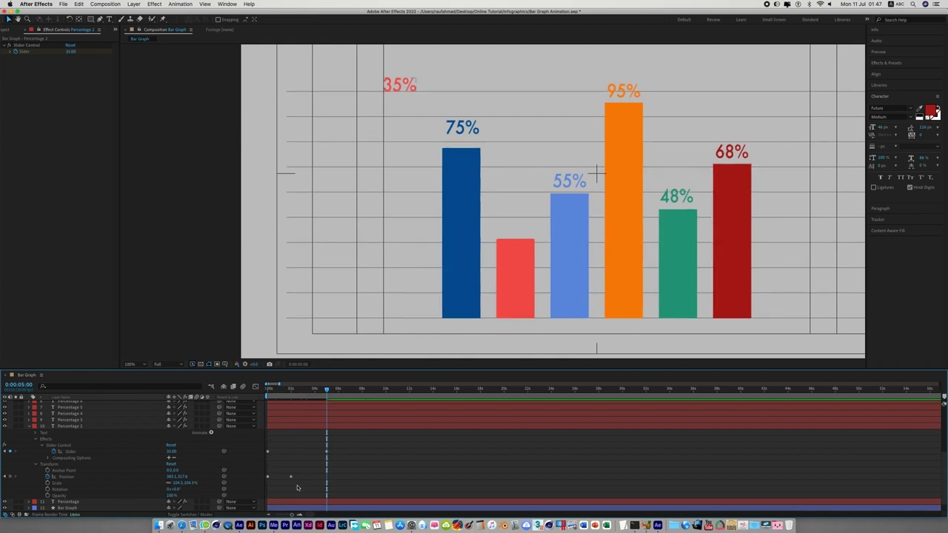
- At five seconds, move the 35% label over the red bar, just above its top
left_click_drag(291, 476, 324, 479)
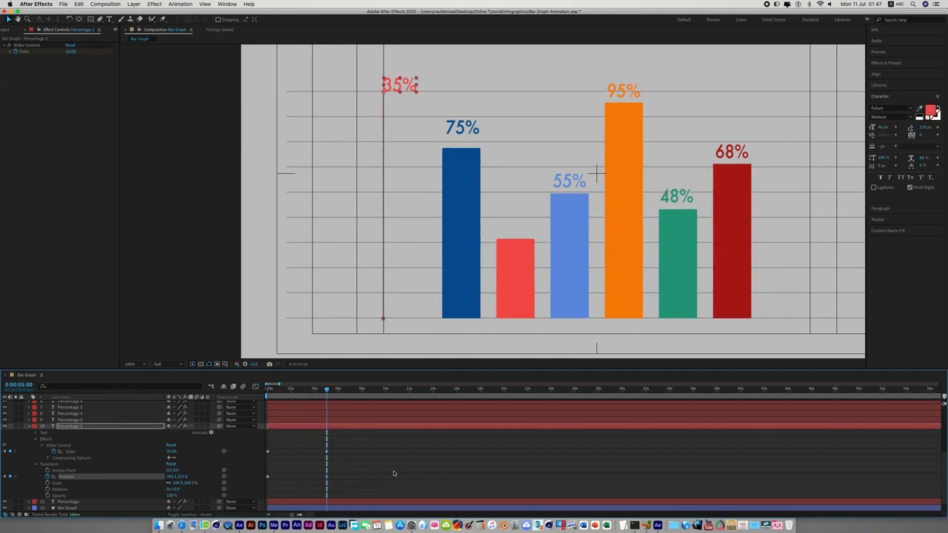
left_click(171, 278)
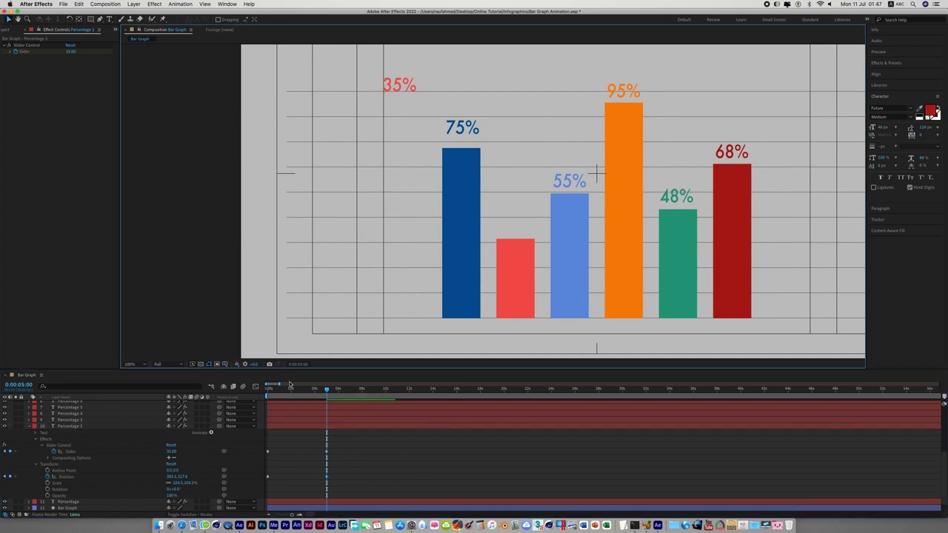
left_click(301, 424)
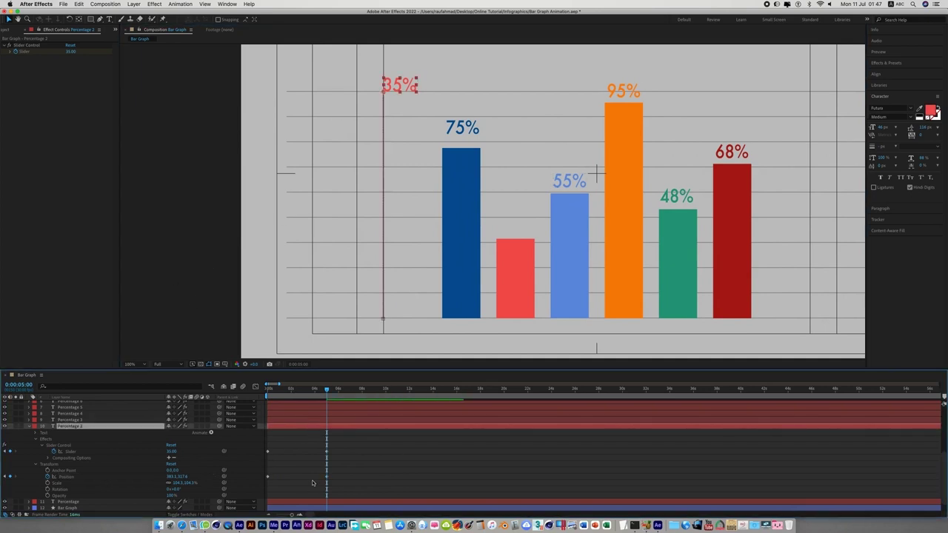
left_click_drag(335, 482, 262, 468)
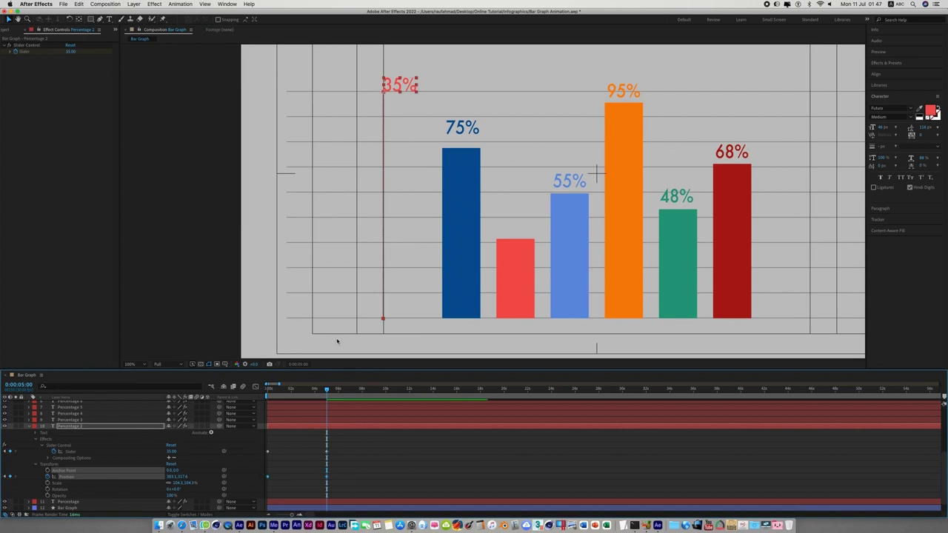
left_click(382, 320)
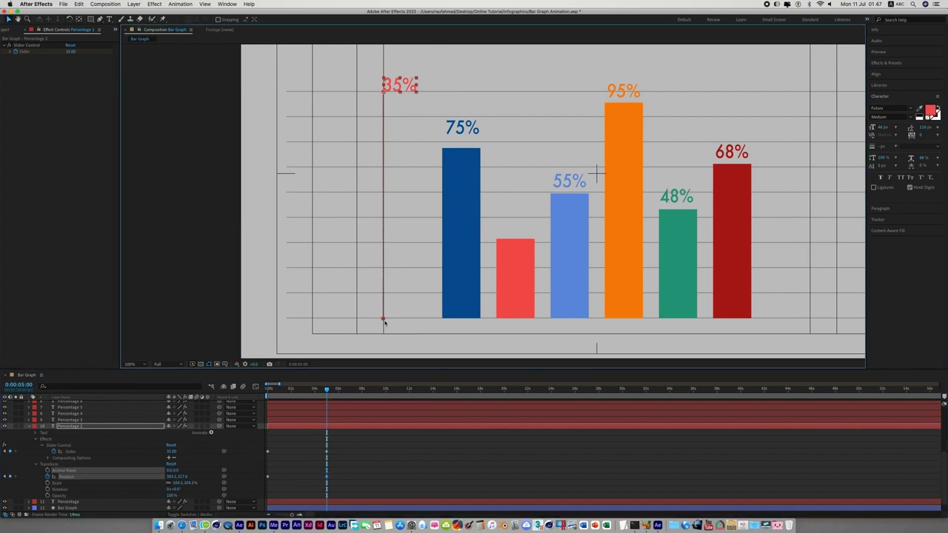
left_click_drag(383, 321, 502, 323)
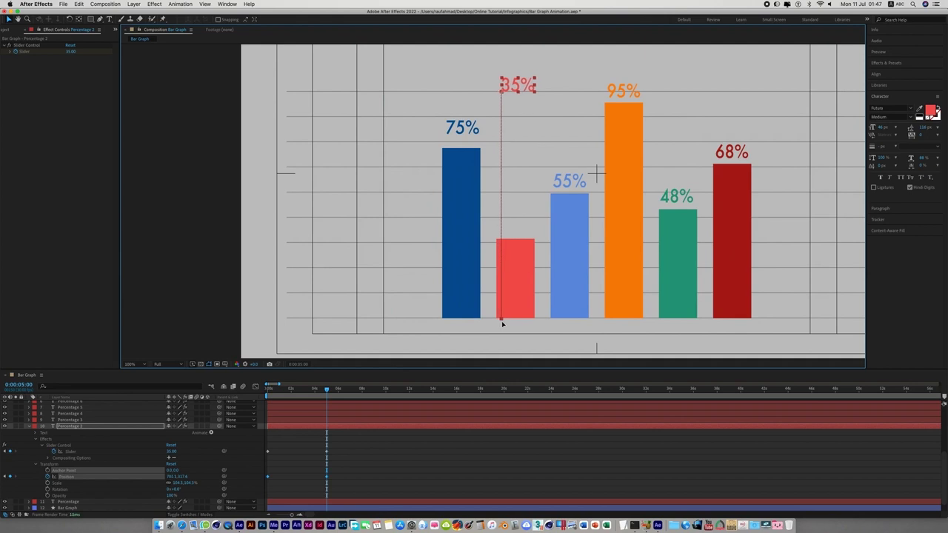
left_click(408, 448)
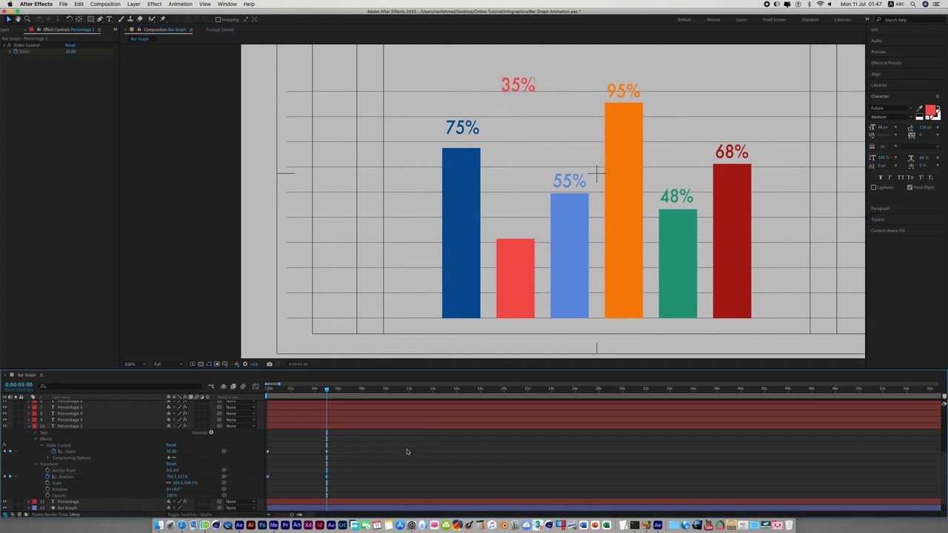
left_click(518, 88)
left_click_drag(518, 88, 518, 218)
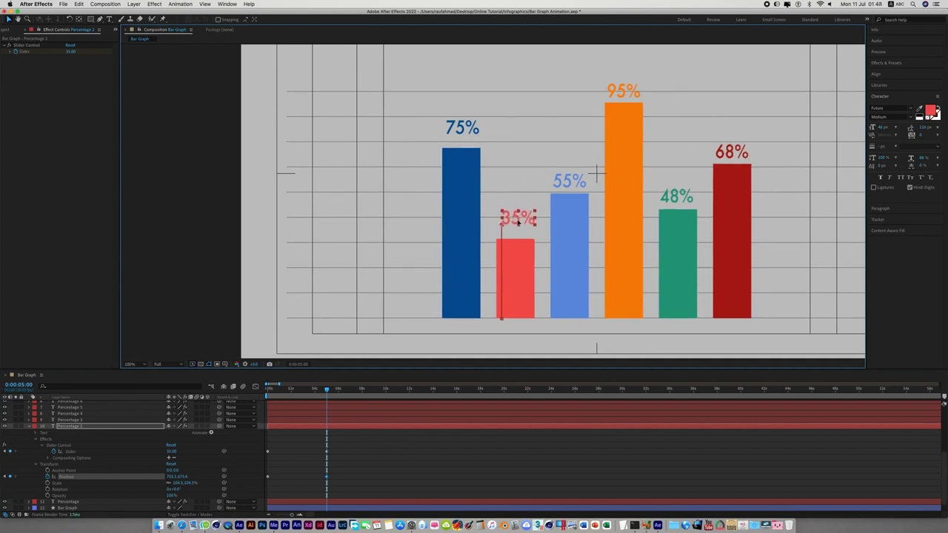
left_click_drag(519, 220, 518, 221)
- At 0:00 raise the red 0% label onto the bar's base and preview the animation
left_click_drag(327, 390, 267, 390)
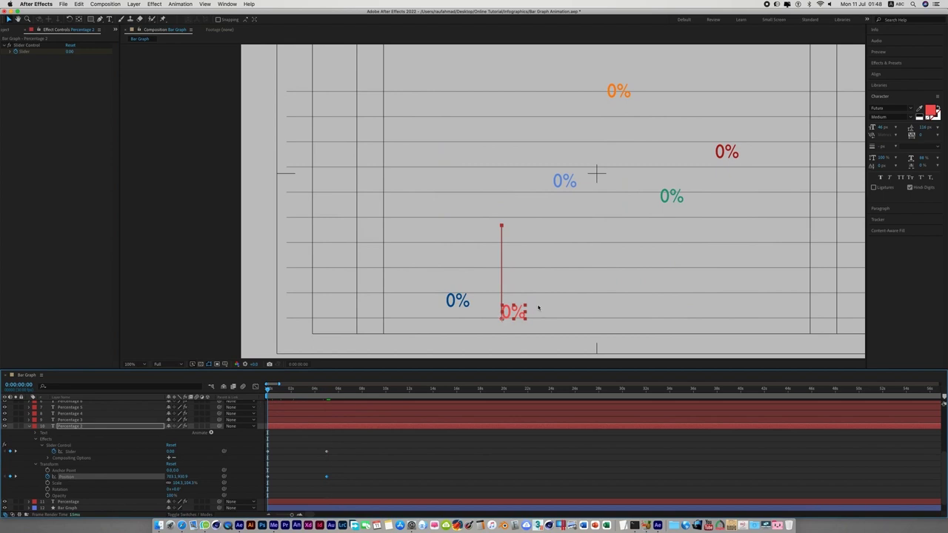
left_click_drag(515, 316, 511, 304)
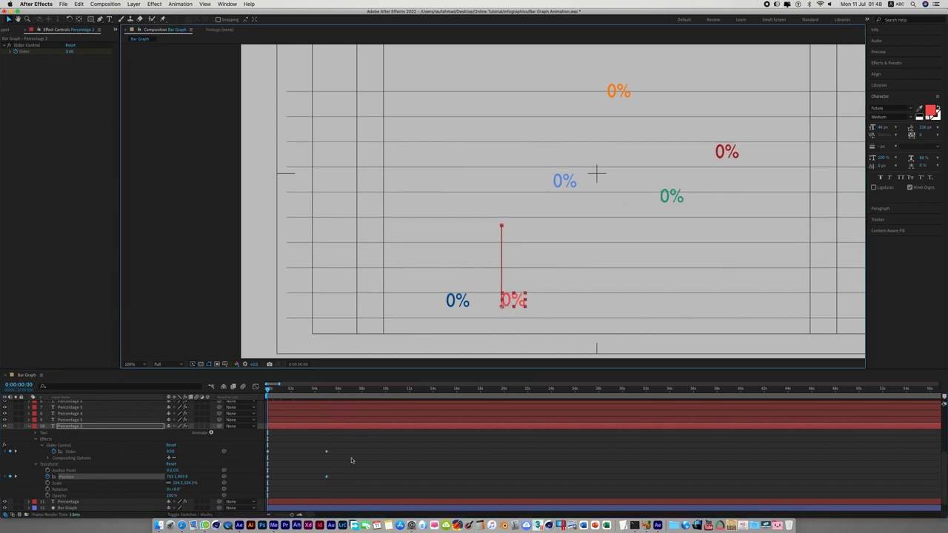
key("super+shift+h")
key("space")
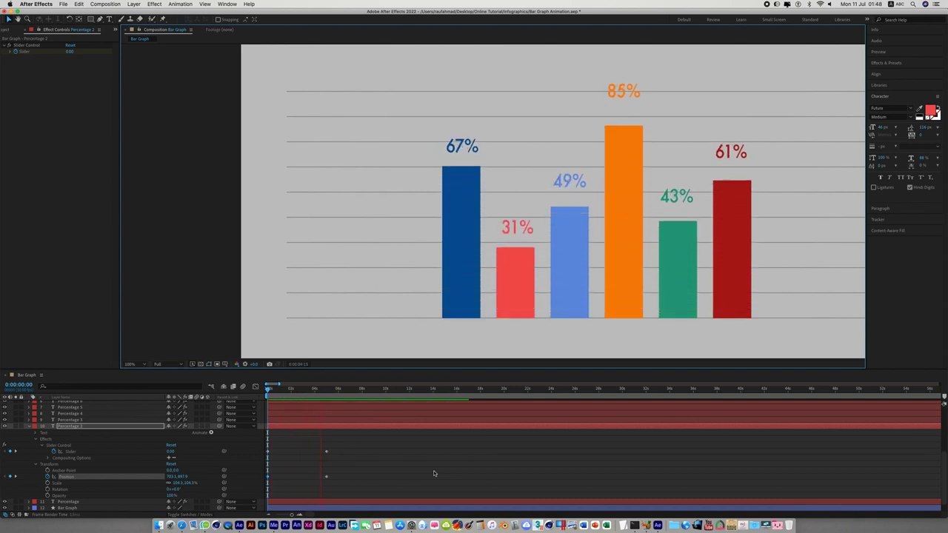
key("space")
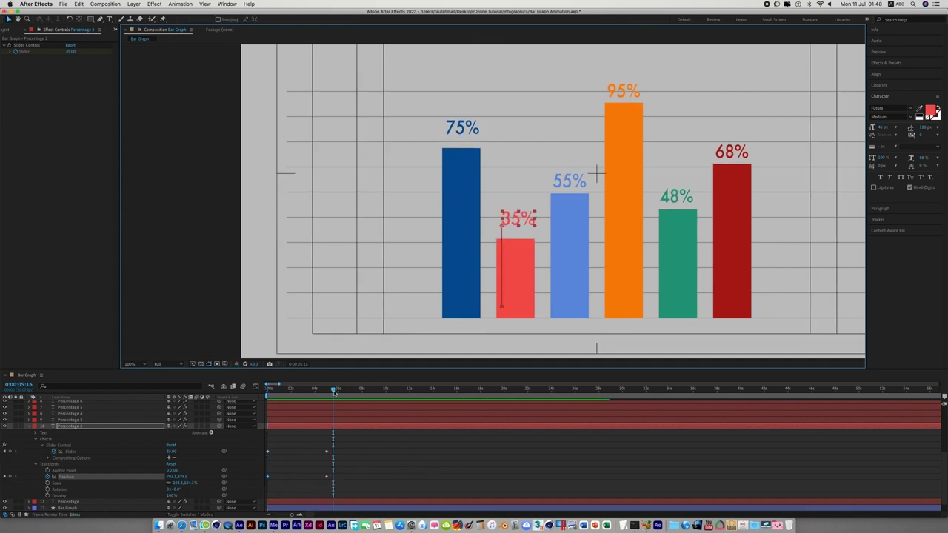
- Save the project and collapse the red label and first bar layer properties
left_click_drag(334, 392, 326, 392)
key("super+s")
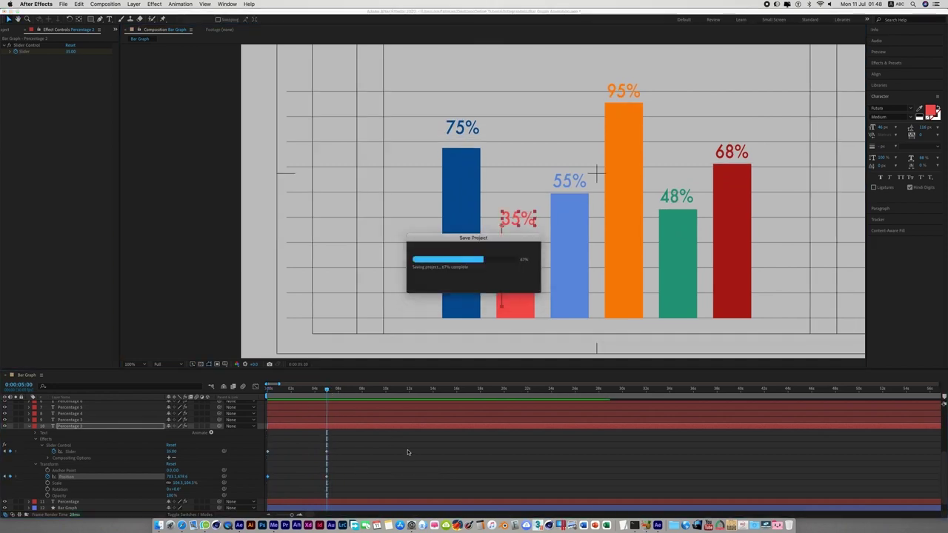
left_click(337, 445)
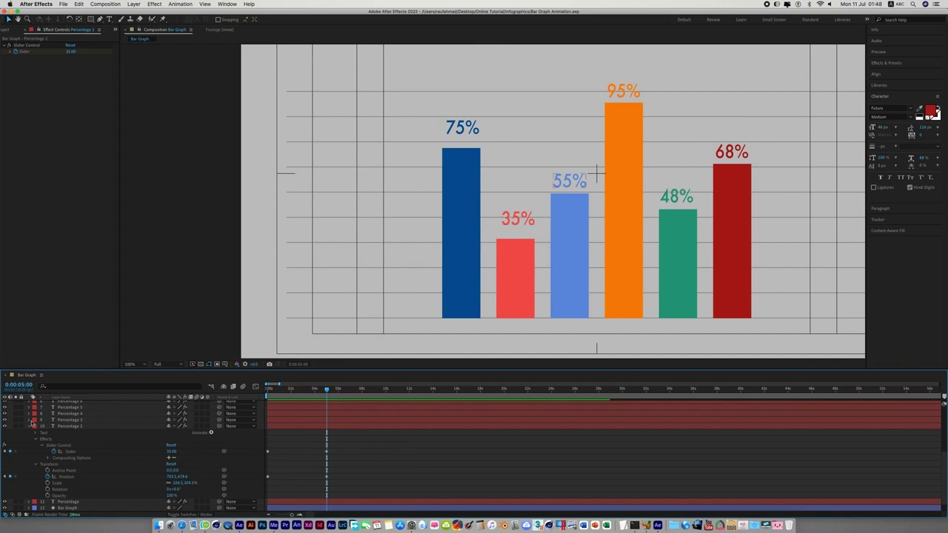
left_click(29, 428)
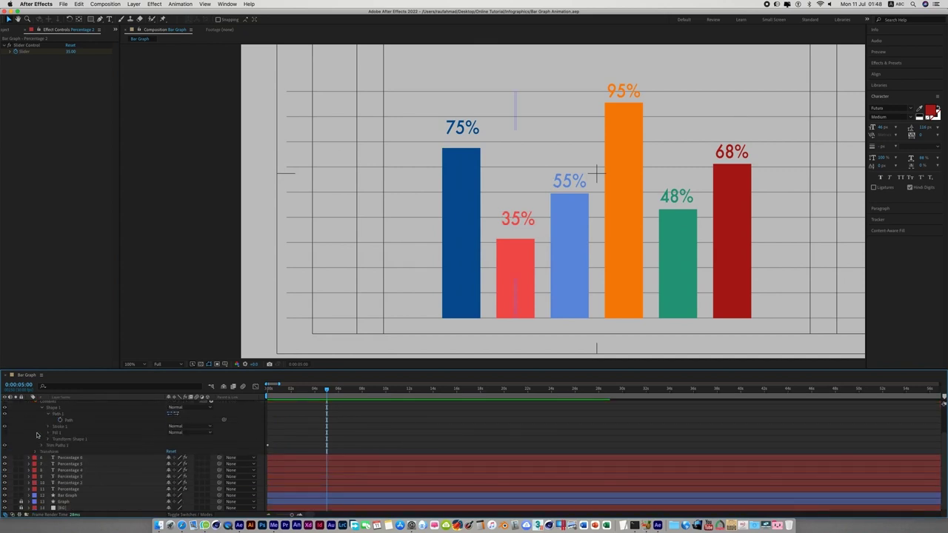
scroll(37, 435, "up", 3)
left_click(29, 429)
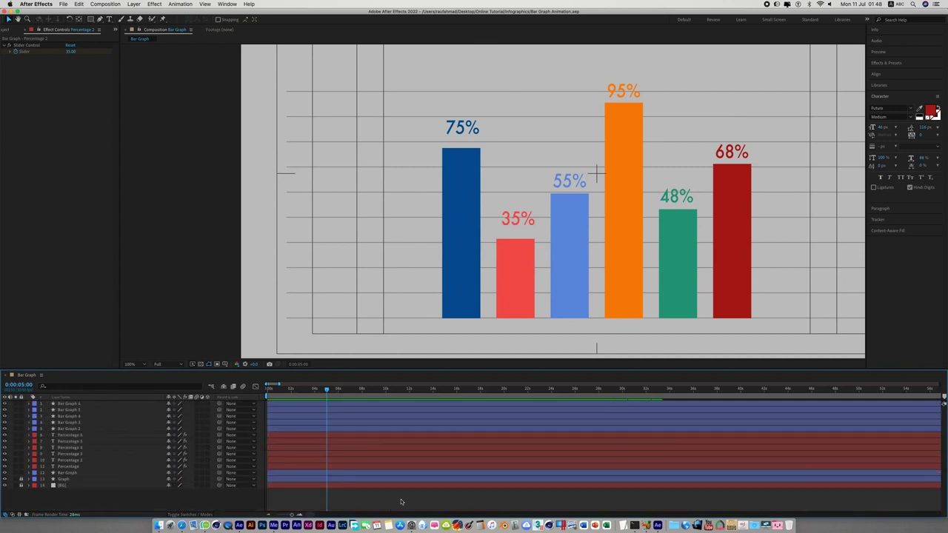
- At 0:00, copy the 55% bar's Shape 1 > Path 1 > Path with property links
left_click(572, 245)
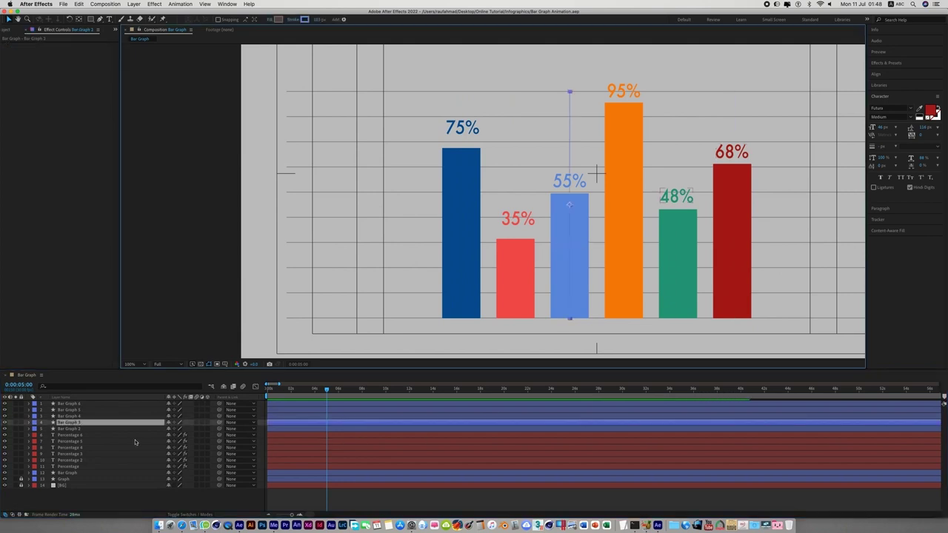
left_click(35, 429)
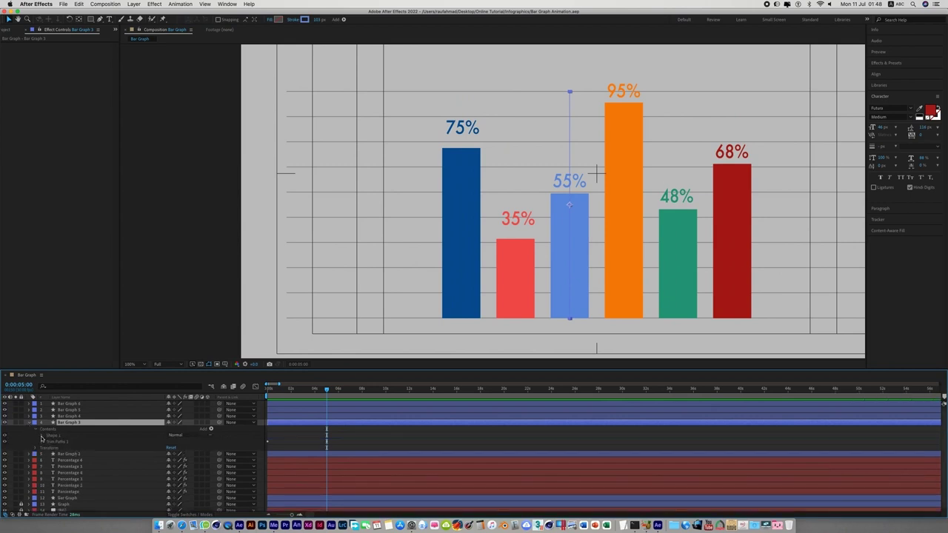
left_click(42, 436)
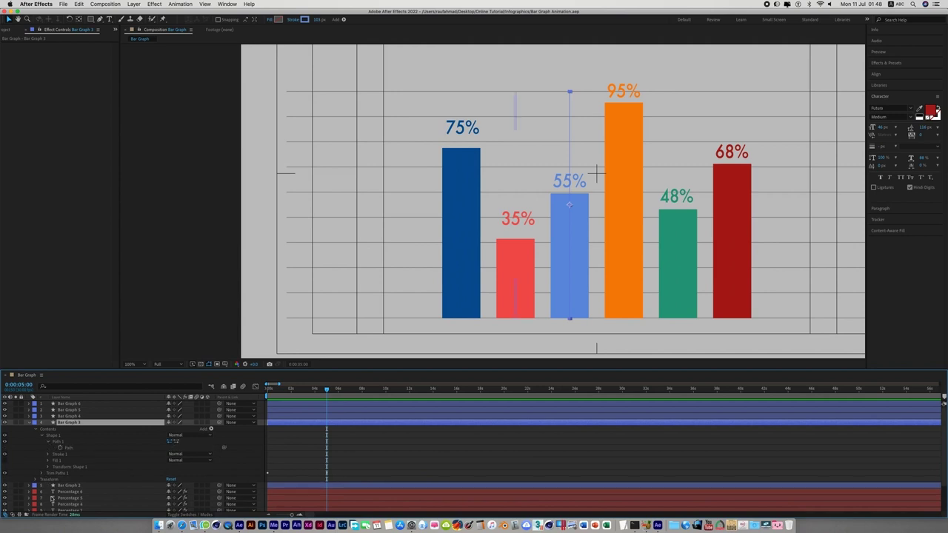
left_click(48, 441)
left_click(67, 448)
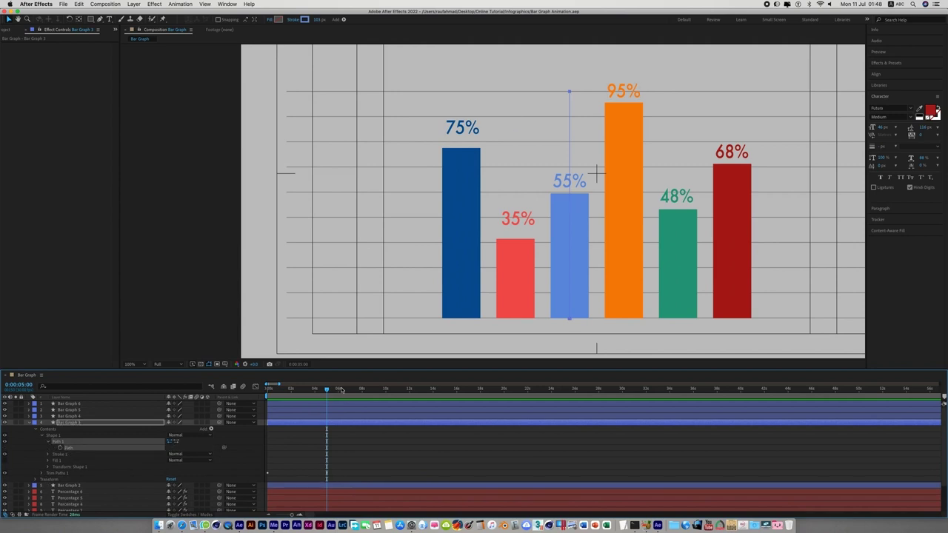
key("Home")
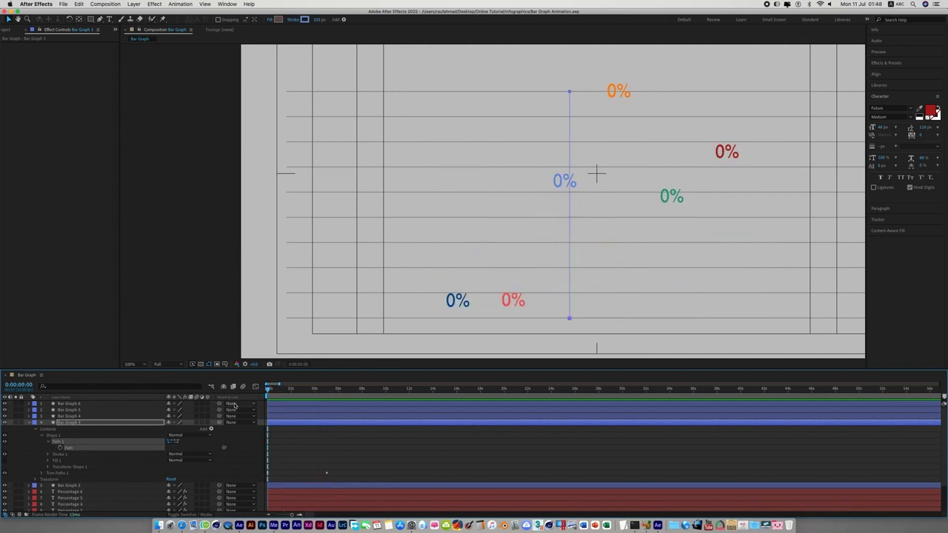
left_click(77, 5)
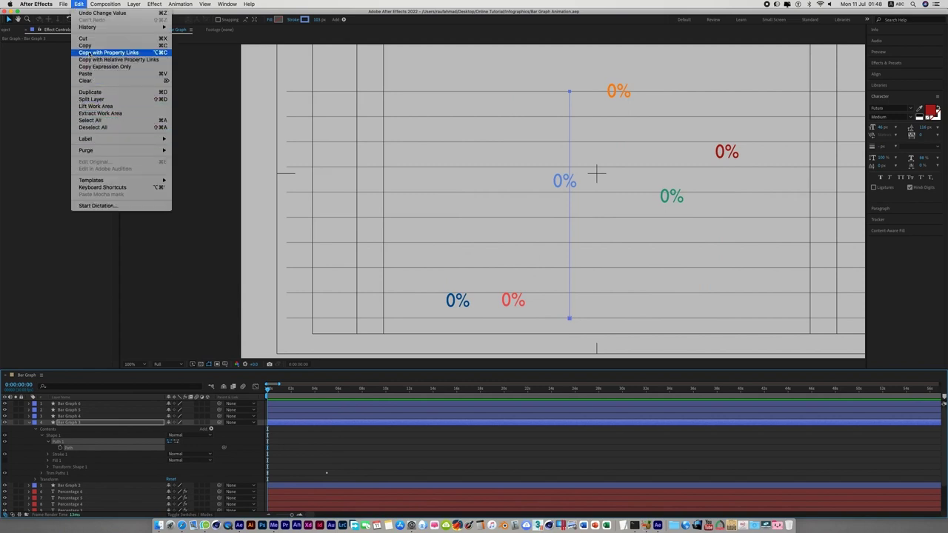
left_click(86, 46)
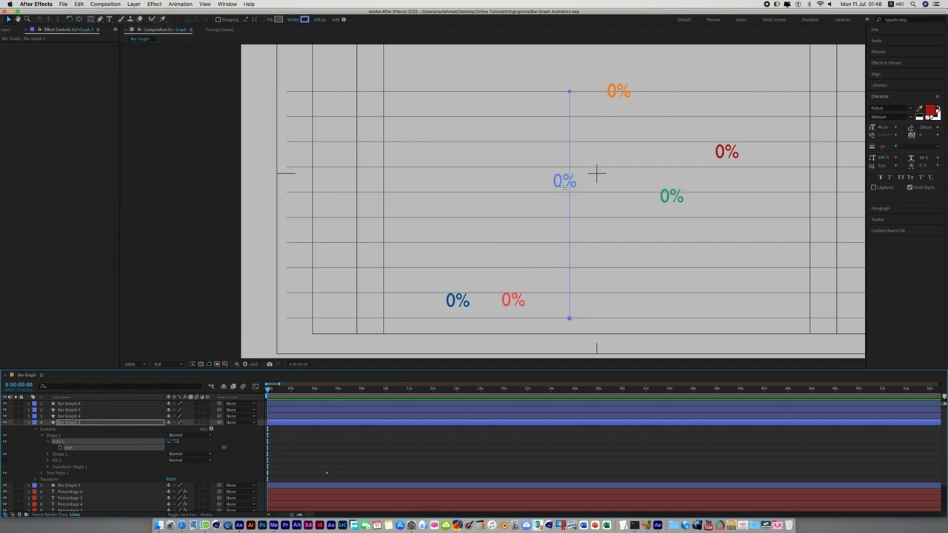
left_click(199, 224)
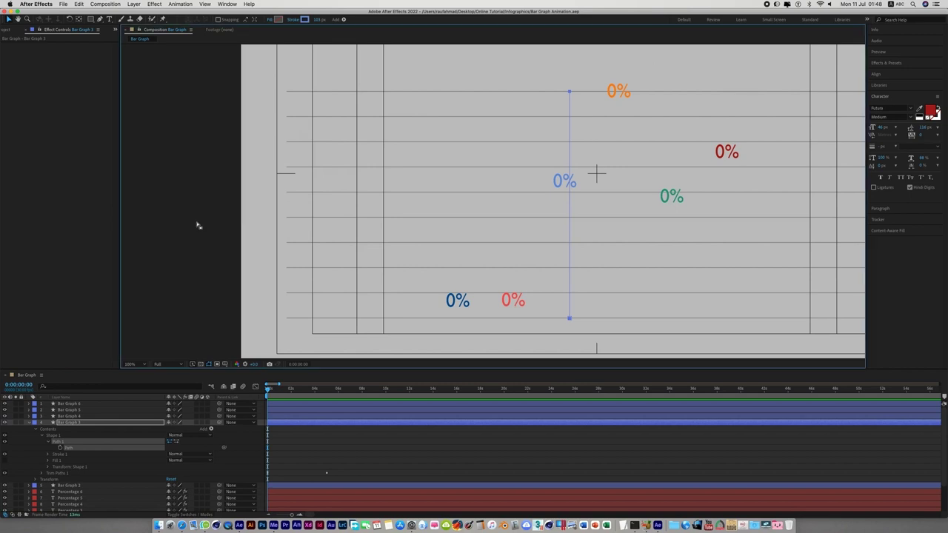
- Paste the bar path into Percentage 3's Position property, creating its keyframes
left_click(556, 180)
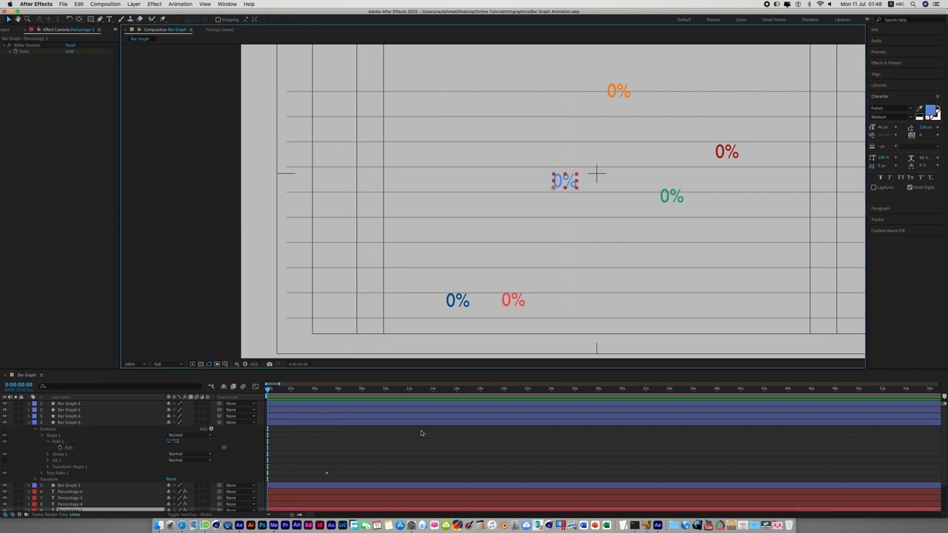
scroll(307, 445, "down", 2)
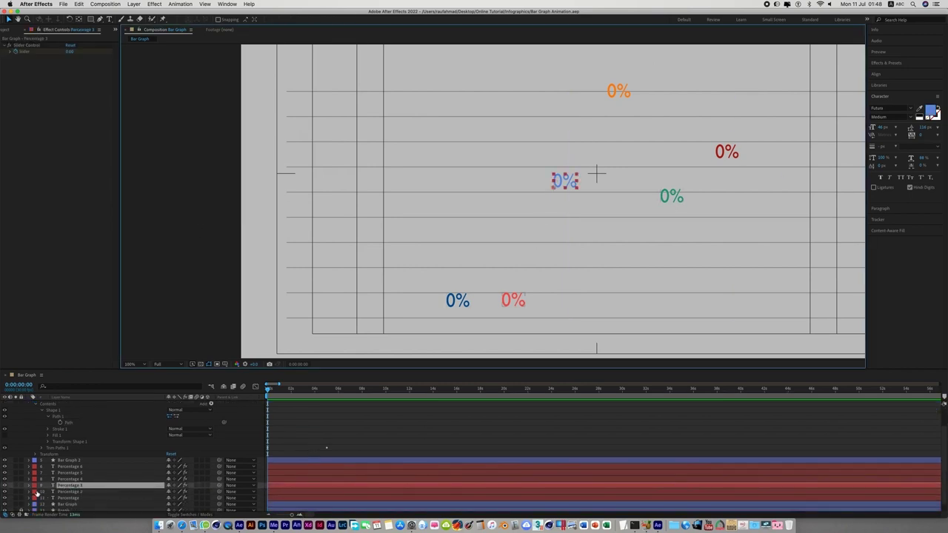
left_click(29, 485)
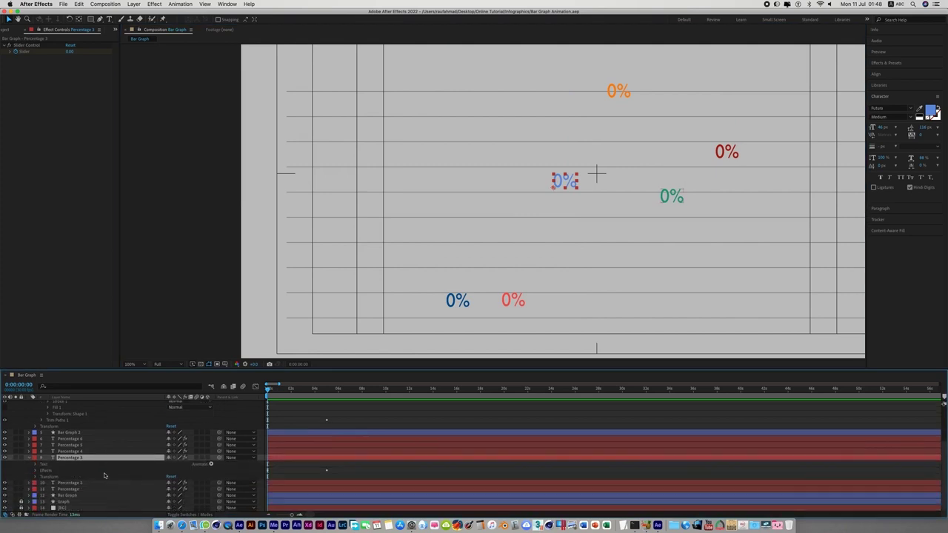
left_click(35, 476)
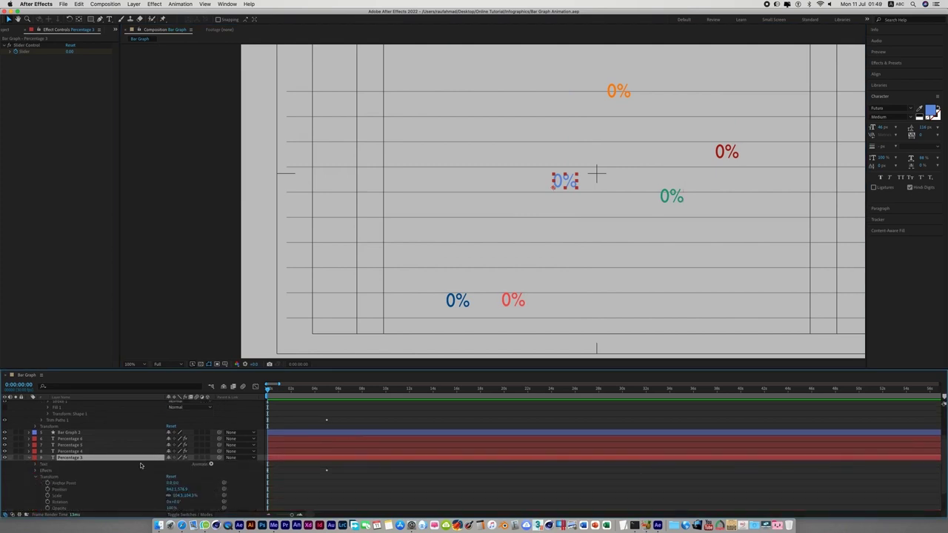
left_click(63, 458)
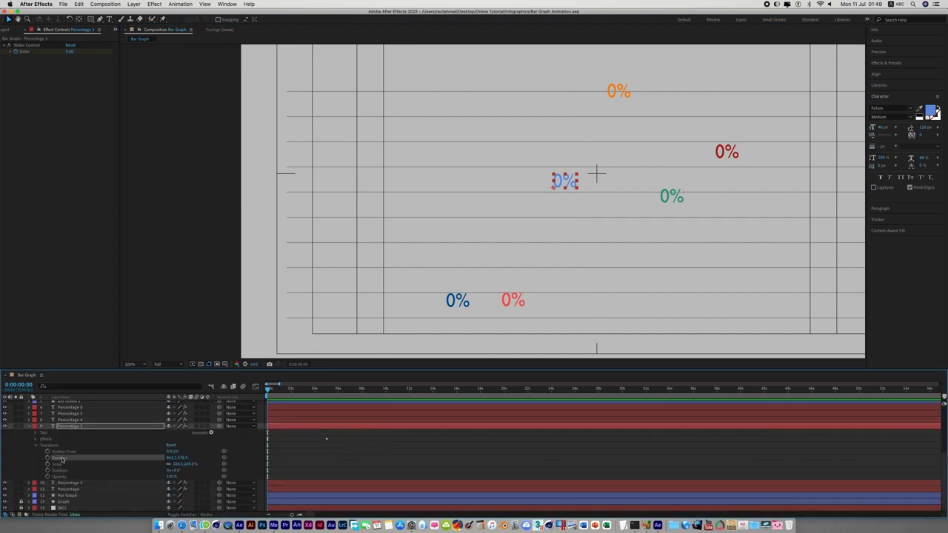
key("ctrl+v")
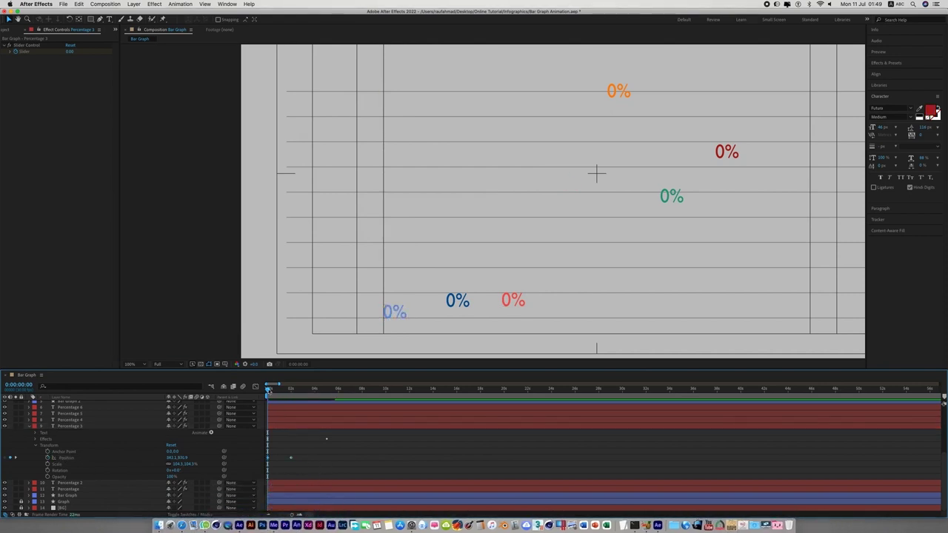
left_click_drag(268, 389, 328, 402)
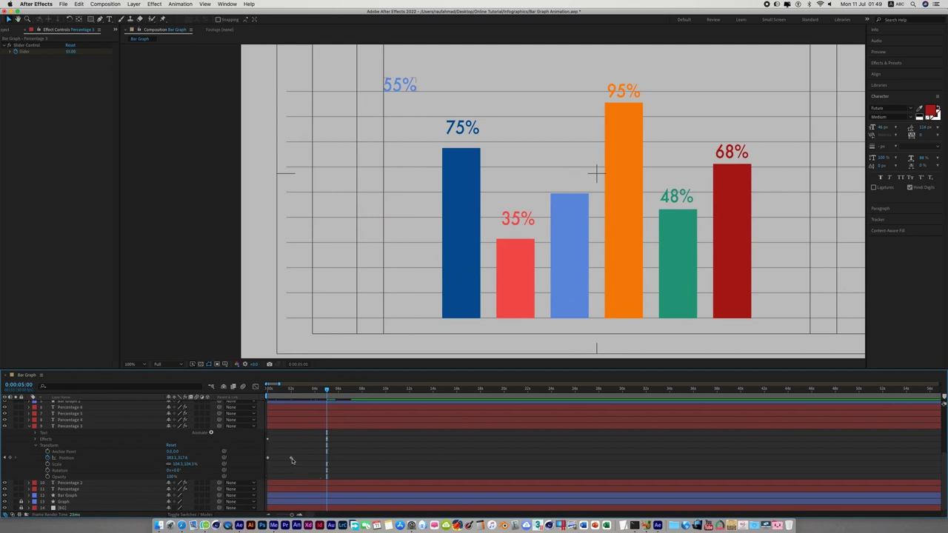
- Place the 55% label just above the light-blue bar at 5s and at its base at 0s
left_click_drag(291, 461, 411, 458)
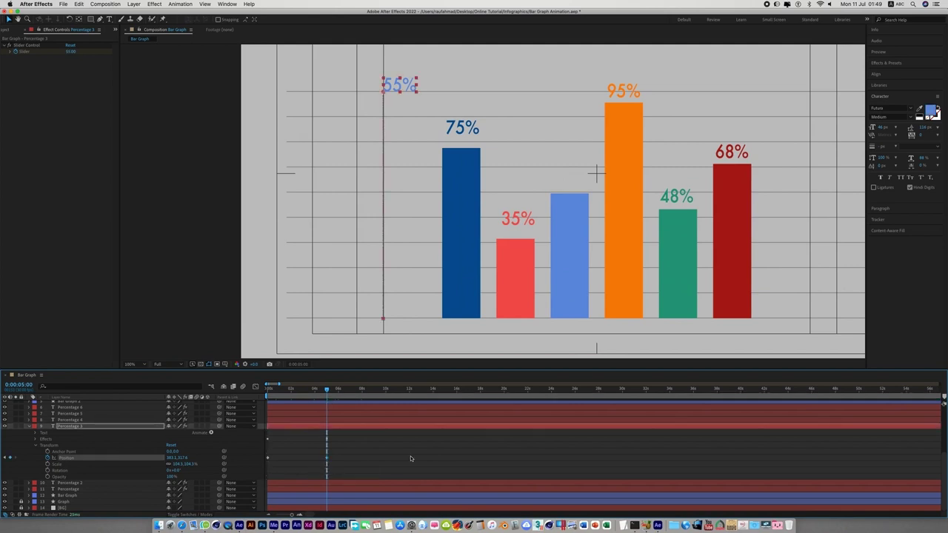
mouse_move(340, 460)
left_mouse_down()
mouse_move(259, 457)
mouse_move(262, 438)
left_mouse_up()
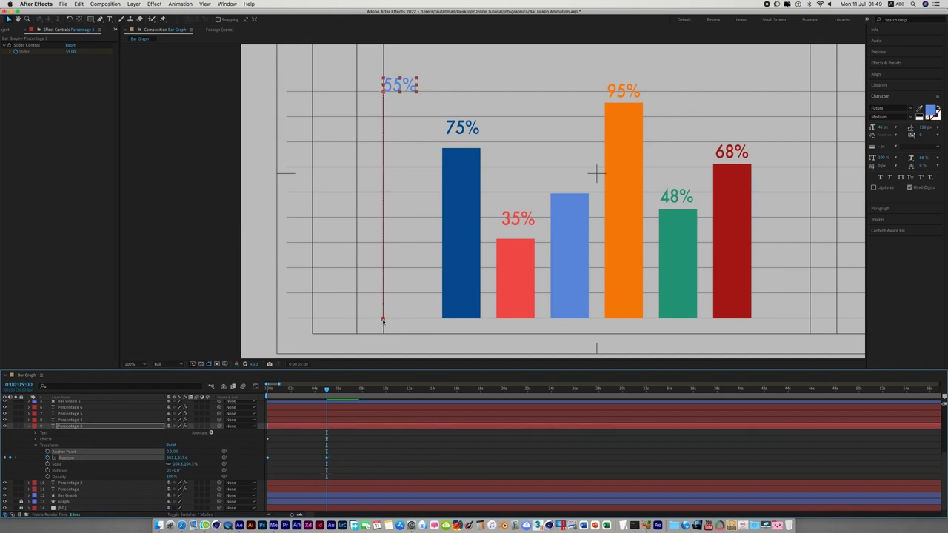
left_click_drag(383, 320, 555, 320)
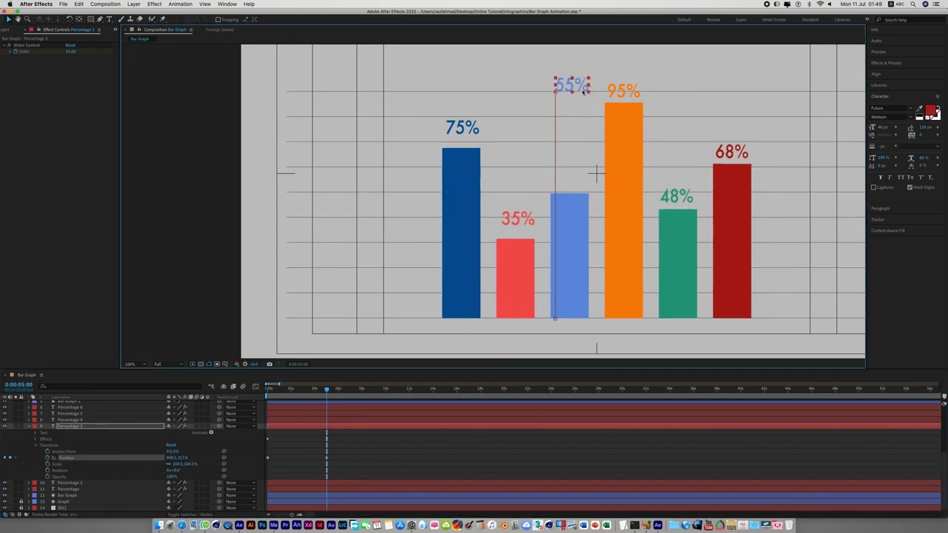
left_click_drag(572, 88, 584, 175)
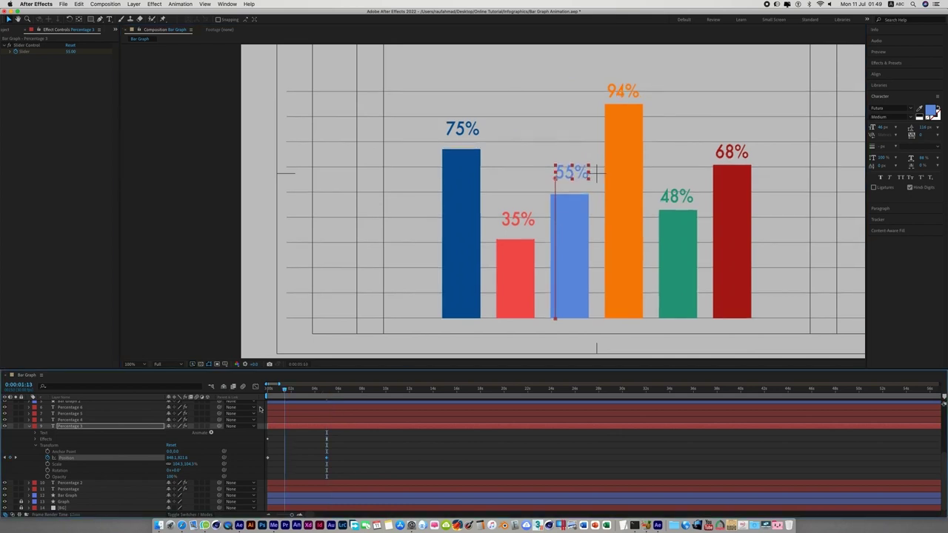
key("Home")
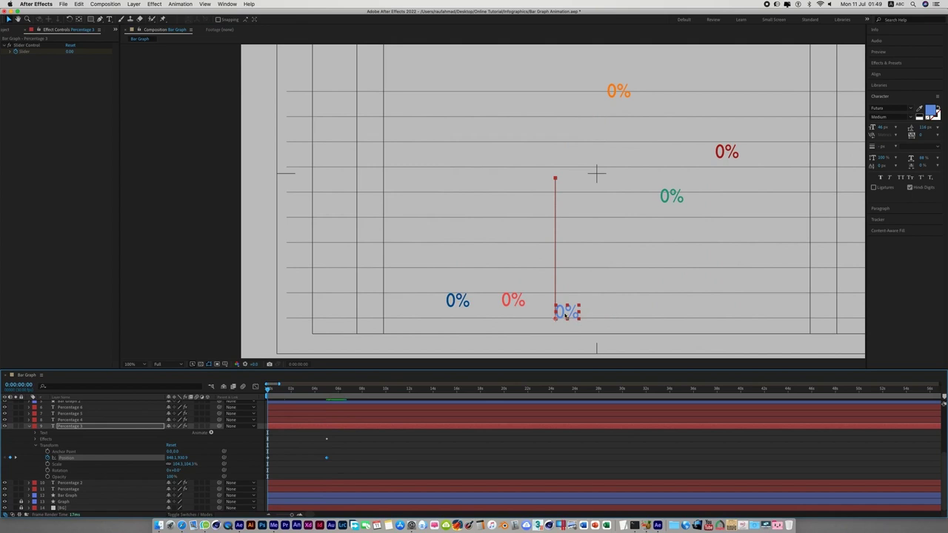
left_click_drag(567, 315, 565, 304)
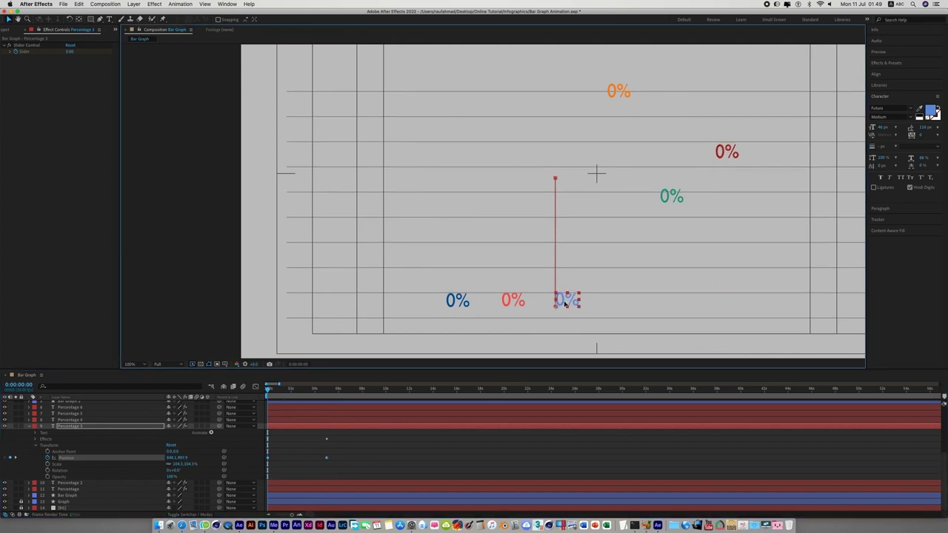
left_click(697, 315)
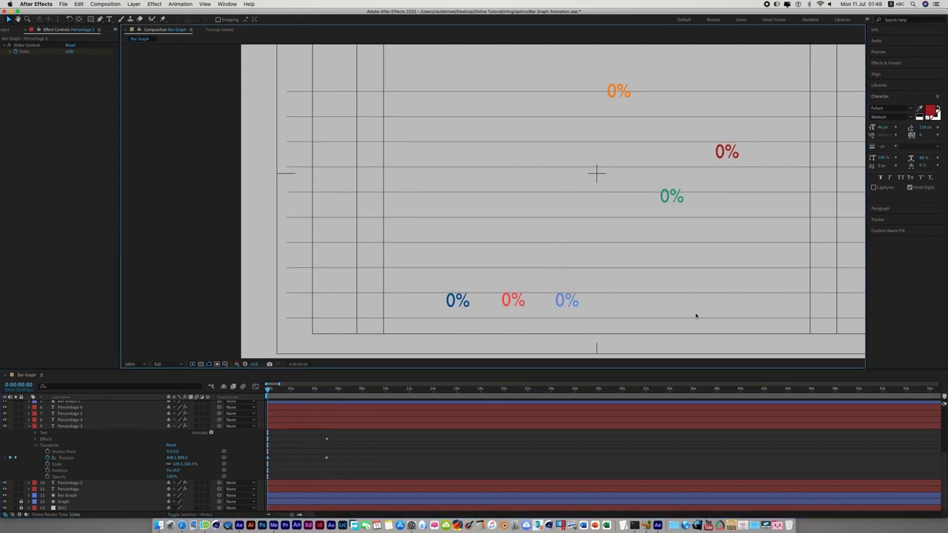
left_click_drag(695, 300, 578, 303)
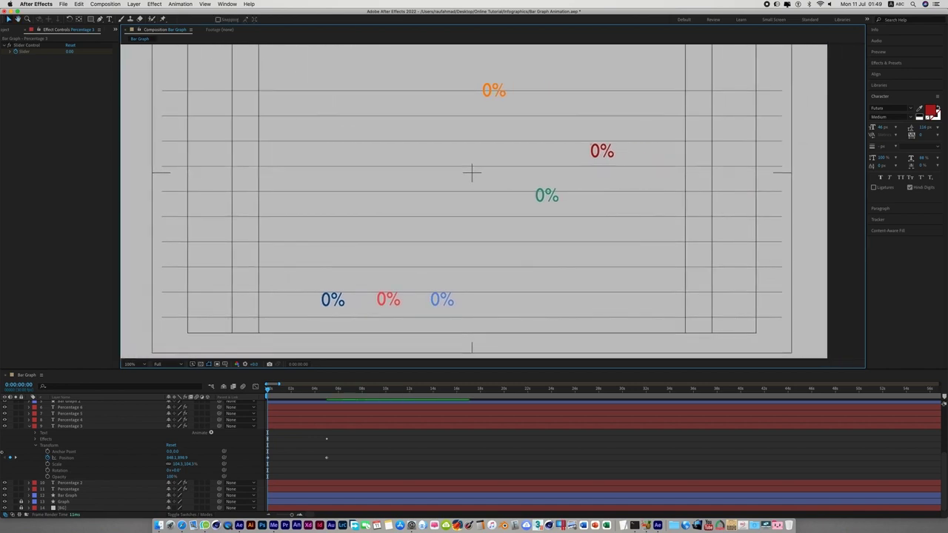
- Collapse Percentage 3 and Bar Graph 3, scrub to about 2 seconds, and select the orange bar
left_click(28, 427)
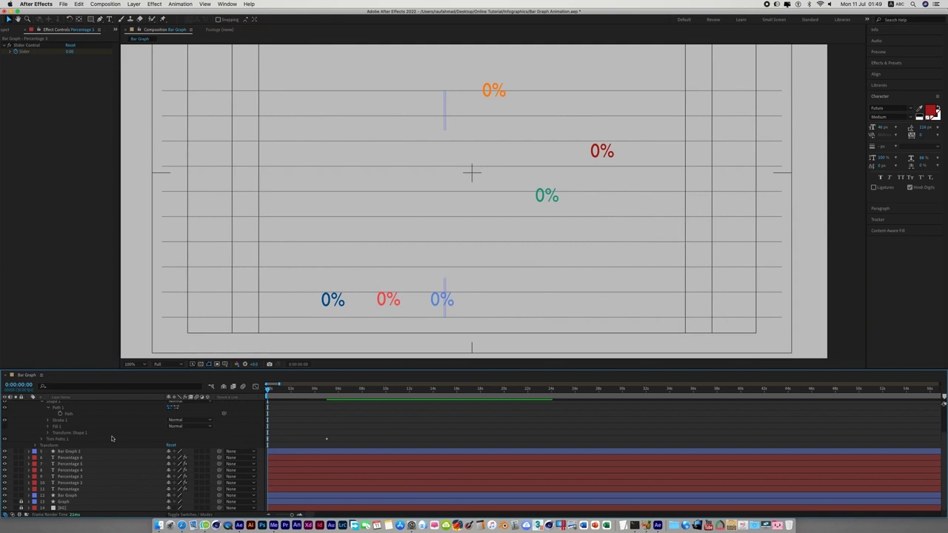
scroll(31, 427, "up", 2)
scroll(31, 425, "up", 3)
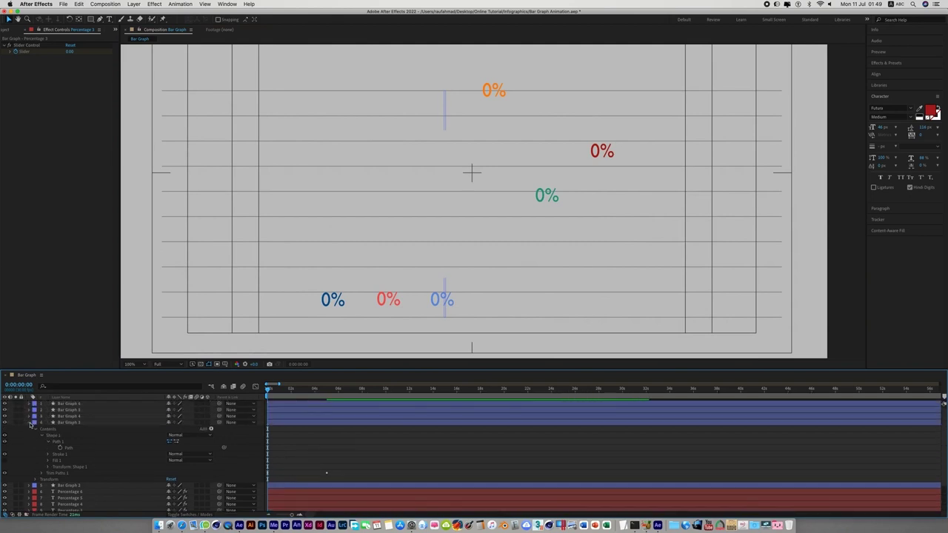
left_click(31, 423)
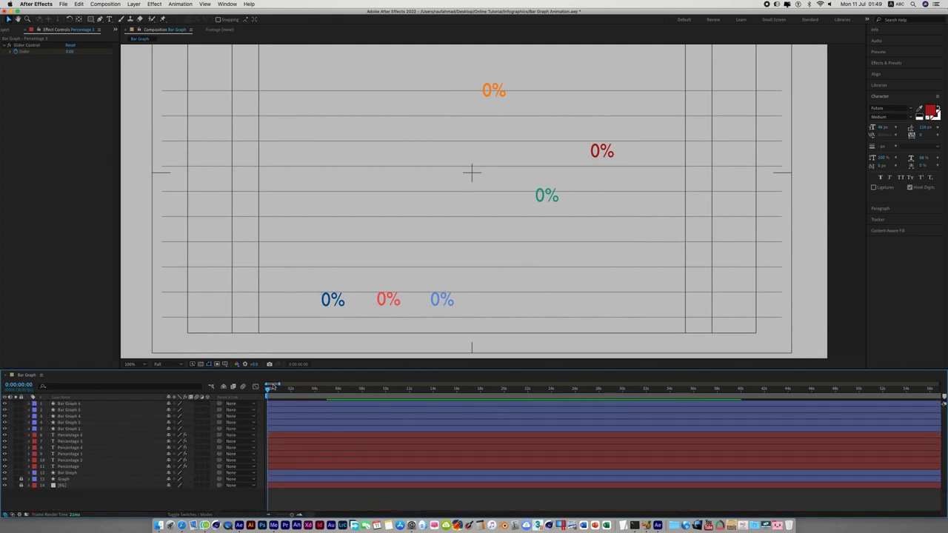
left_click_drag(268, 388, 297, 390)
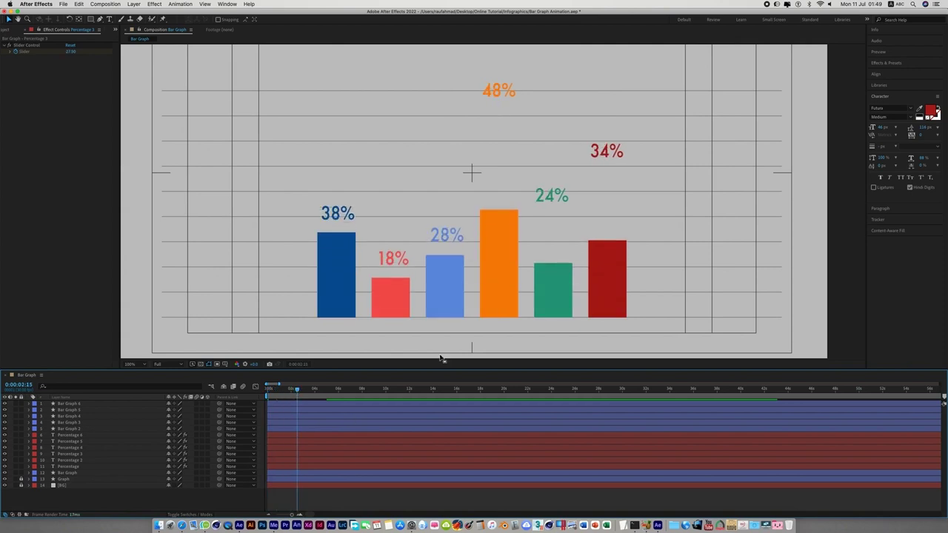
left_click(500, 280)
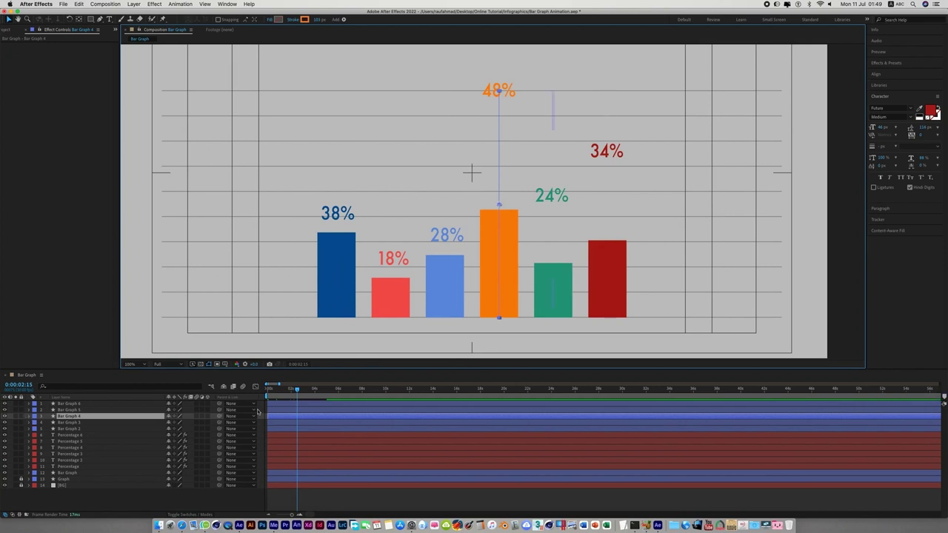
- Copy the Path of Bar Graph 4 (Contents > Shape 1 > Path 1) via Edit > Copy
left_click_drag(297, 390, 301, 391)
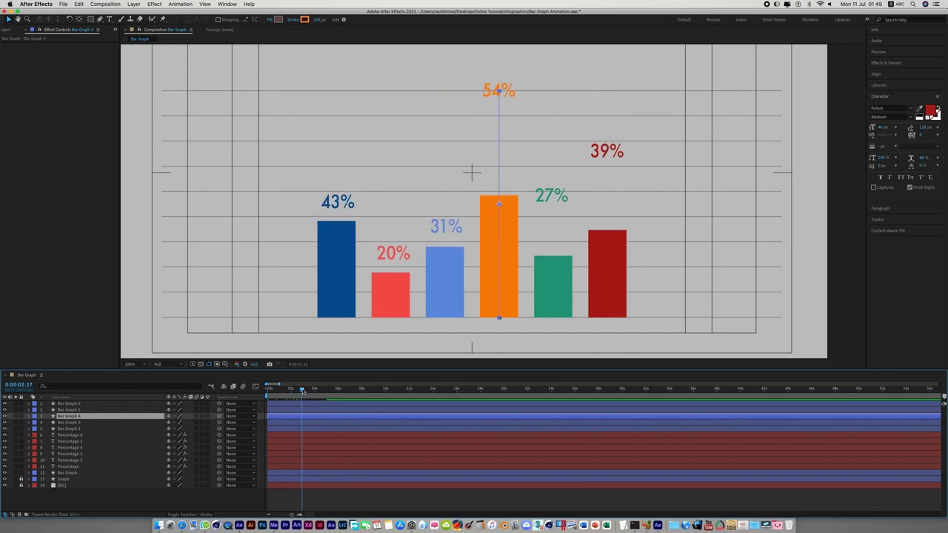
left_click(29, 416)
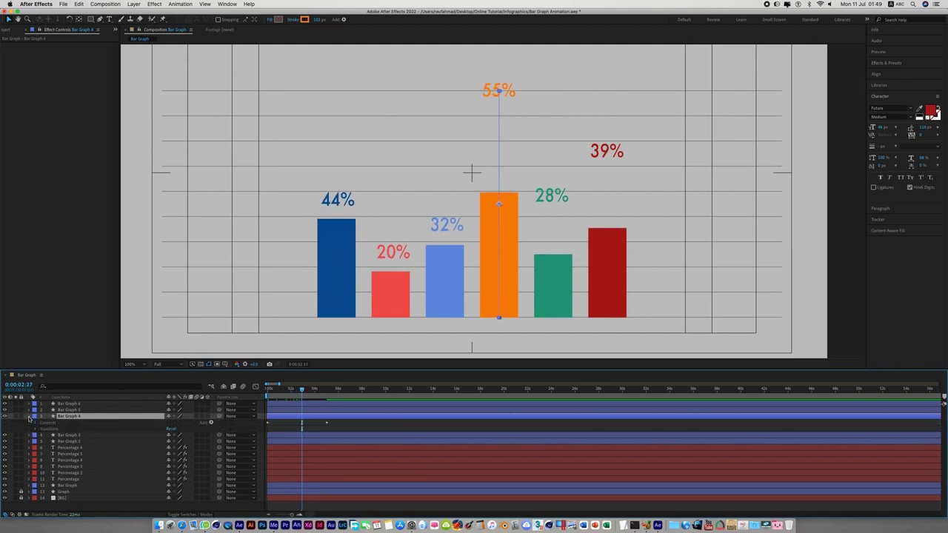
left_click(35, 422)
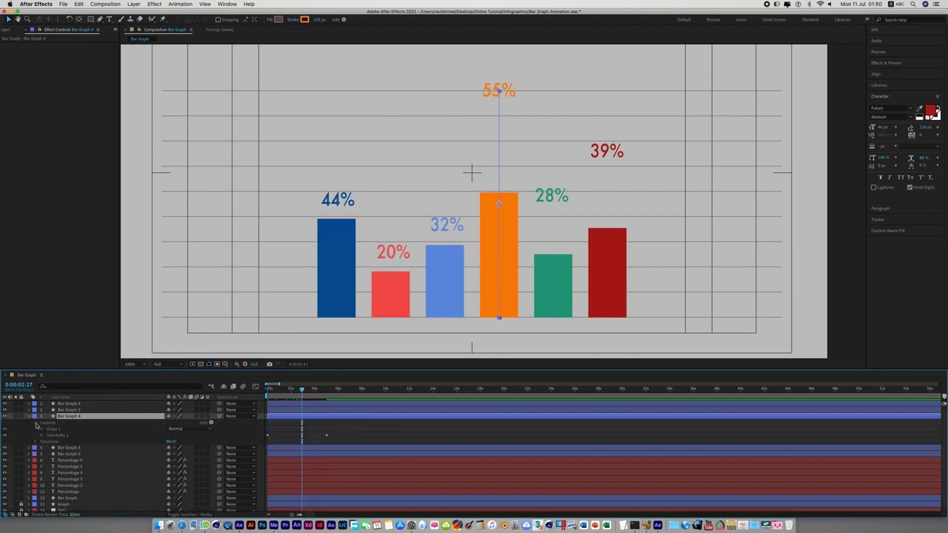
left_click(42, 429)
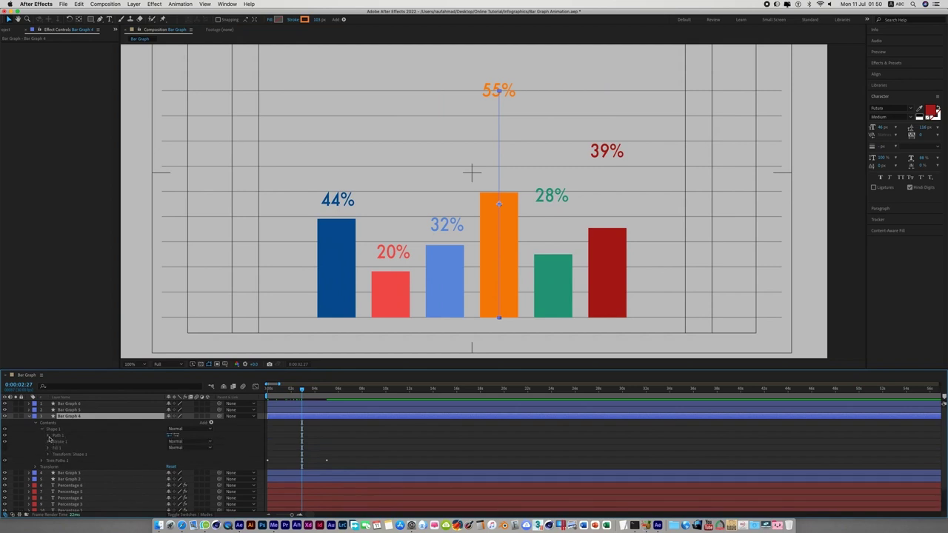
left_click(49, 435)
left_click(70, 442)
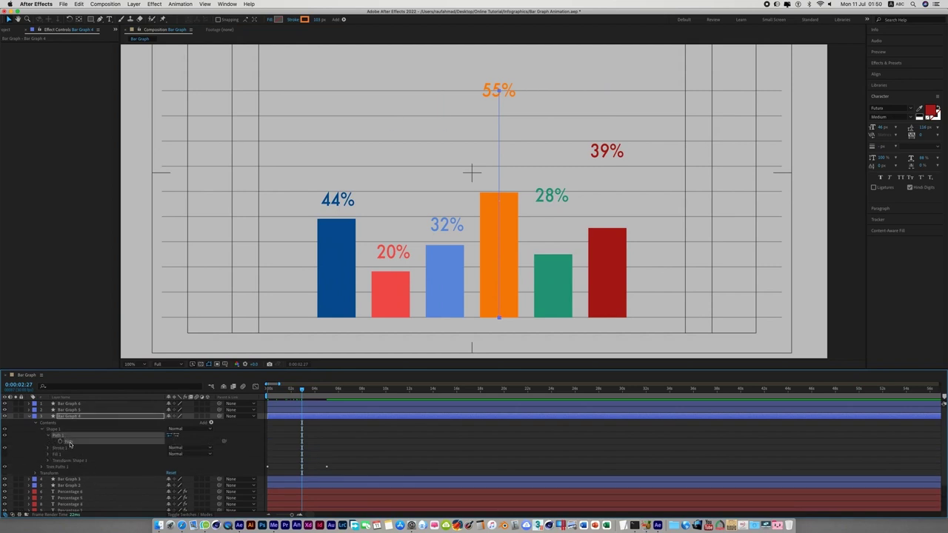
left_click(78, 5)
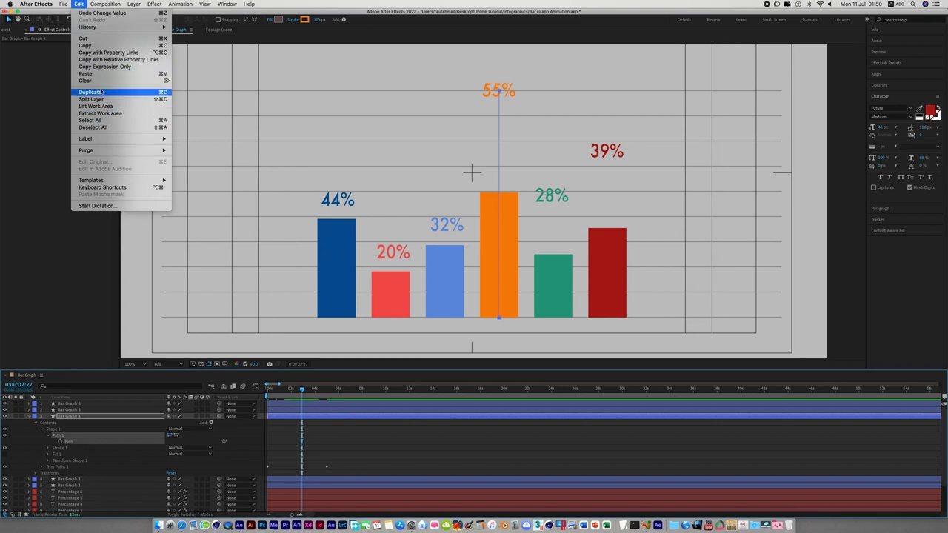
left_click(86, 46)
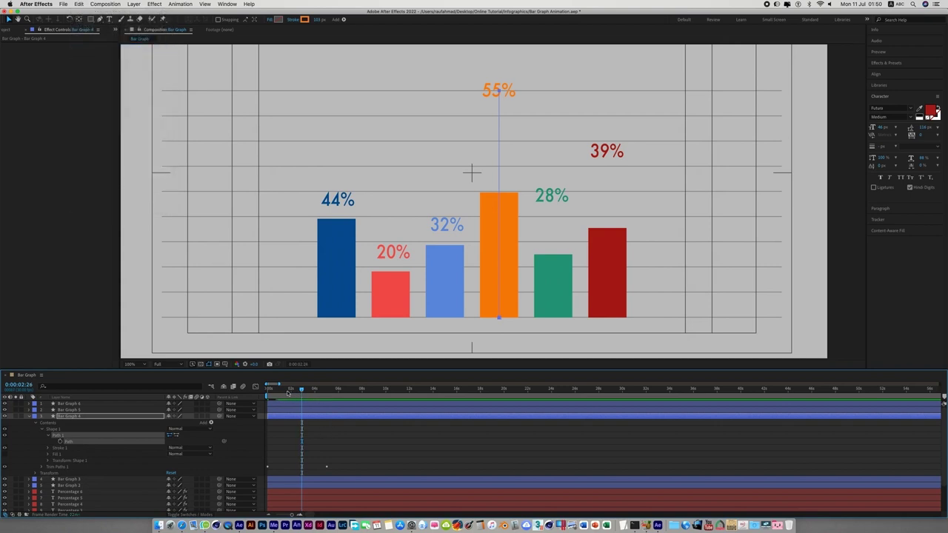
- Rewind to 0:00 and select the orange 0% label
left_click_drag(302, 393, 267, 390)
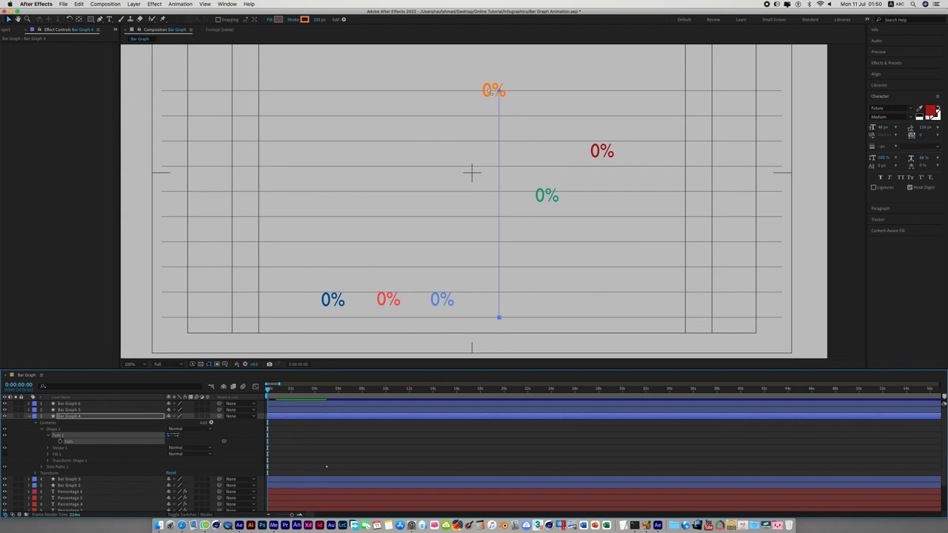
left_click(92, 176)
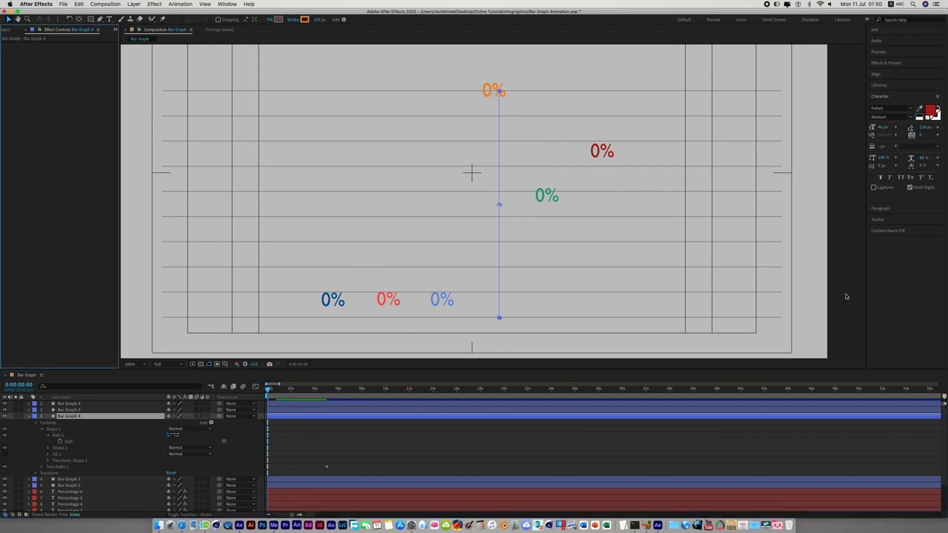
left_click(494, 89)
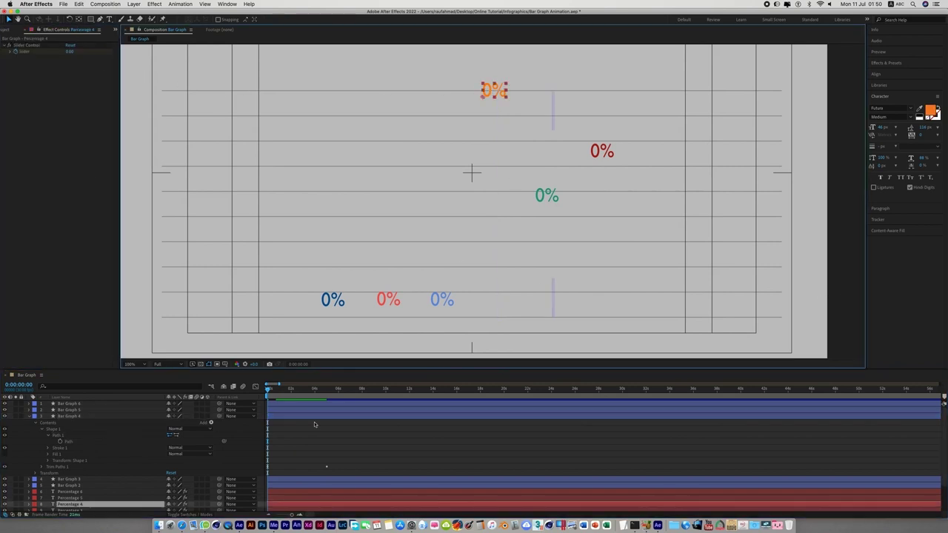
- Paste the orange bar's path into Percentage 4's Position to keyframe the label
left_click(31, 505)
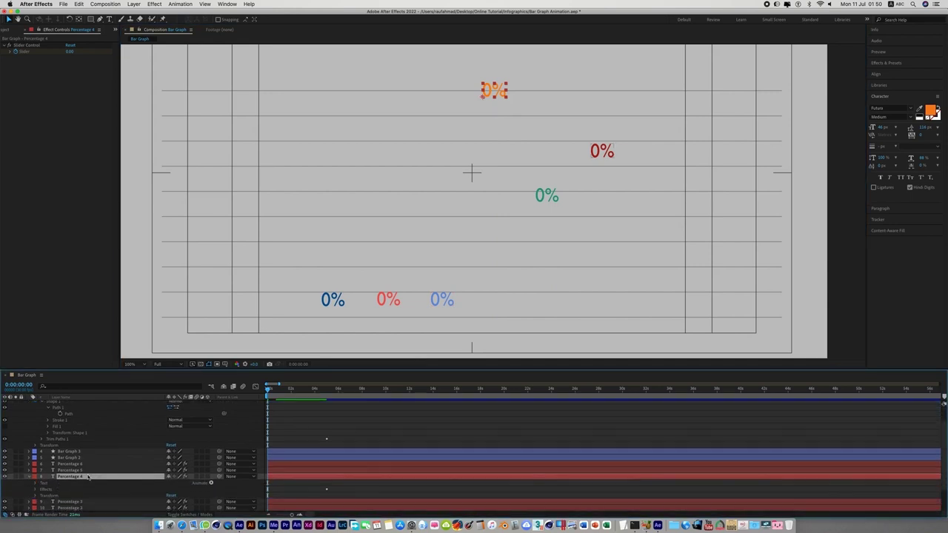
scroll(88, 477, "down", 1)
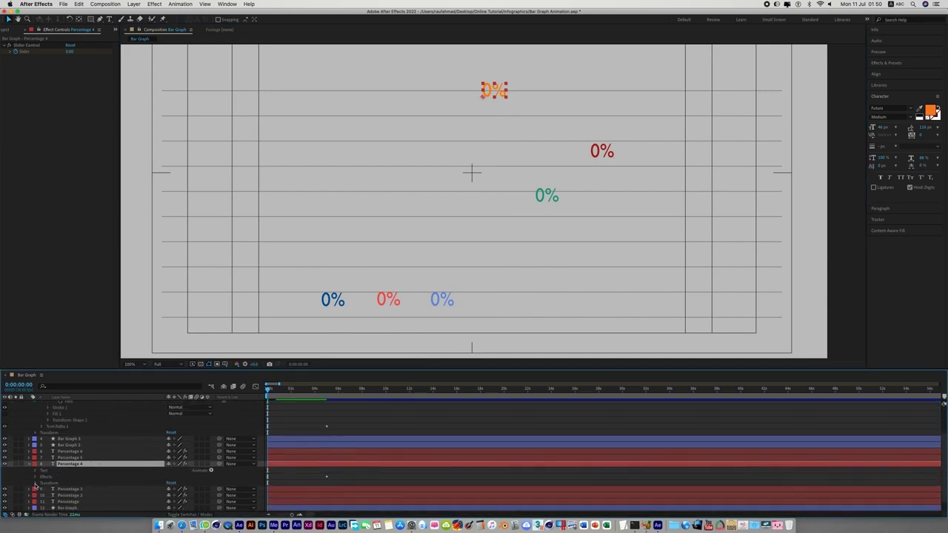
left_click(36, 483)
left_click(65, 490)
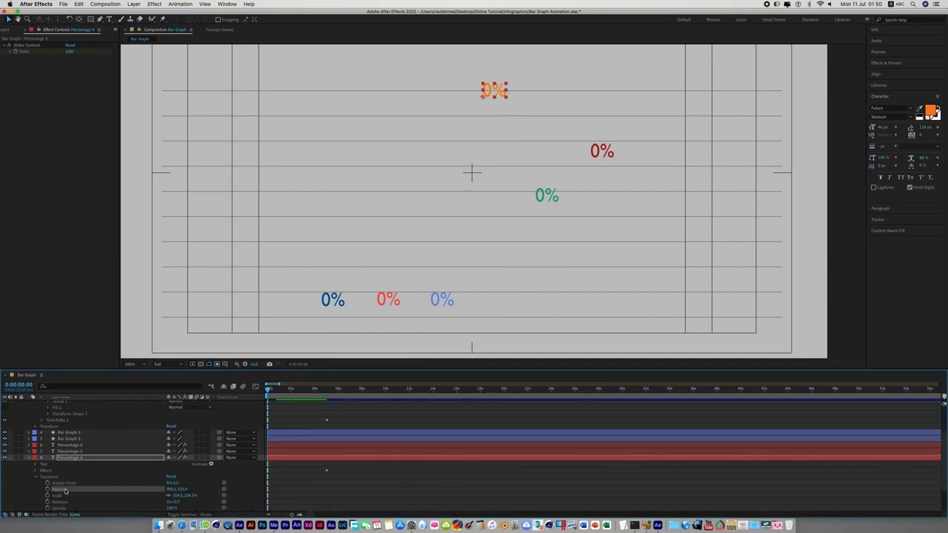
key("ctrl+v")
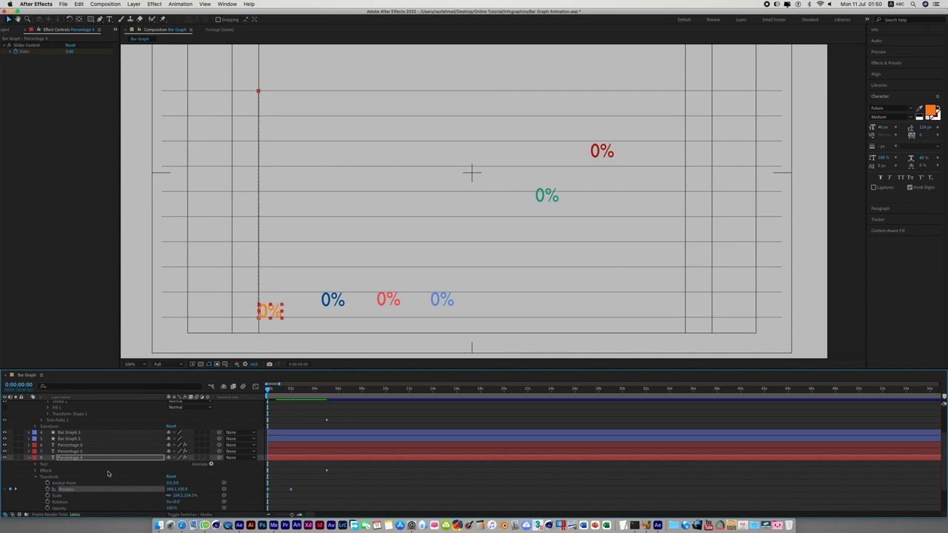
- At exactly 5:00, move the label's Position keyframes so 95% sits above the orange bar
left_click_drag(268, 390, 327, 400)
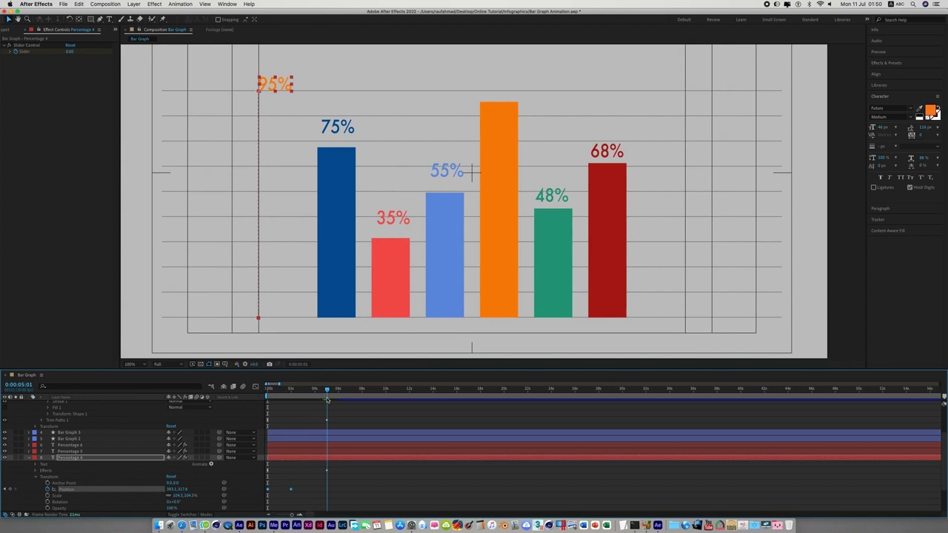
left_click_drag(326, 400, 326, 400)
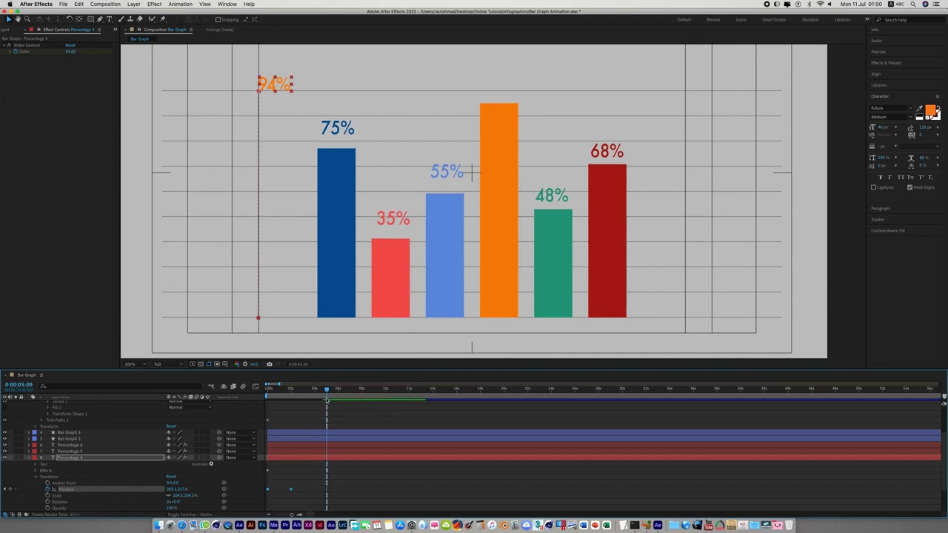
left_click(326, 400)
left_click(294, 491)
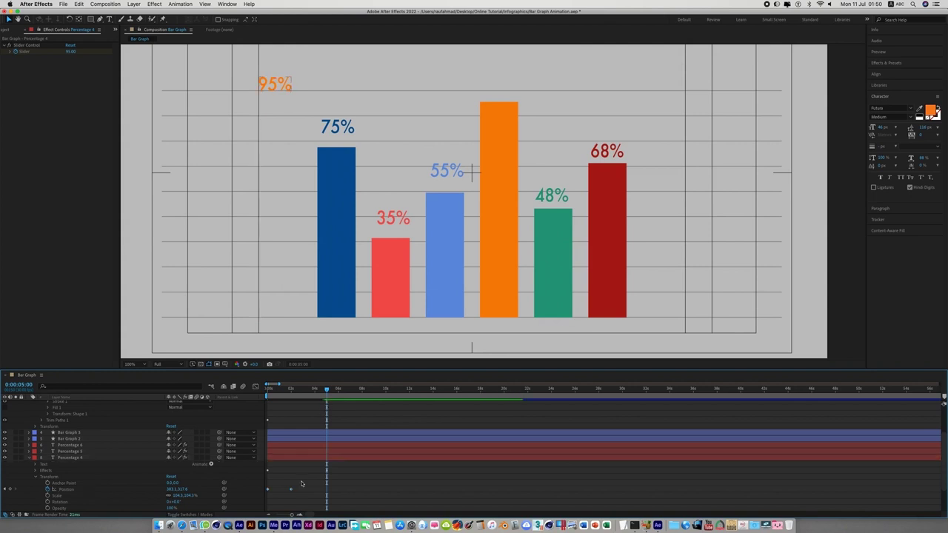
left_click(291, 490)
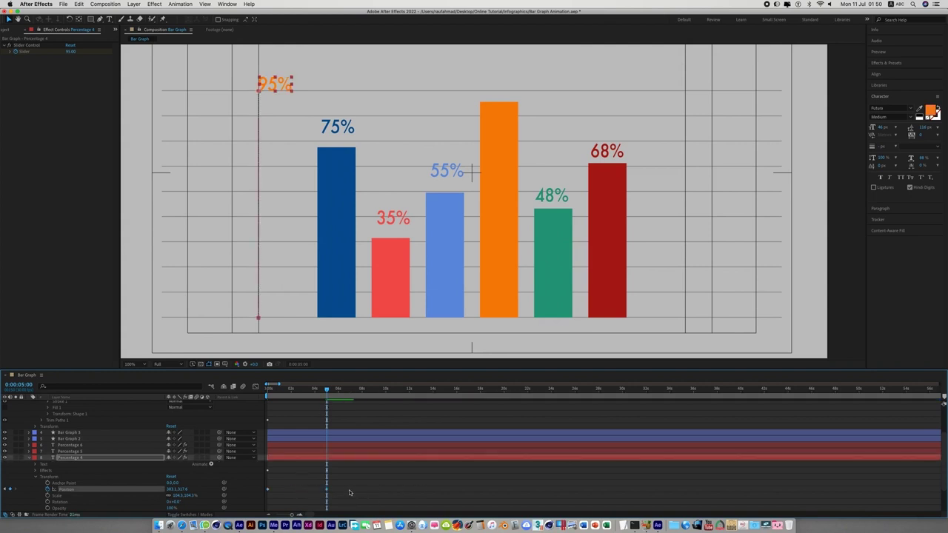
left_click_drag(343, 487, 261, 490)
left_click_drag(260, 319, 485, 327)
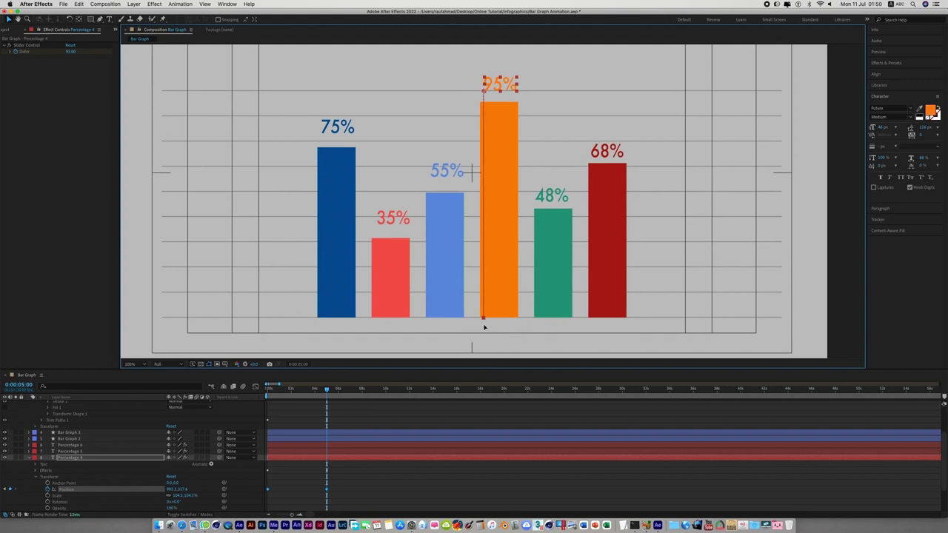
- Nudge the 95% label higher, then align the orange 0% label with the others at frame 0
left_click(385, 468)
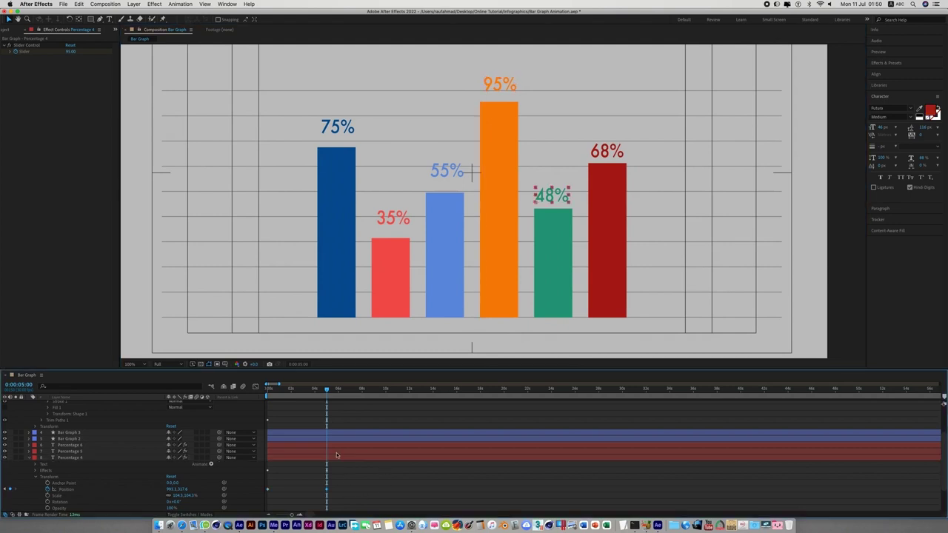
left_click(337, 458)
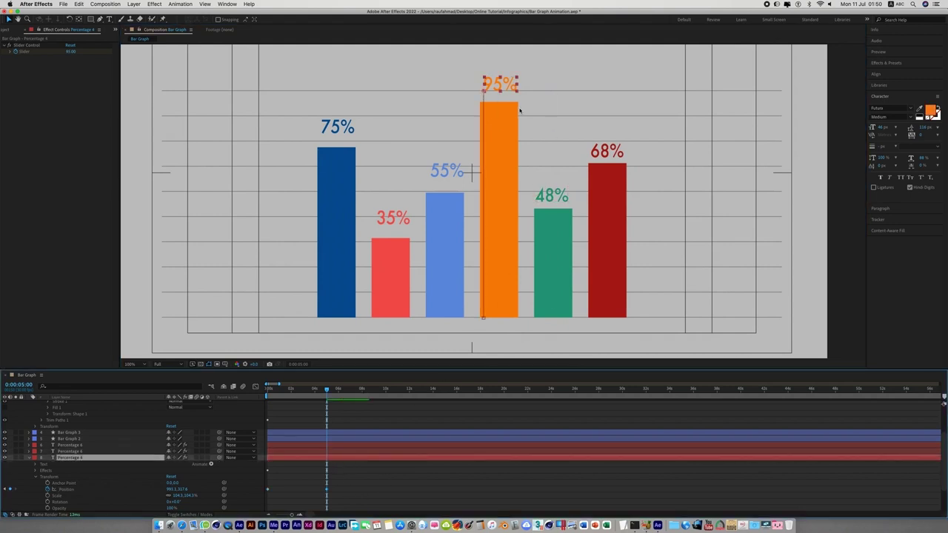
key("shift+Up")
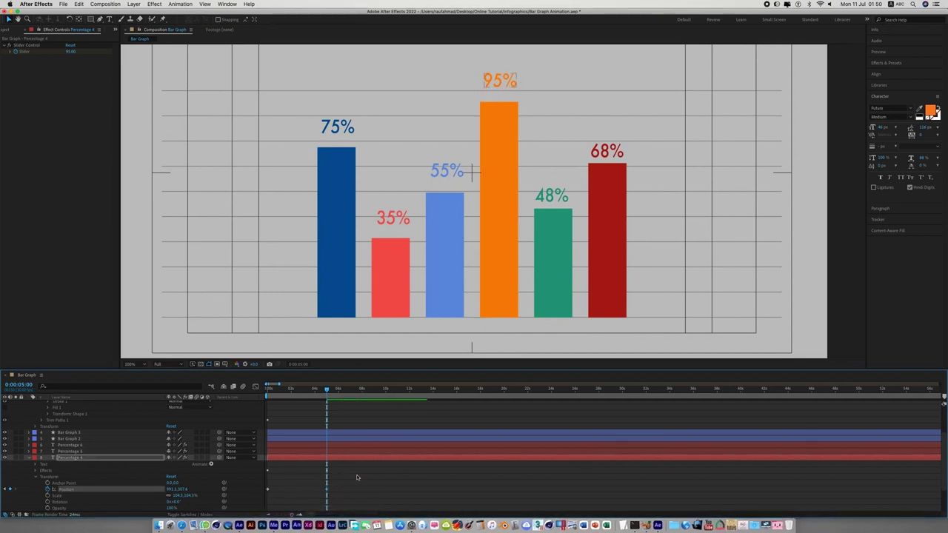
left_click(511, 78)
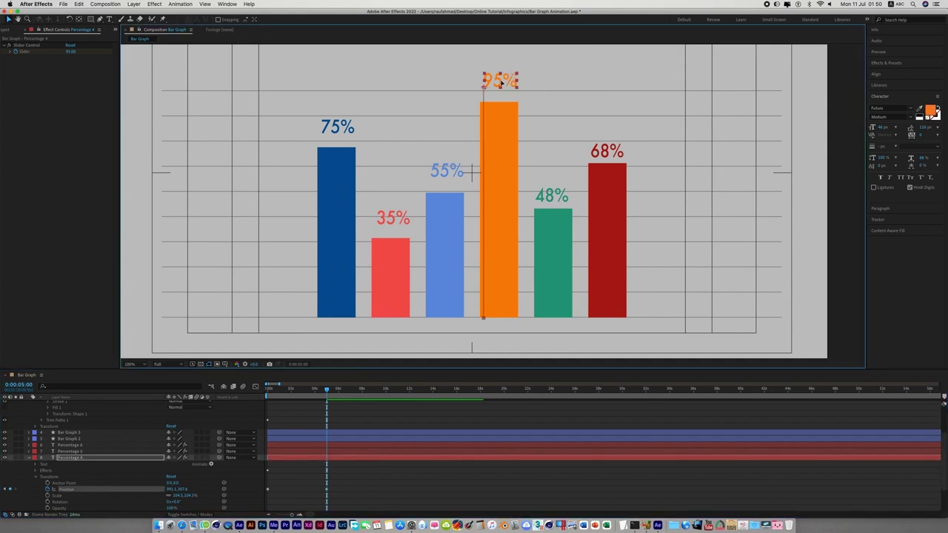
key("Up")
key("Up")
key("Up")
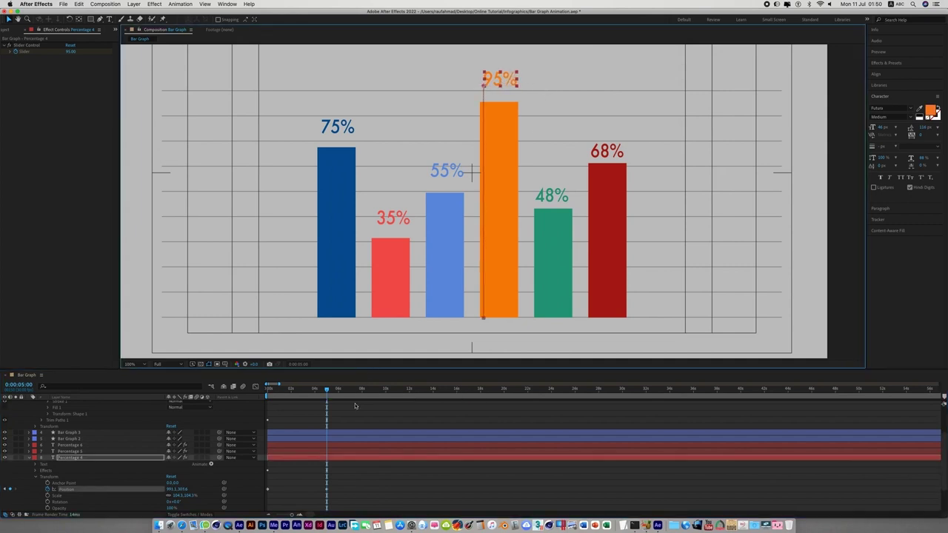
key("Home")
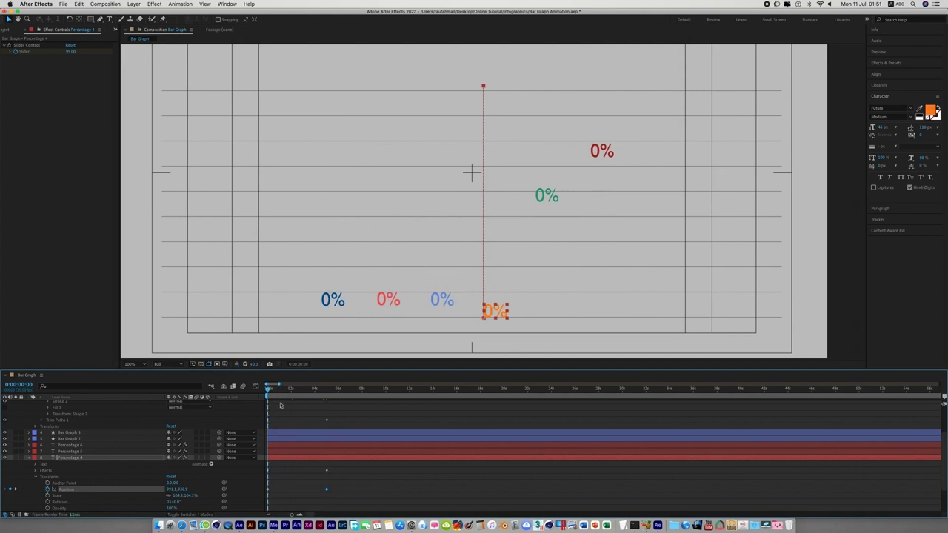
left_click_drag(493, 314, 493, 303)
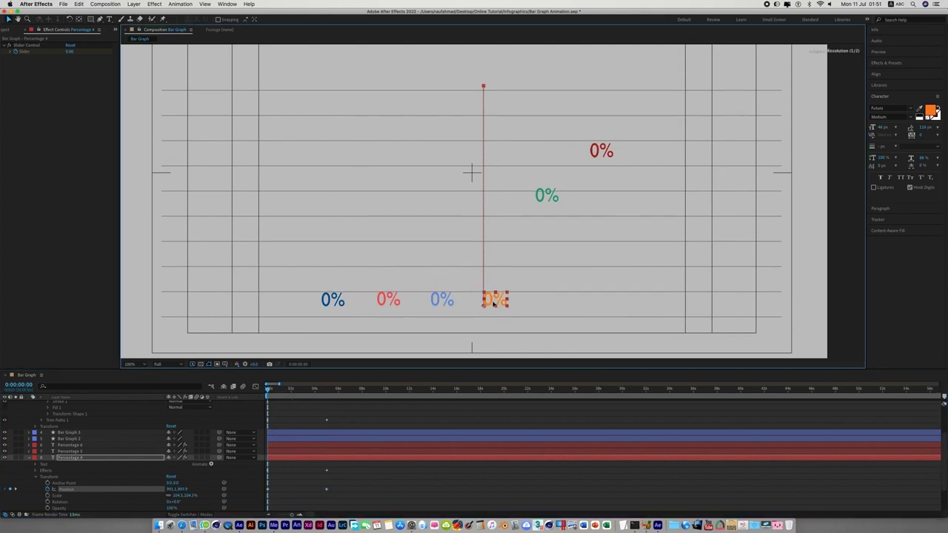
left_click(476, 485)
- Save the project, reveal all layers' animated properties, and preview the animation
key("ctrl+s")
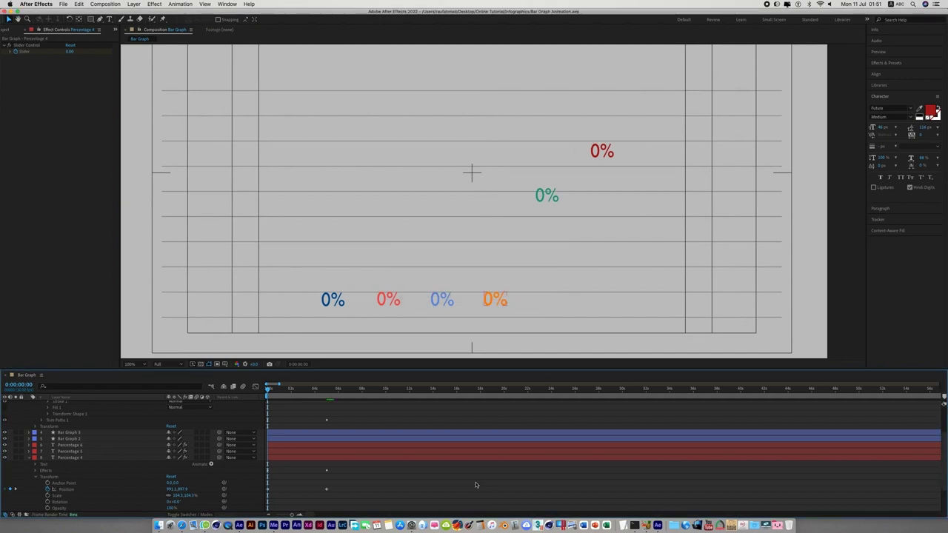
key("ctrl+a")
key("u")
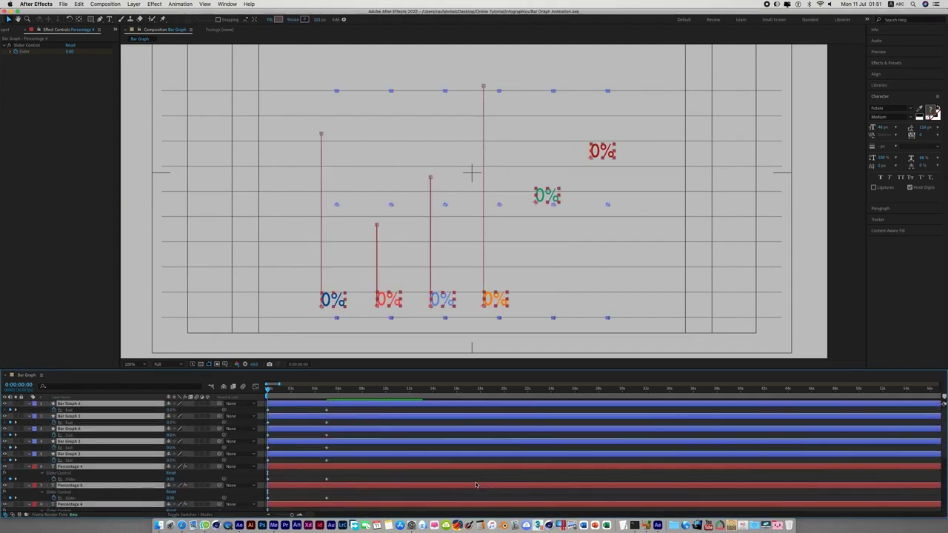
left_click(481, 492)
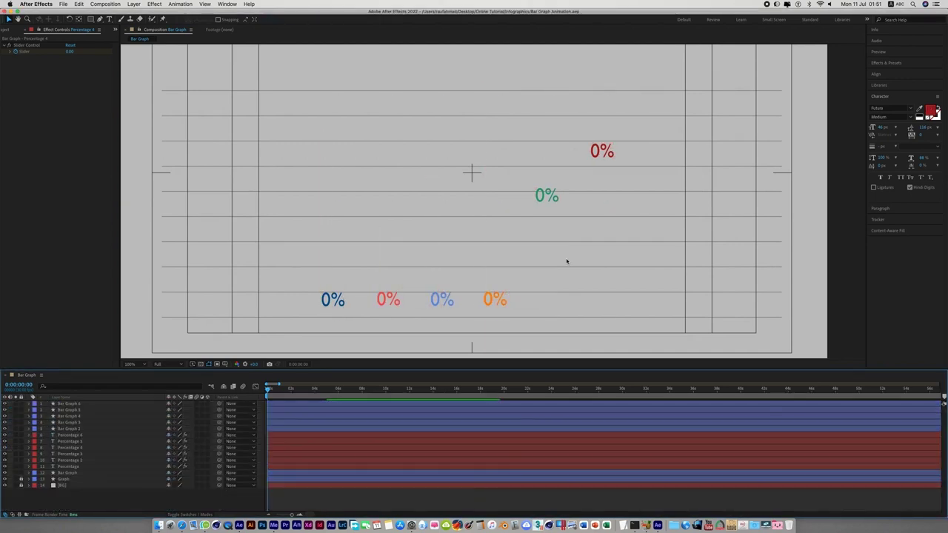
key("space")
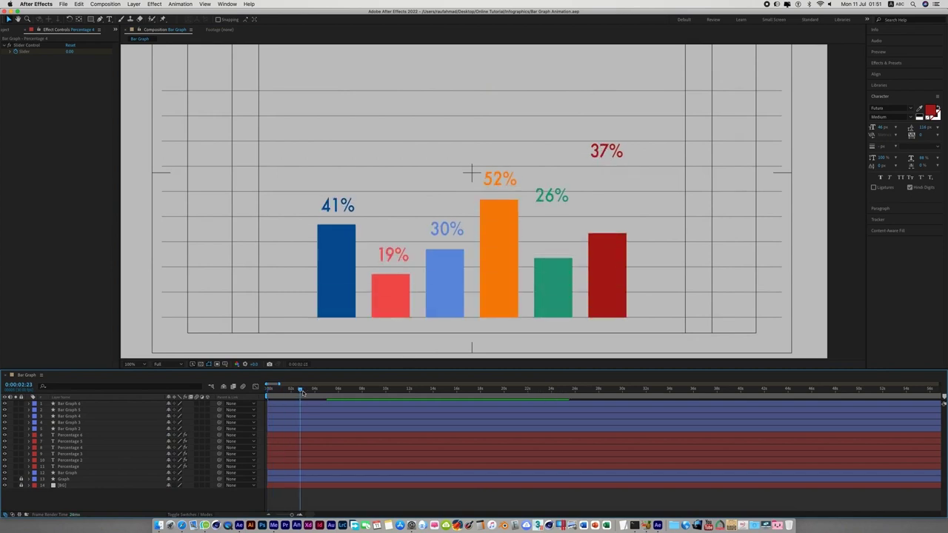
- Copy the Path of Bar Graph 5 (Contents > Shape 1 > Path 1) via Edit > Copy
left_click(553, 275)
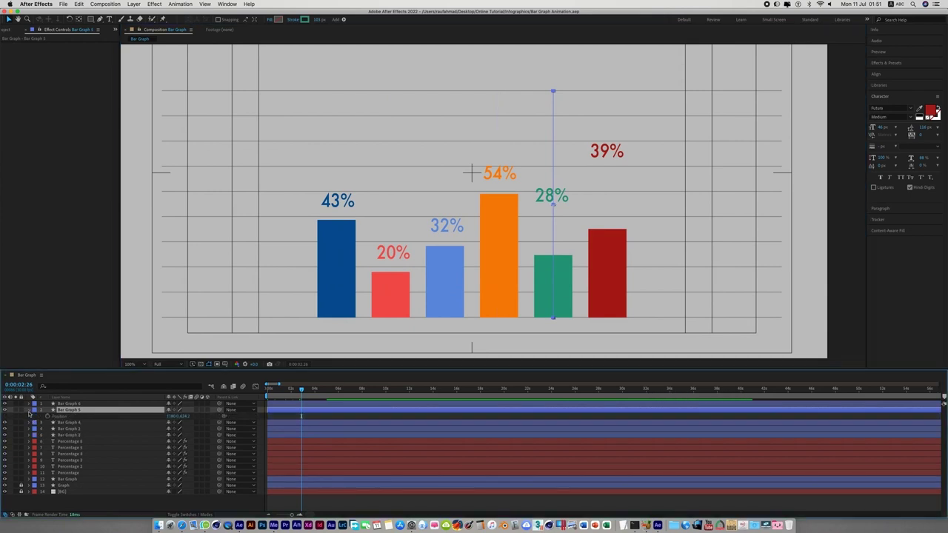
left_click(29, 410)
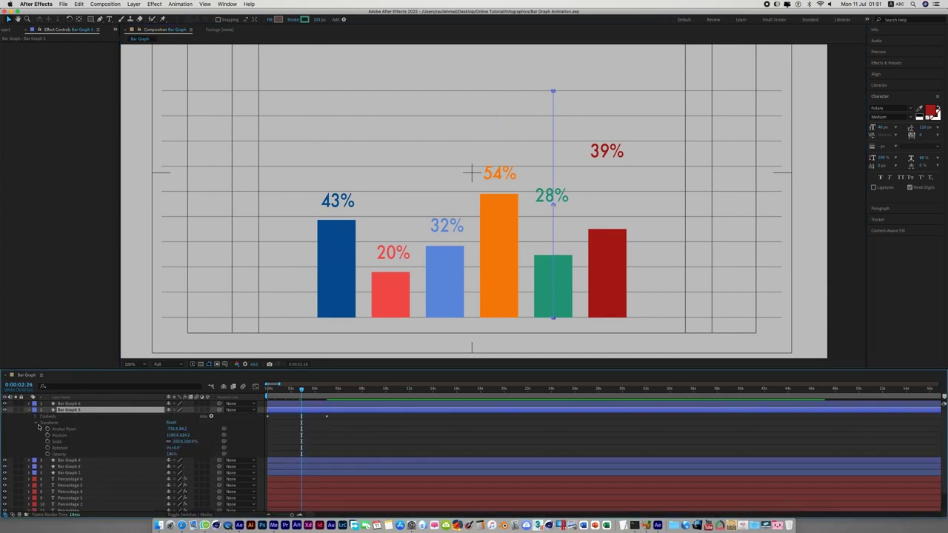
left_click(35, 416)
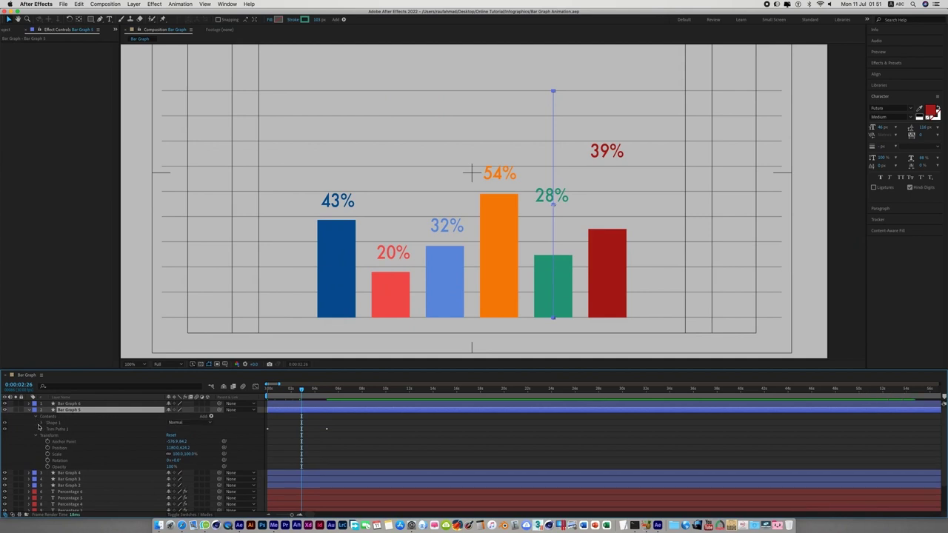
left_click(41, 423)
left_click(49, 429)
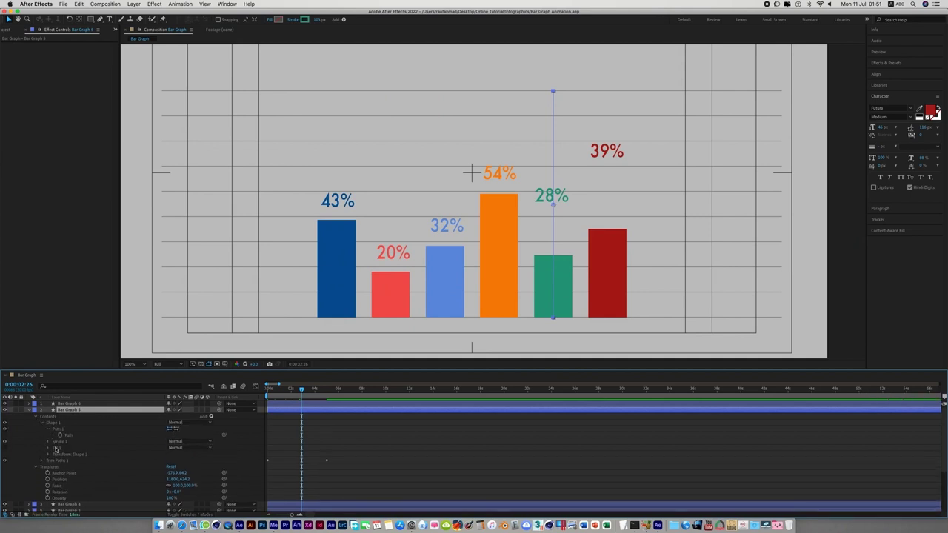
left_click(68, 435)
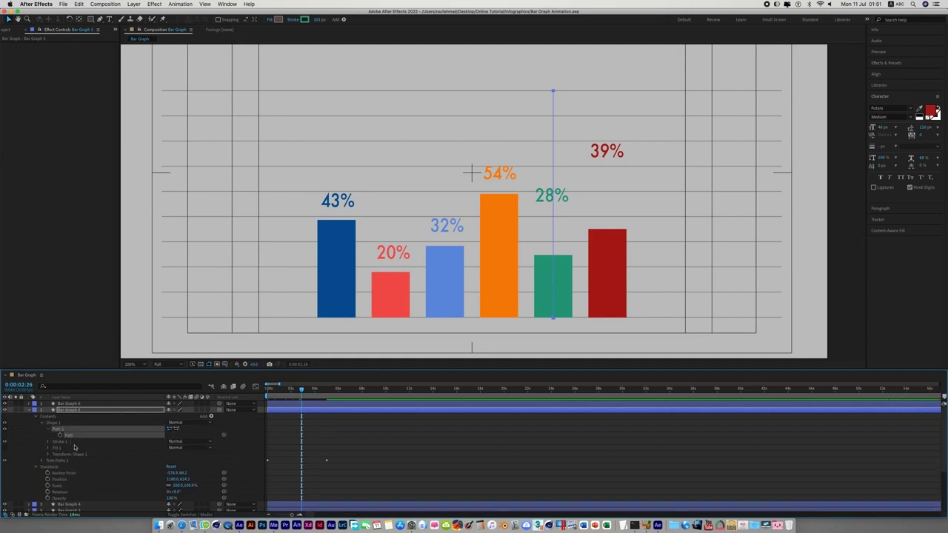
left_click(79, 4)
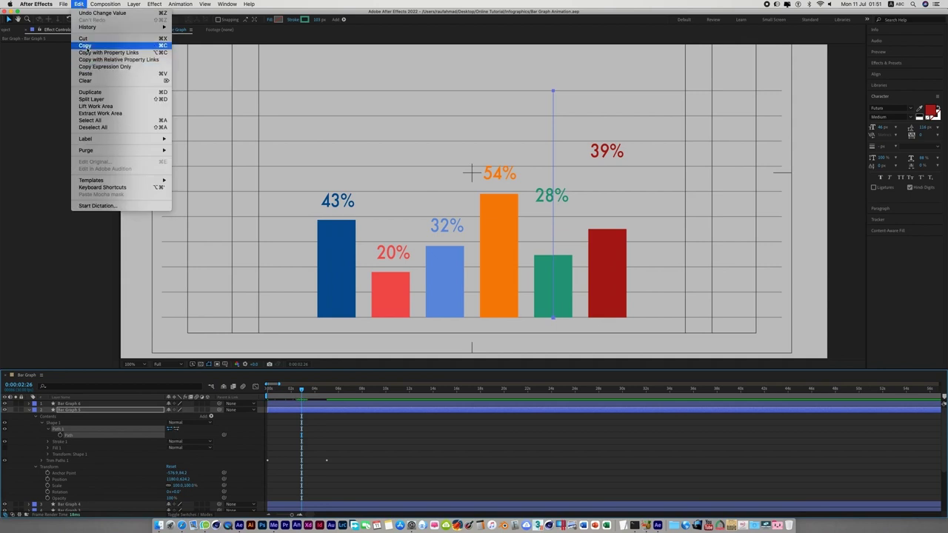
left_click(85, 46)
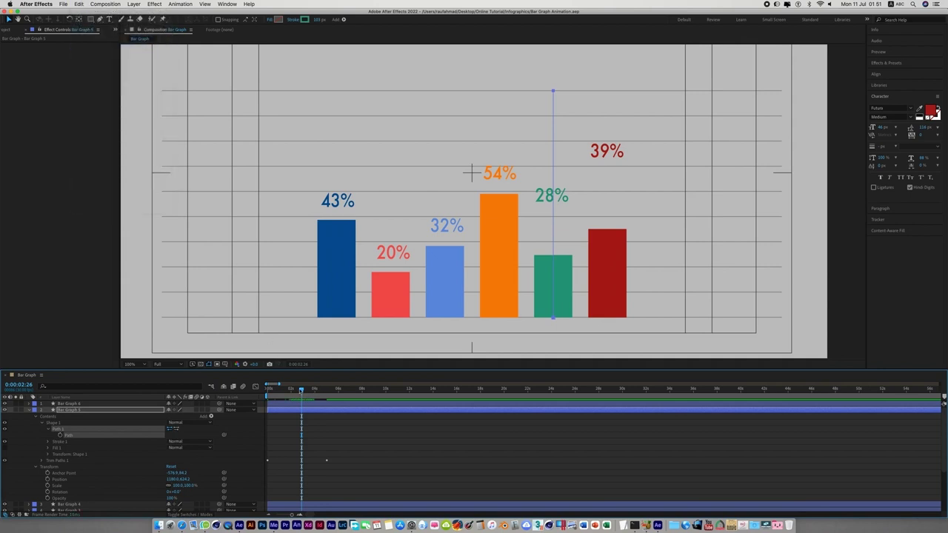
- Return to the start and select the green 0% label
key("Home")
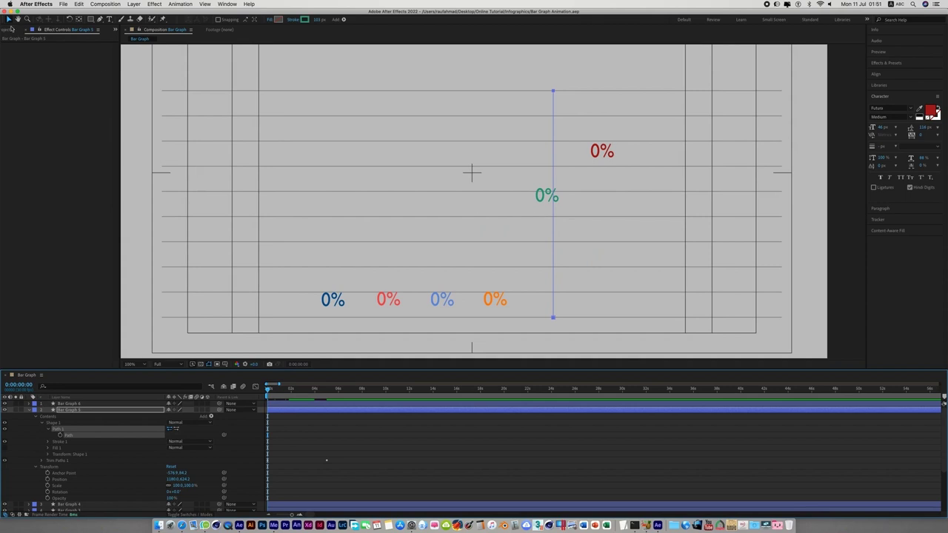
left_click(855, 282)
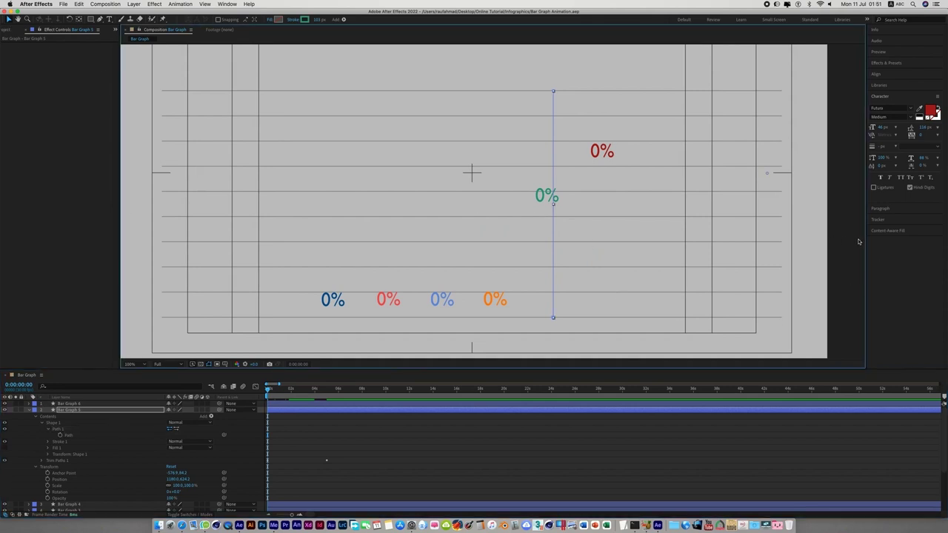
left_click(549, 201)
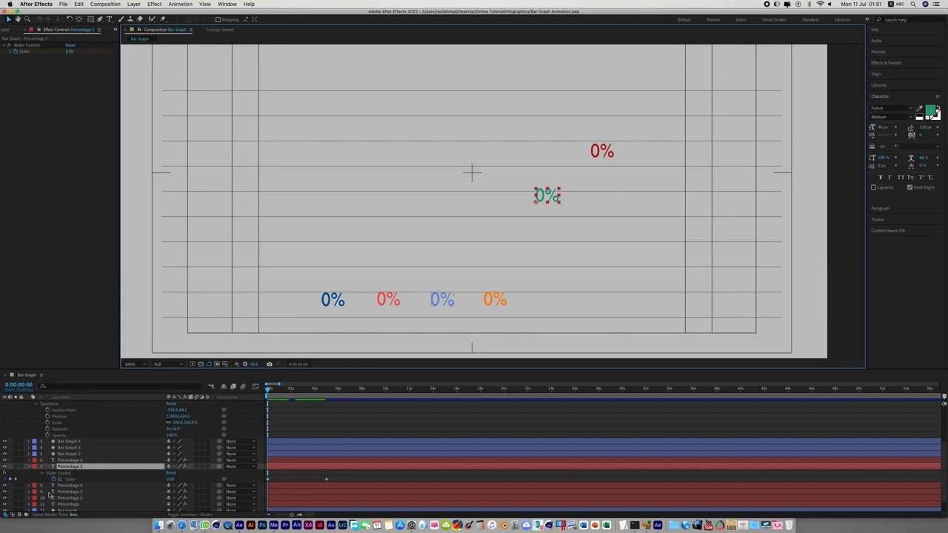
- Paste the green bar's path into Percentage 5's Position property
left_click(78, 467)
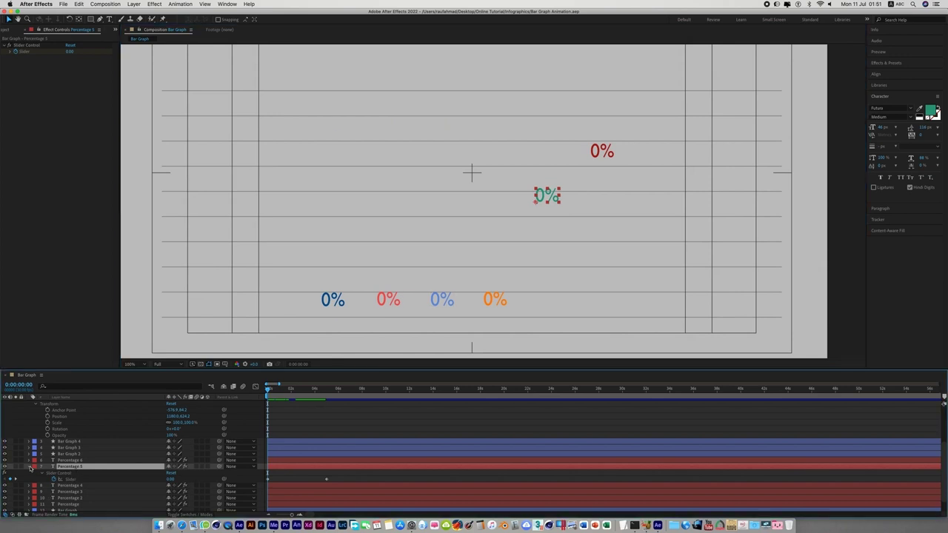
left_click(31, 468)
left_click(30, 468)
scroll(84, 494, "down", 1)
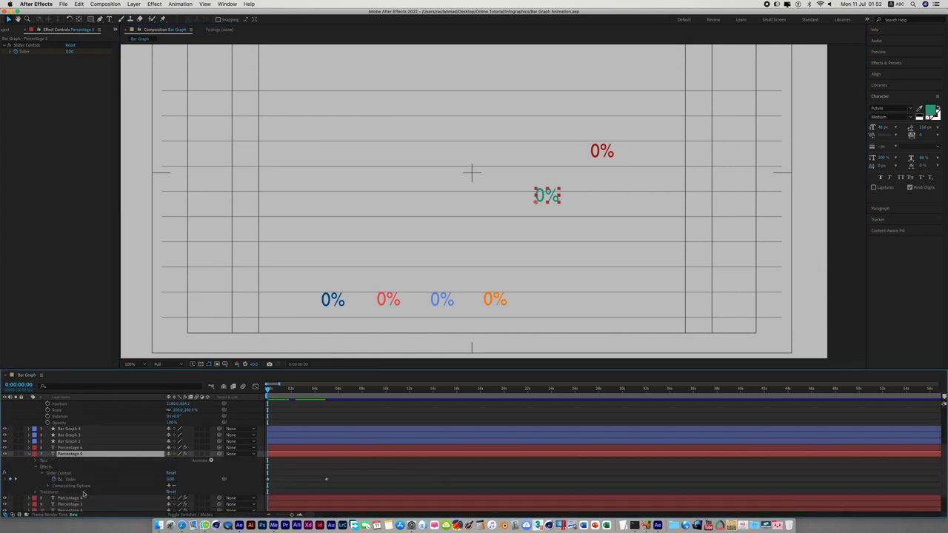
left_click(35, 492)
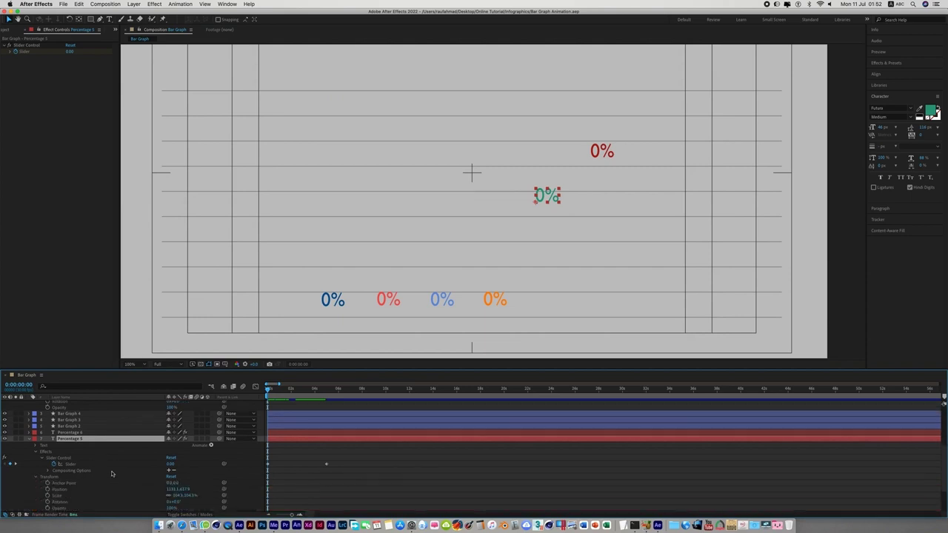
scroll(112, 473, "down", 4)
left_click(58, 447)
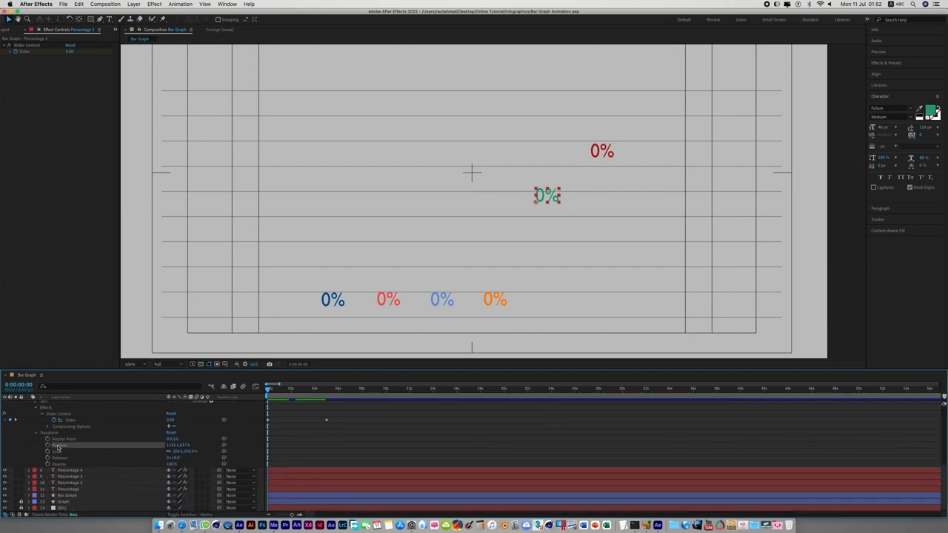
key("super+v")
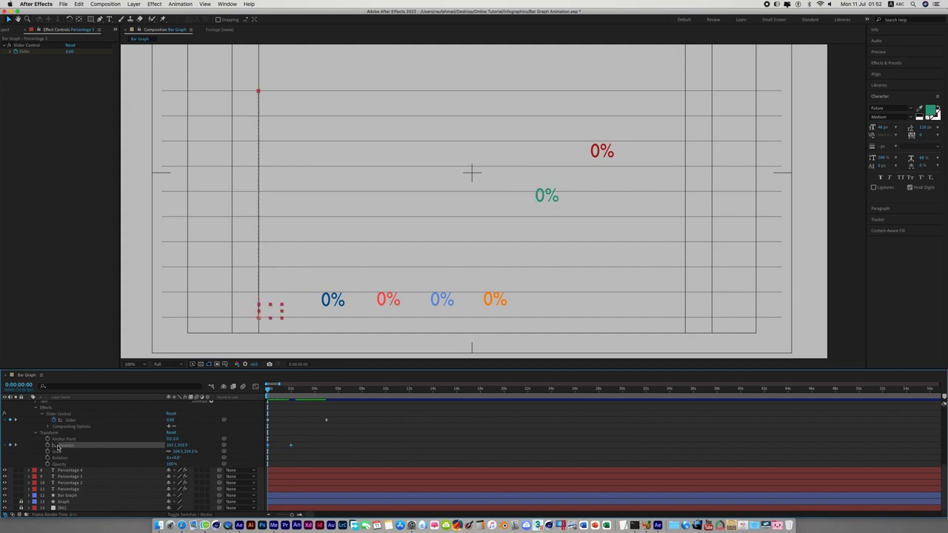
- Drag the green label's second Position keyframe later in time and preview
left_click(291, 445)
mouse_move(290, 447)
left_mouse_down()
mouse_move(325, 447)
mouse_move(260, 438)
left_mouse_up()
left_click(319, 450)
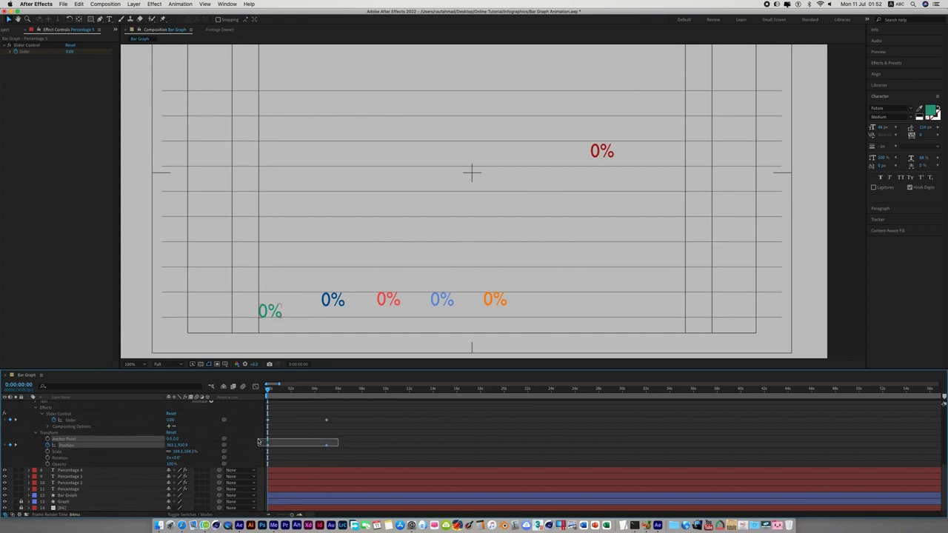
key("space")
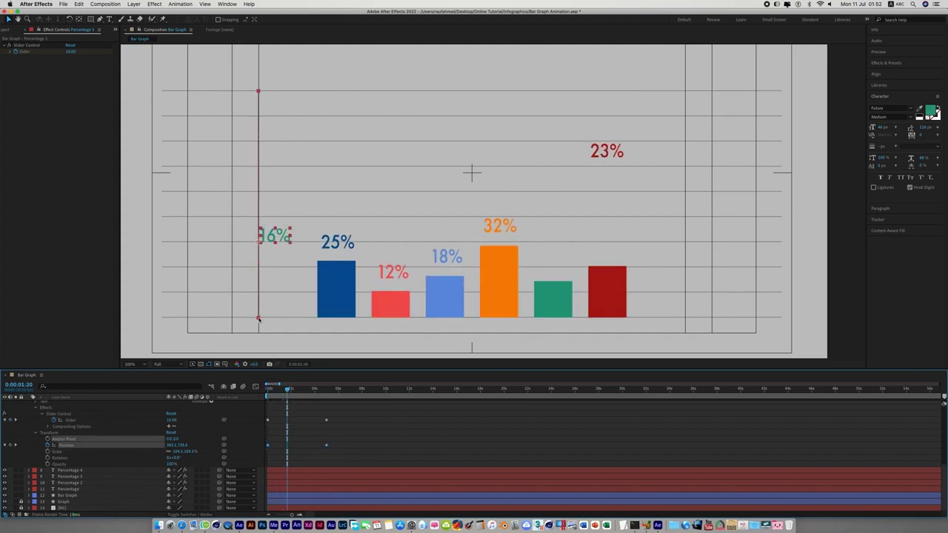
- Move the green label onto the green bar and place 48% just above it at 5 seconds
left_click_drag(258, 319, 539, 318)
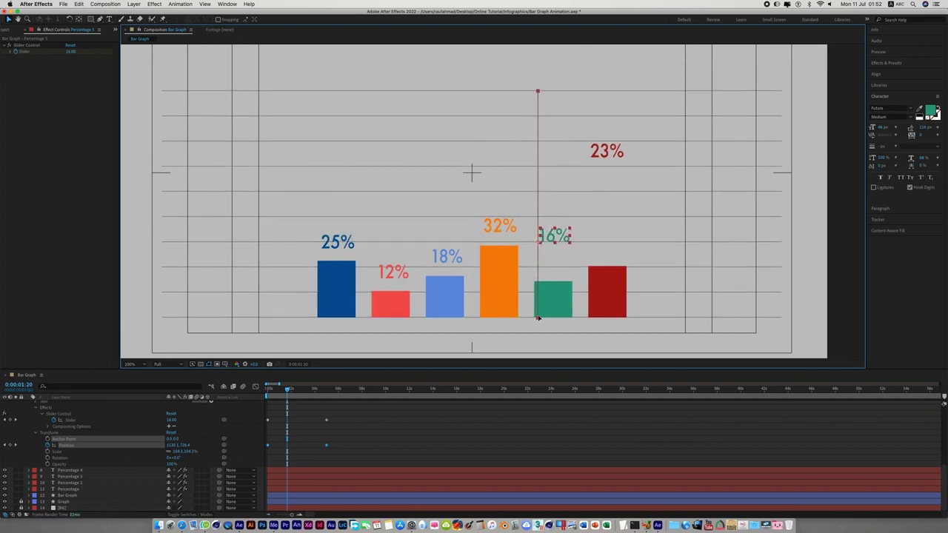
left_click_drag(538, 318, 536, 318)
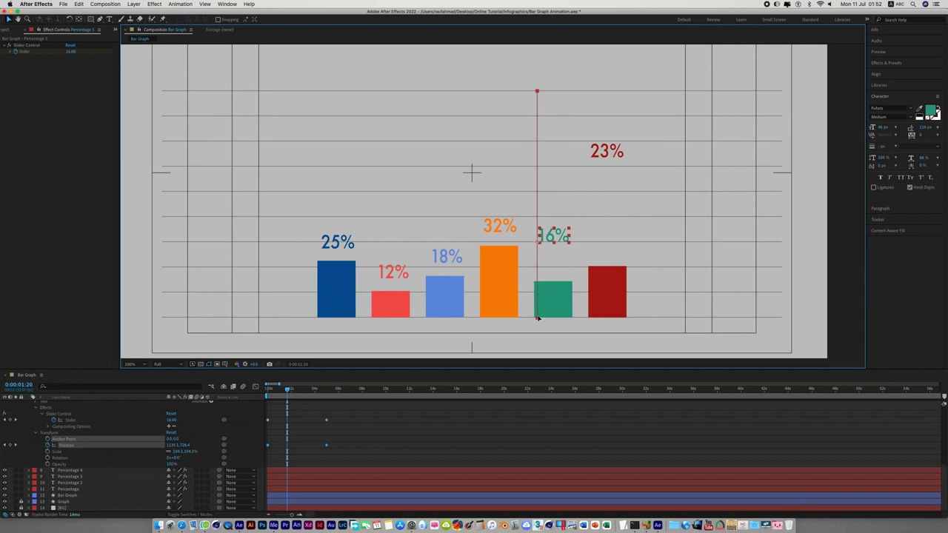
left_click_drag(293, 390, 326, 393)
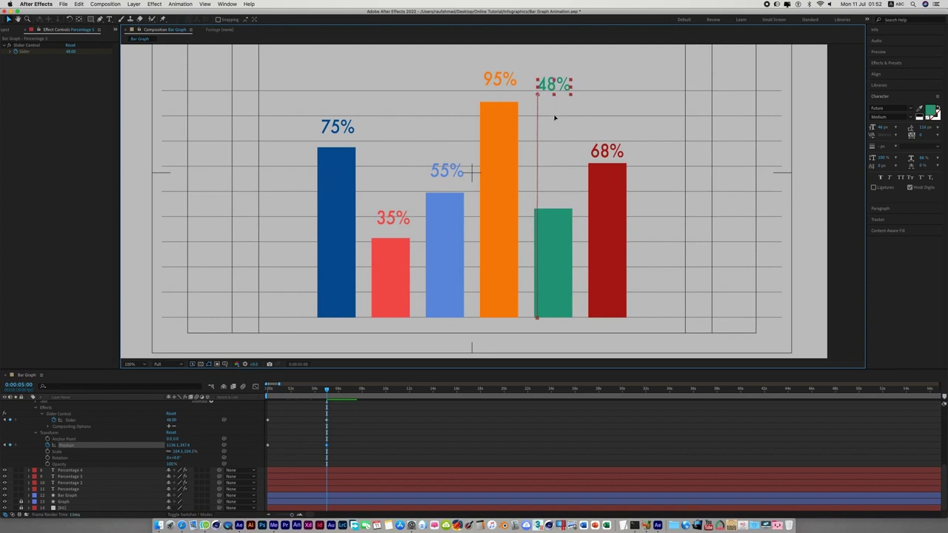
left_click_drag(551, 86, 554, 189)
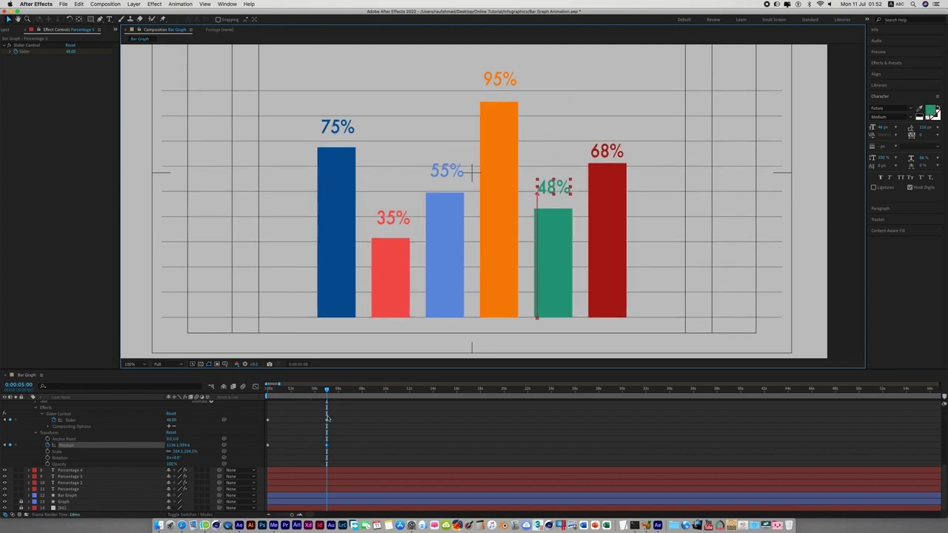
- Raise the green 0% label slightly at frame 0, then scrub to 5 seconds to check
key("Page_Up")
key("Home")
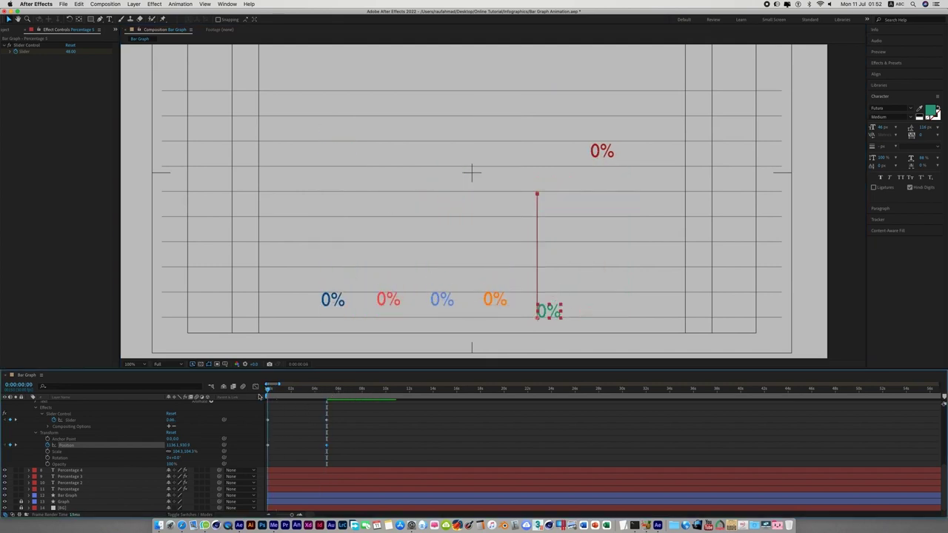
left_click_drag(550, 312, 542, 300)
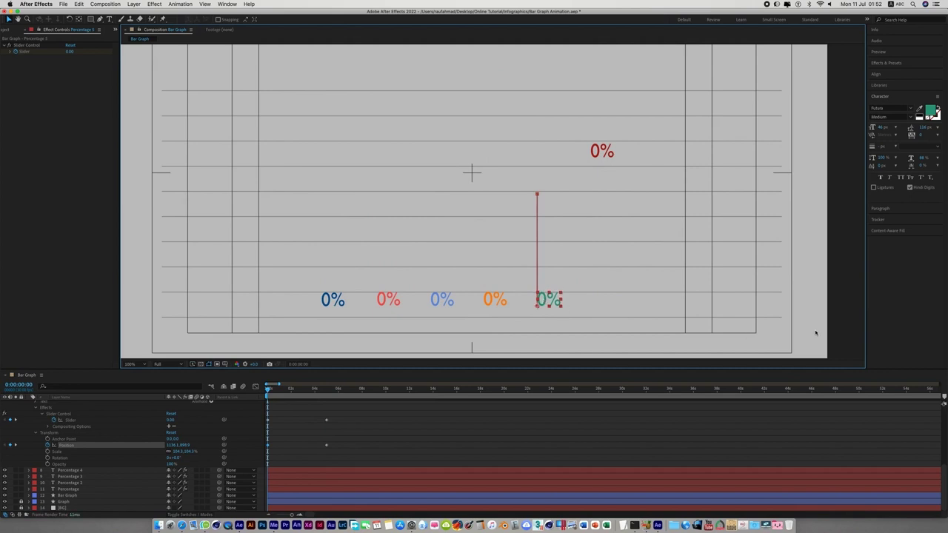
left_click(859, 334)
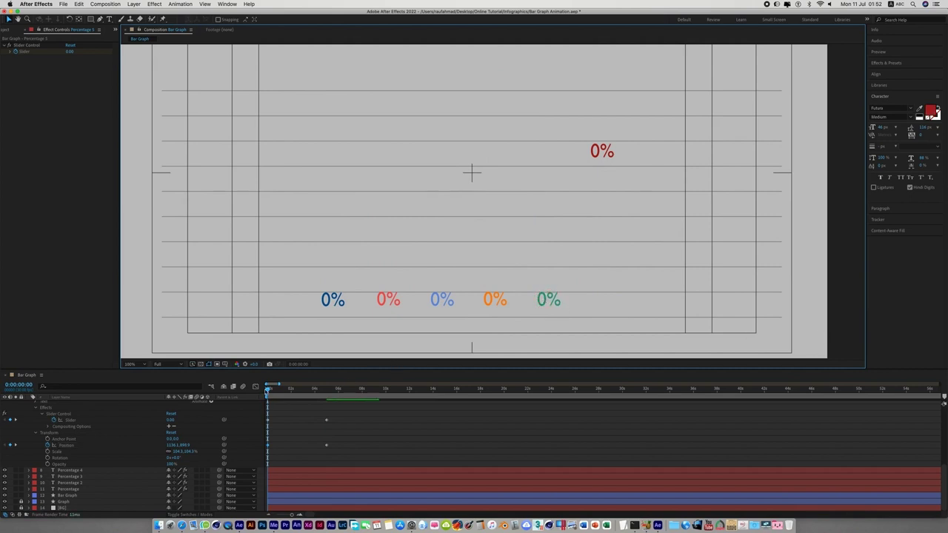
left_click_drag(320, 390, 322, 400)
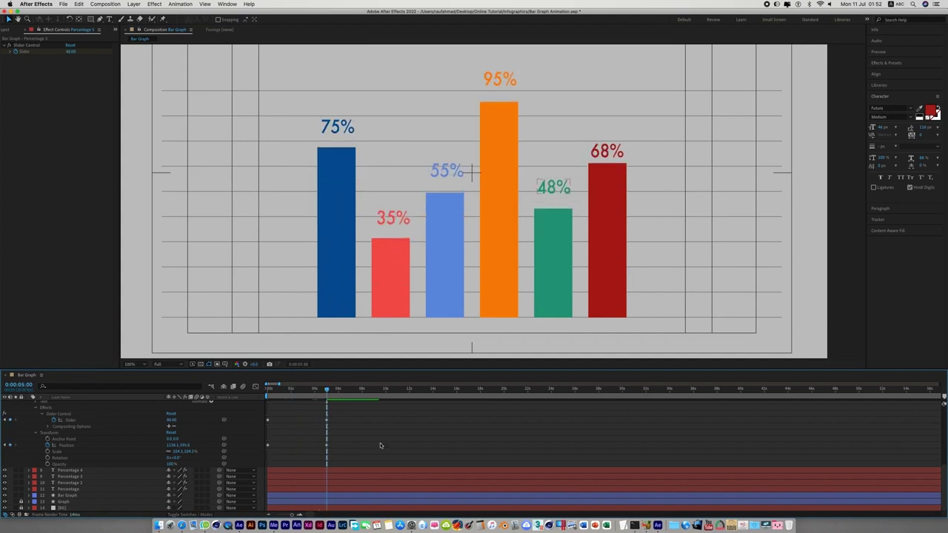
scroll(383, 443, "up", 3)
scroll(99, 448, "up", 3)
- Collapse all layer properties and select the red 68% bar
scroll(98, 449, "down", 1)
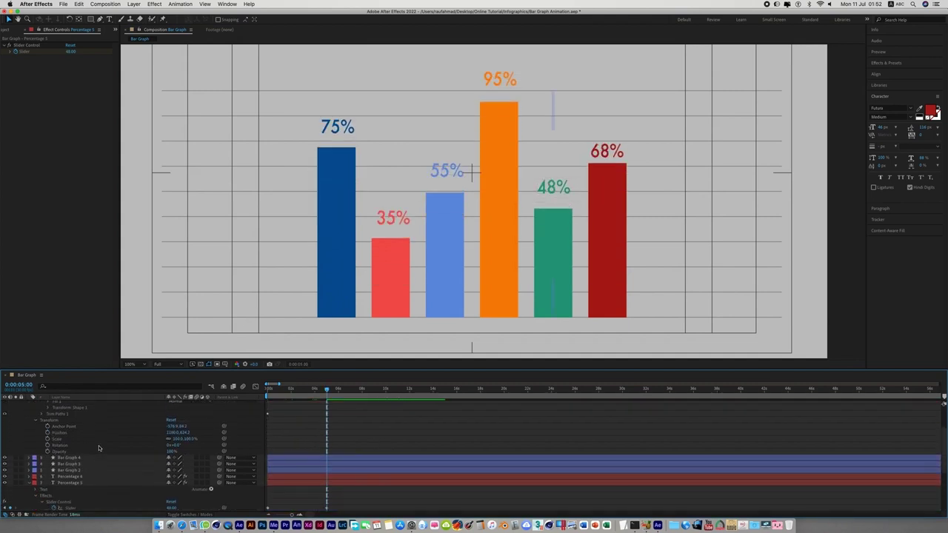
key("super+a")
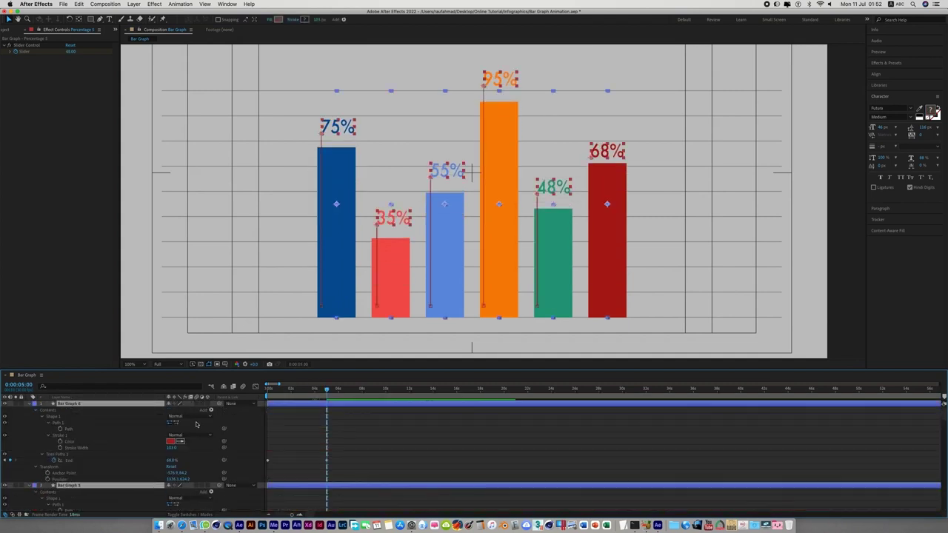
key("u")
left_click(860, 318)
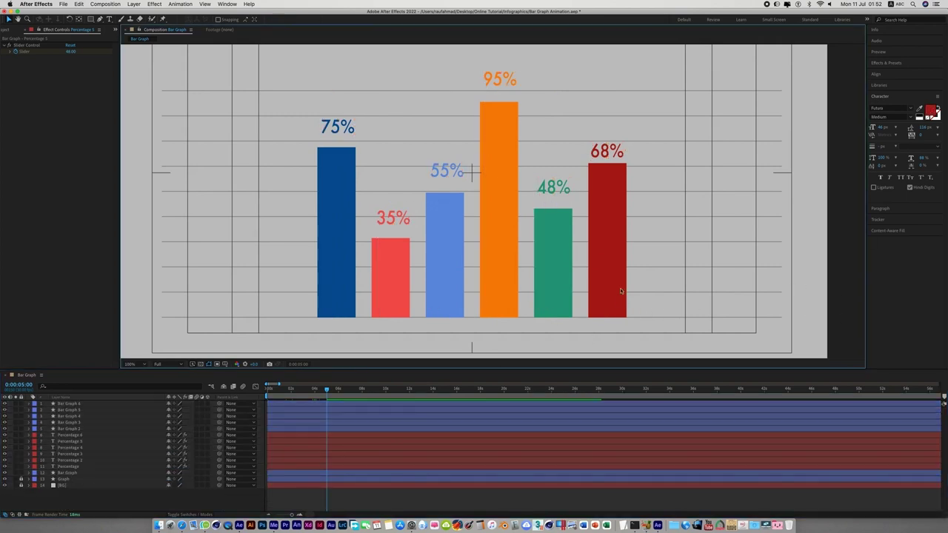
left_click(609, 282)
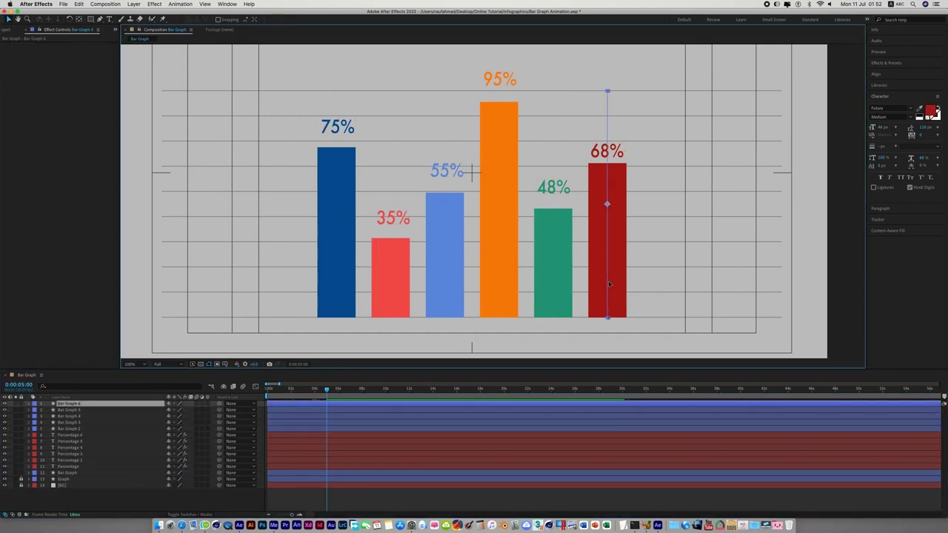
- Copy the Path of Bar Graph 6 (Contents > Shape 1 > Path 1) and return to 0:00
left_click(30, 404)
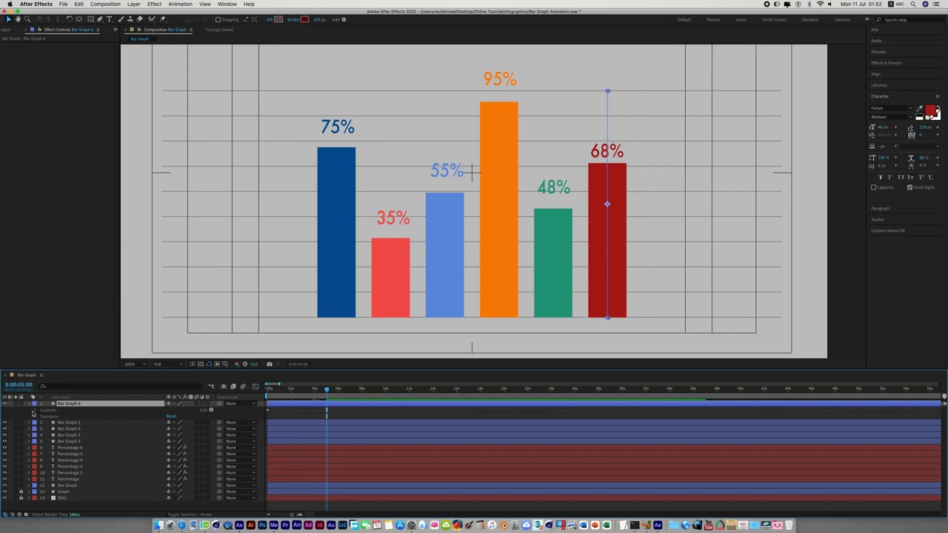
left_click(34, 410)
left_click(42, 417)
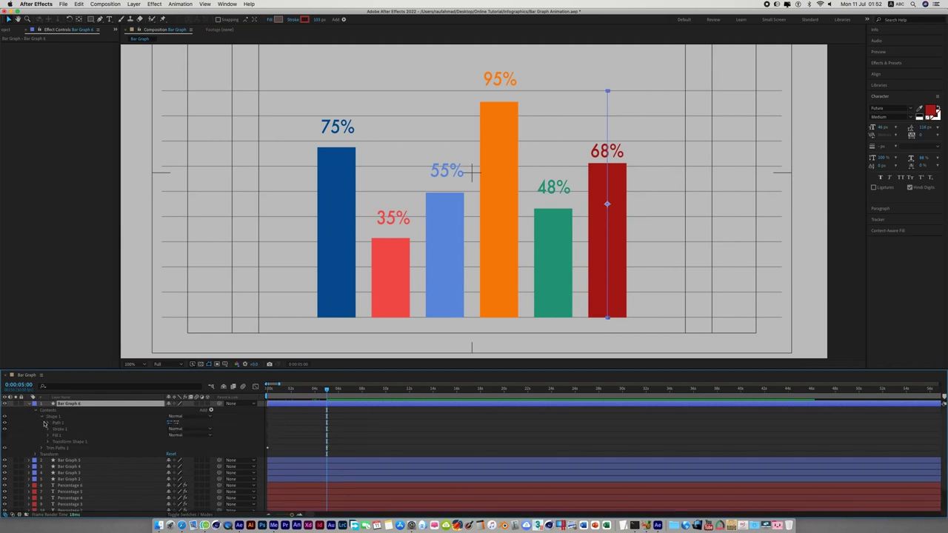
left_click(49, 423)
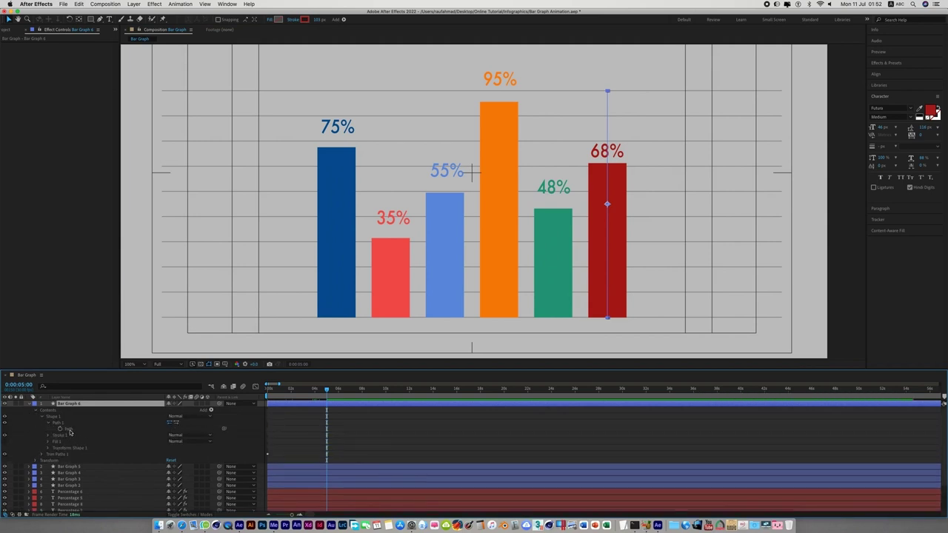
left_click(68, 429)
left_click(79, 5)
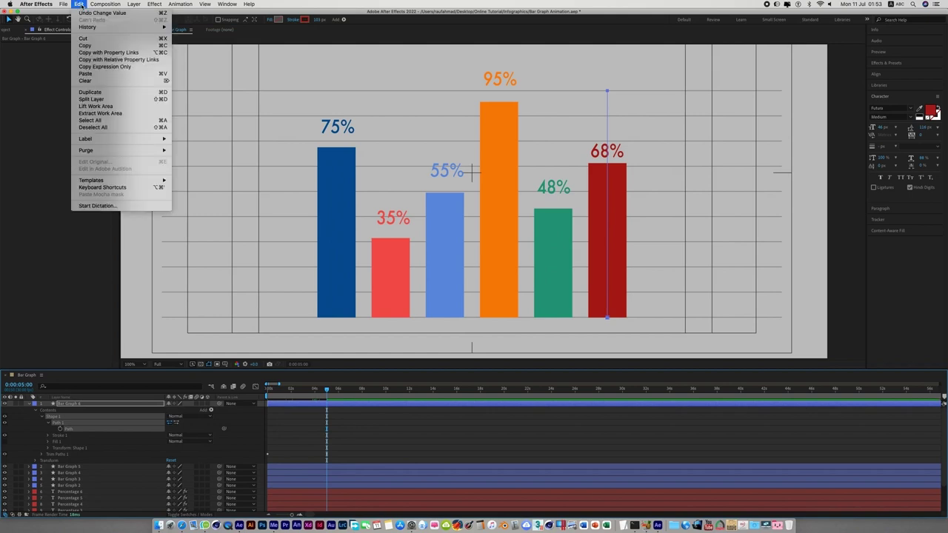
left_click(85, 45)
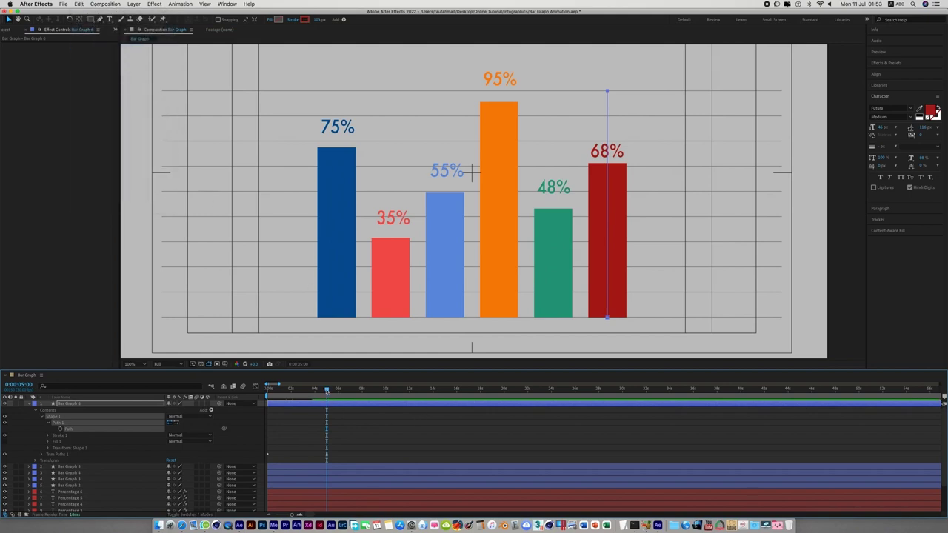
key("Home")
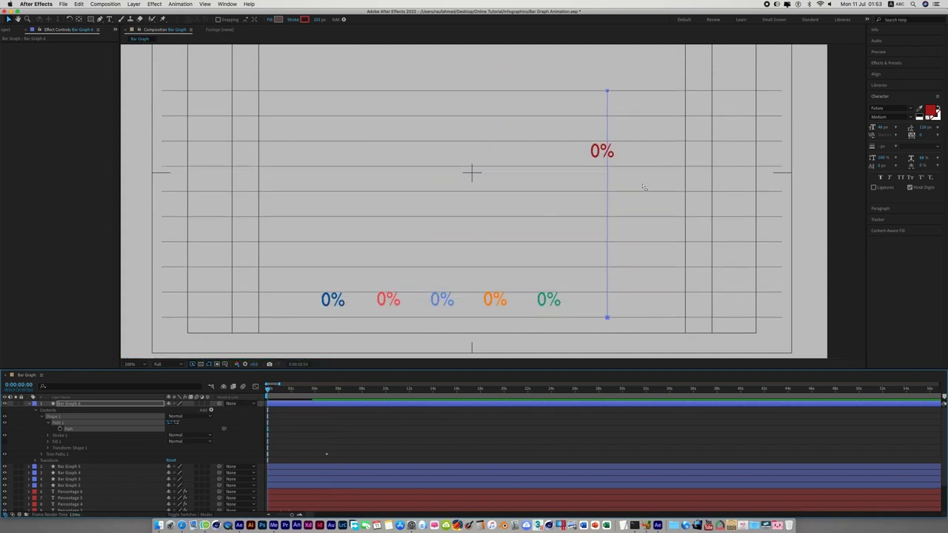
key("ctrl+v")
- Paste the red bar's path into Percentage 6's Position and move its last keyframe later
left_click(829, 230)
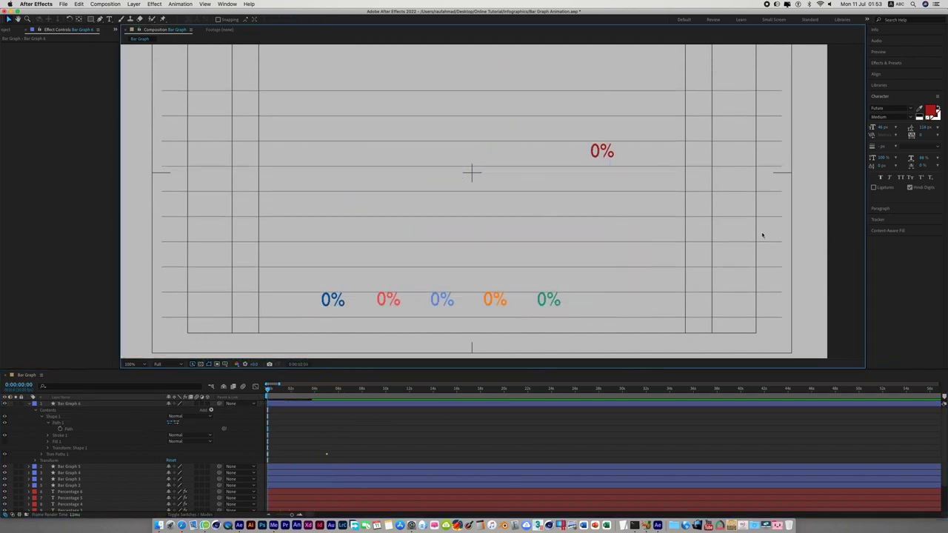
left_click(82, 492)
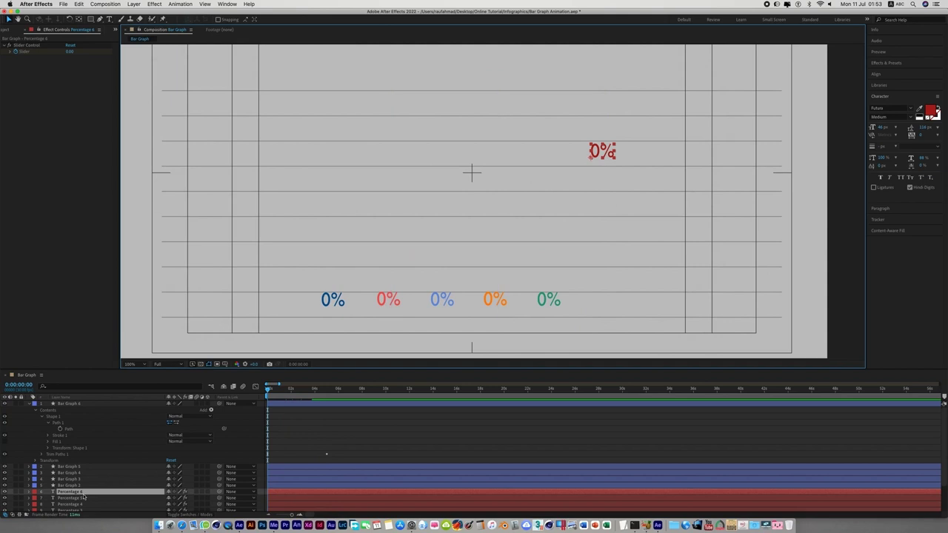
left_click(30, 492)
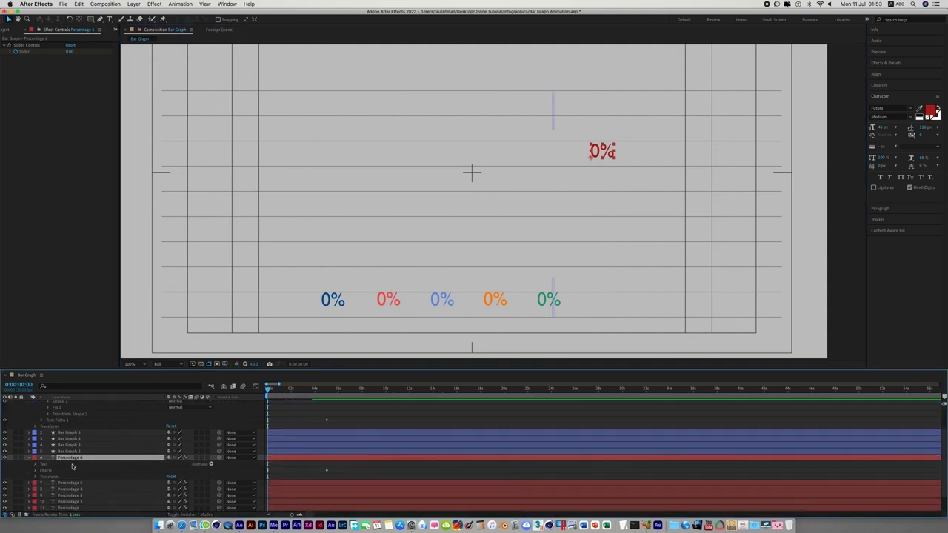
left_click(36, 477)
scroll(45, 481, "down", 1)
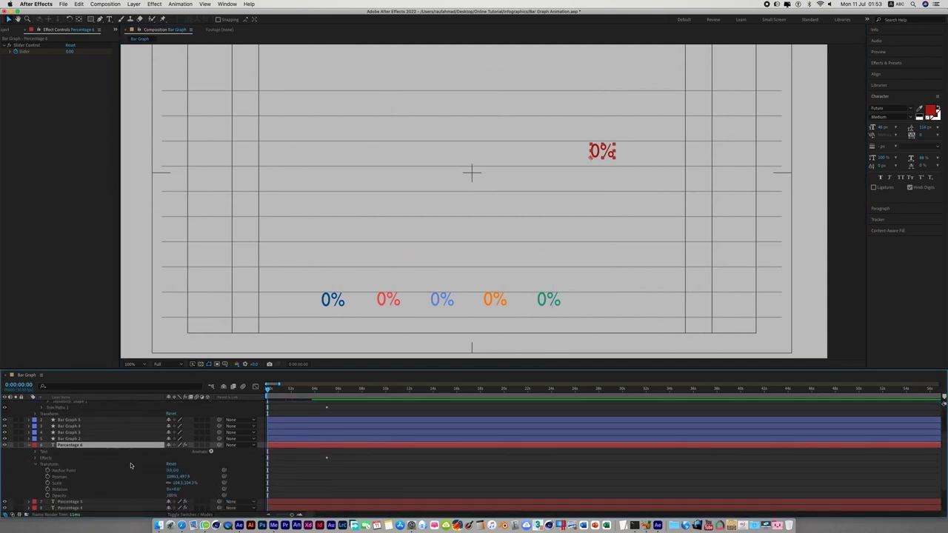
left_click(65, 478)
key("ctrl+v")
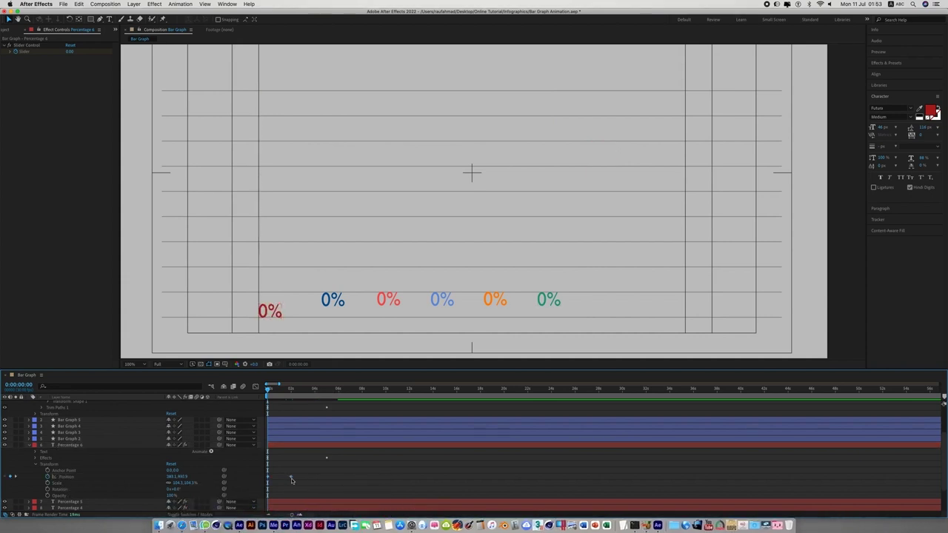
left_click_drag(290, 476, 326, 480)
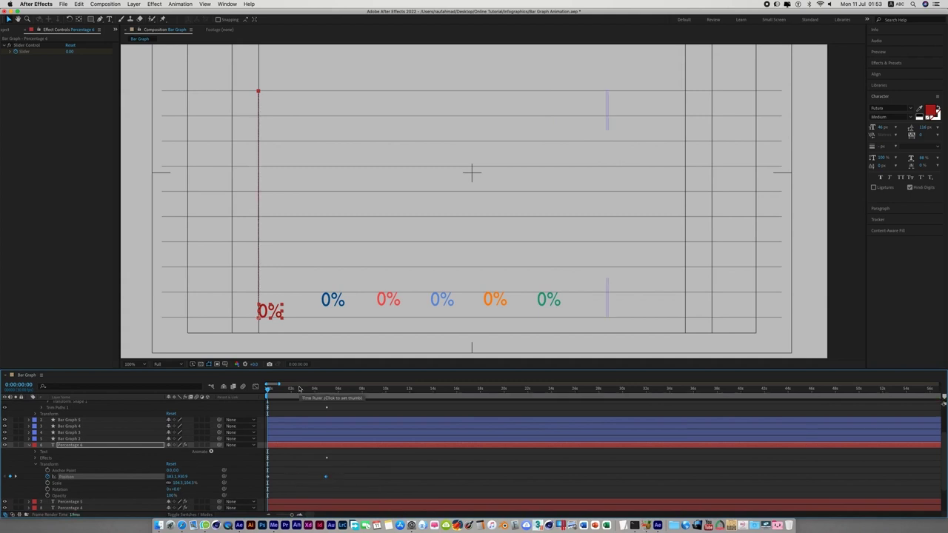
- At 5 seconds, move the label's motion onto the red bar with 68% just above it
left_click_drag(293, 397, 327, 398)
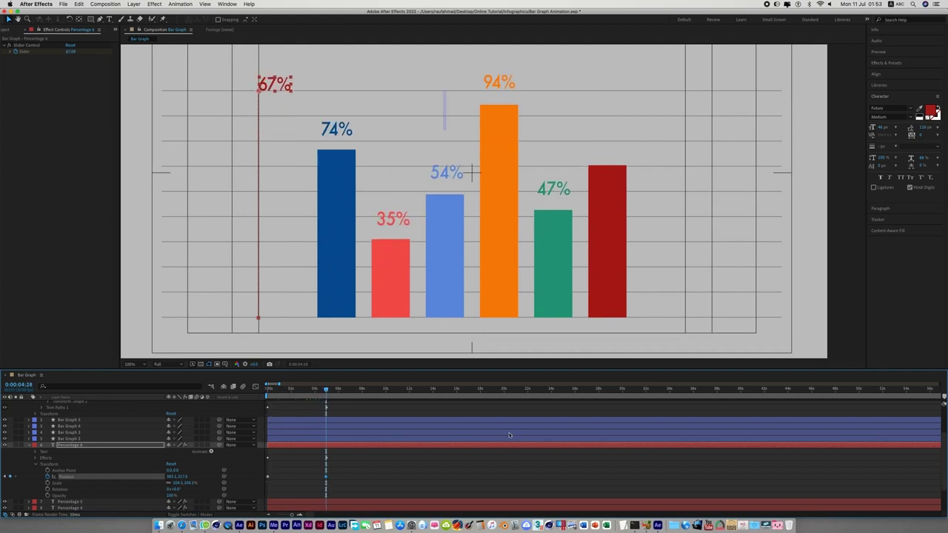
key("space")
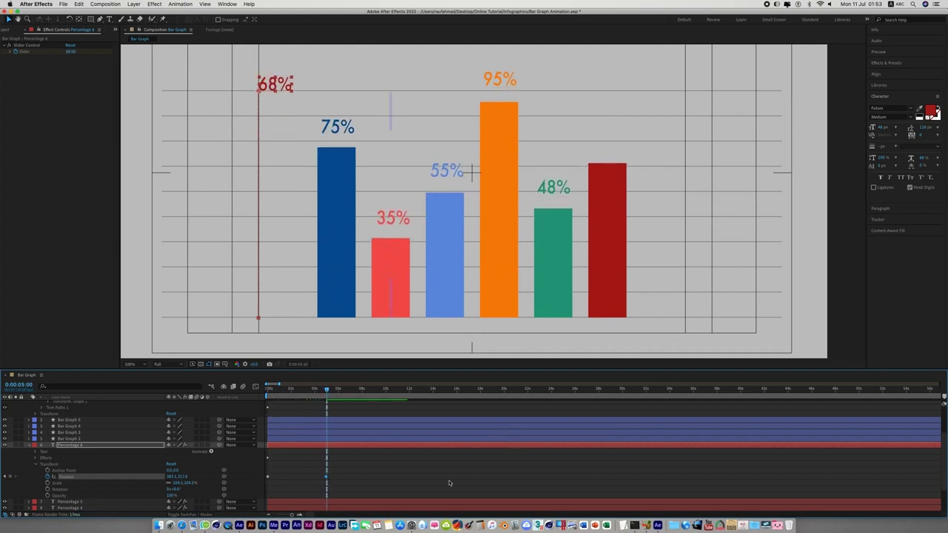
left_click(355, 490)
left_click_drag(352, 475, 265, 477)
left_click_drag(258, 318, 593, 321)
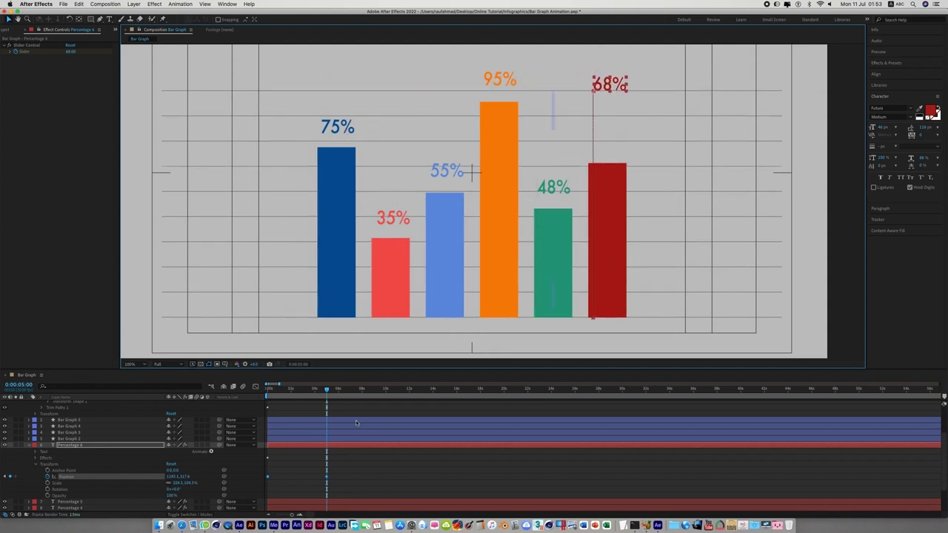
left_click(378, 460)
left_click_drag(609, 85, 609, 145)
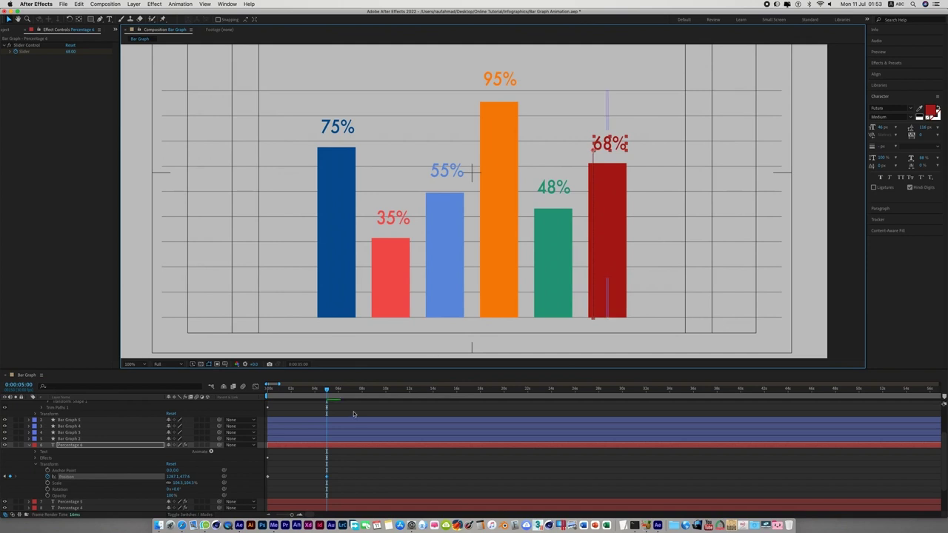
- Raise the red 0% label to match the others at frame 0, then scrub to check
key("Home")
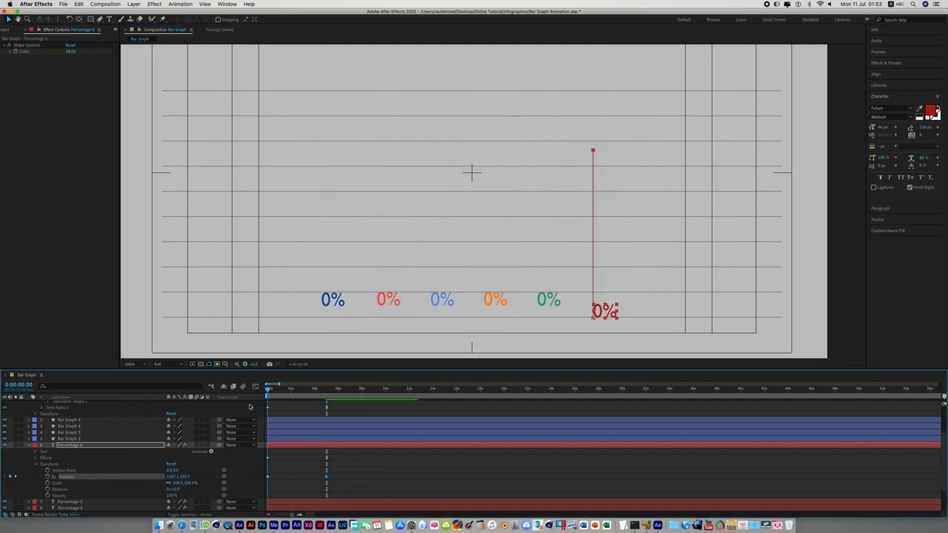
left_click_drag(604, 314, 603, 302)
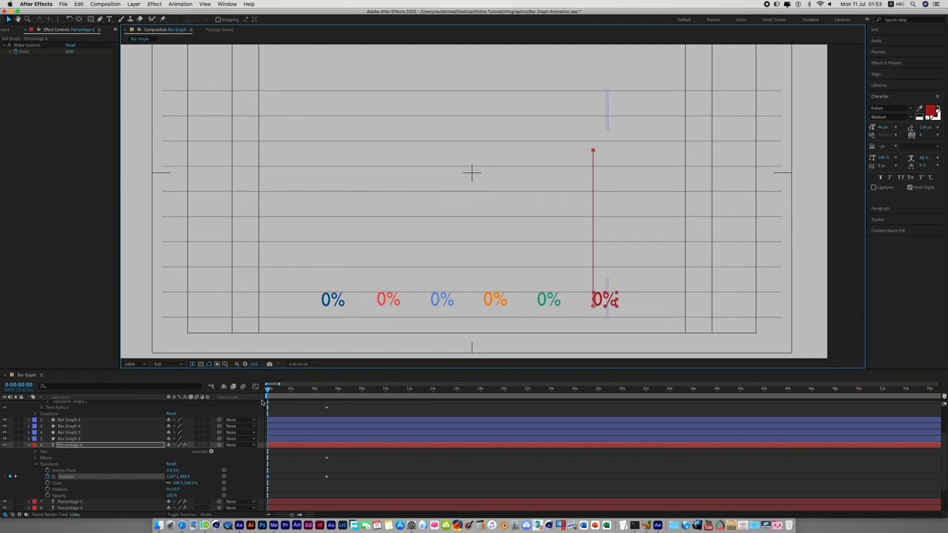
left_click_drag(268, 400, 327, 399)
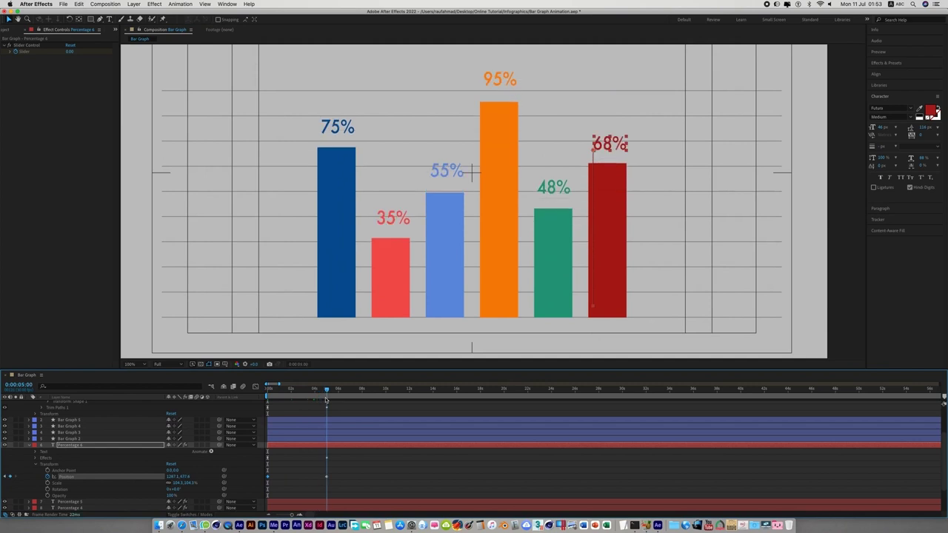
left_click(694, 130)
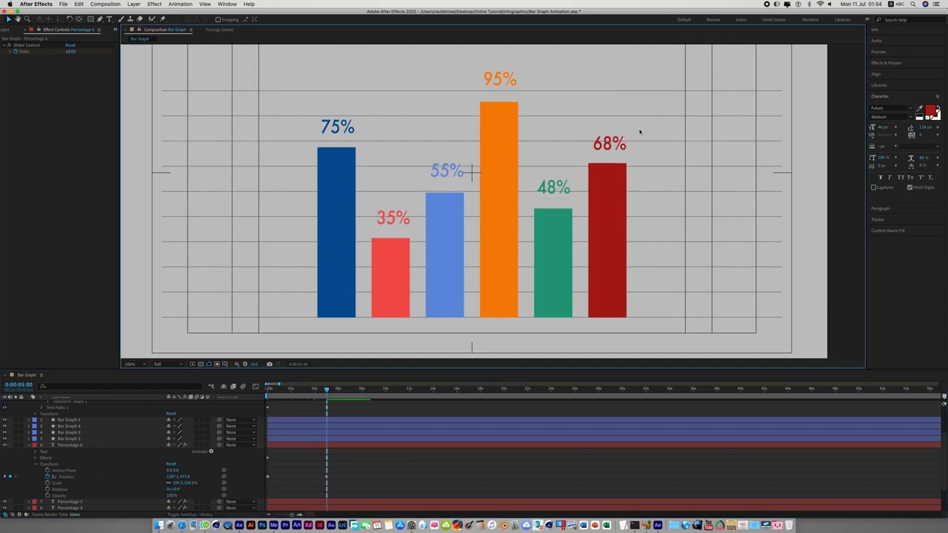
- Zoom in on the chart and nudge the 55% label slightly down toward its blue bar
key("period")
left_click_drag(735, 128, 630, 197)
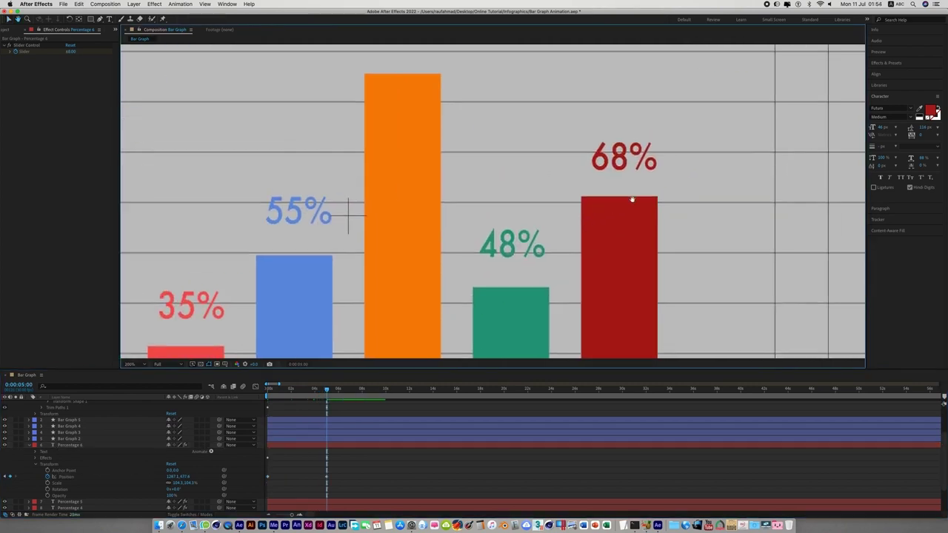
left_click_drag(532, 245, 676, 257)
left_click(444, 232)
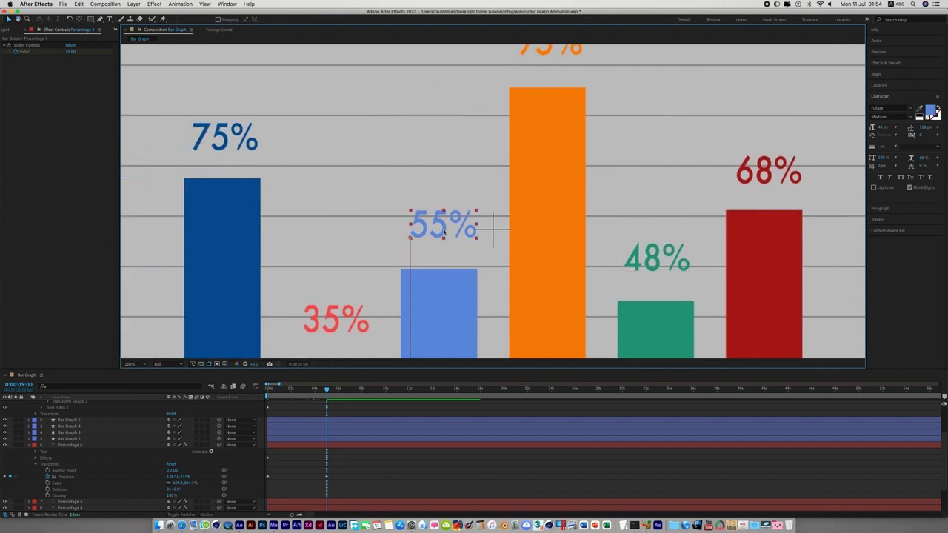
left_click_drag(444, 231, 444, 236)
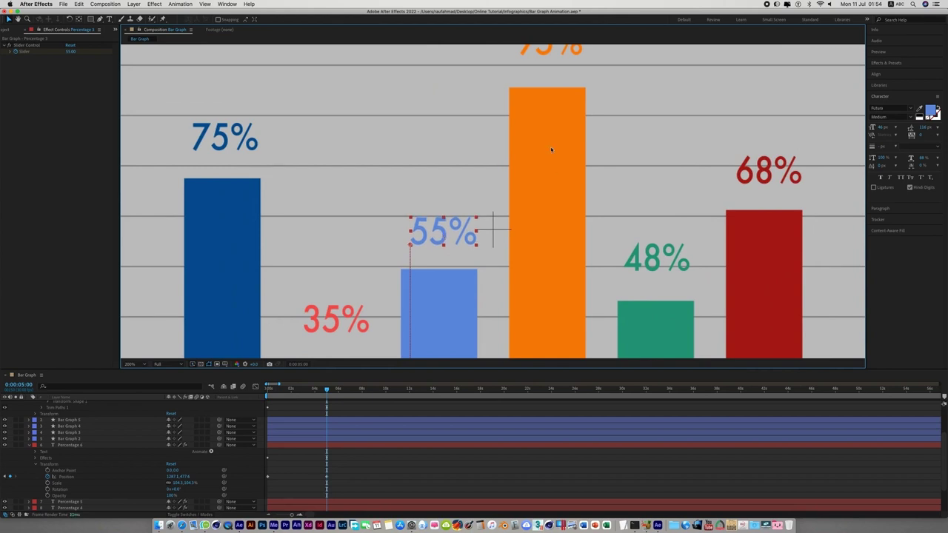
scroll(547, 122, "up", 3)
- Check the placement of the 95%, 75% and 35% labels
left_click(539, 111)
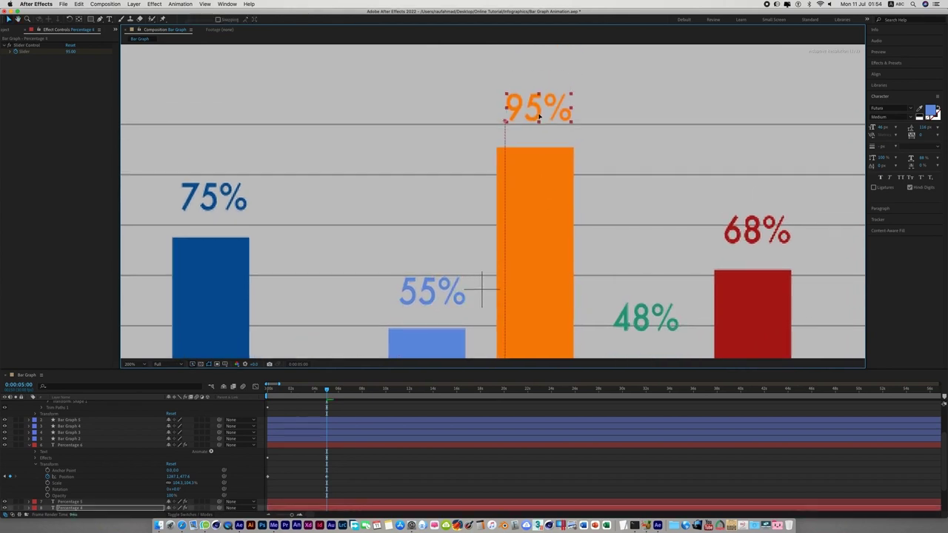
scroll(444, 185, "left", 5)
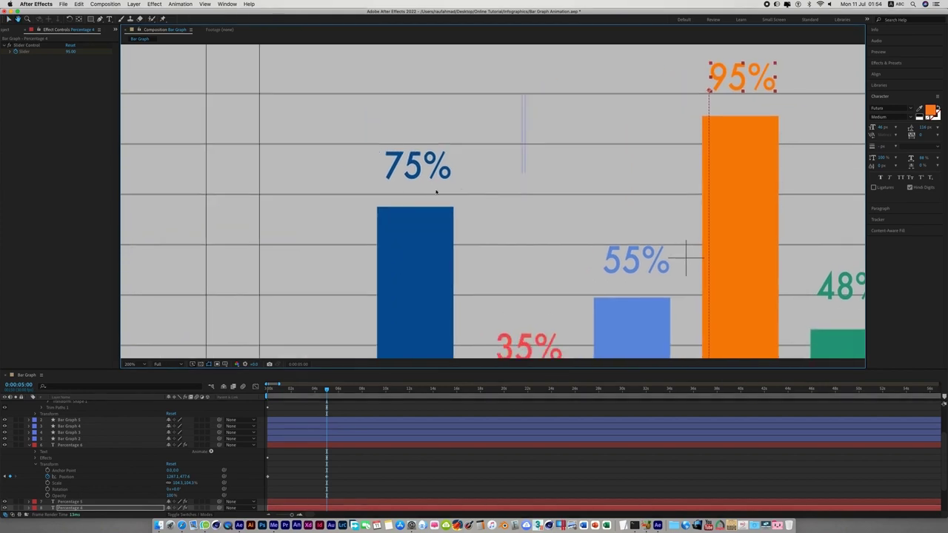
left_click(426, 171)
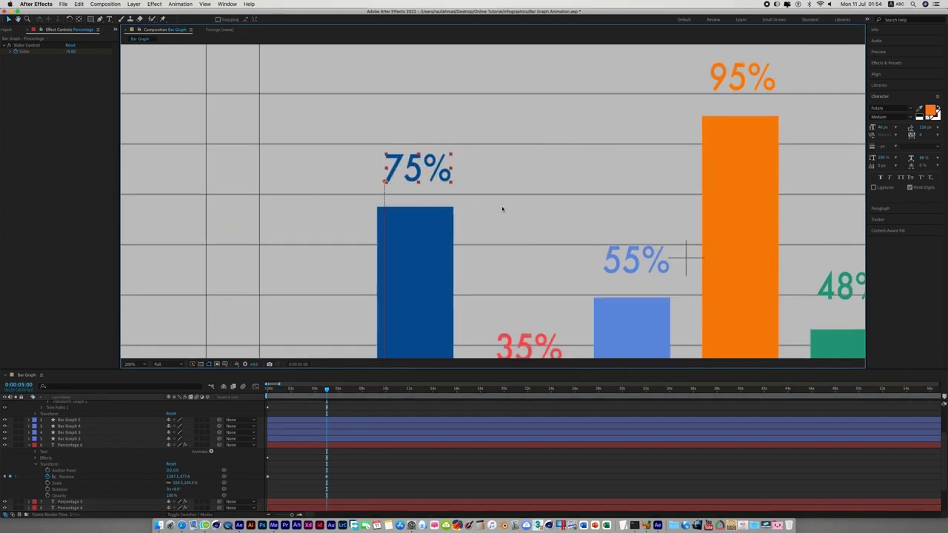
scroll(518, 215, "down", 5)
left_click(534, 226)
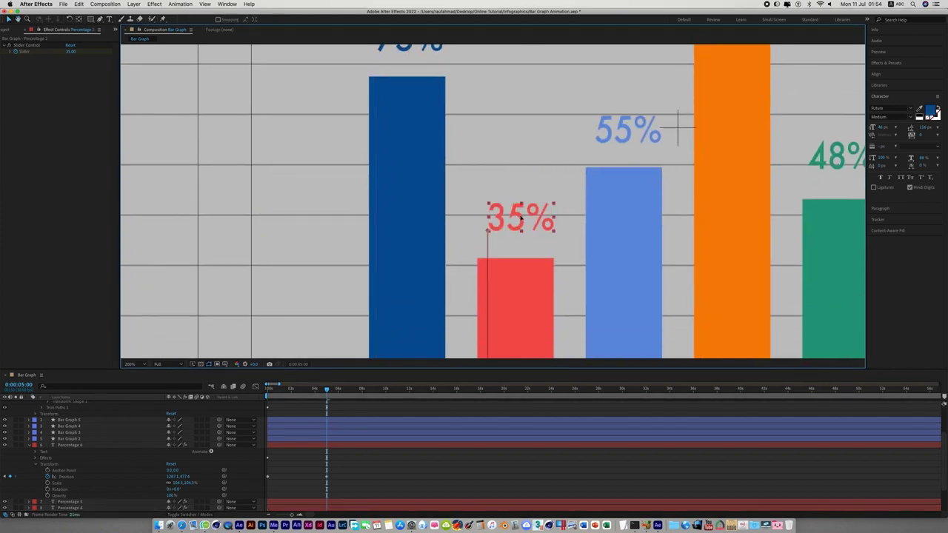
- Zoom the Composition view back out to fit the whole chart
key("slash")
left_click(822, 313)
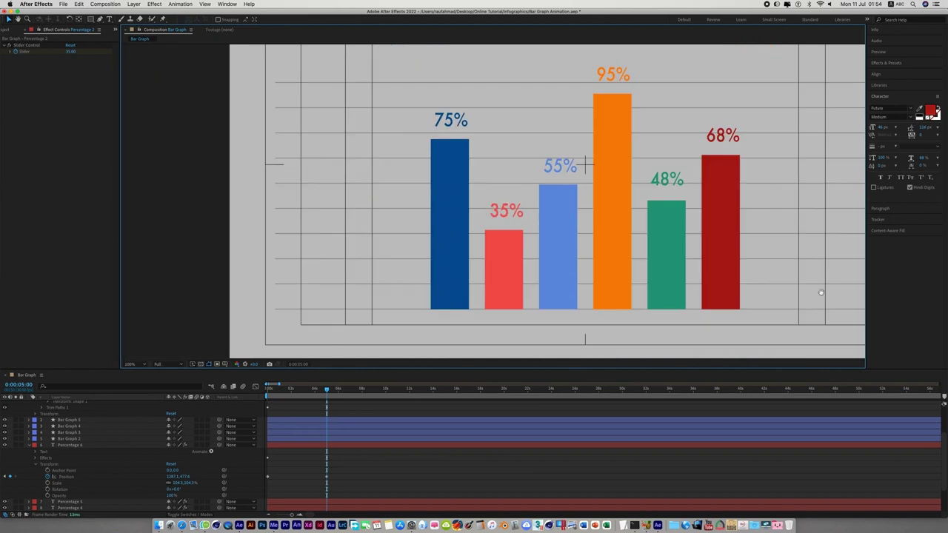
left_click_drag(825, 296, 687, 318)
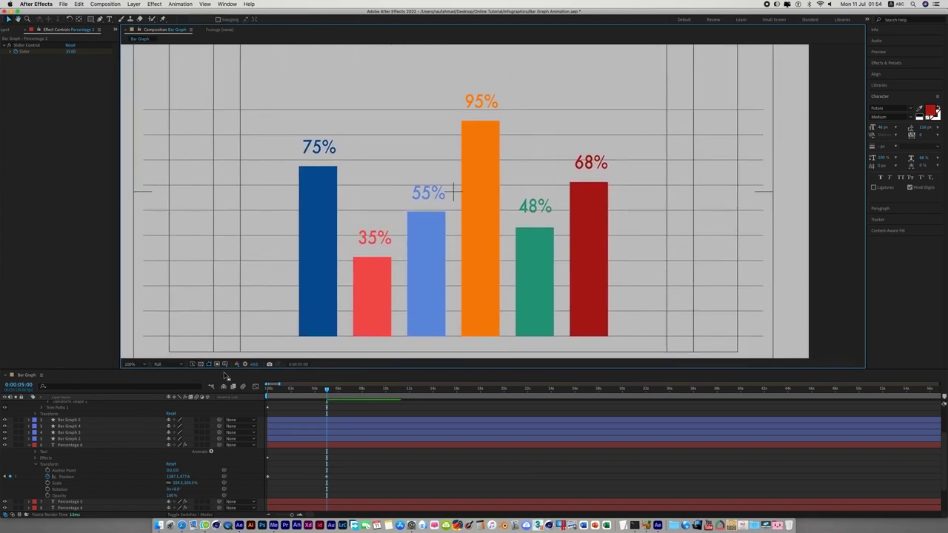
key("comma")
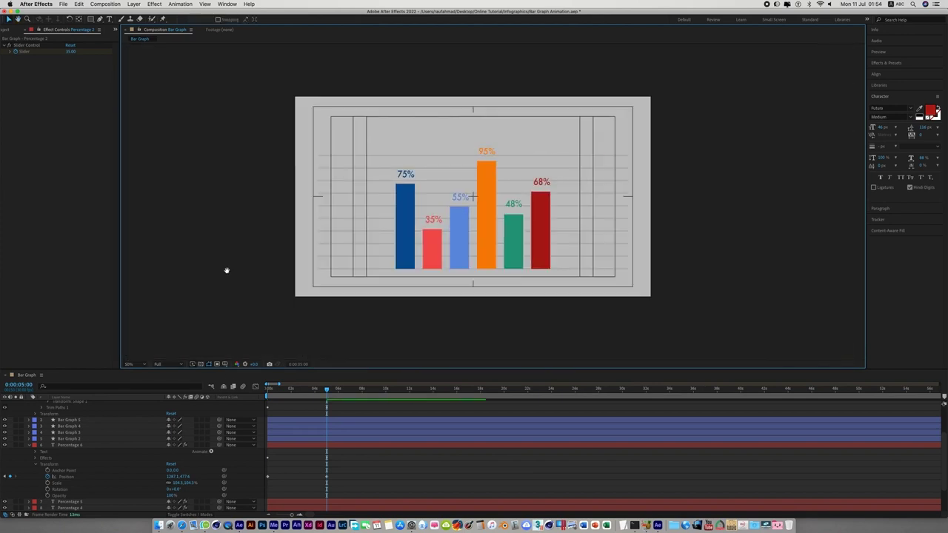
key("period")
key("shift+slash")
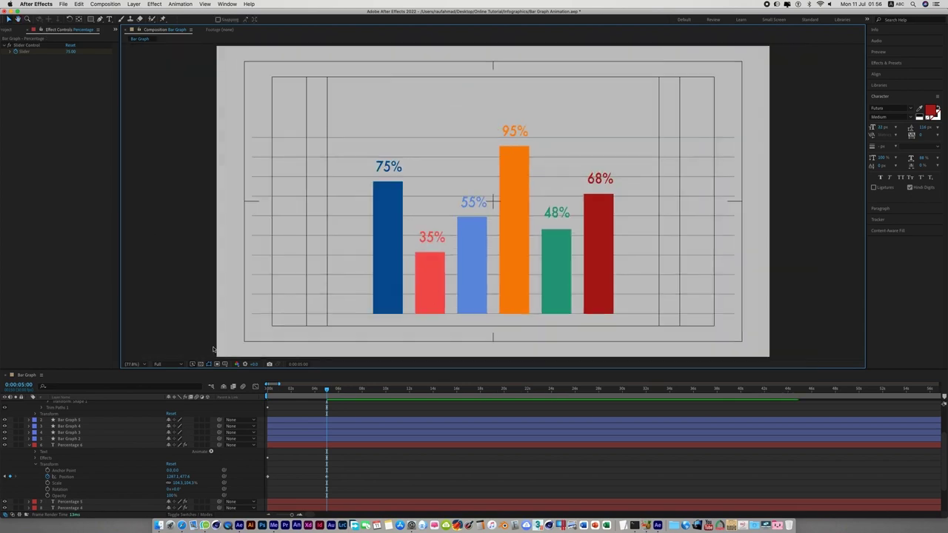
- Turn off the Title/Action Safe overlay and return to the first frame
left_click(225, 363)
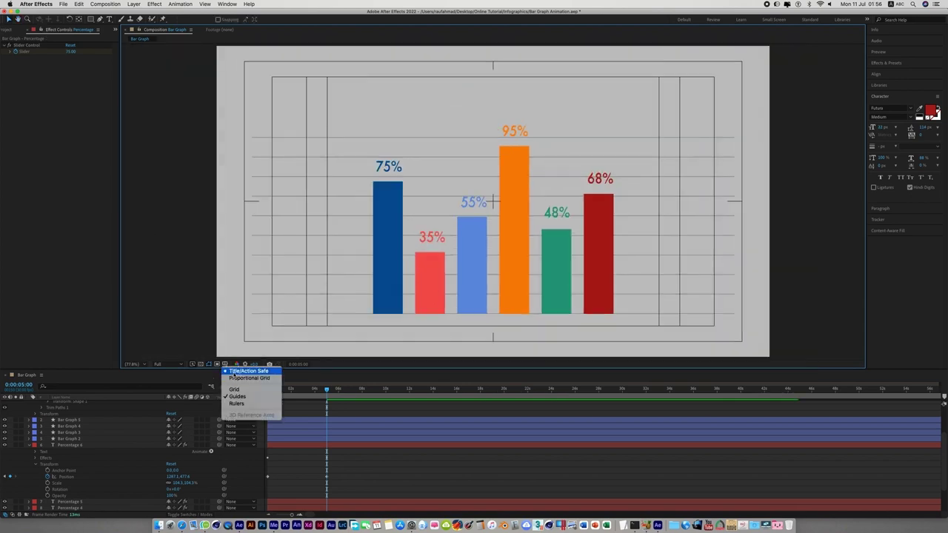
left_click(236, 371)
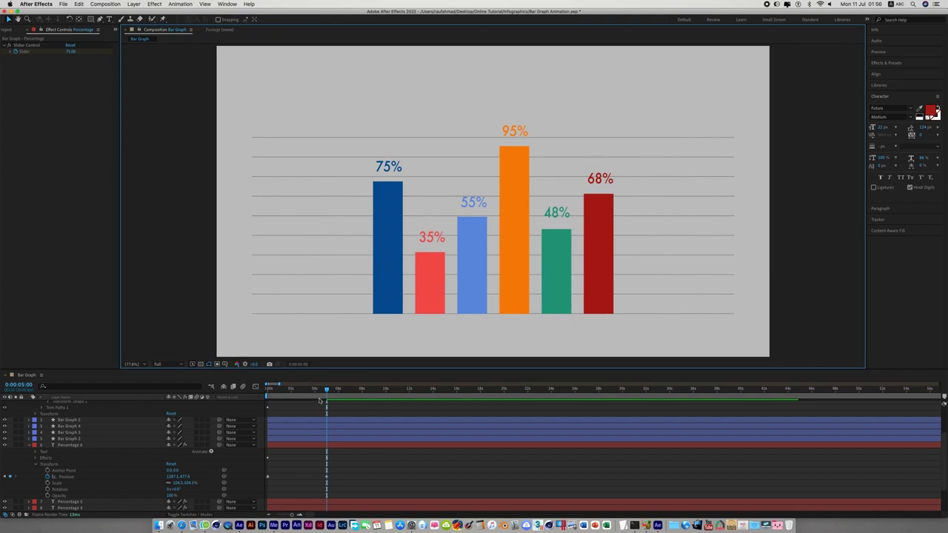
left_click_drag(326, 389, 267, 392)
- Review the keyframed layers, selecting the Percentage labels and stepping through the first frames
key("super+a")
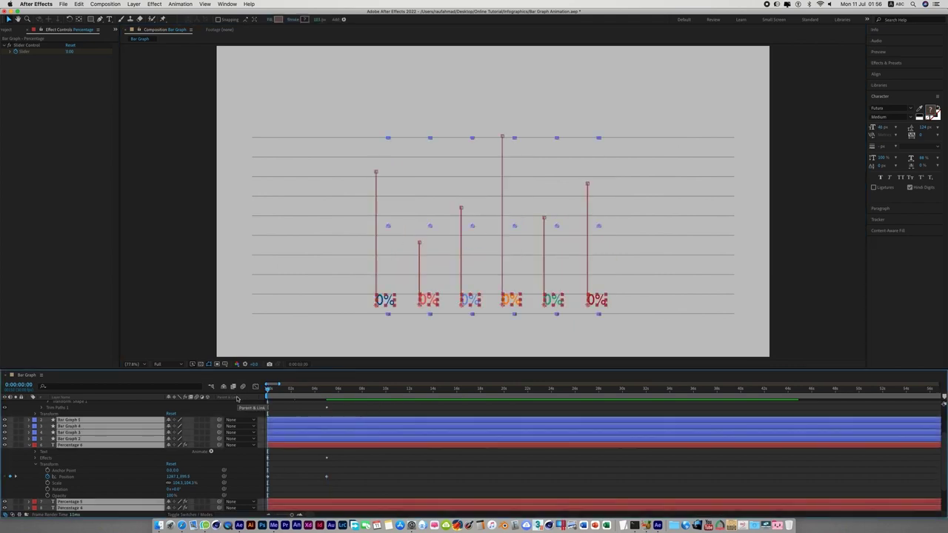
key("u")
key("u")
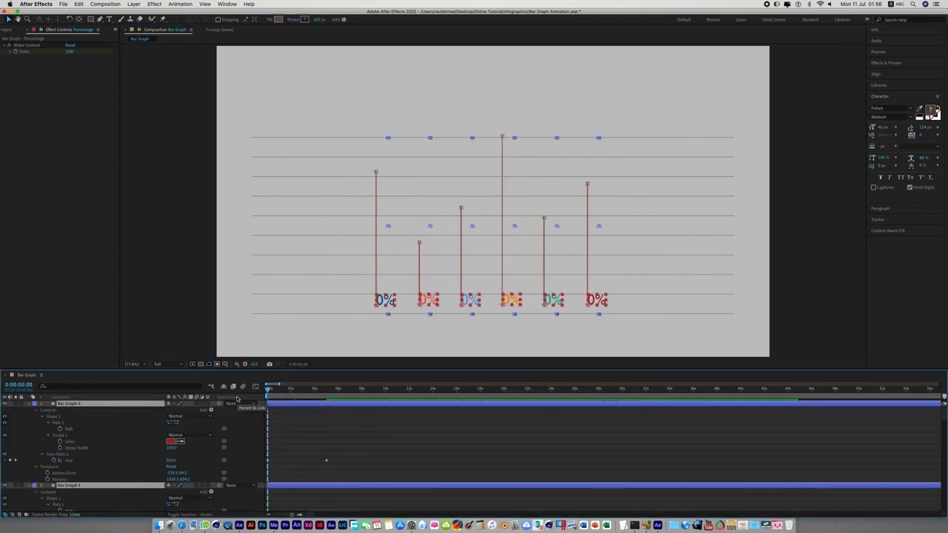
key("u")
left_click(144, 280)
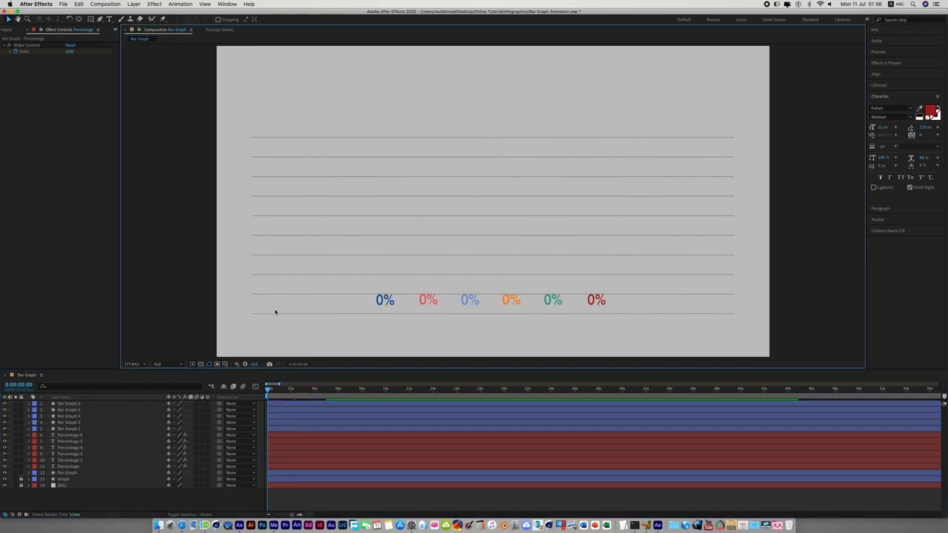
left_click(79, 436)
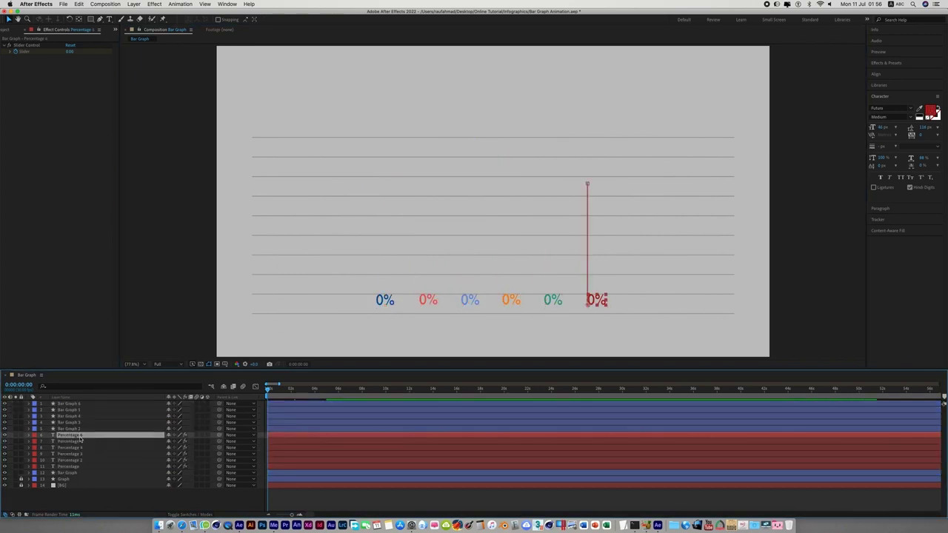
left_click(78, 467, "shift")
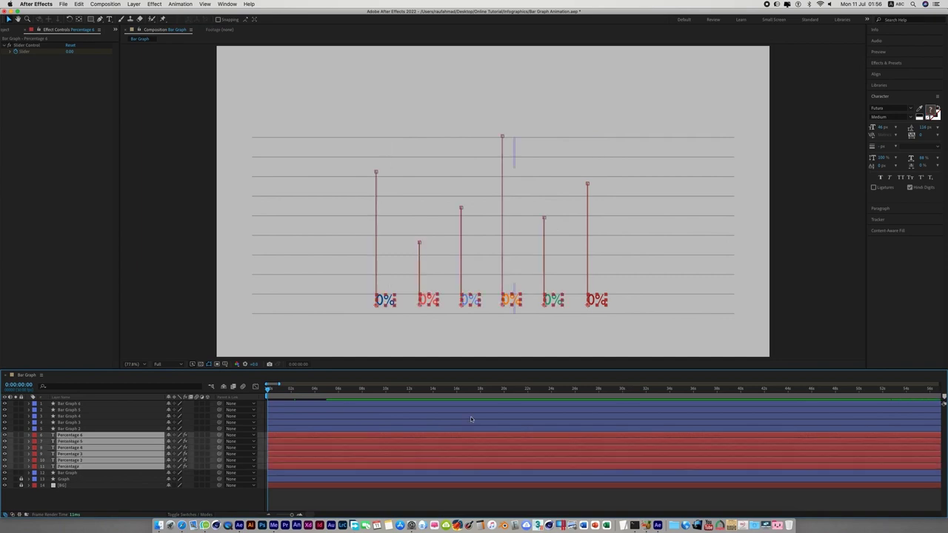
key("Page_Down")
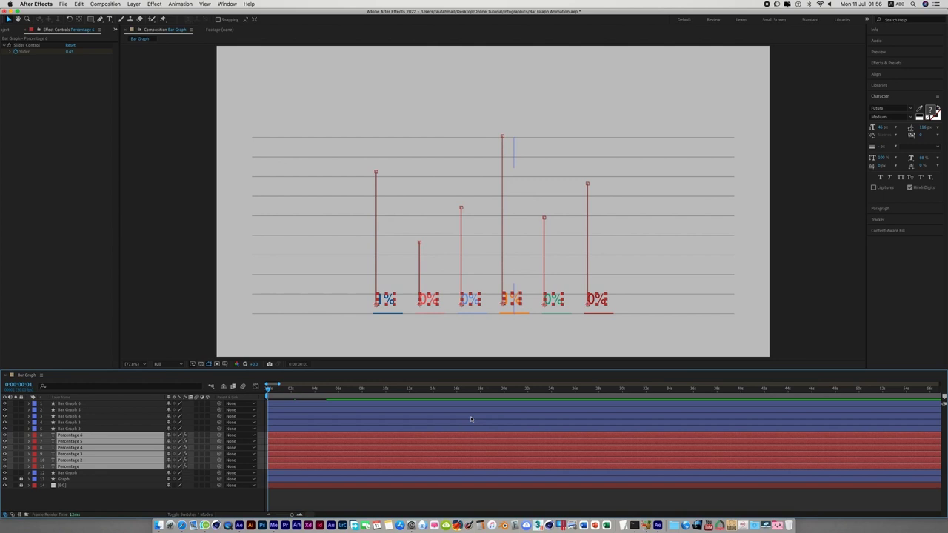
key("Page_Down")
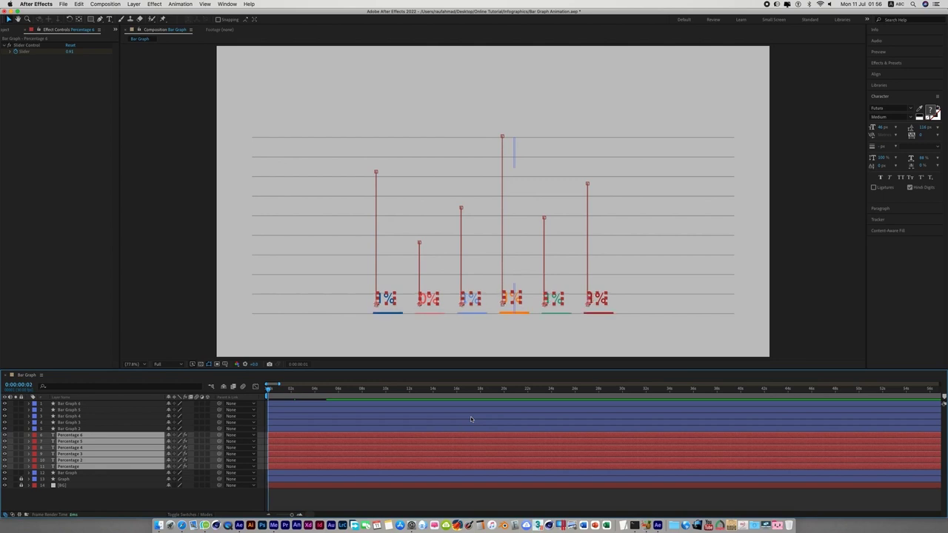
left_click(268, 389)
left_click(166, 284)
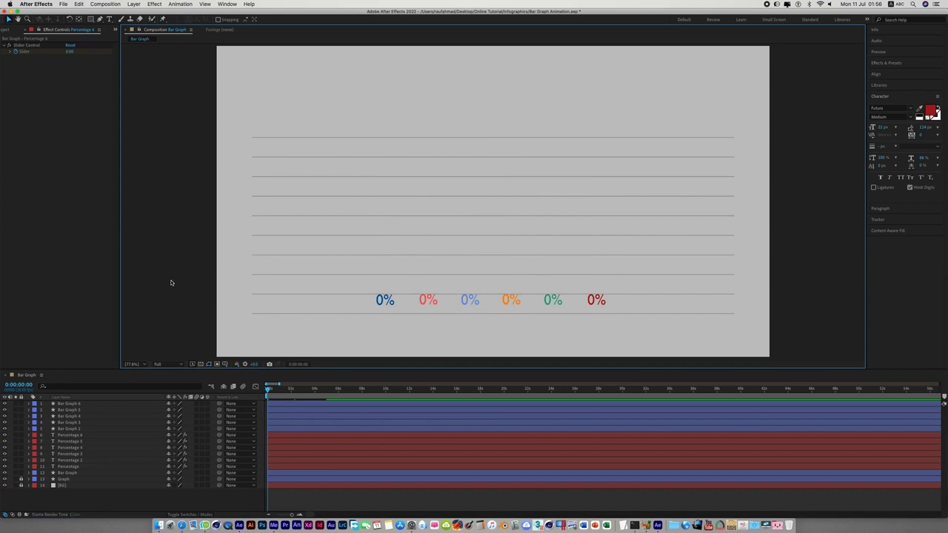
- Preview the graph animation, then trim the Bar Graph comp to a work area ending at 0:00:07:29
key("space")
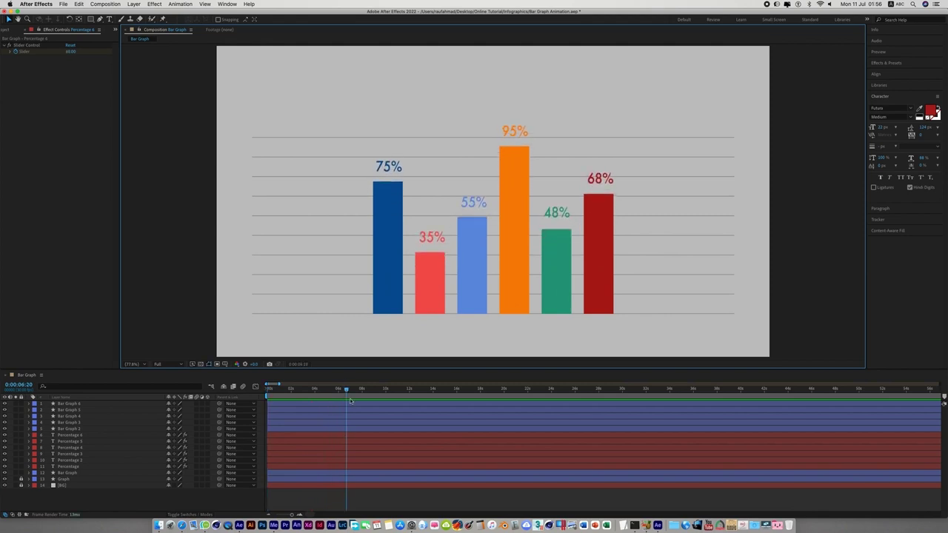
left_click_drag(349, 394, 365, 397)
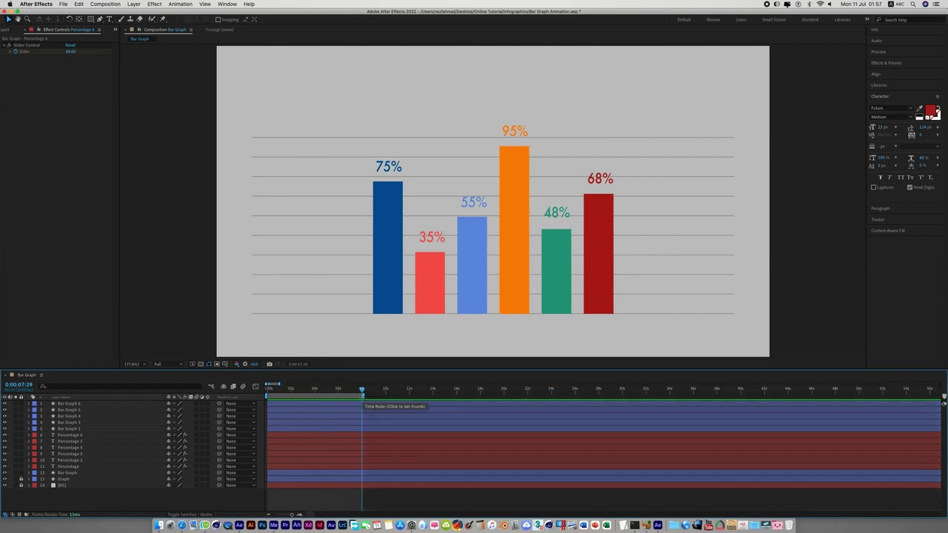
right_click(353, 395)
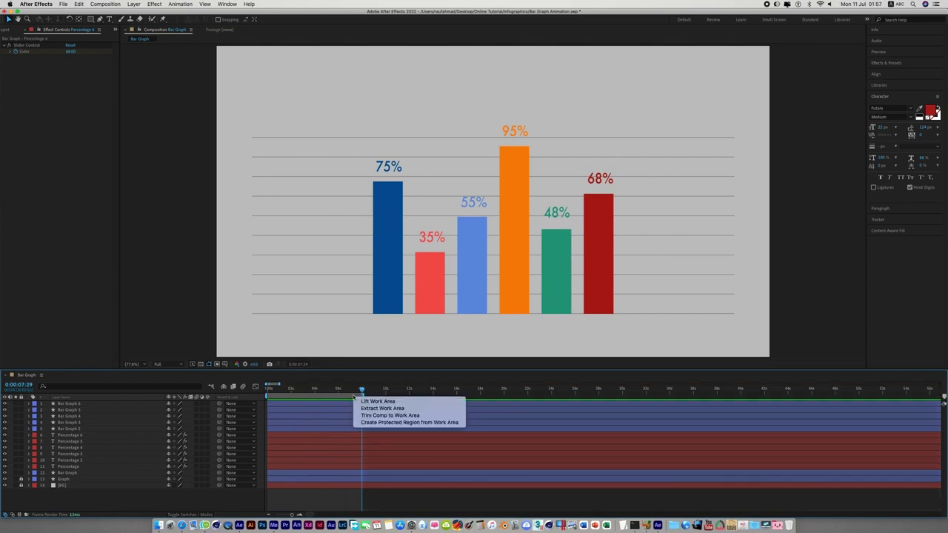
left_click(395, 419)
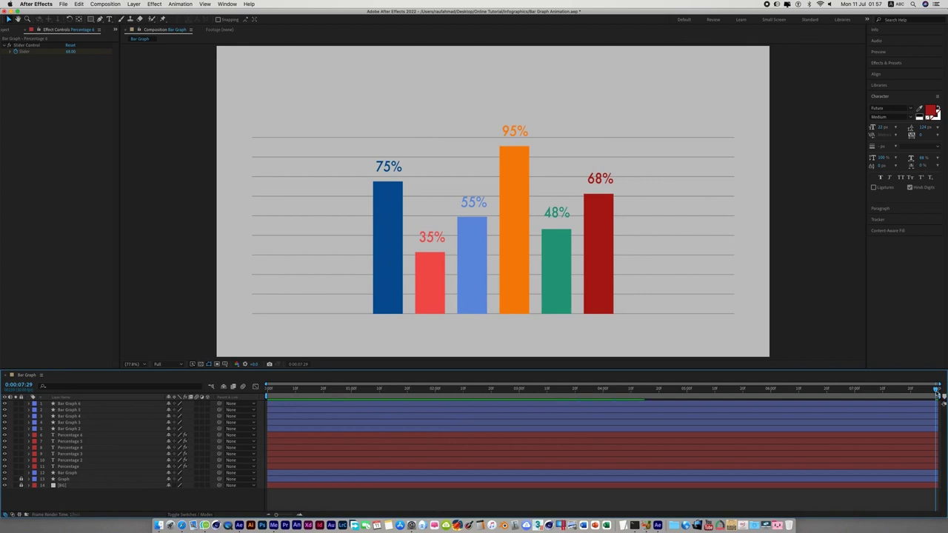
mouse_move(936, 394)
left_mouse_down()
mouse_move(276, 428)
mouse_move(757, 421)
mouse_move(940, 403)
left_mouse_up()
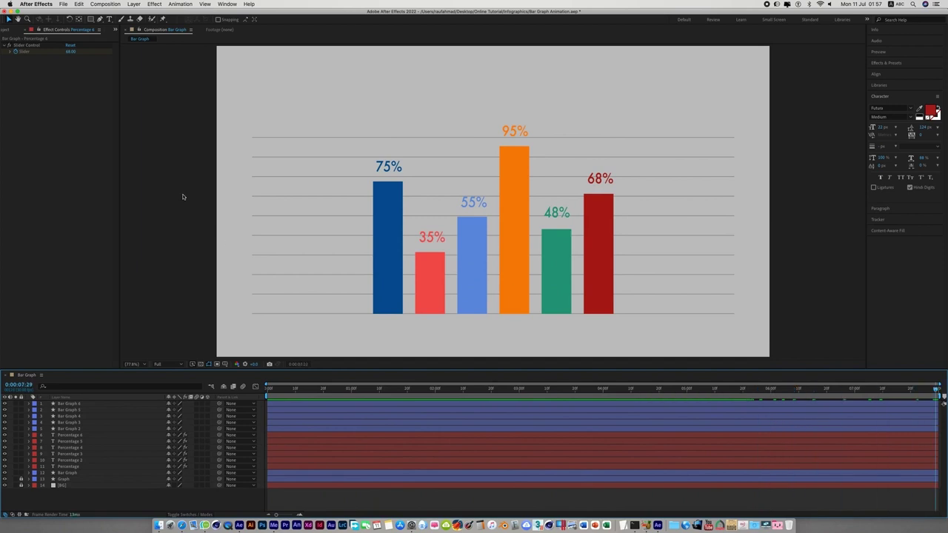